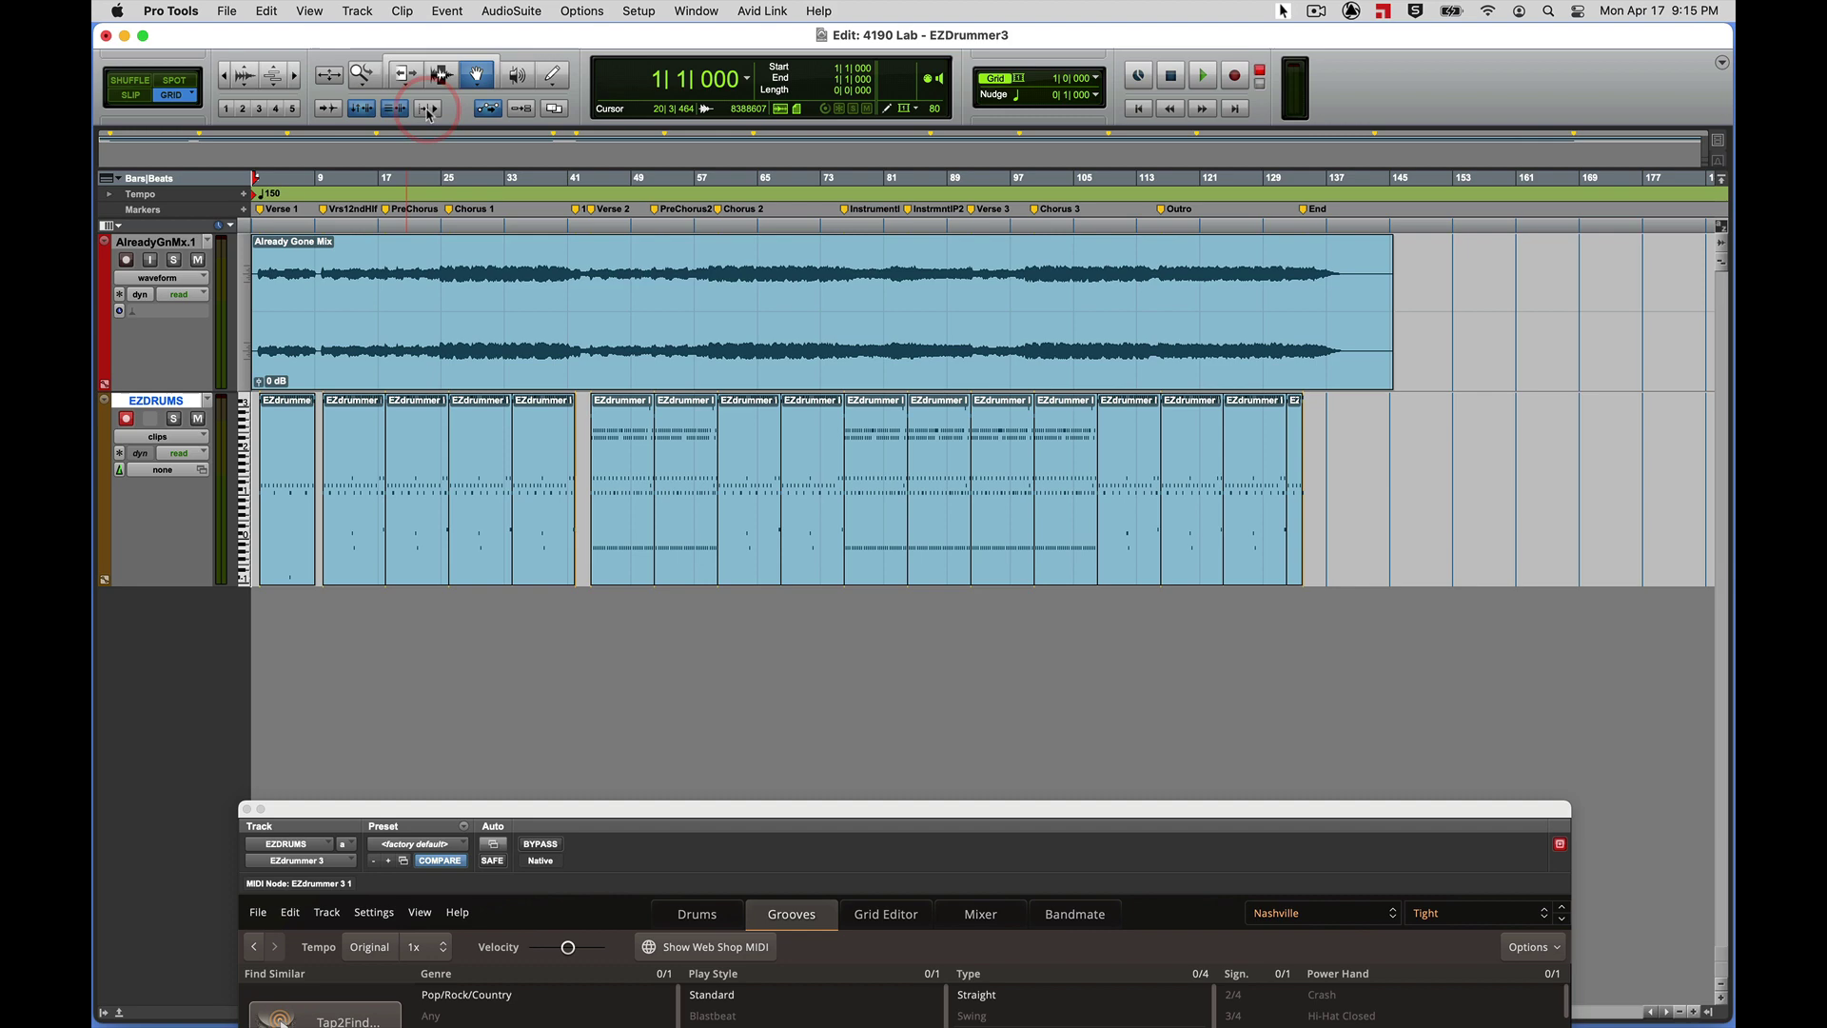
With the Selector tool, select the EZDRUMS track from past bar 137 back to bar 1.
{"action": "left_click", "coordinate": [772, 502]}
{"action": "left_click", "coordinate": [1254, 497]}
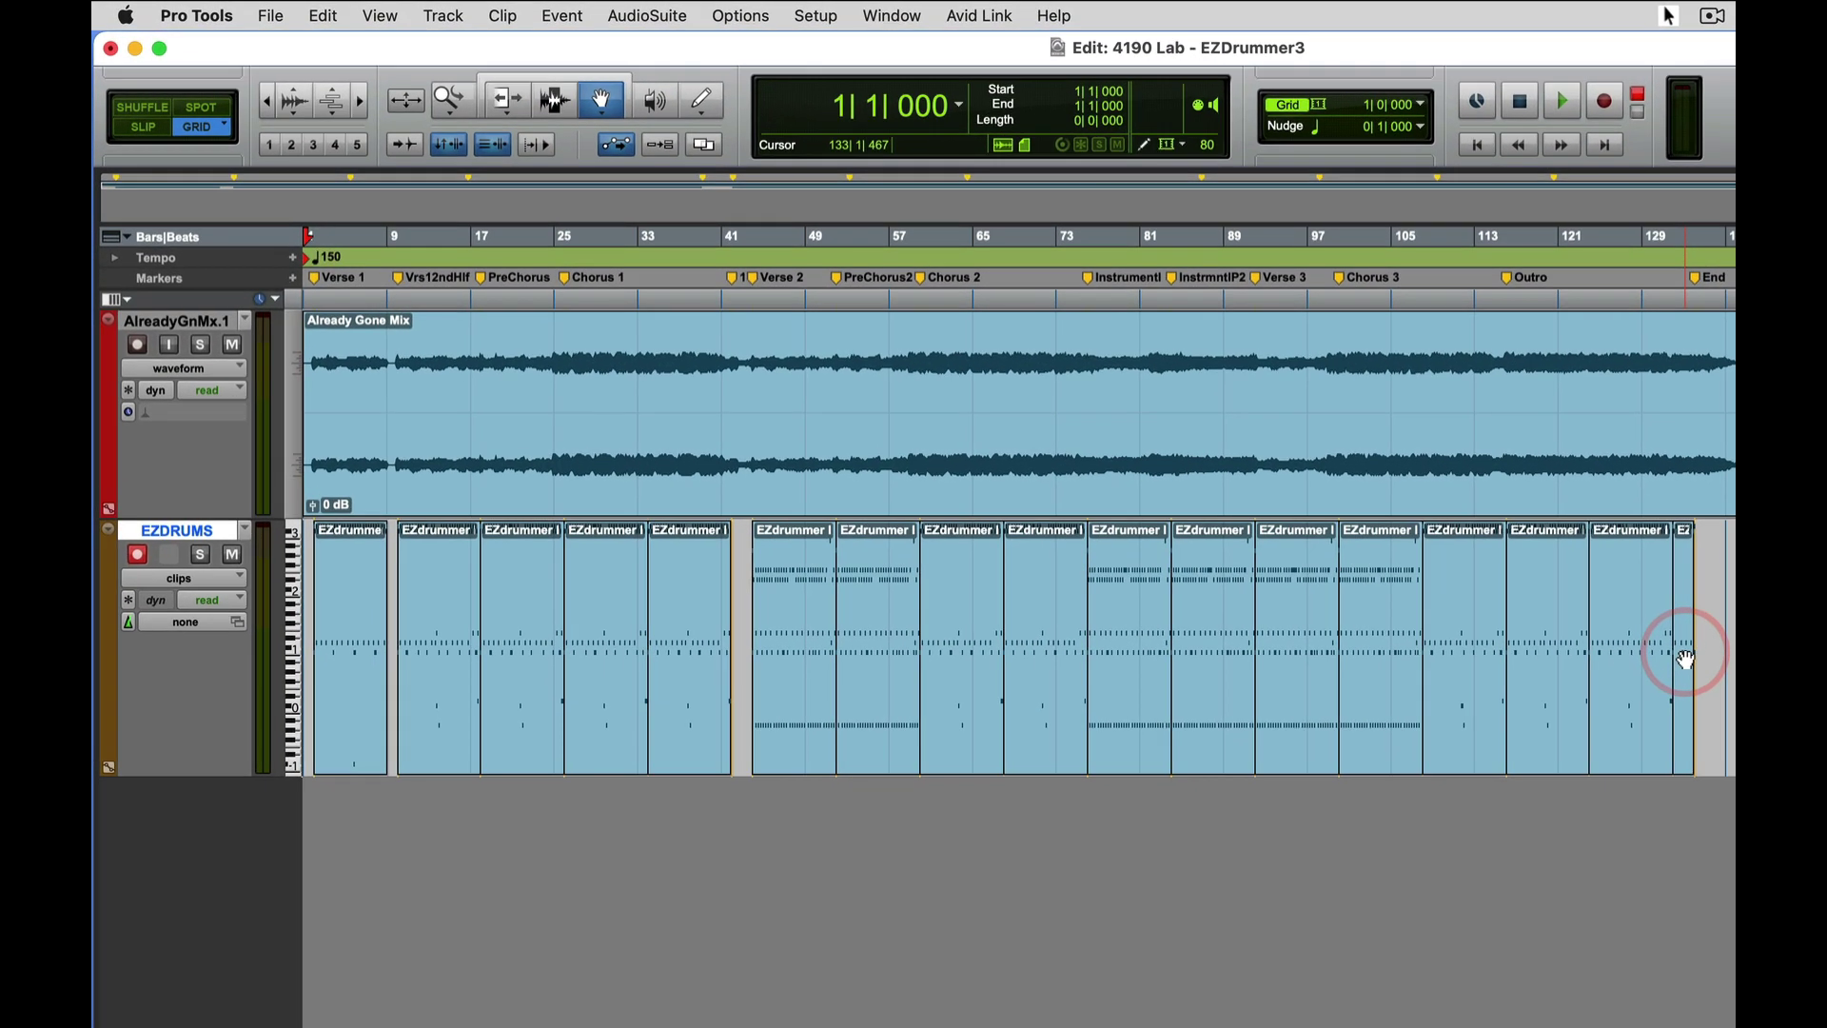
{"action": "left_click", "coordinate": [1306, 497]}
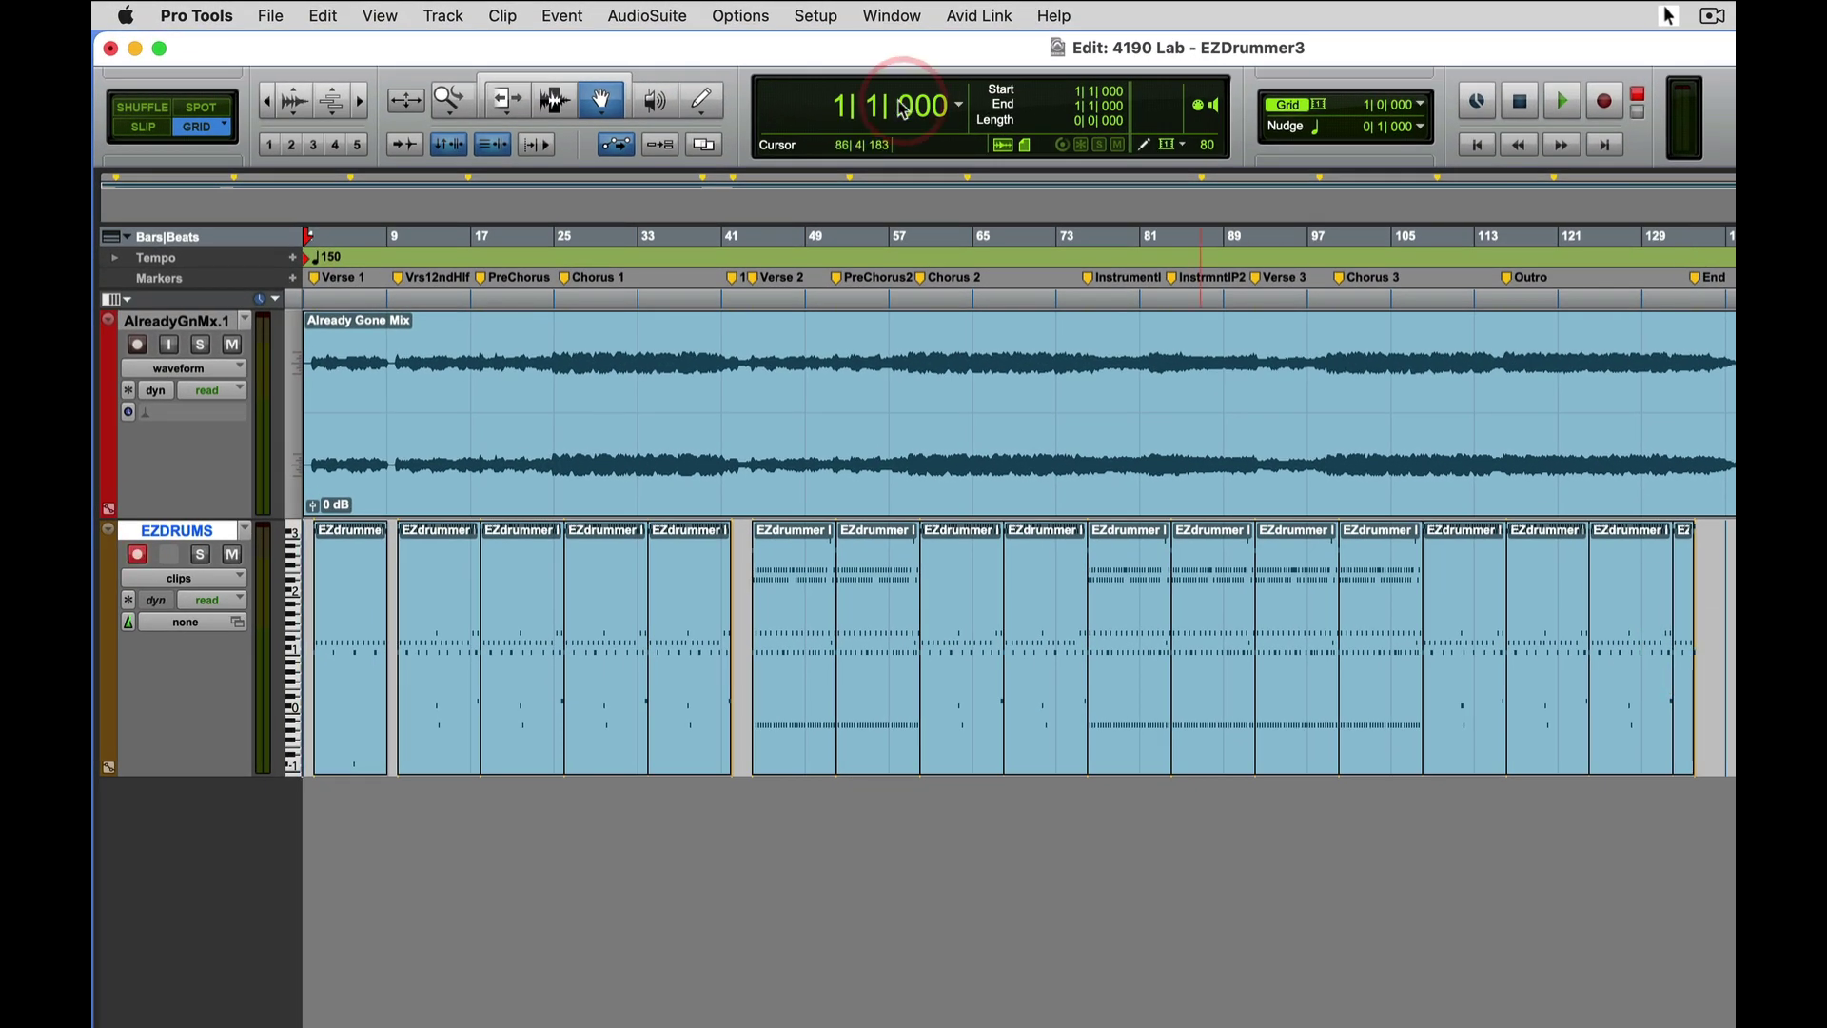
{"action": "left_click", "coordinate": [553, 99]}
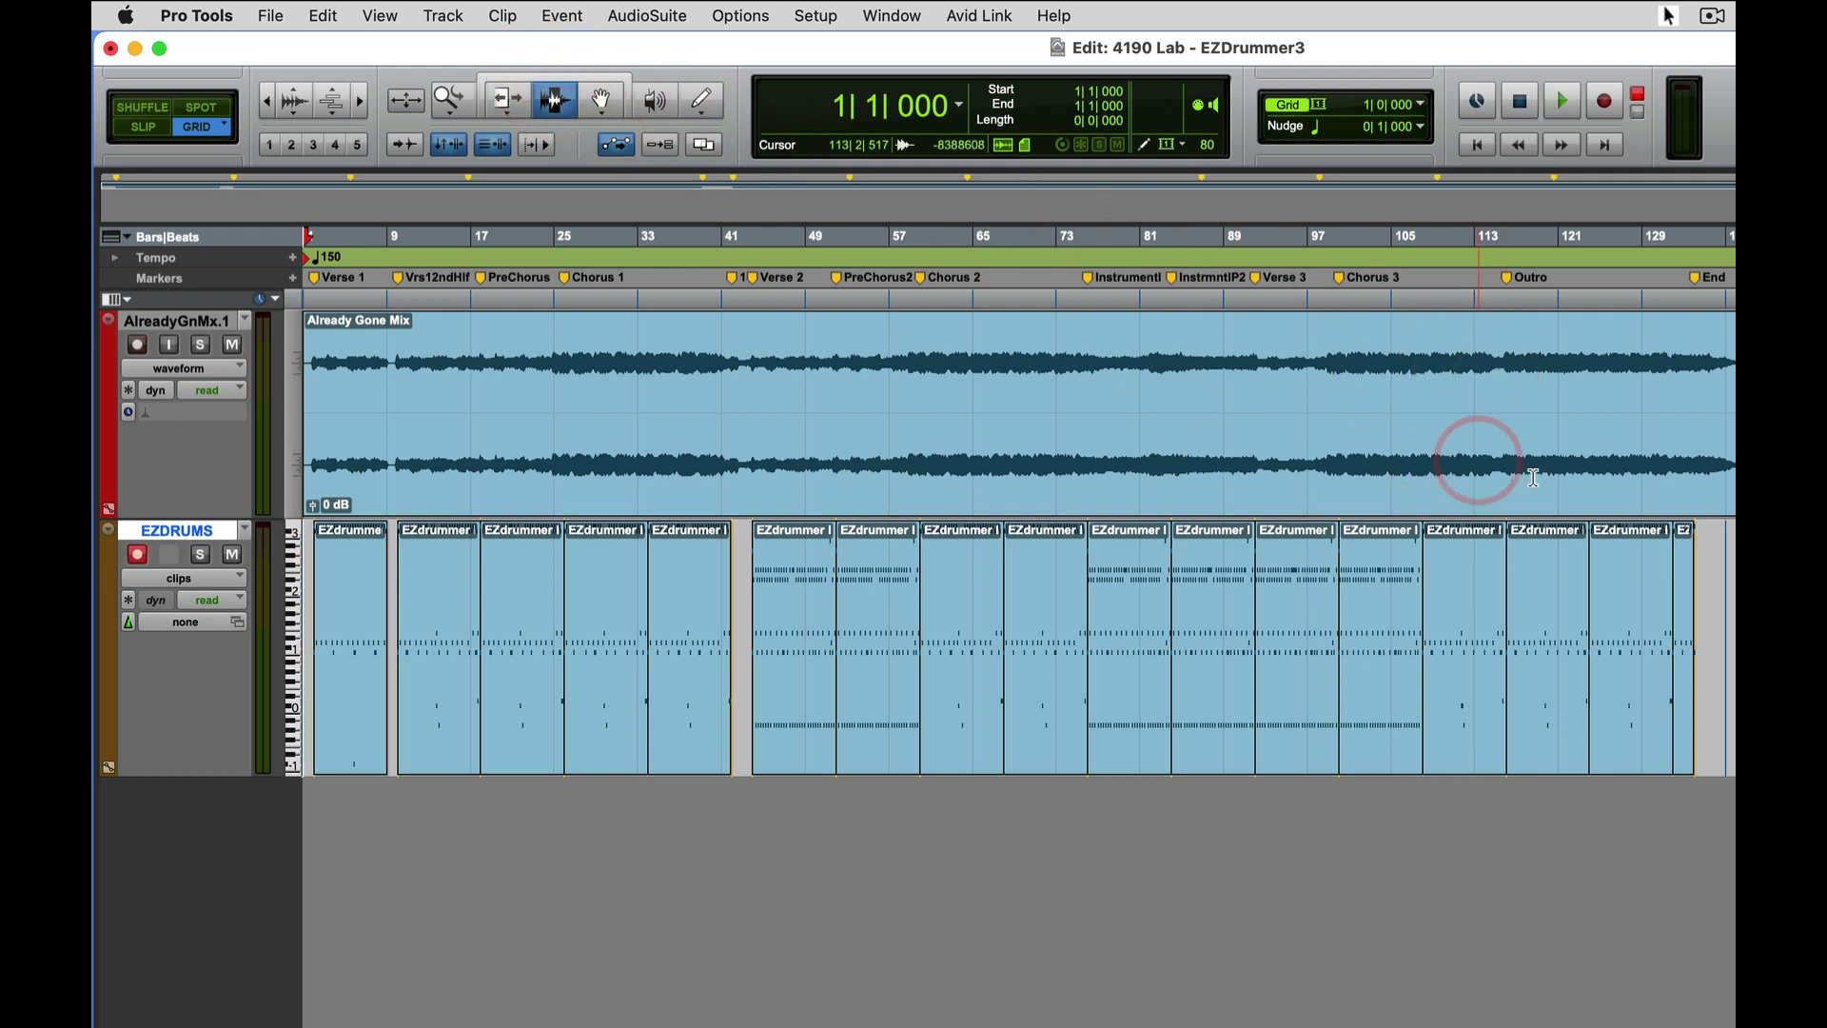
{"action": "left_click", "coordinate": [1727, 578]}
{"action": "left_click_drag", "start_coordinate": [1727, 577], "coordinate": [277, 565]}
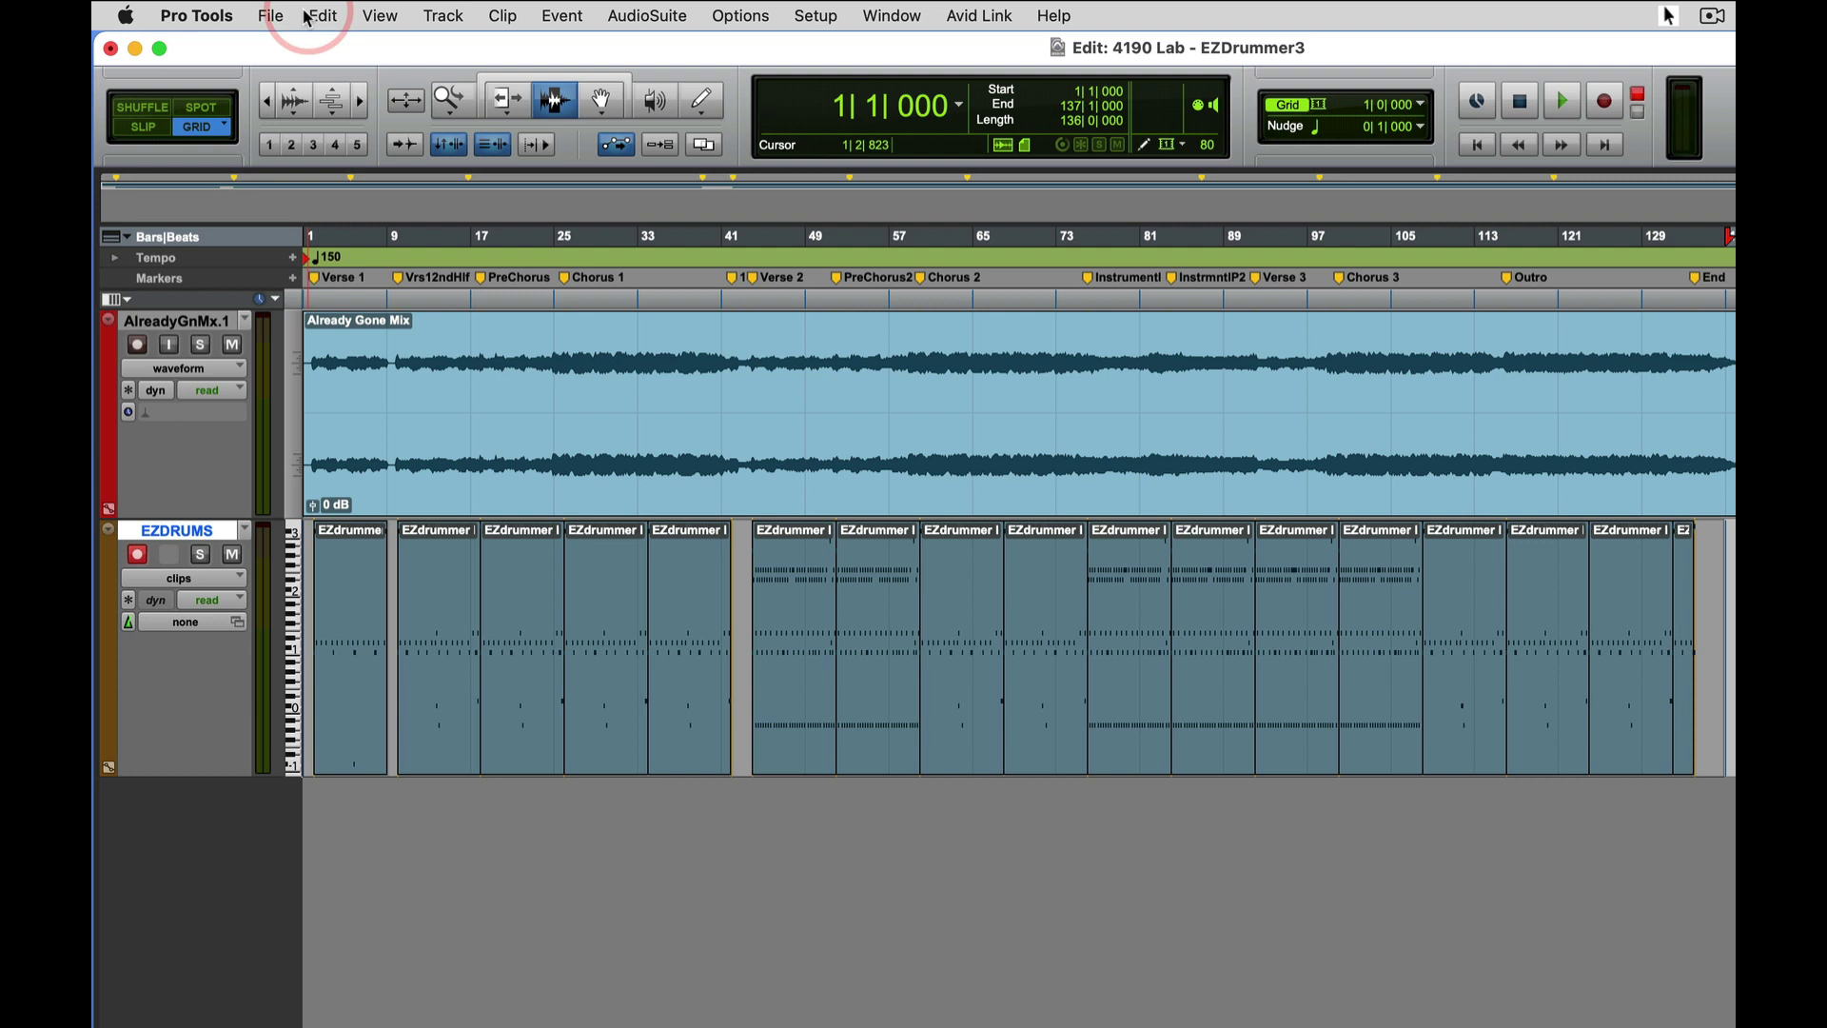
Consolidate the selected EZDRUMS clips into the single clip EZDRUMS-01 from the Edit menu.
{"action": "left_click", "coordinate": [275, 13]}
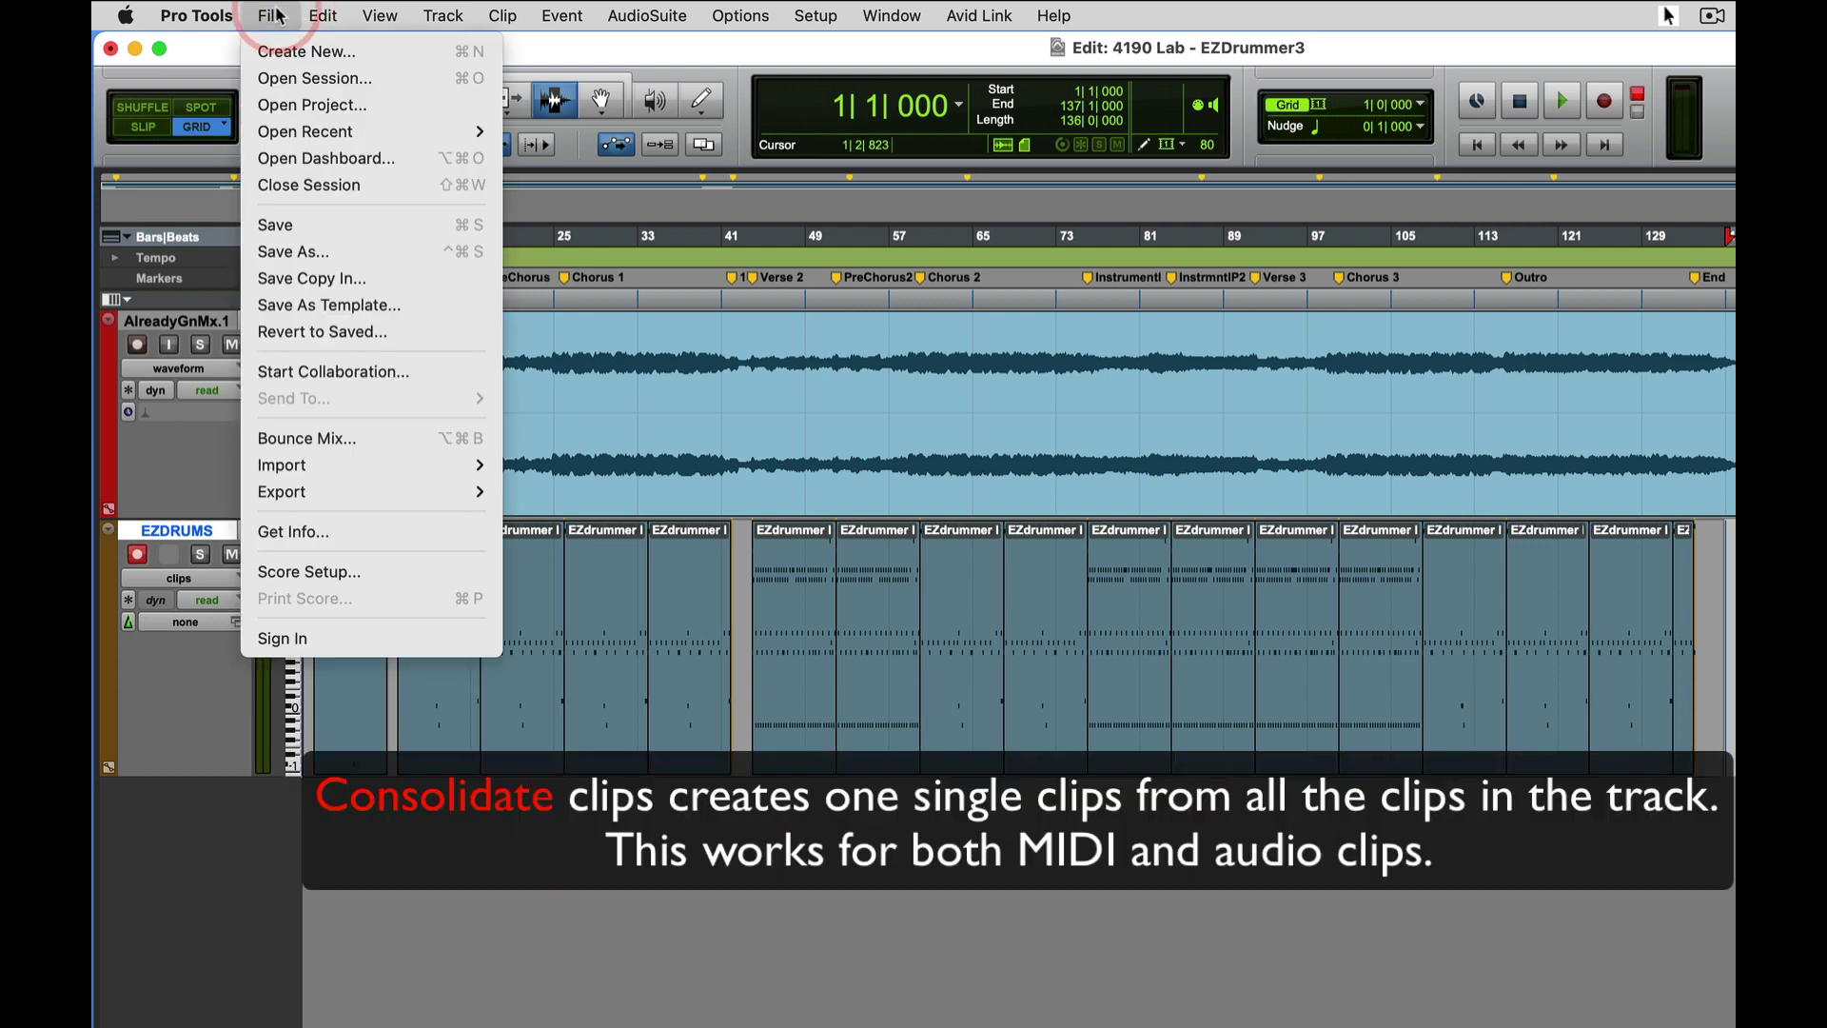
{"action": "mouse_move", "coordinate": [322, 15]}
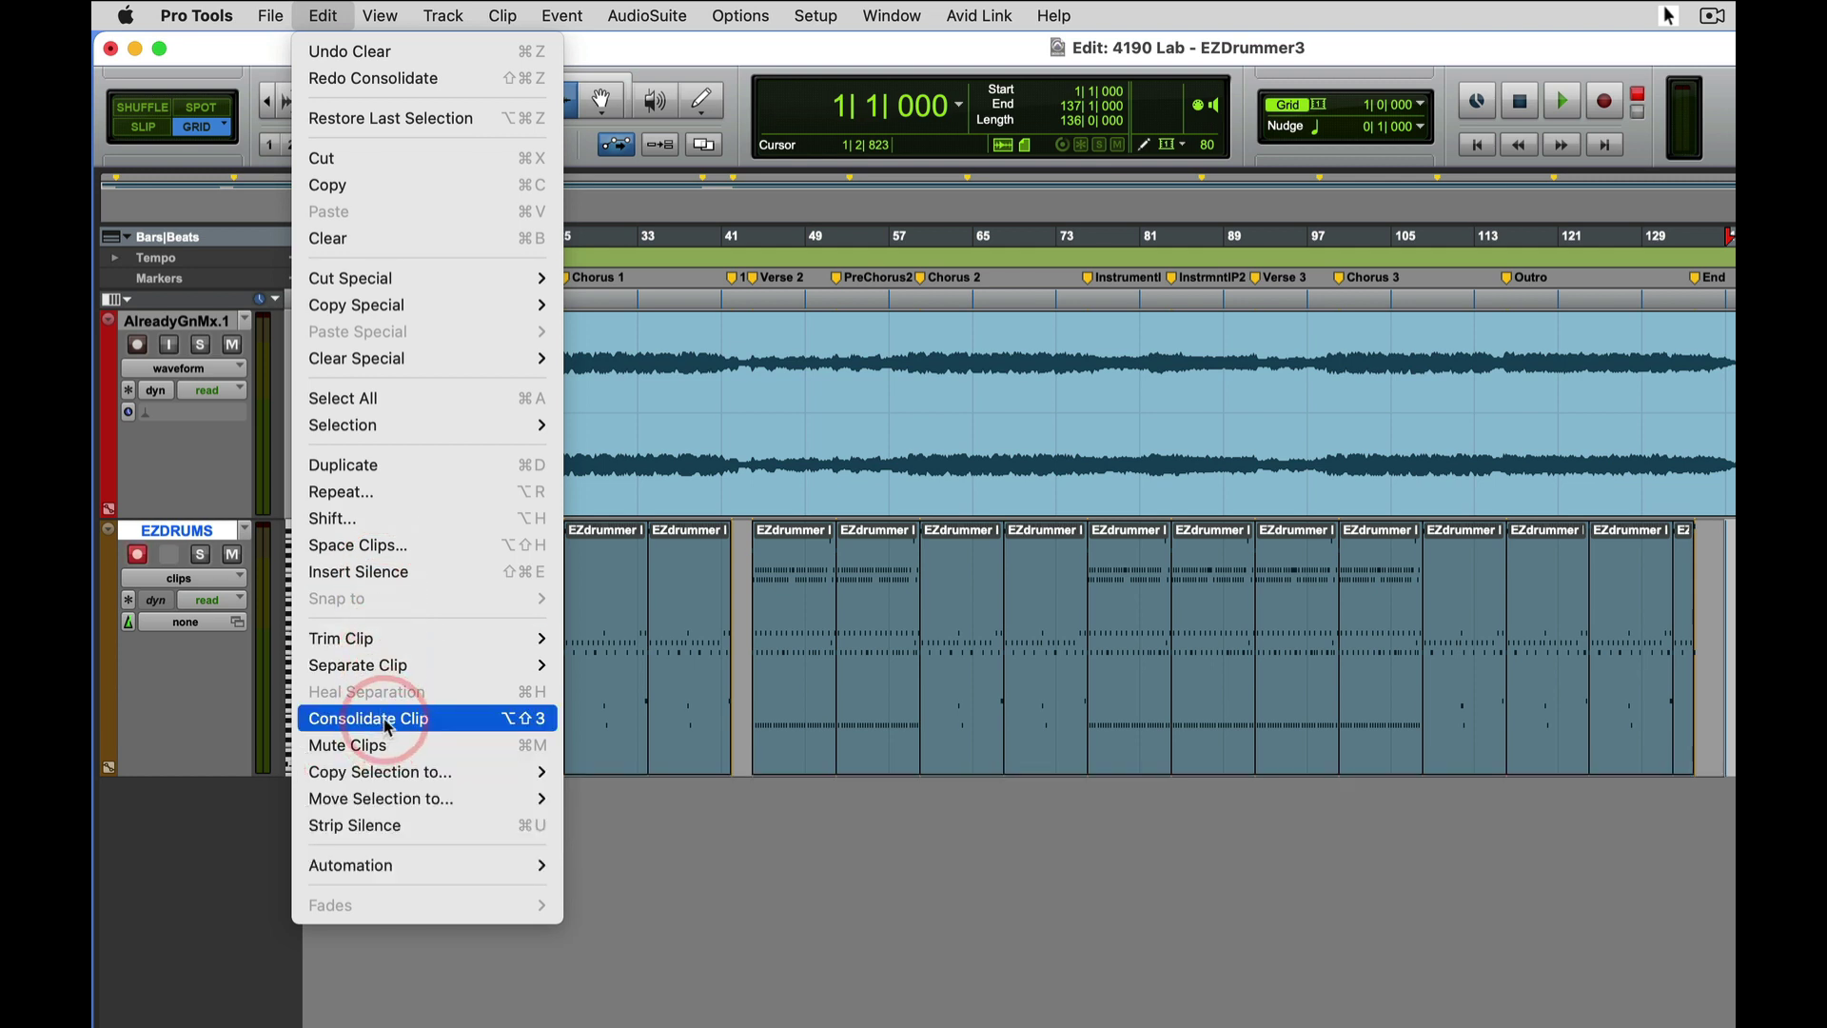
{"action": "left_click", "coordinate": [535, 723]}
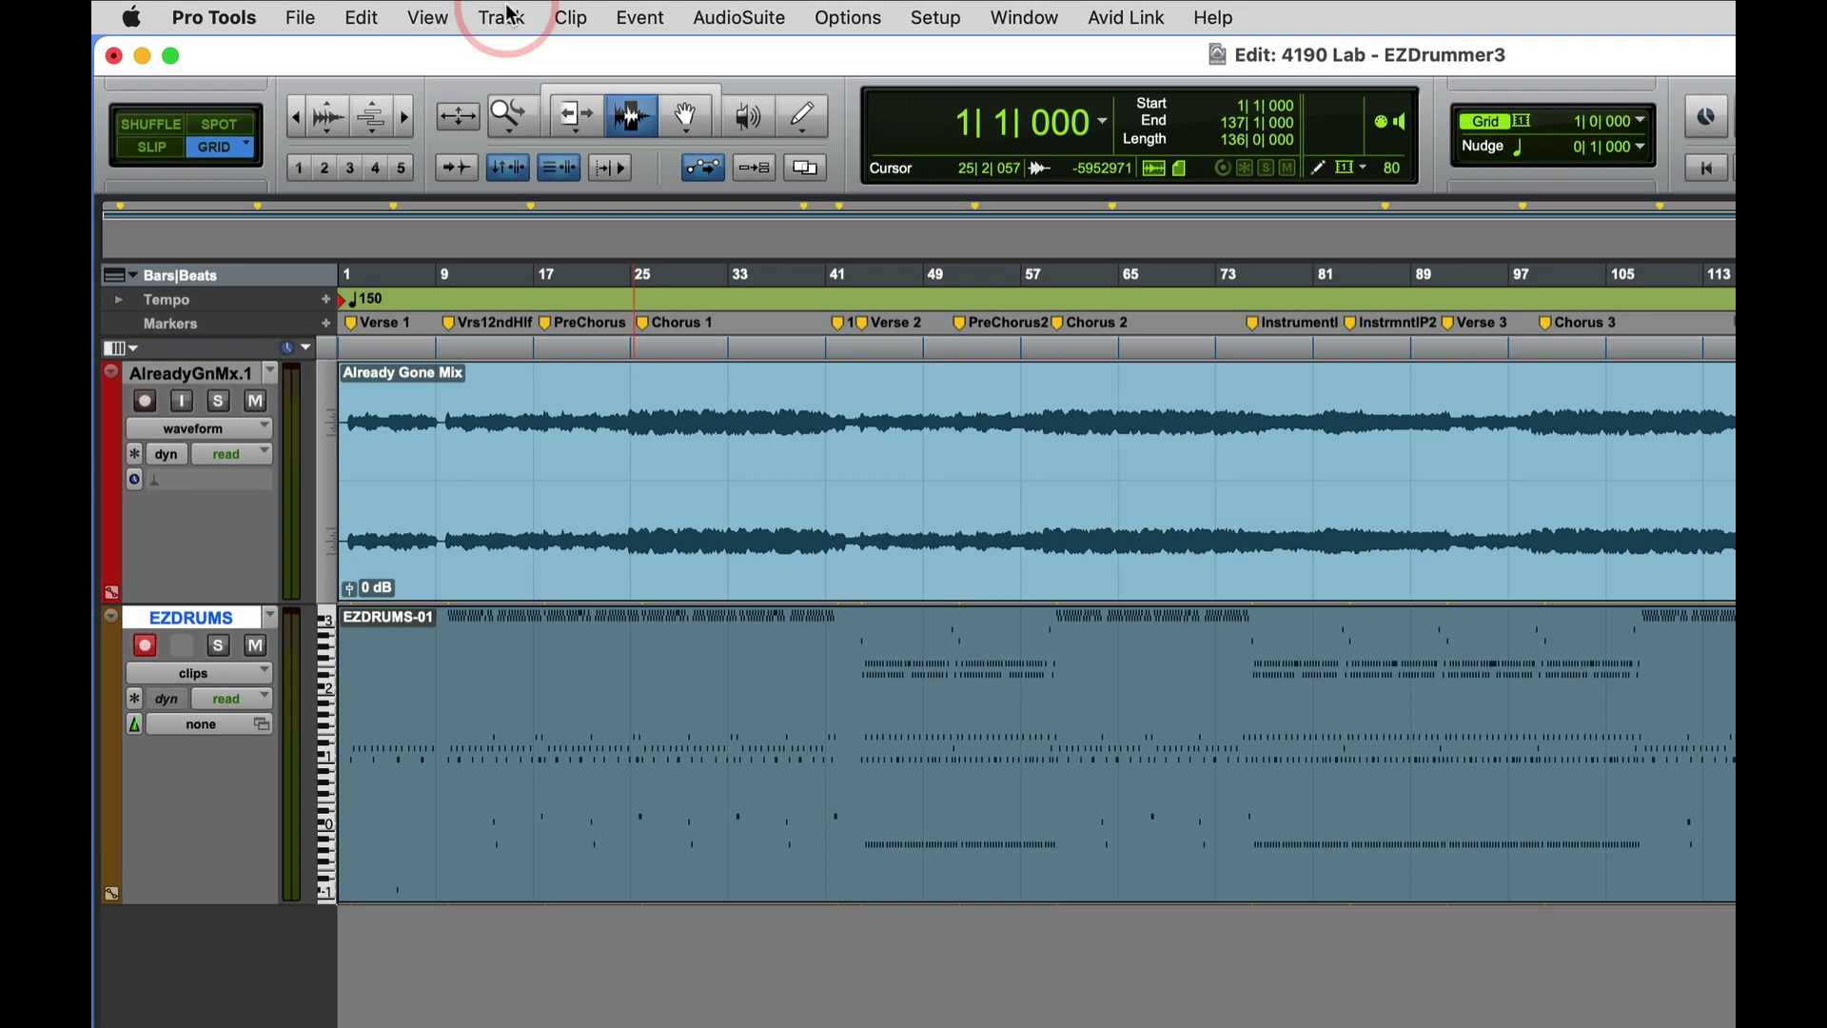
Create a new stereo audio track from the Track menu.
{"action": "left_click", "coordinate": [449, 14]}
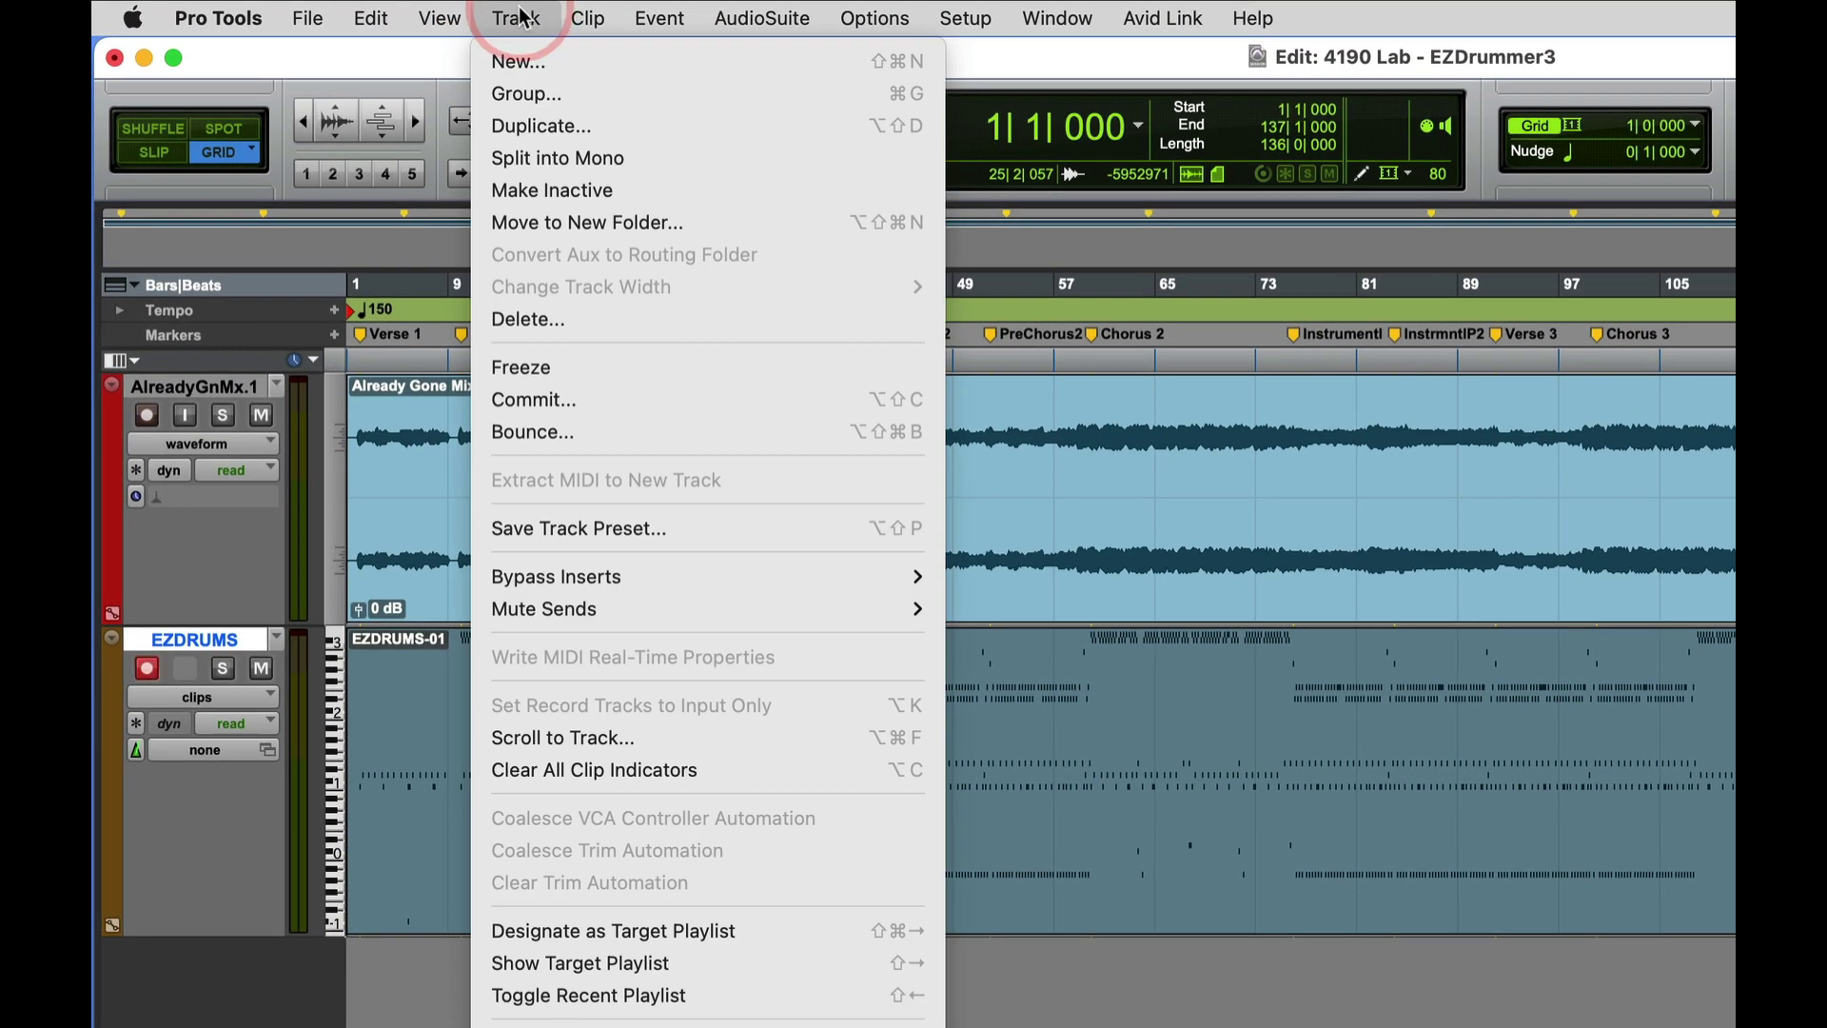
{"action": "left_click", "coordinate": [522, 65]}
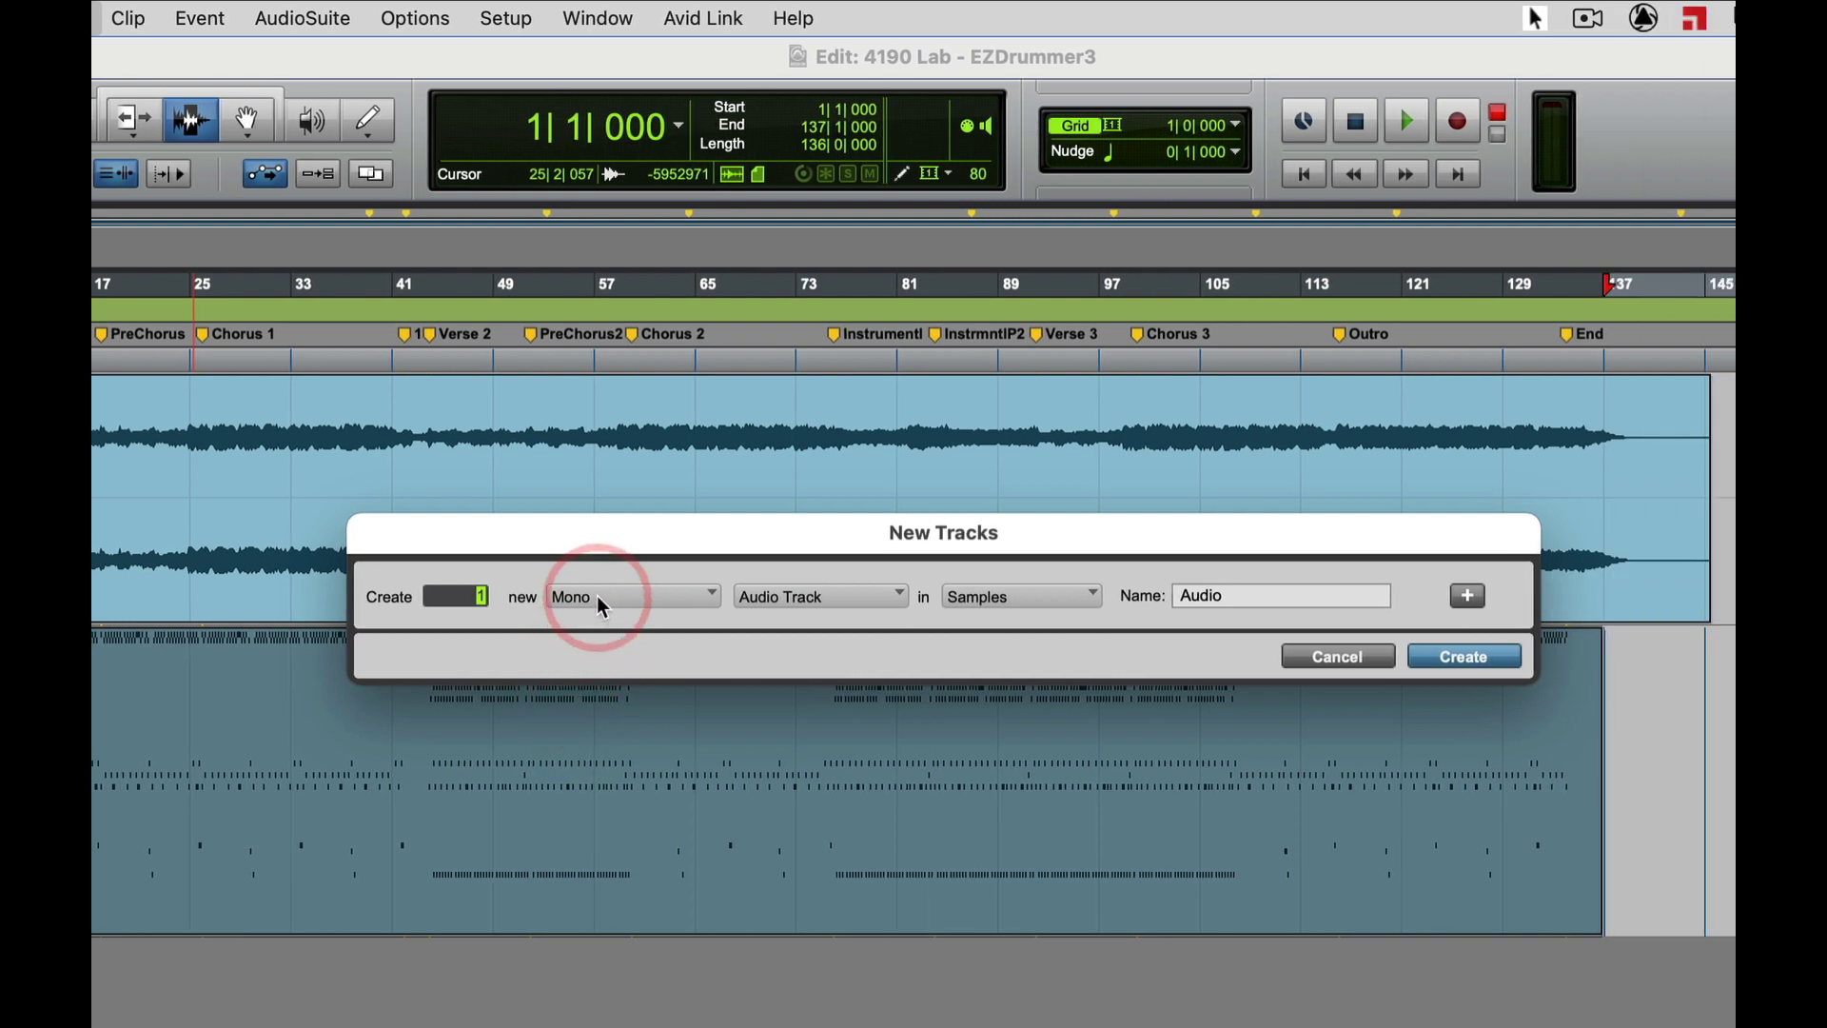
{"action": "left_click", "coordinate": [597, 596]}
{"action": "left_click", "coordinate": [605, 642]}
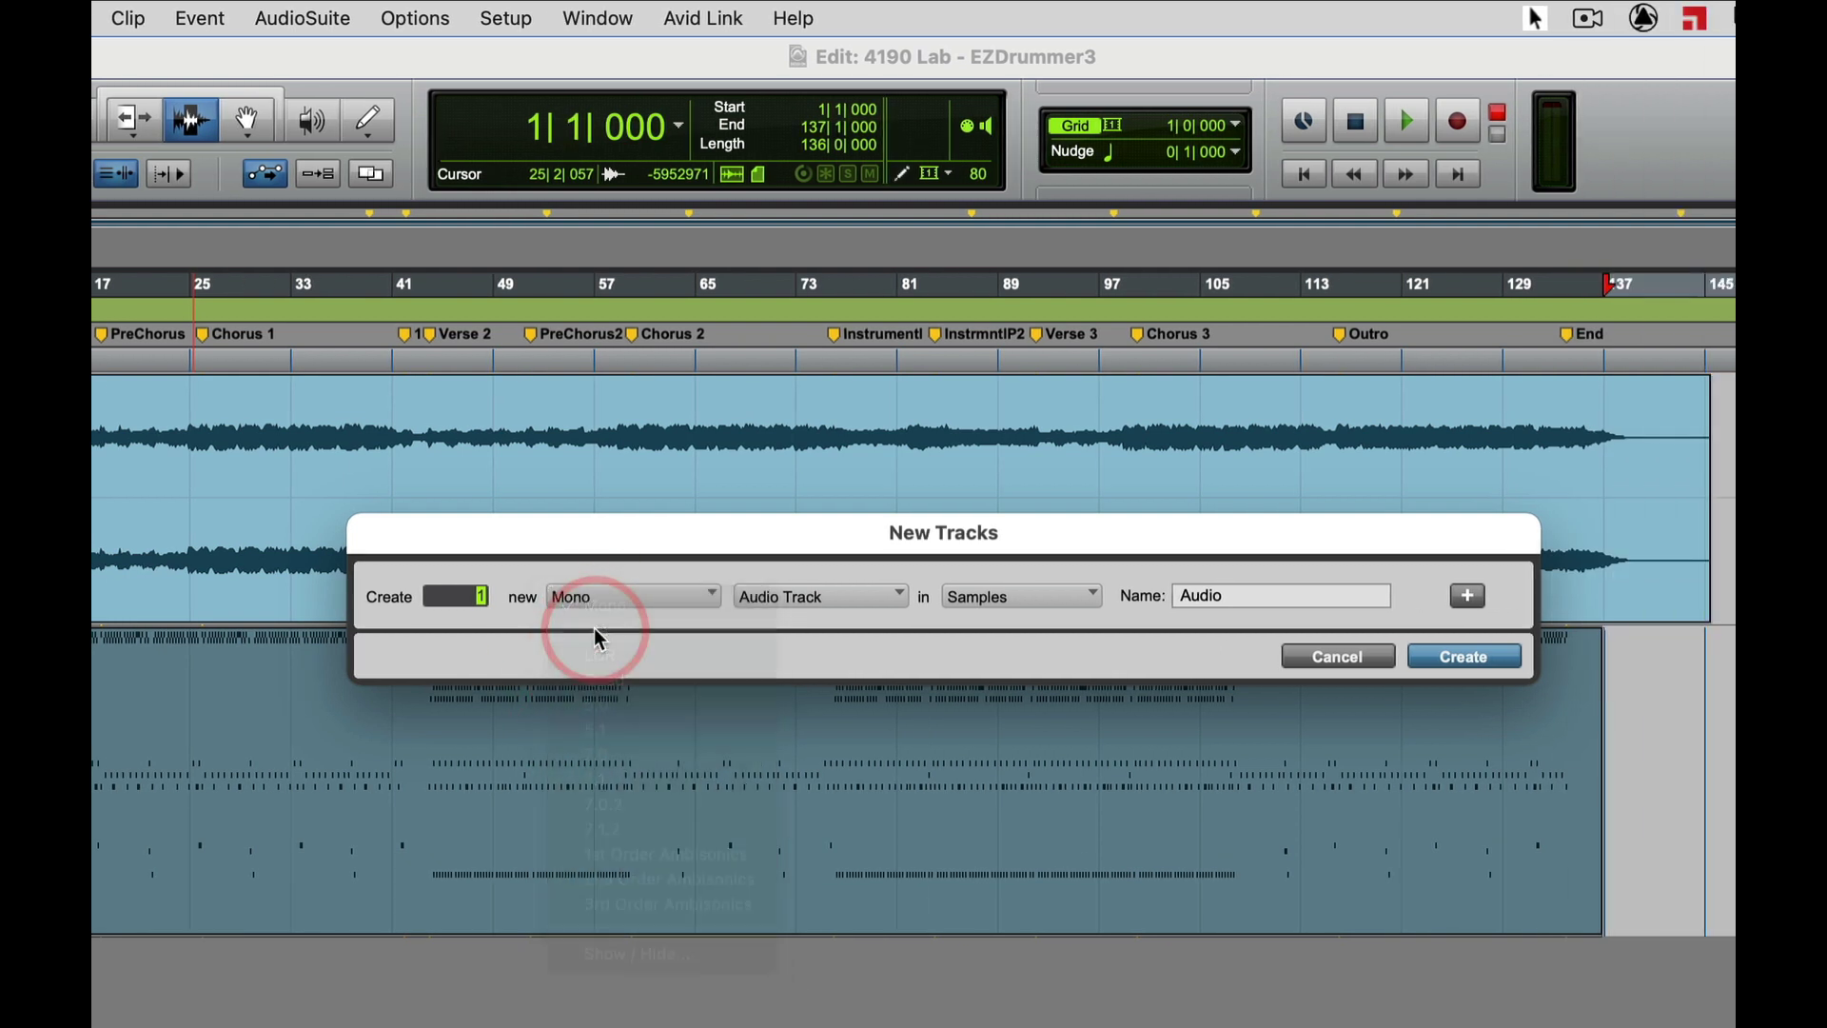
{"action": "left_click", "coordinate": [1480, 661]}
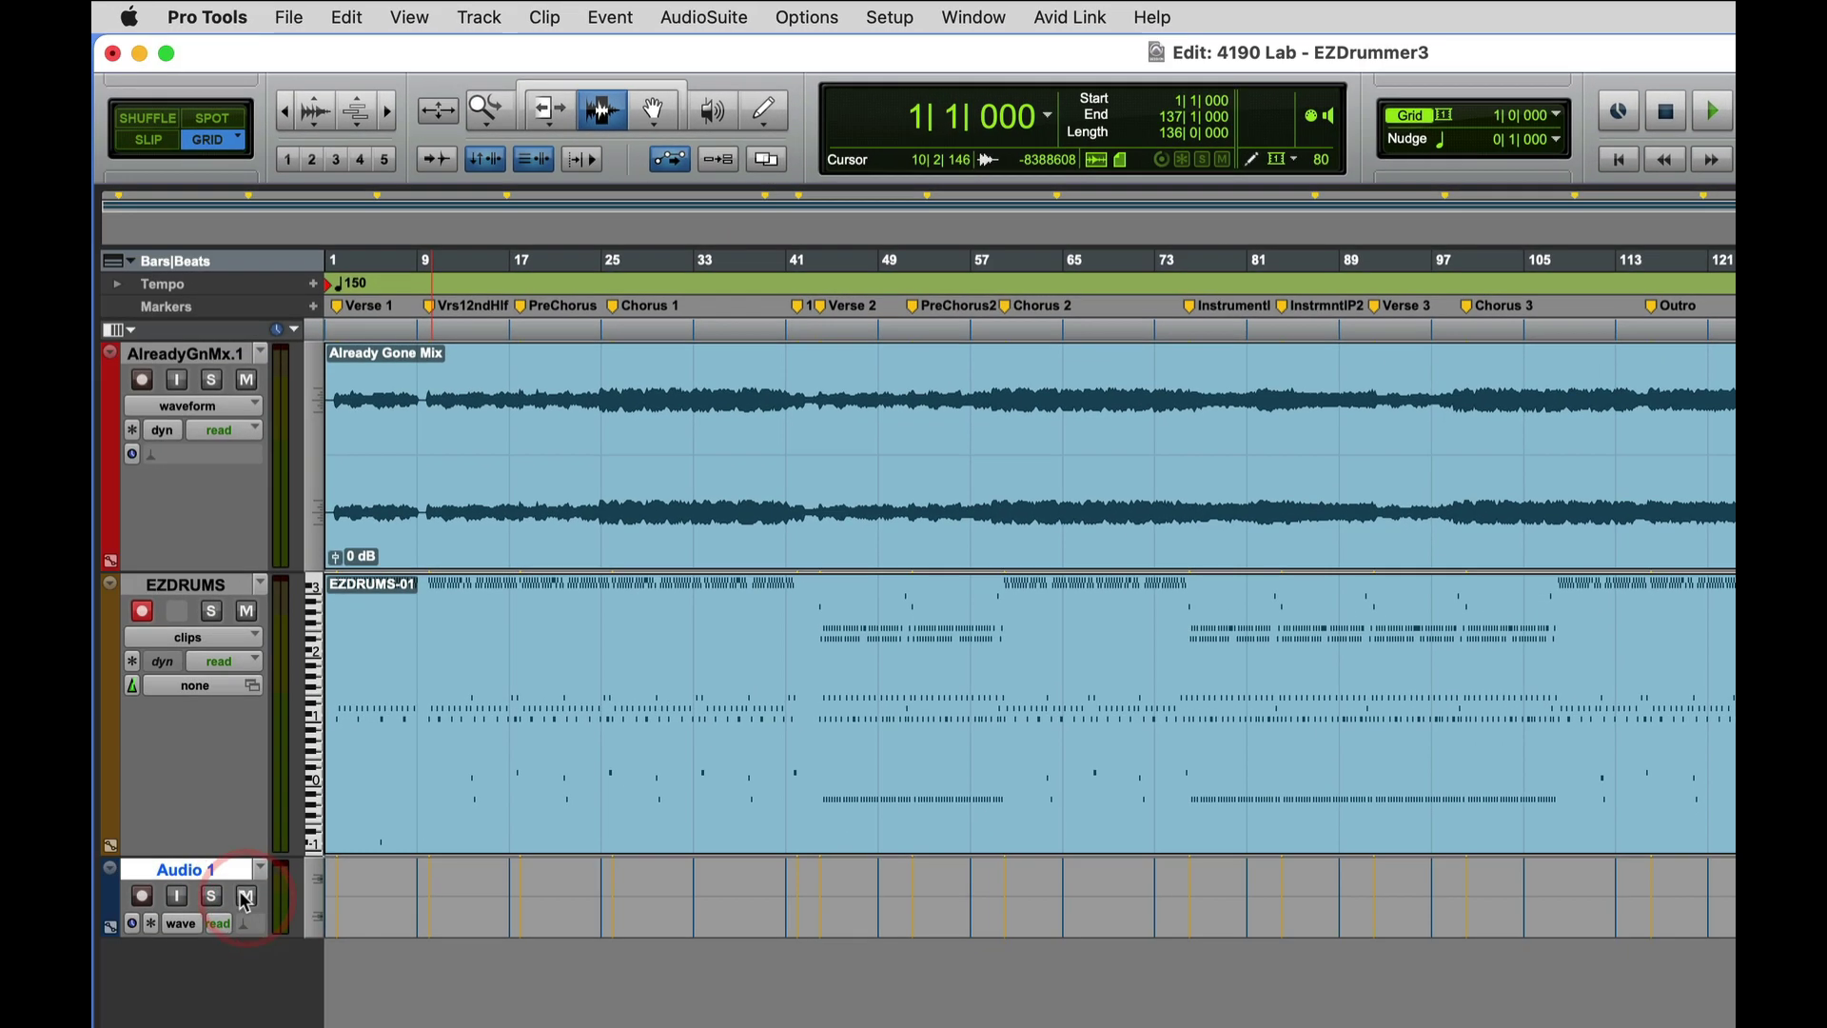
Rename the new Audio 1 track to EZPRINT.
{"action": "double_click", "coordinate": [228, 869]}
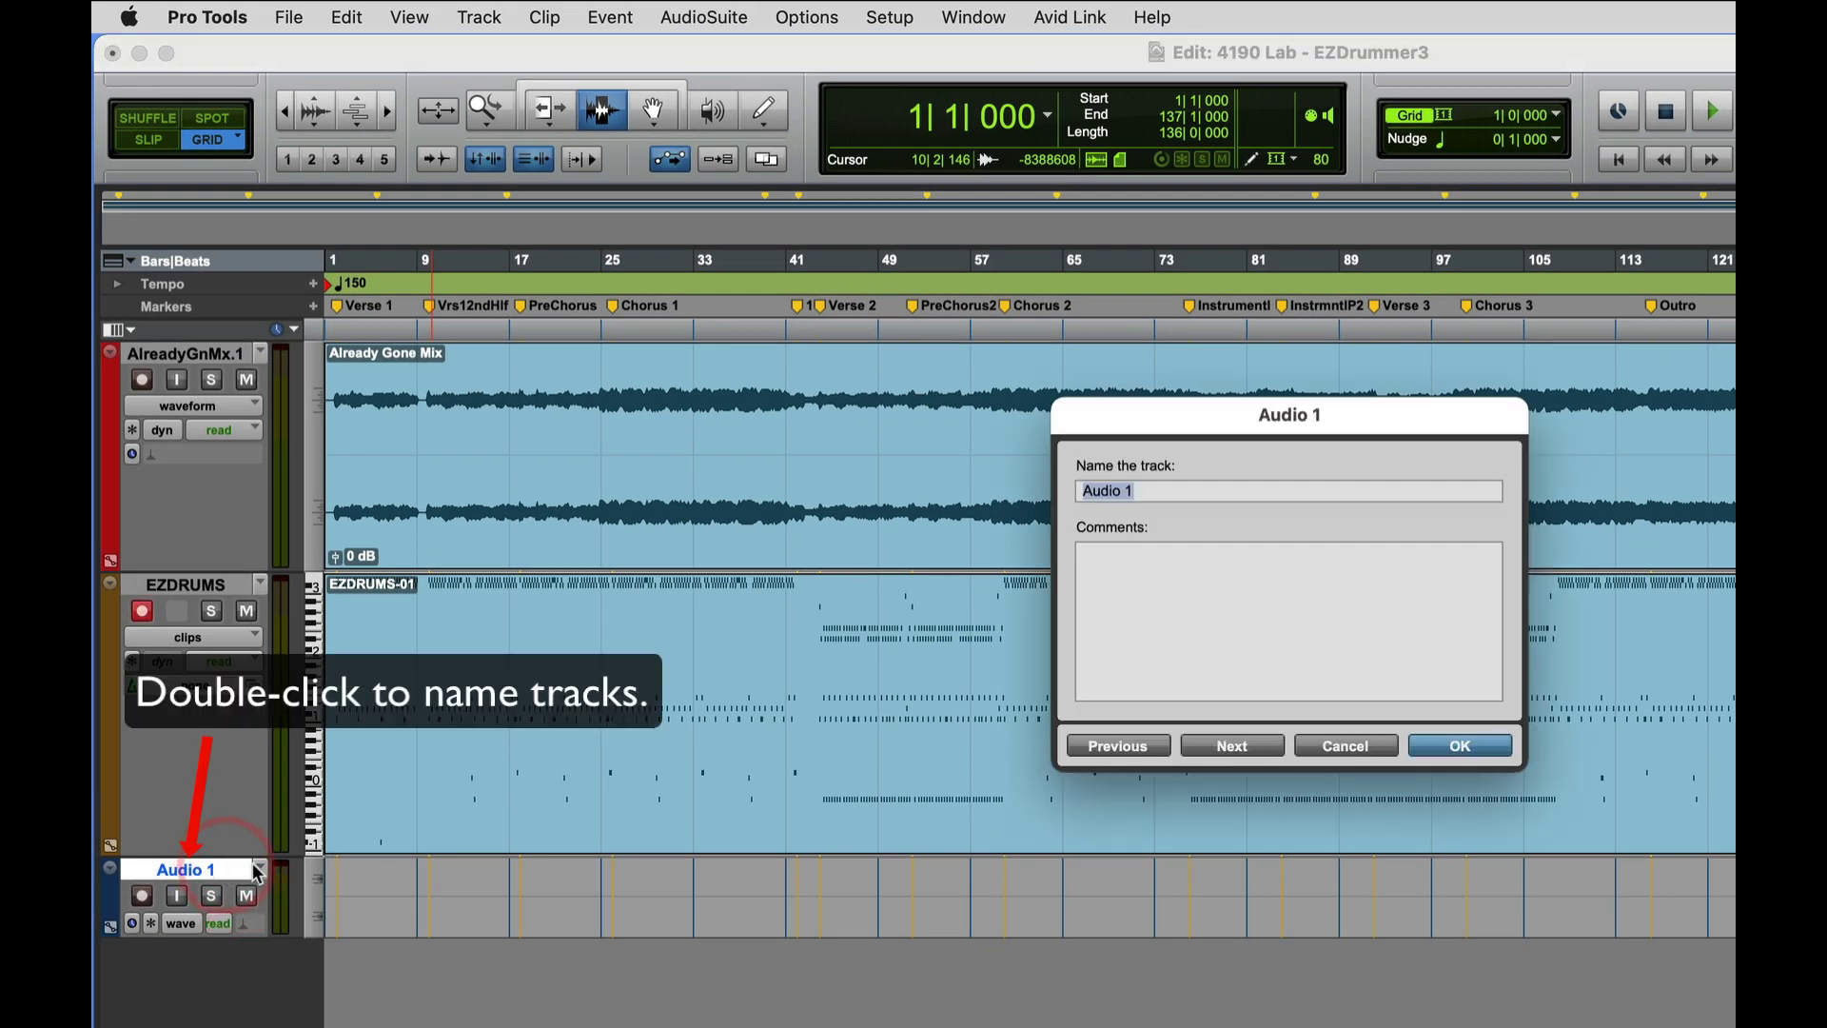
{"action": "type", "text": "E"}
{"action": "key", "text": "BackSpace"}
{"action": "type", "text": "EZPRINT"}
{"action": "key", "text": "Return"}
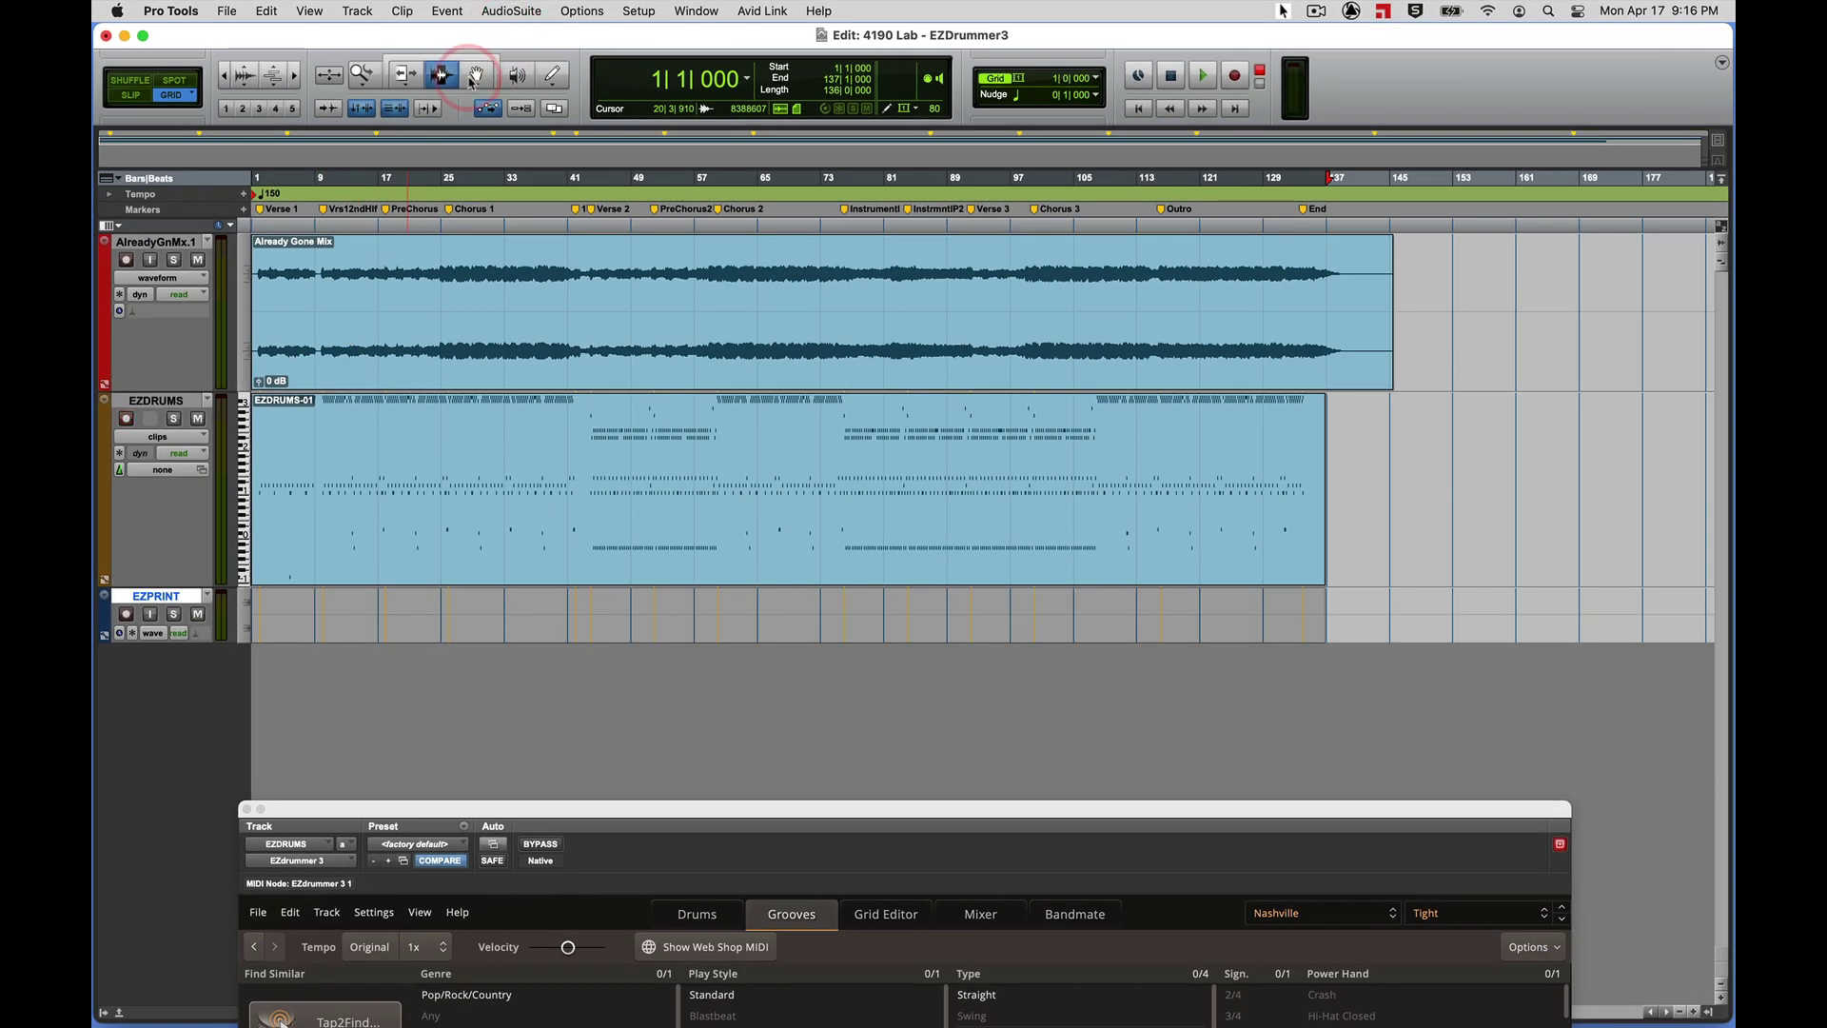
With the Grabber tool, select the EZDRUMS-01 clip and the EZPRINT track for printing the drums.
{"action": "left_click", "coordinate": [474, 75]}
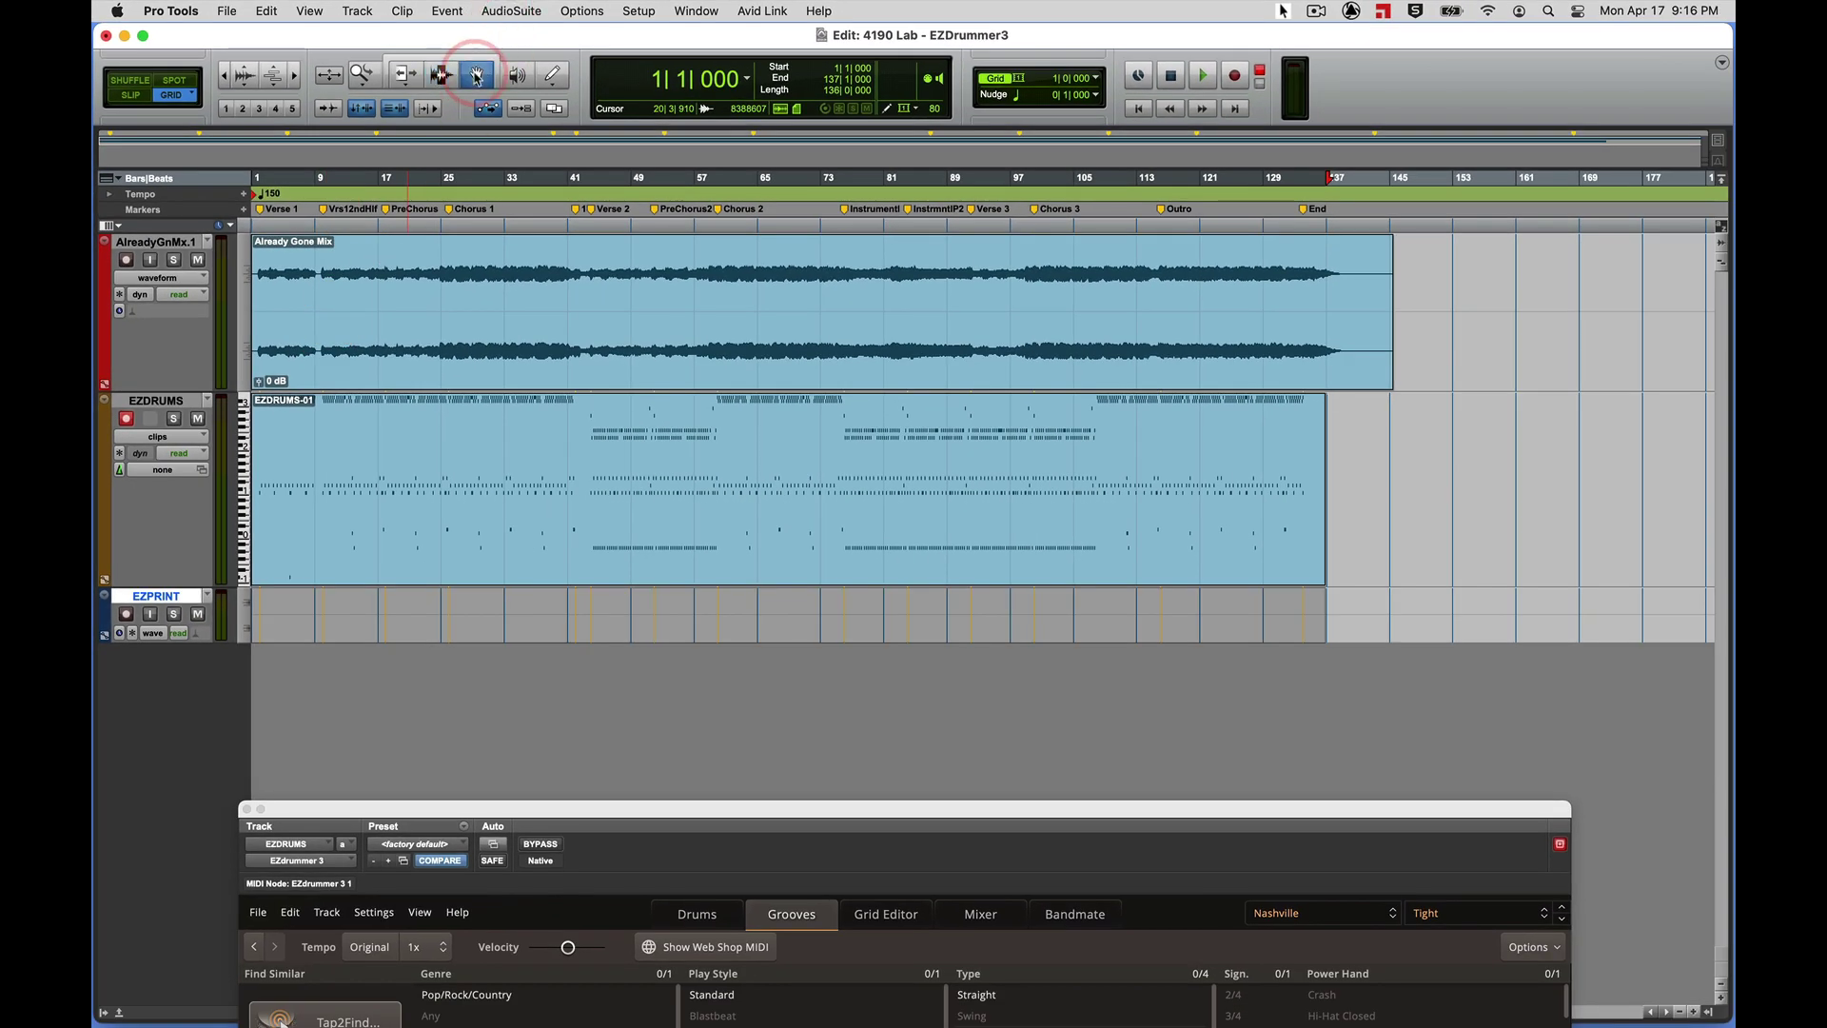
{"action": "left_click", "coordinate": [478, 496]}
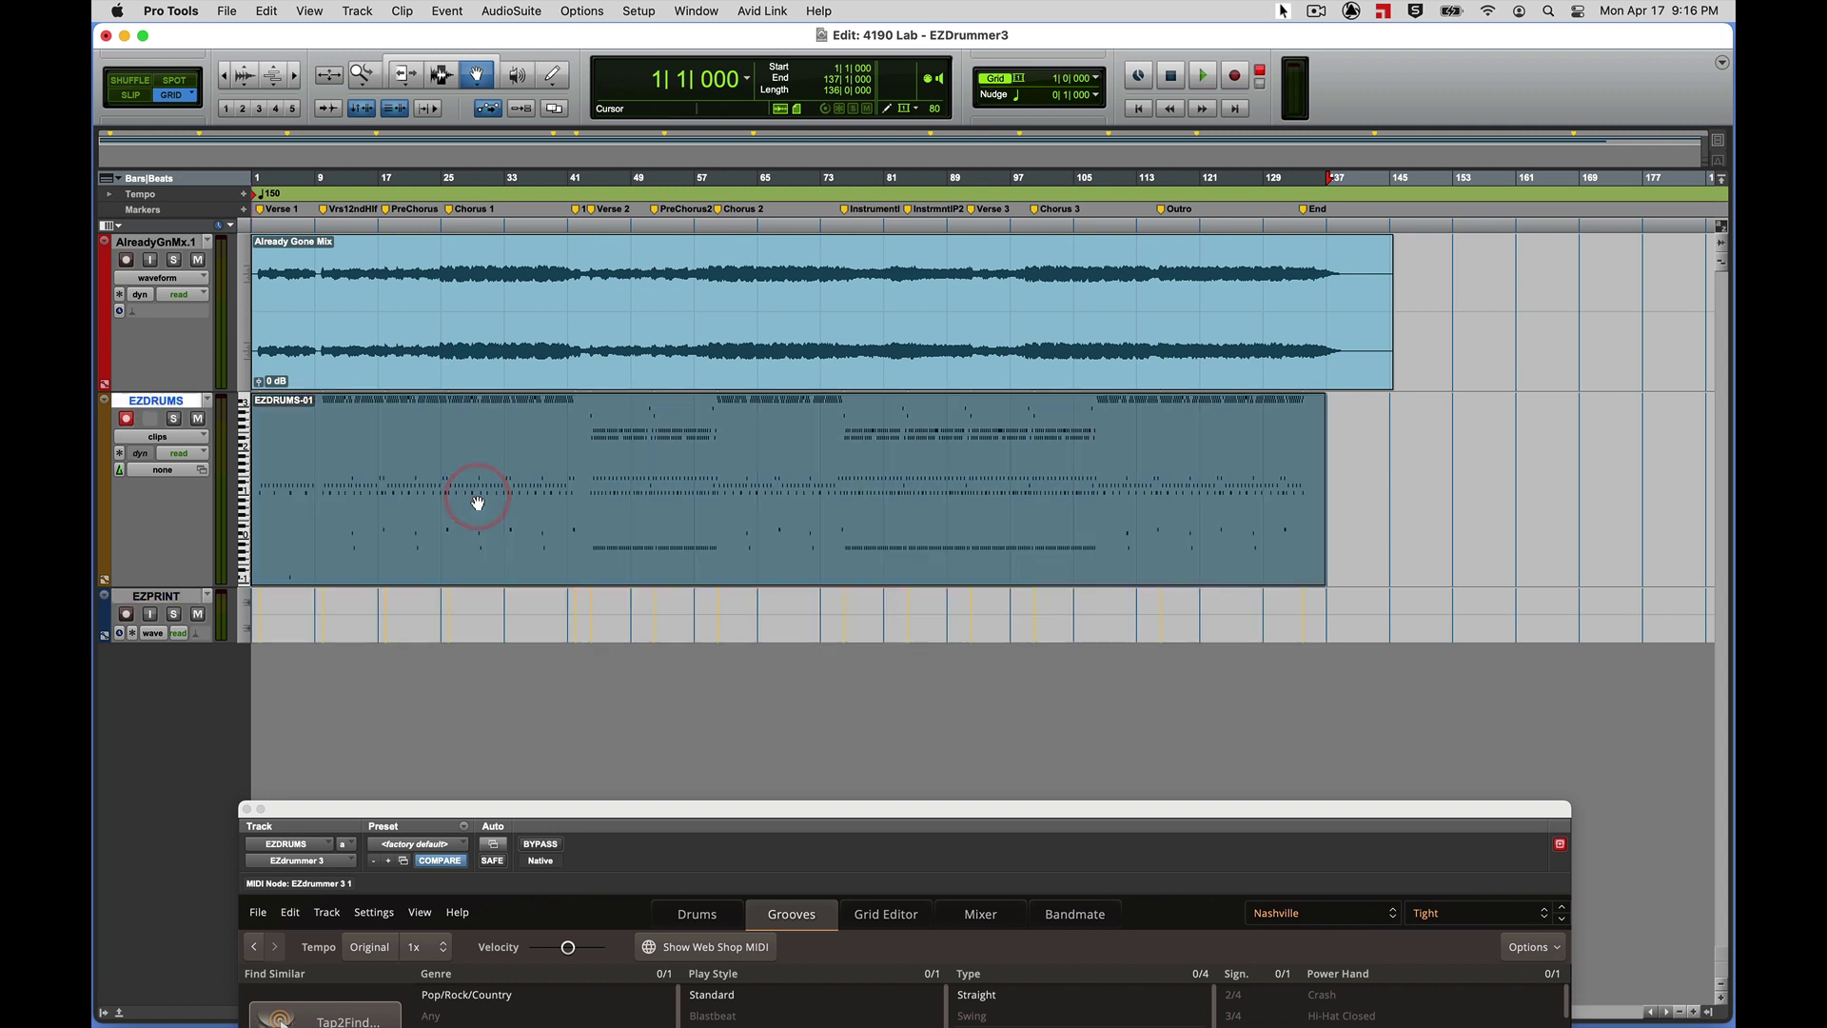
{"action": "left_click", "coordinate": [474, 609]}
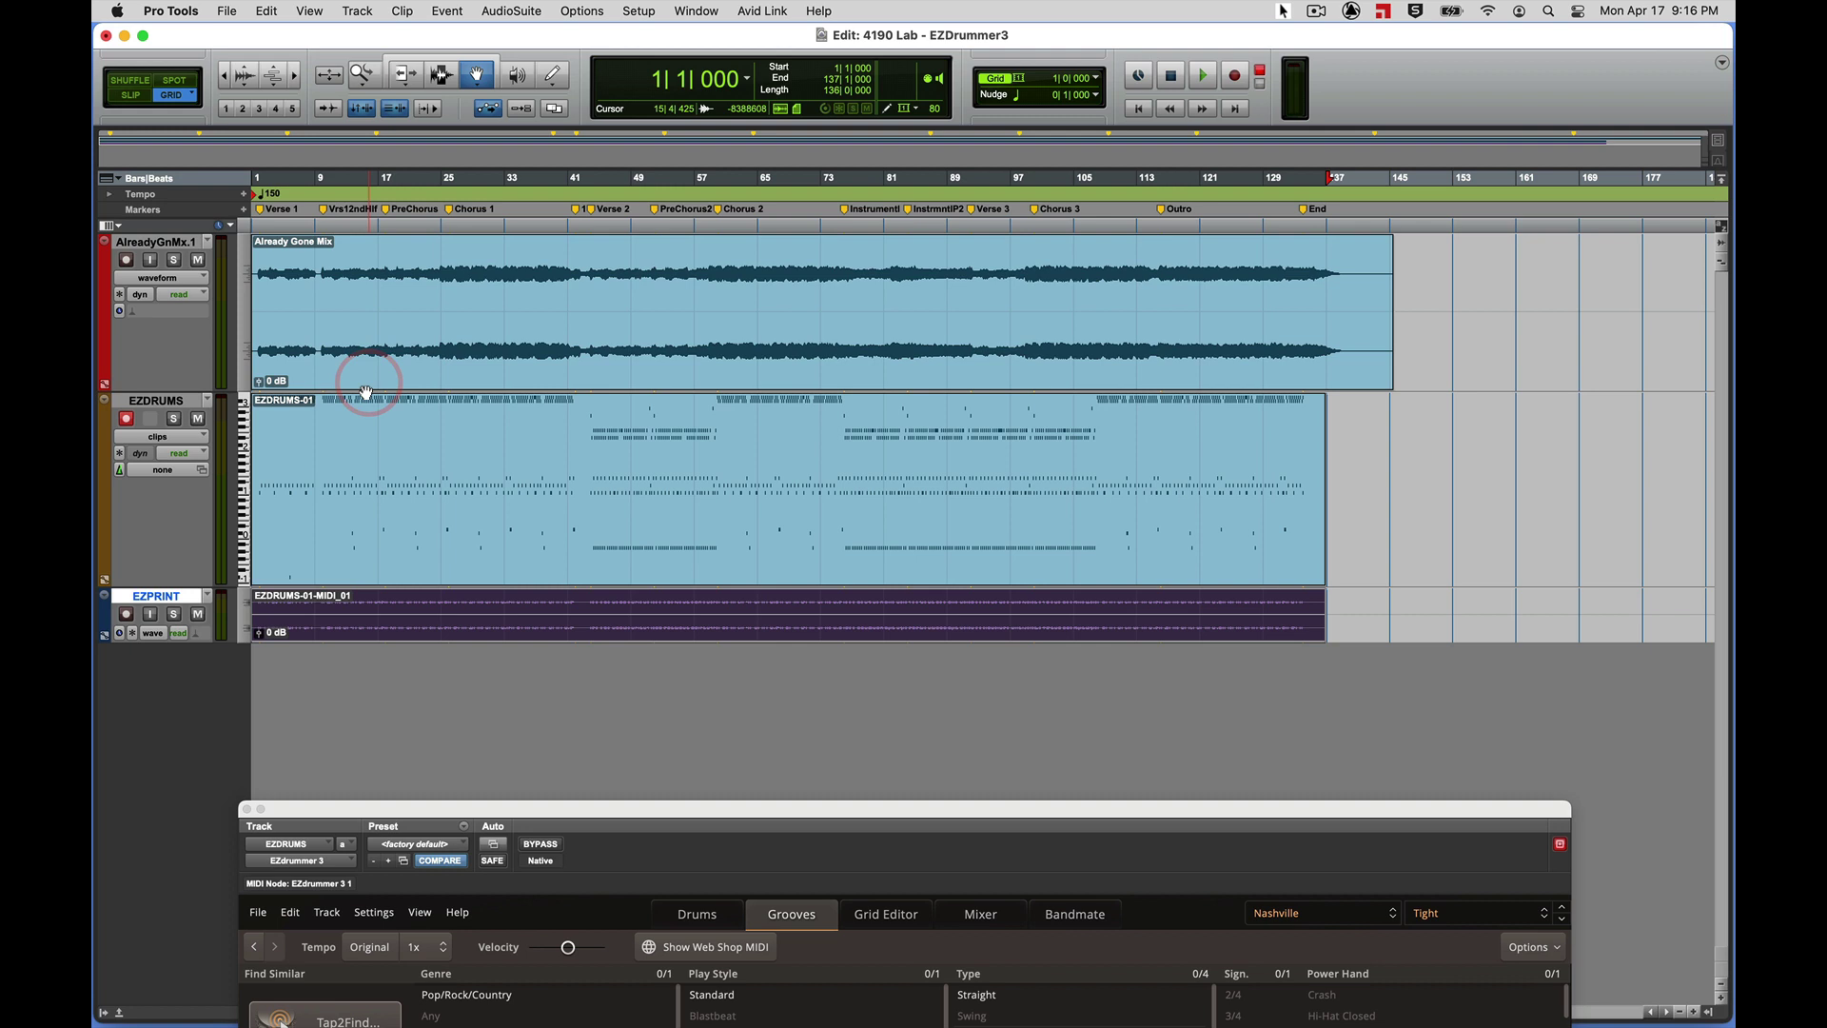
Disarm EZDRUMS, then enlarge, mute and hide the EZPRINT track.
{"action": "left_click", "coordinate": [126, 419]}
{"action": "left_click", "coordinate": [151, 600]}
{"action": "left_click_drag", "start_coordinate": [165, 641], "coordinate": [179, 754]}
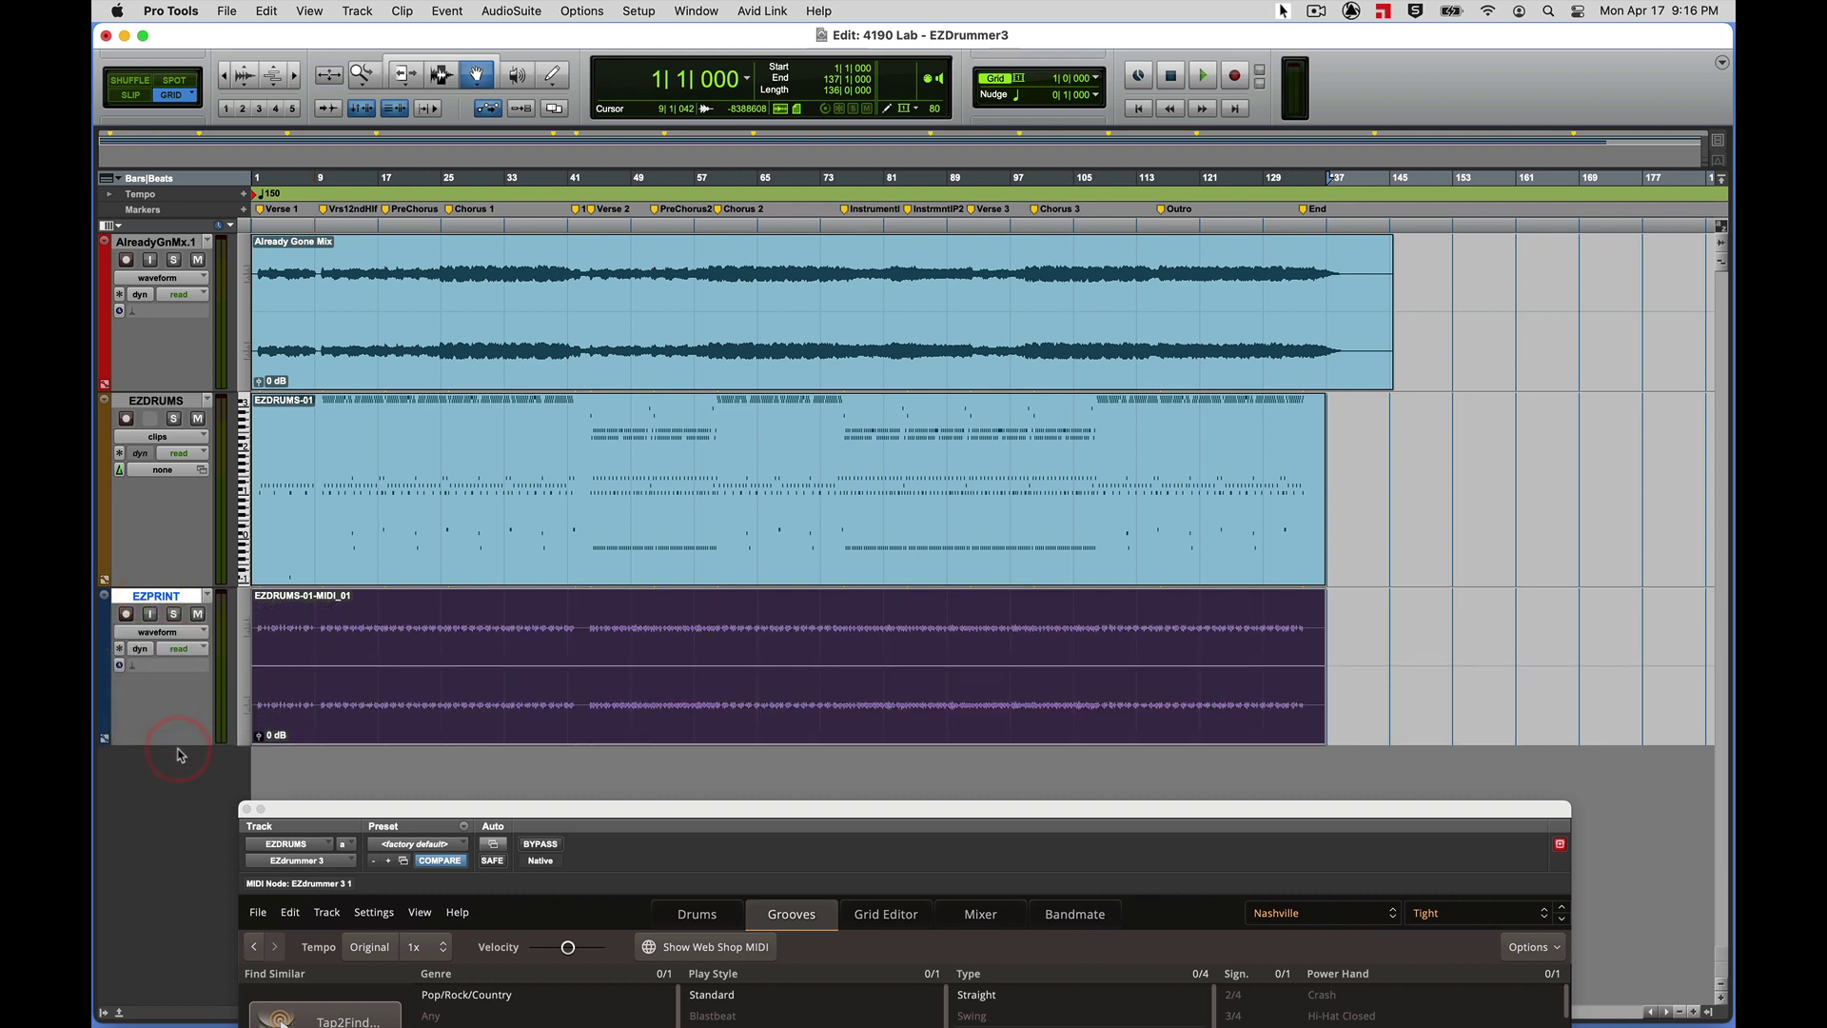
{"action": "left_click", "coordinate": [198, 614]}
{"action": "left_click", "coordinate": [177, 597]}
{"action": "right_click", "coordinate": [177, 597]}
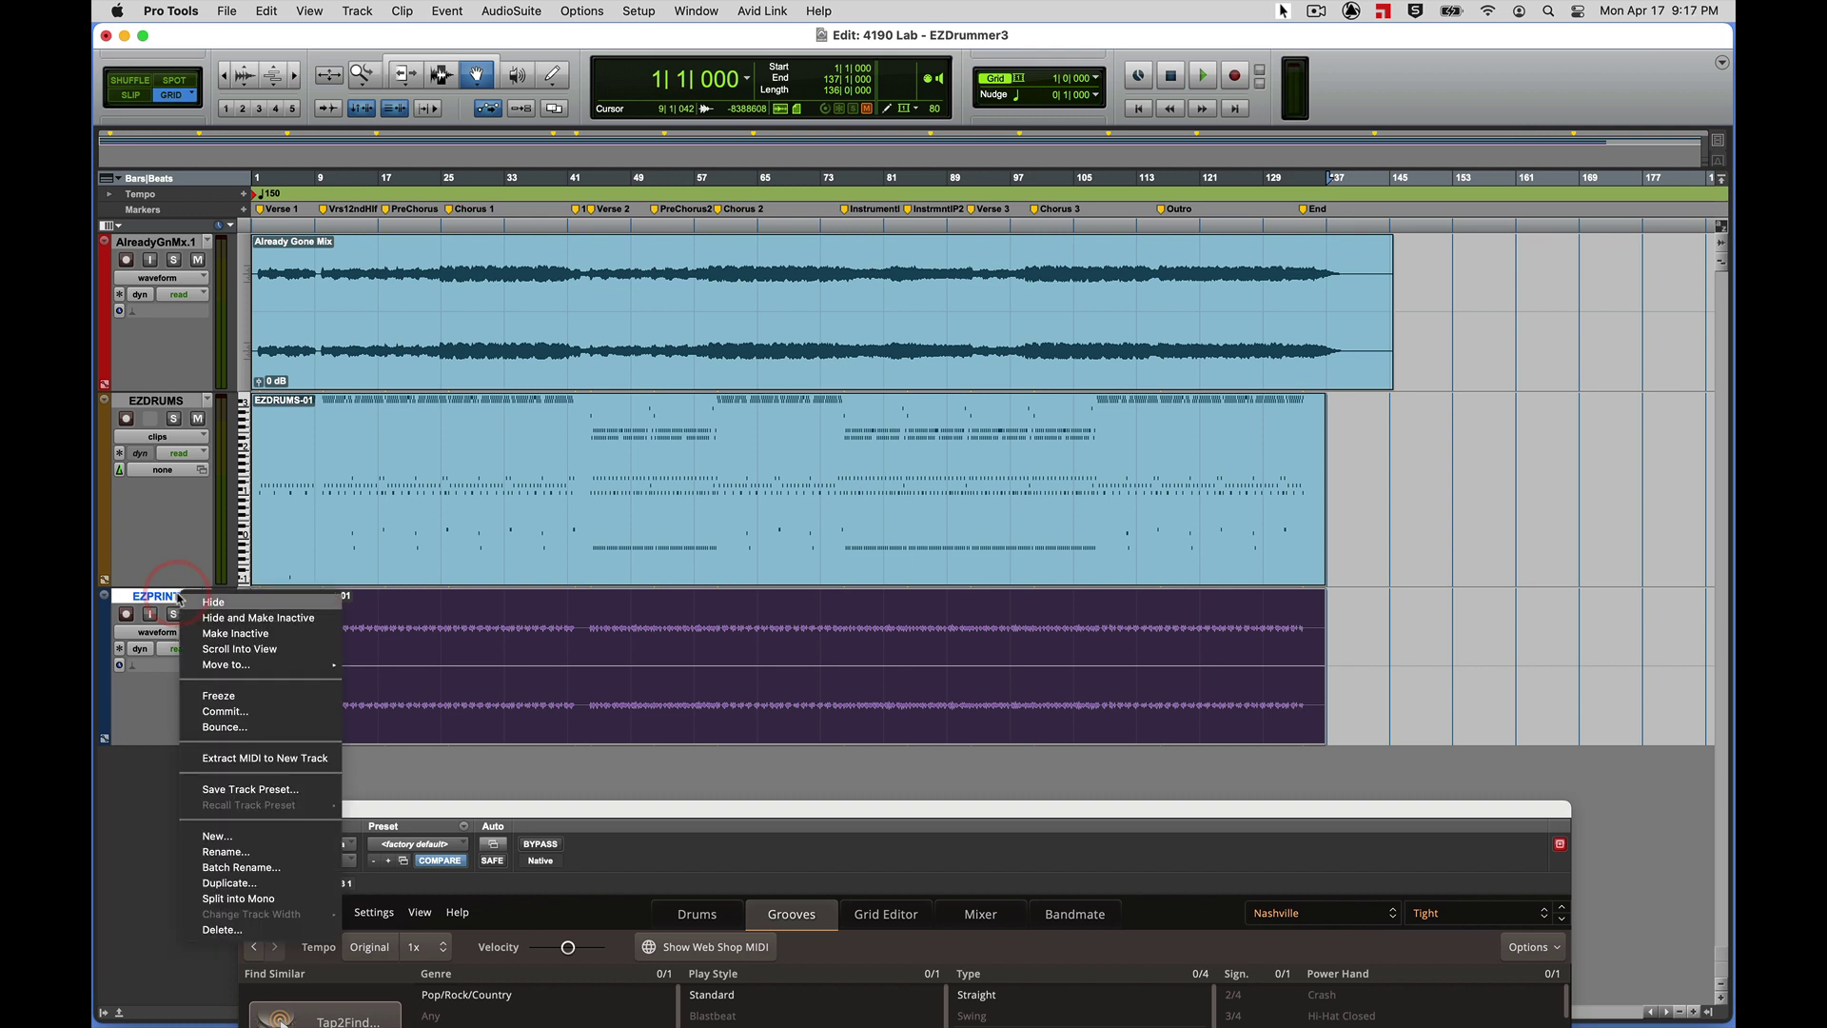
{"action": "left_click", "coordinate": [236, 604]}
{"action": "left_click", "coordinate": [236, 604]}
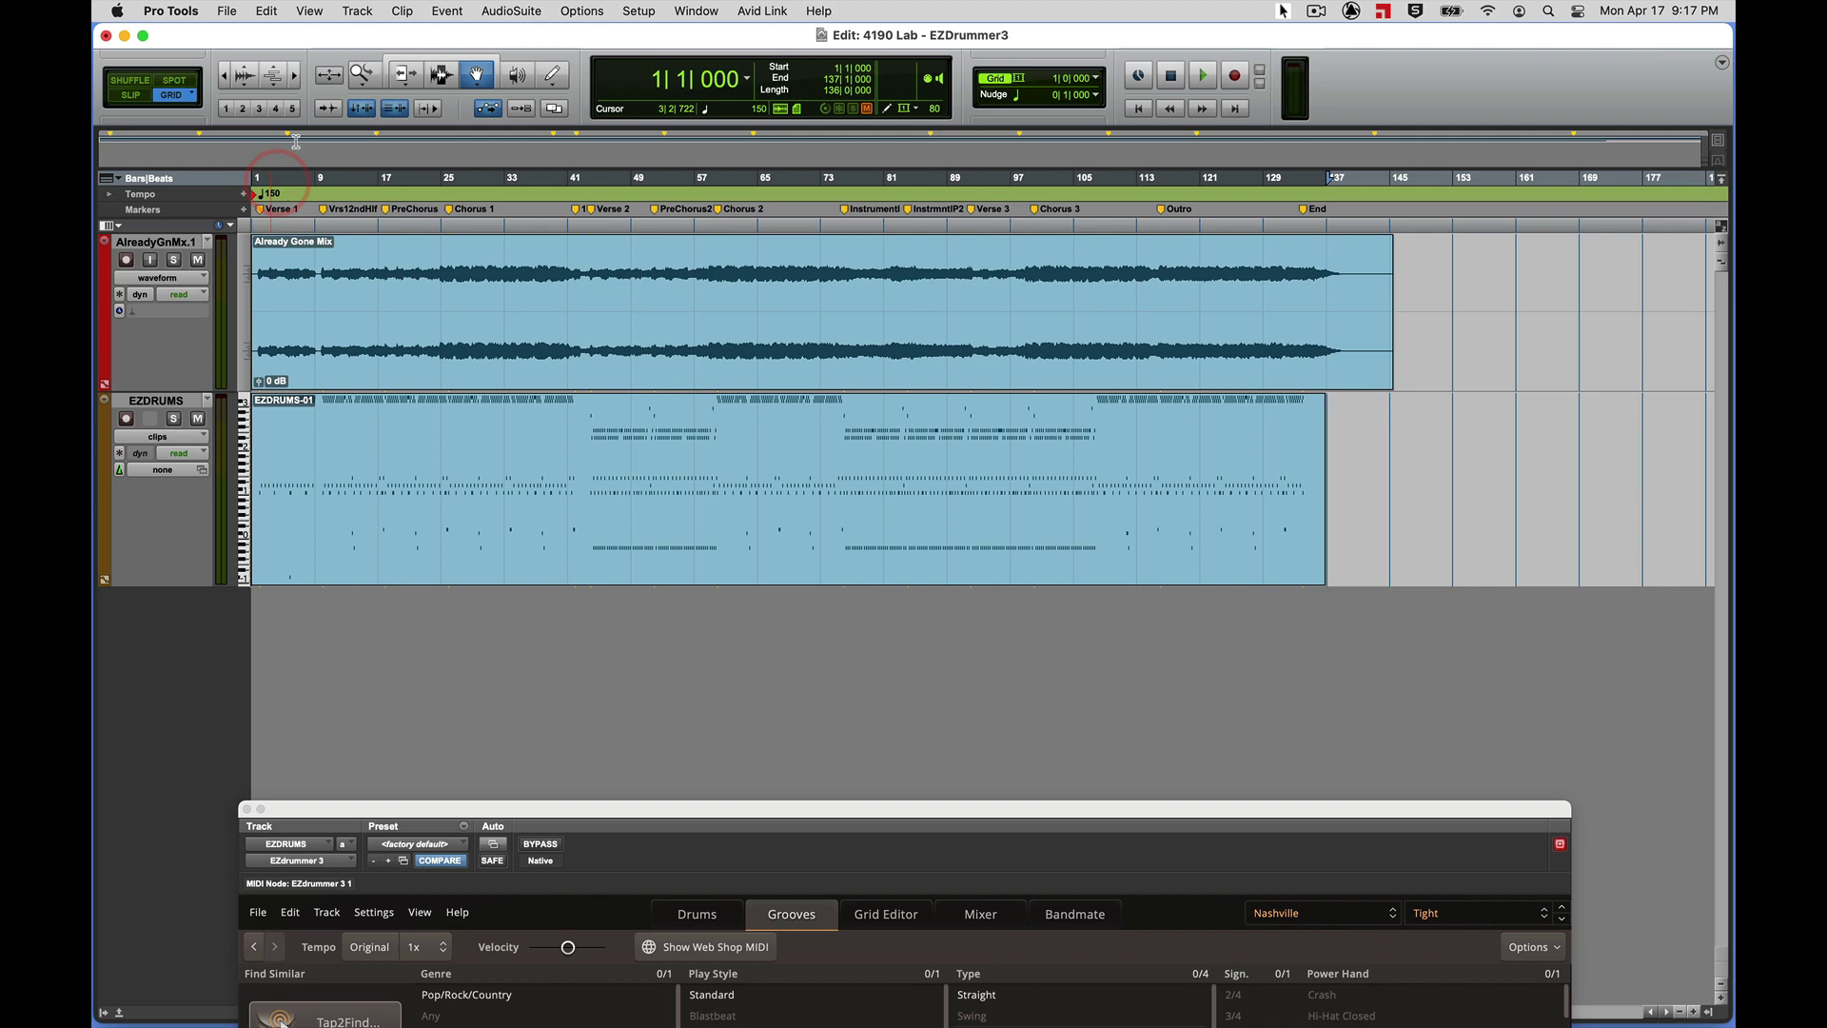
Bring the EZdrummer window forward and drag it up over the tracks.
{"action": "left_click", "coordinate": [661, 895]}
{"action": "left_click", "coordinate": [635, 820]}
{"action": "left_click_drag", "start_coordinate": [634, 820], "coordinate": [564, 642]}
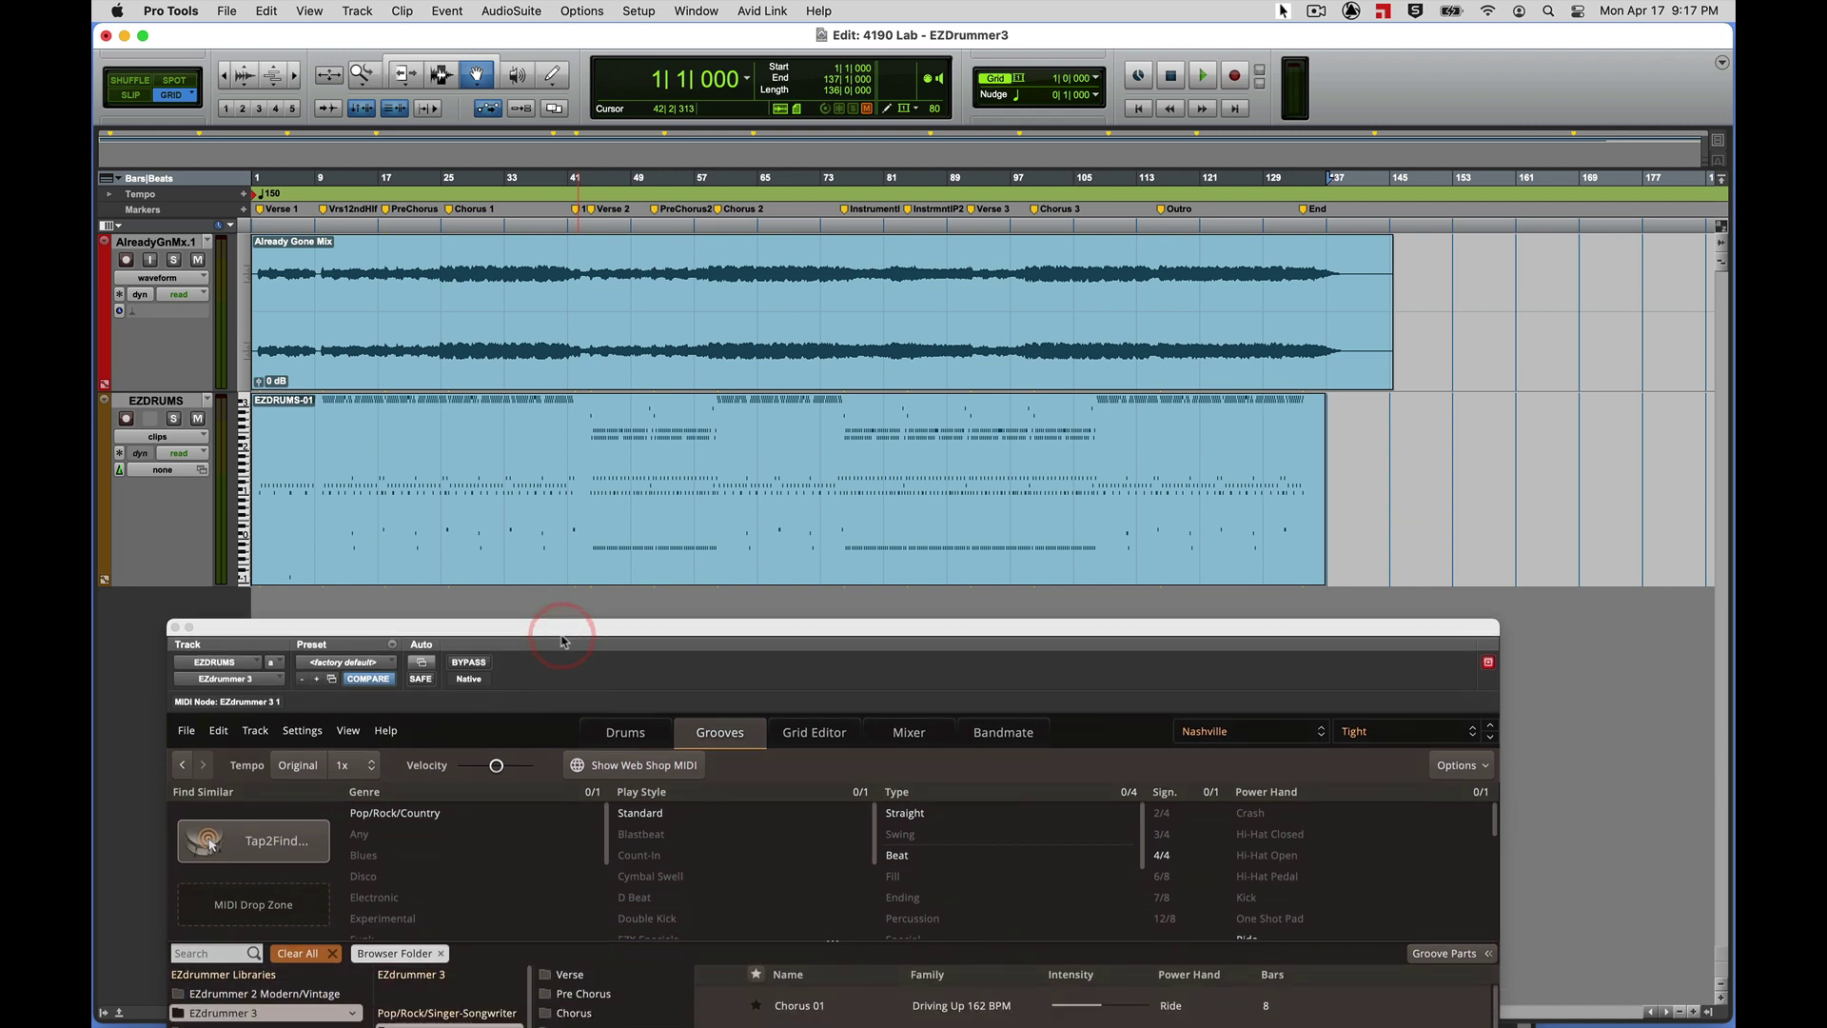
Show EZdrummer's Mixer page and move its window up and to the right.
{"action": "left_click_drag", "start_coordinate": [563, 642], "coordinate": [611, 340]}
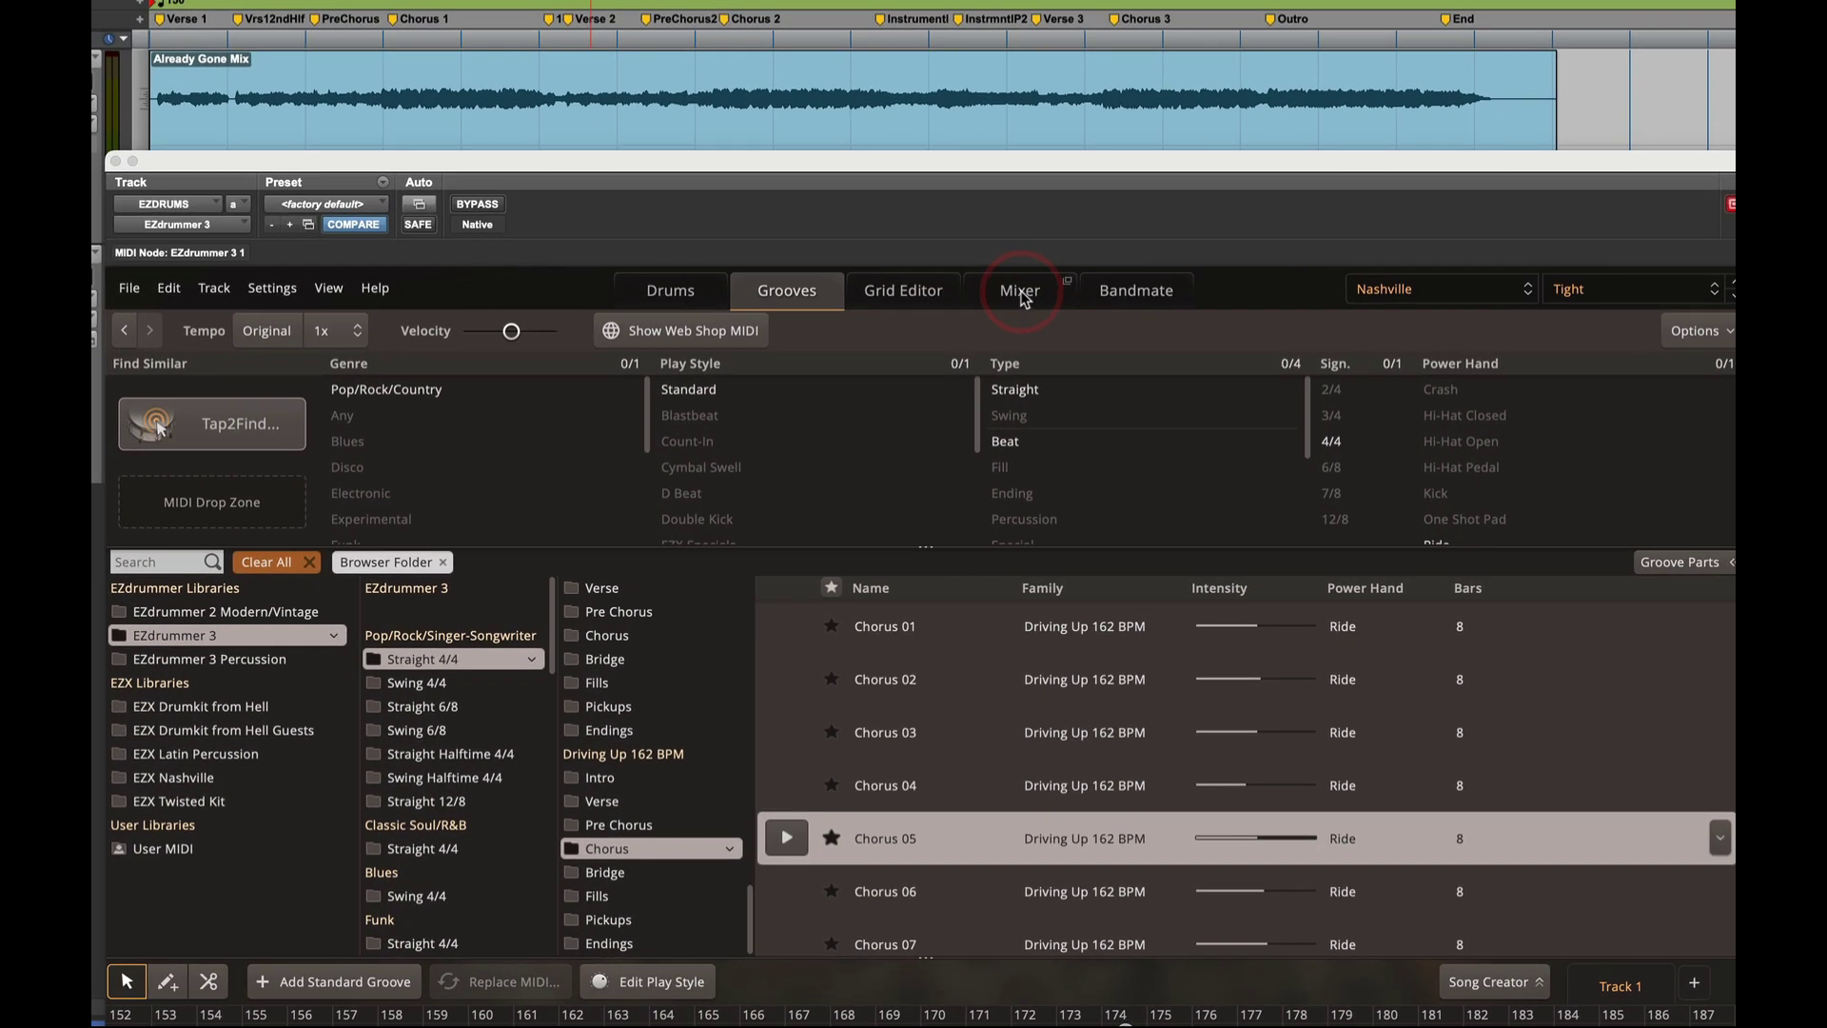
{"action": "left_click", "coordinate": [1023, 295]}
{"action": "left_click_drag", "start_coordinate": [913, 155], "coordinate": [1075, 0]}
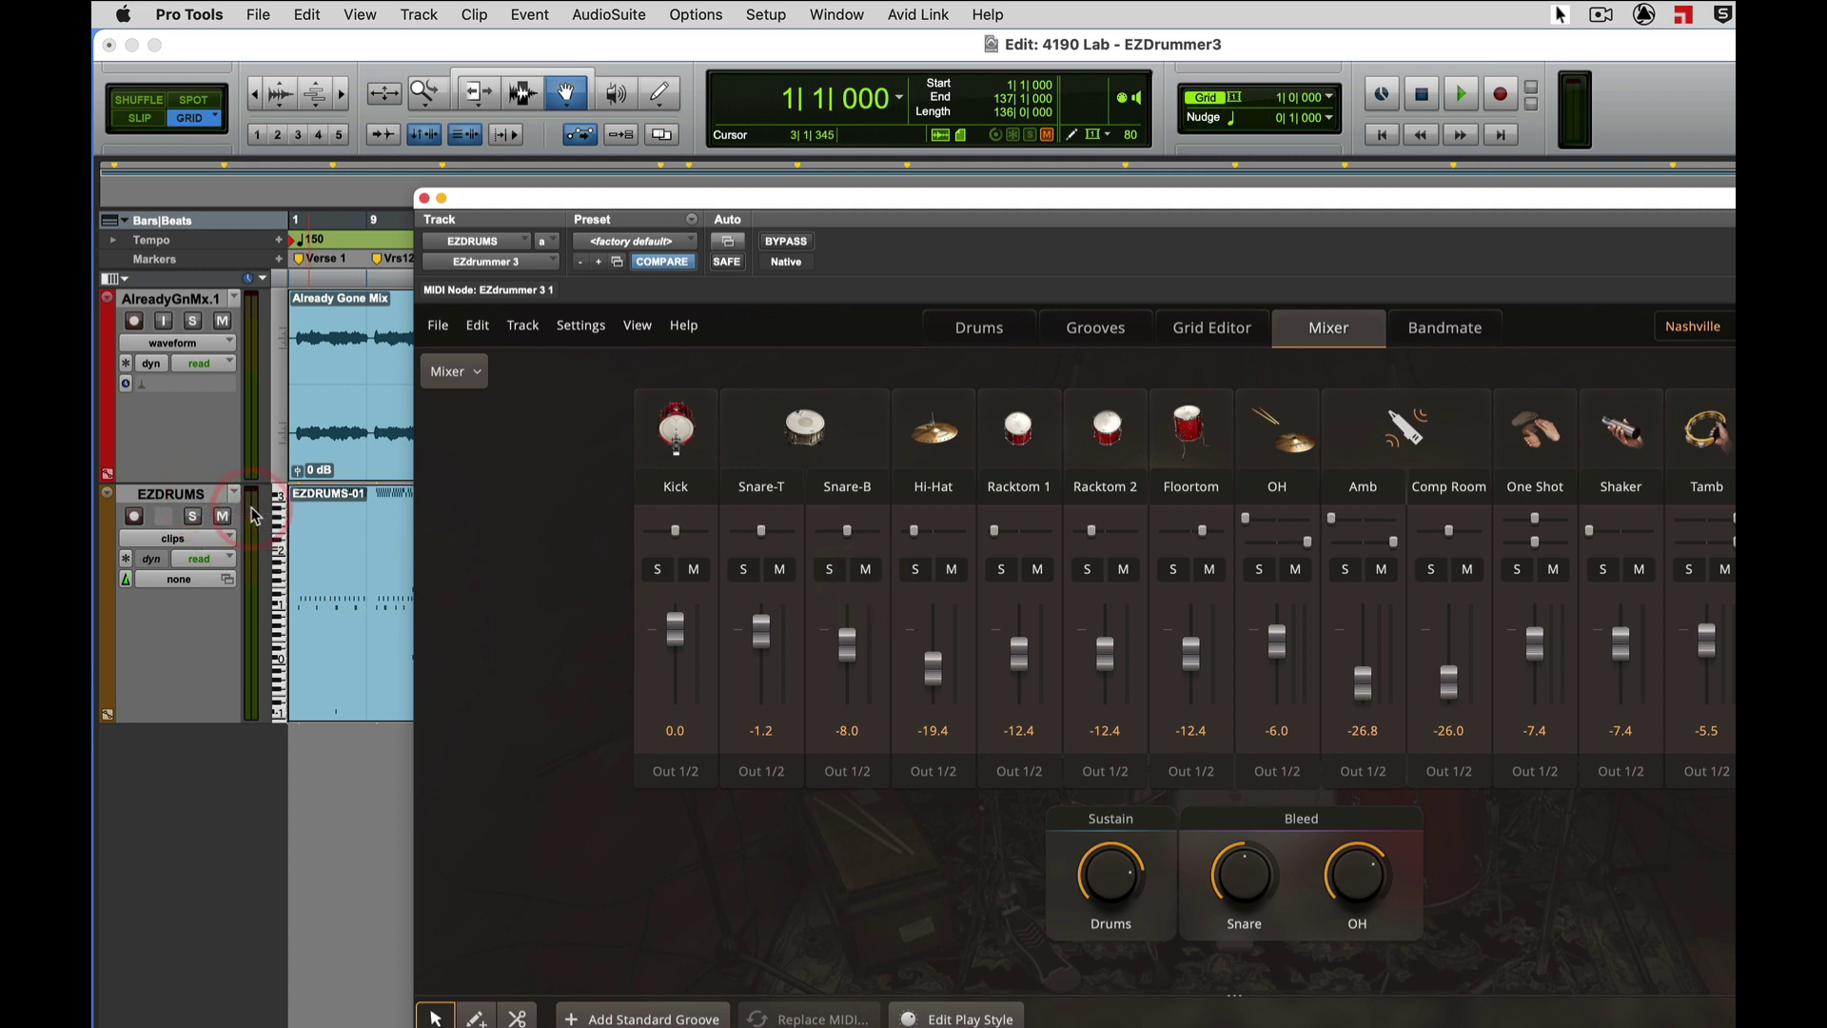
Play the song with the AlreadyGnMx.1 reference track muted, then stop playback.
{"action": "key", "text": "space"}
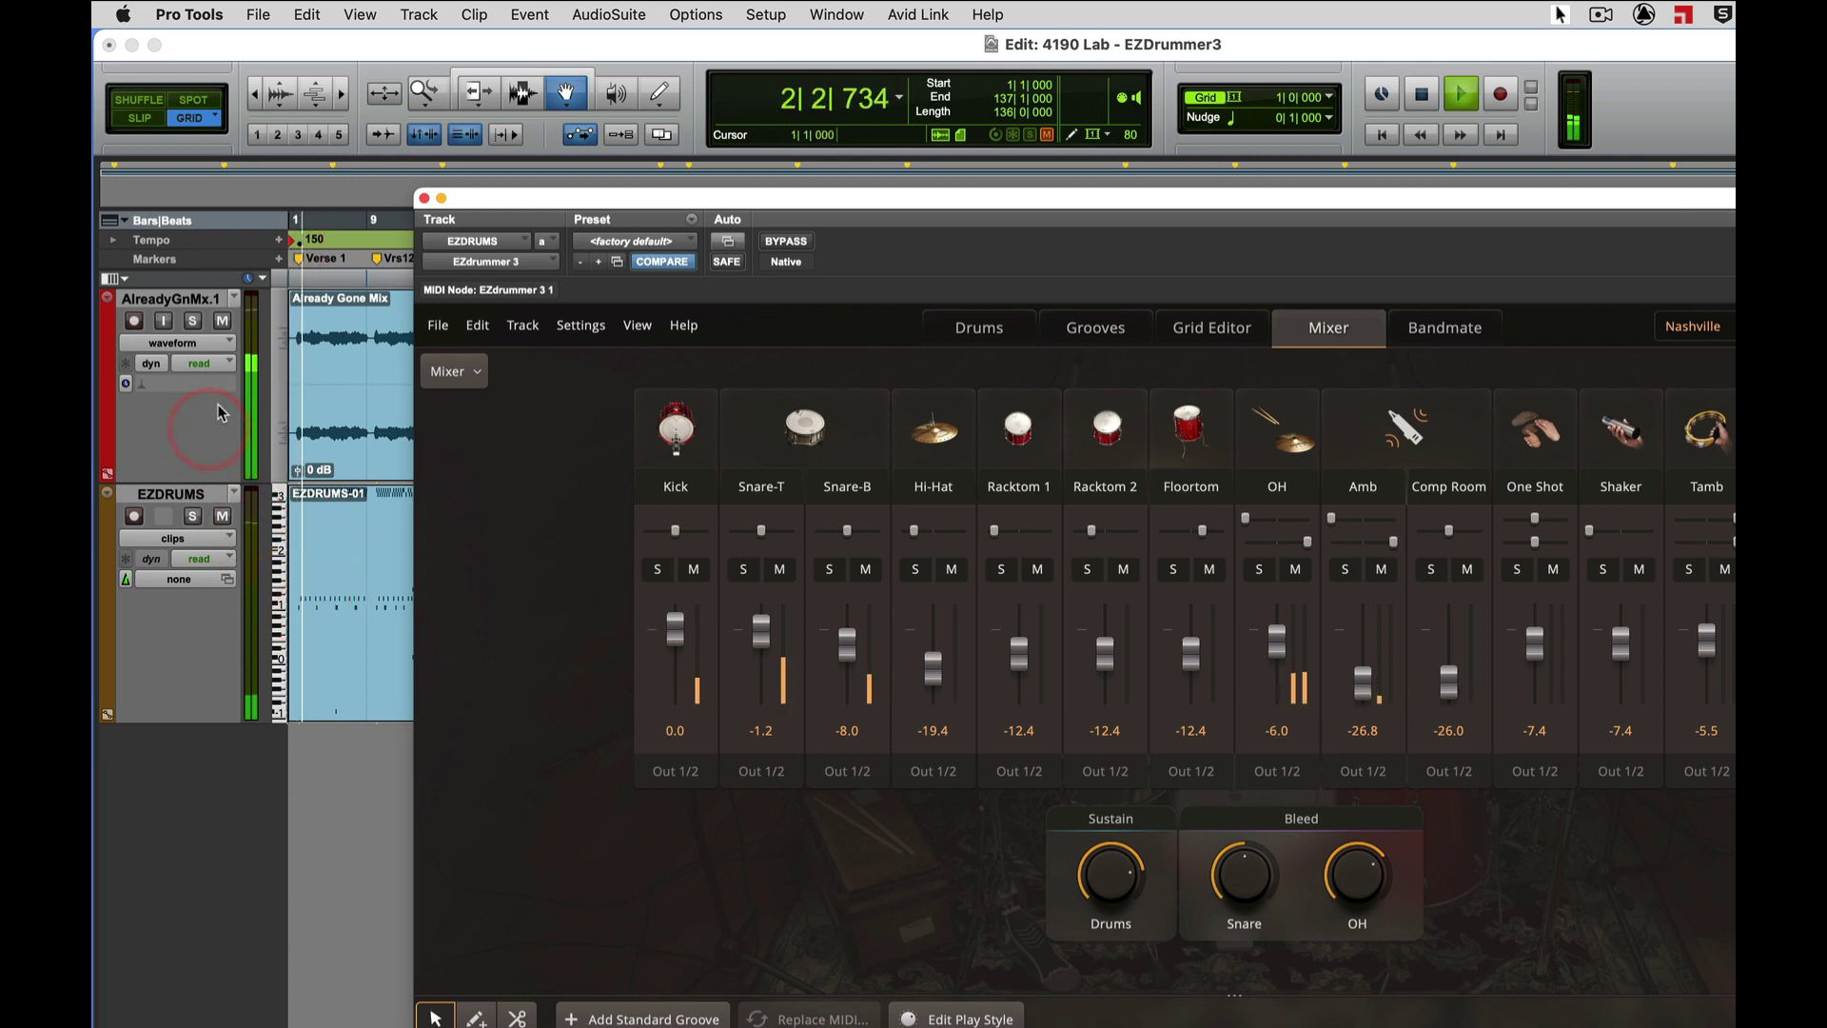
{"action": "left_click", "coordinate": [225, 322]}
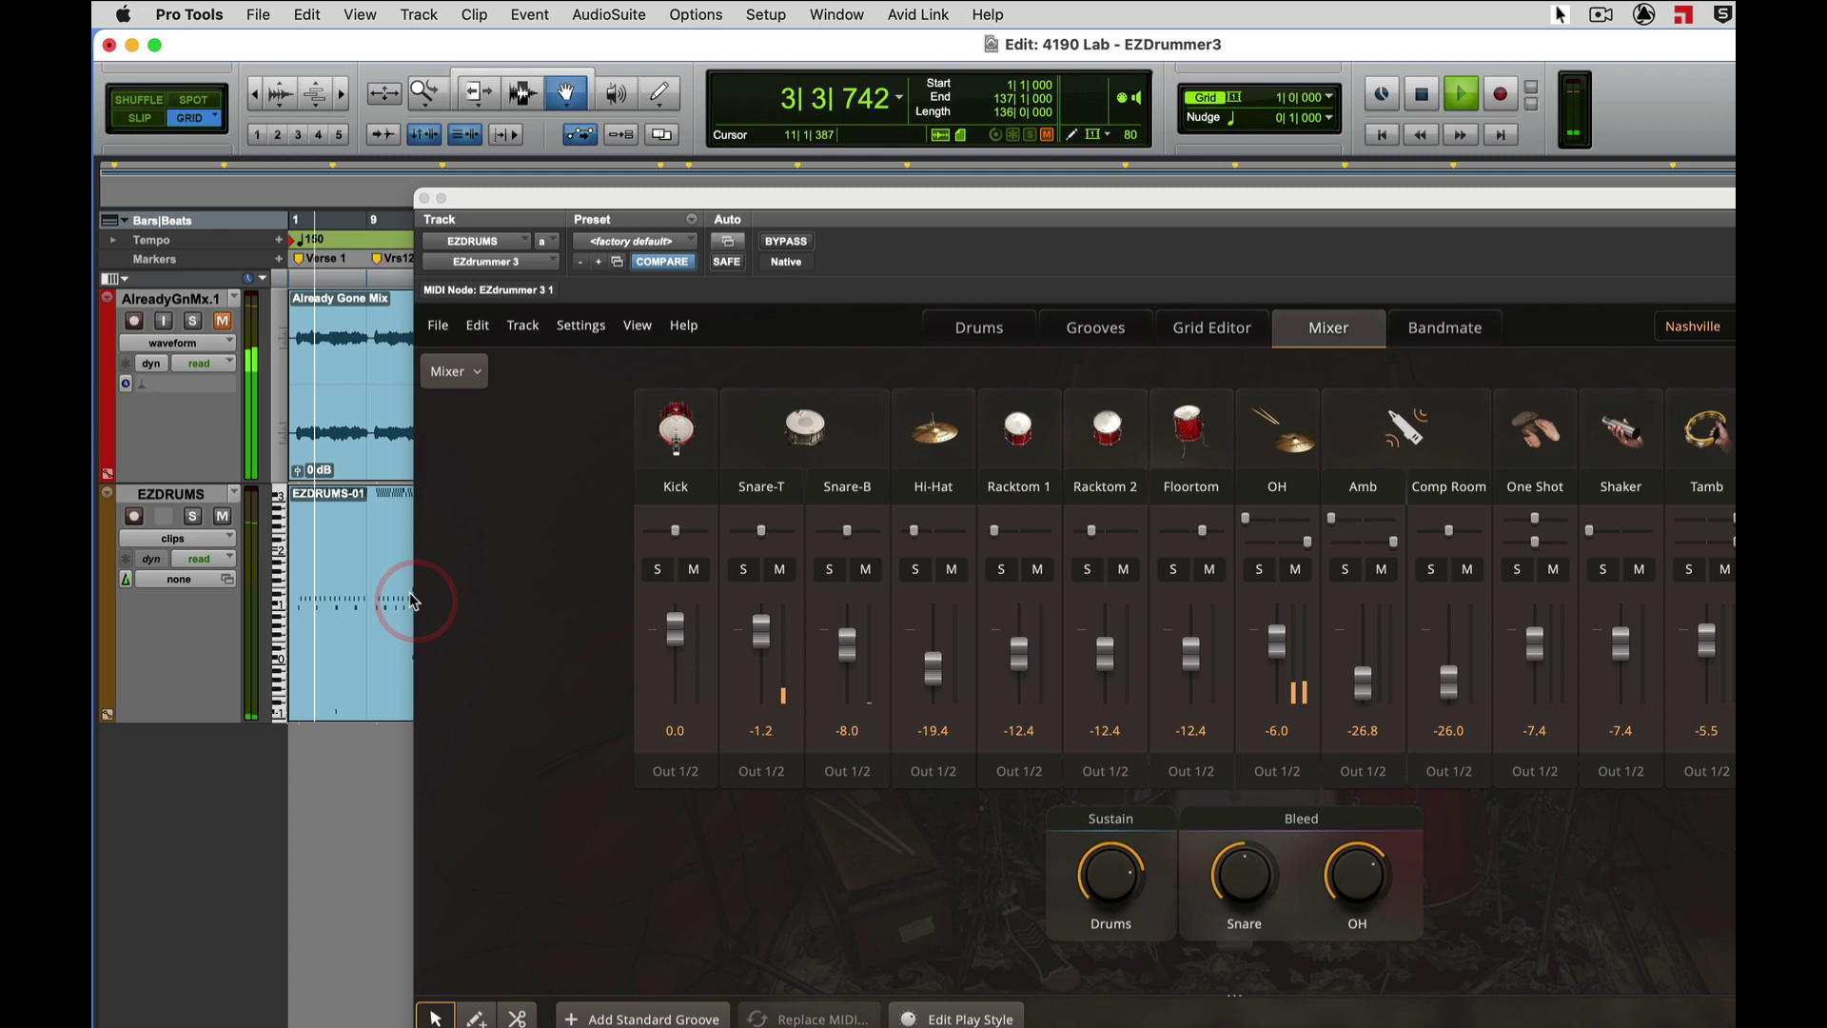
{"action": "left_click", "coordinate": [229, 548]}
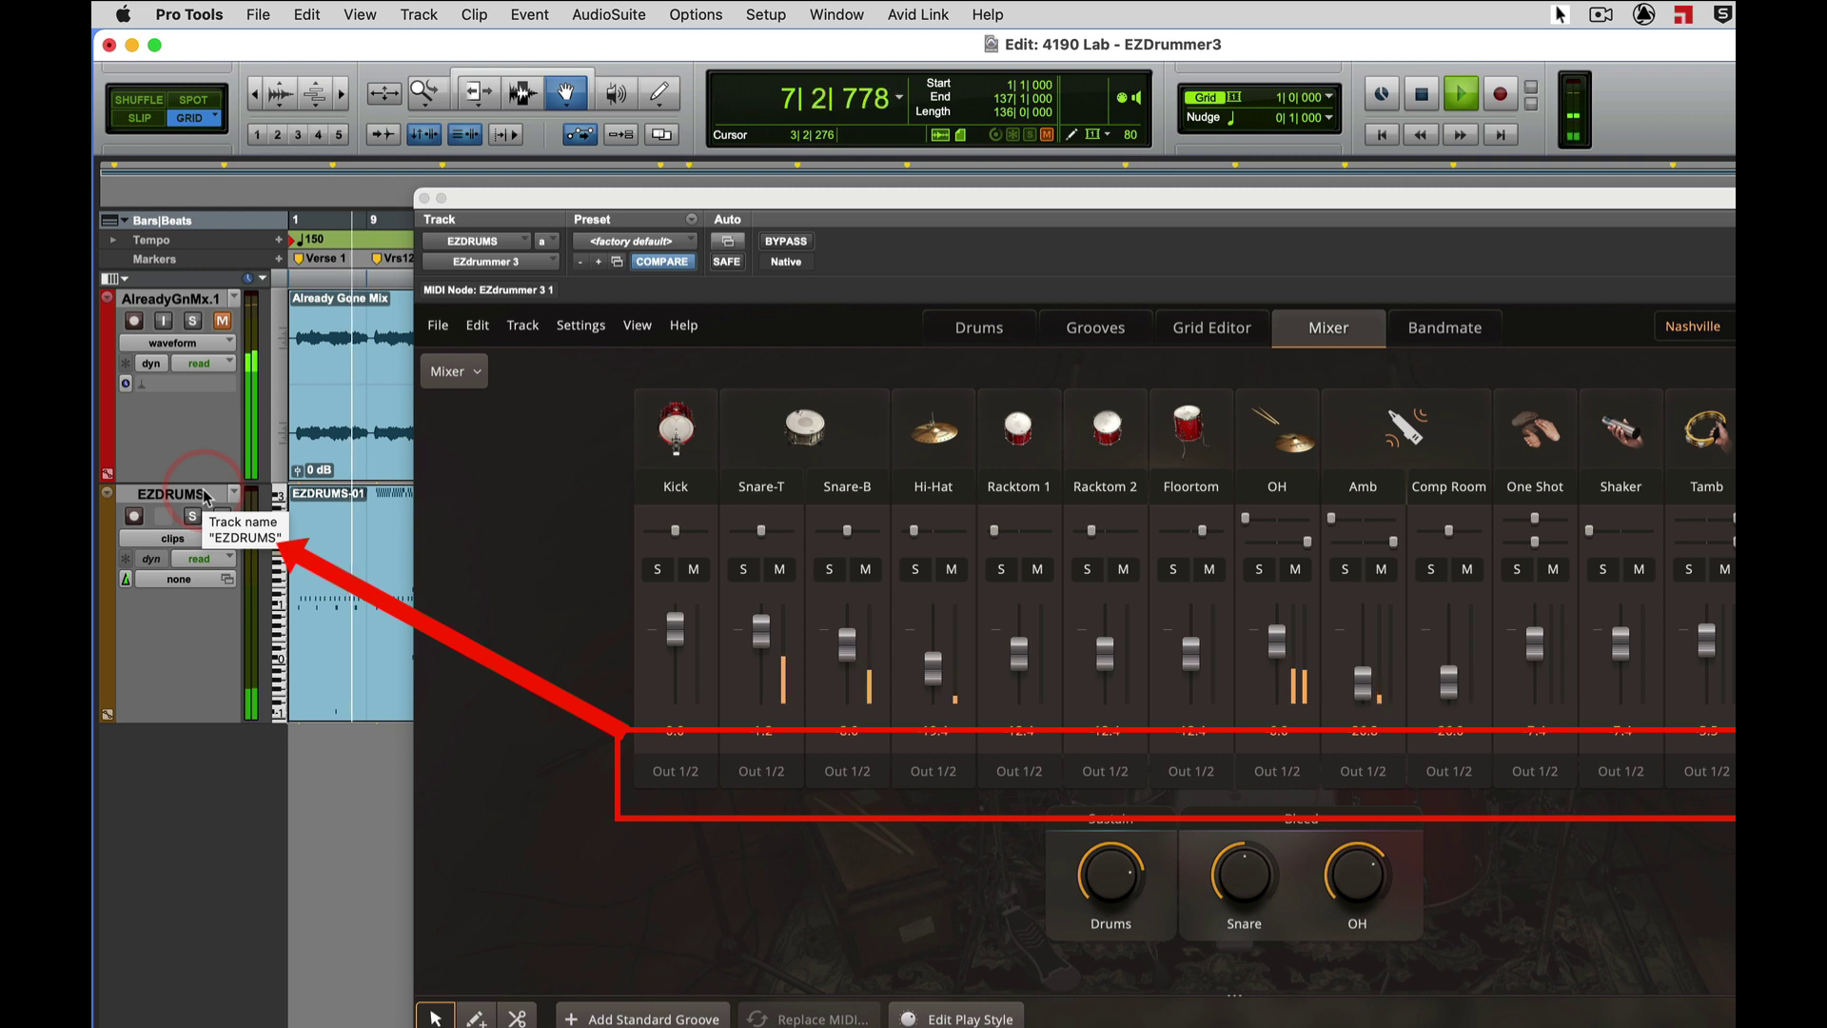
{"action": "key", "text": "space"}
Open the EZDRUMS track's name dialog and cancel it without changes.
{"action": "left_click", "coordinate": [598, 713]}
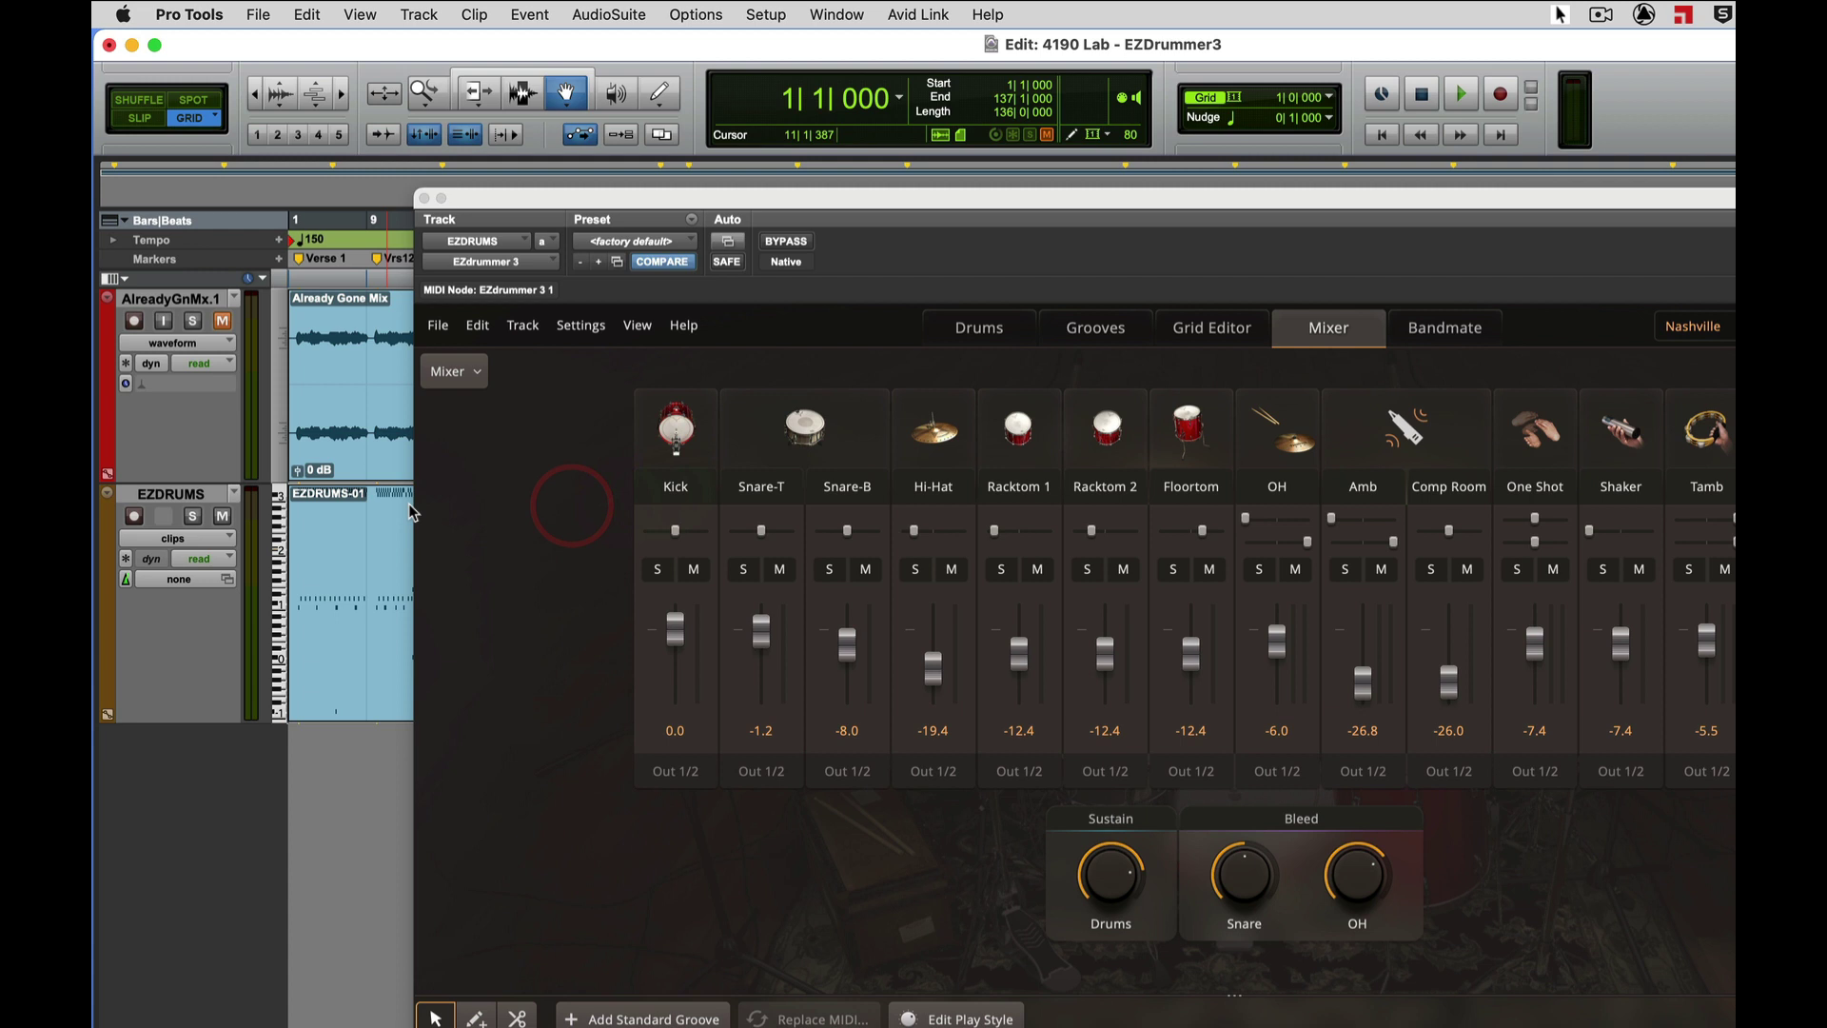
{"action": "left_click", "coordinate": [211, 494]}
{"action": "double_click", "coordinate": [210, 494]}
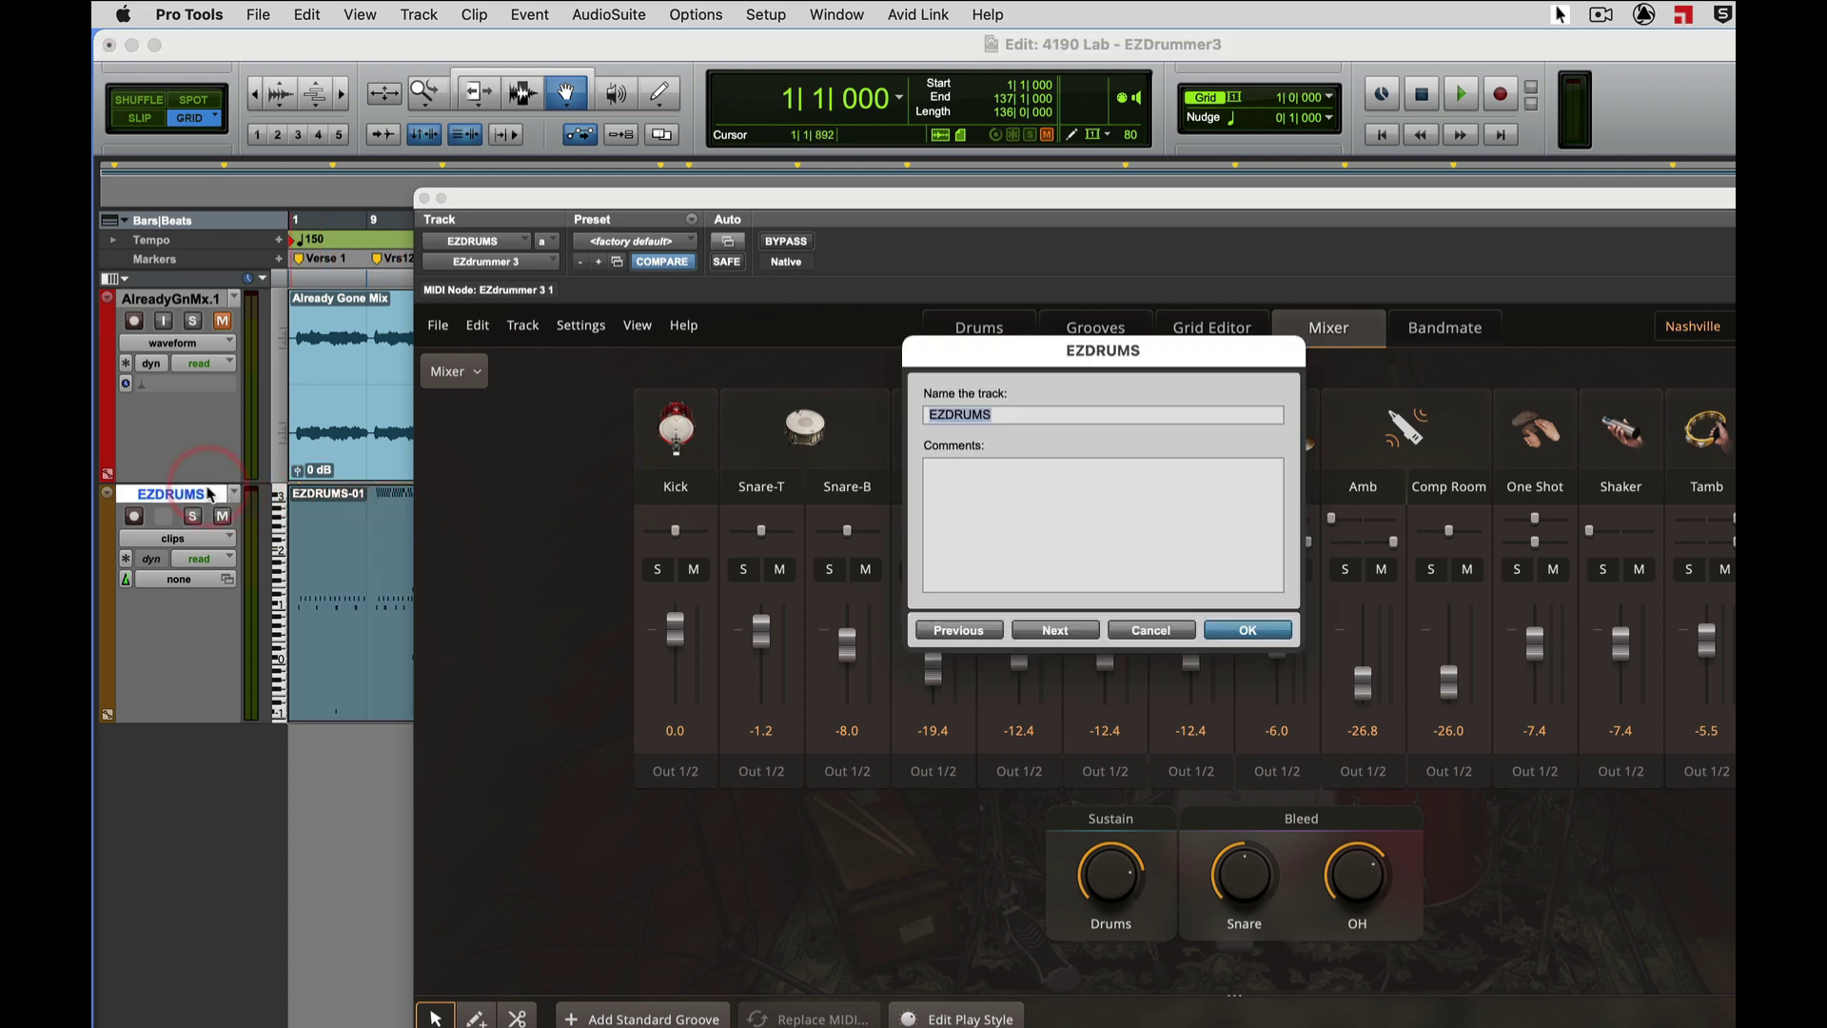
{"action": "left_click", "coordinate": [1143, 628]}
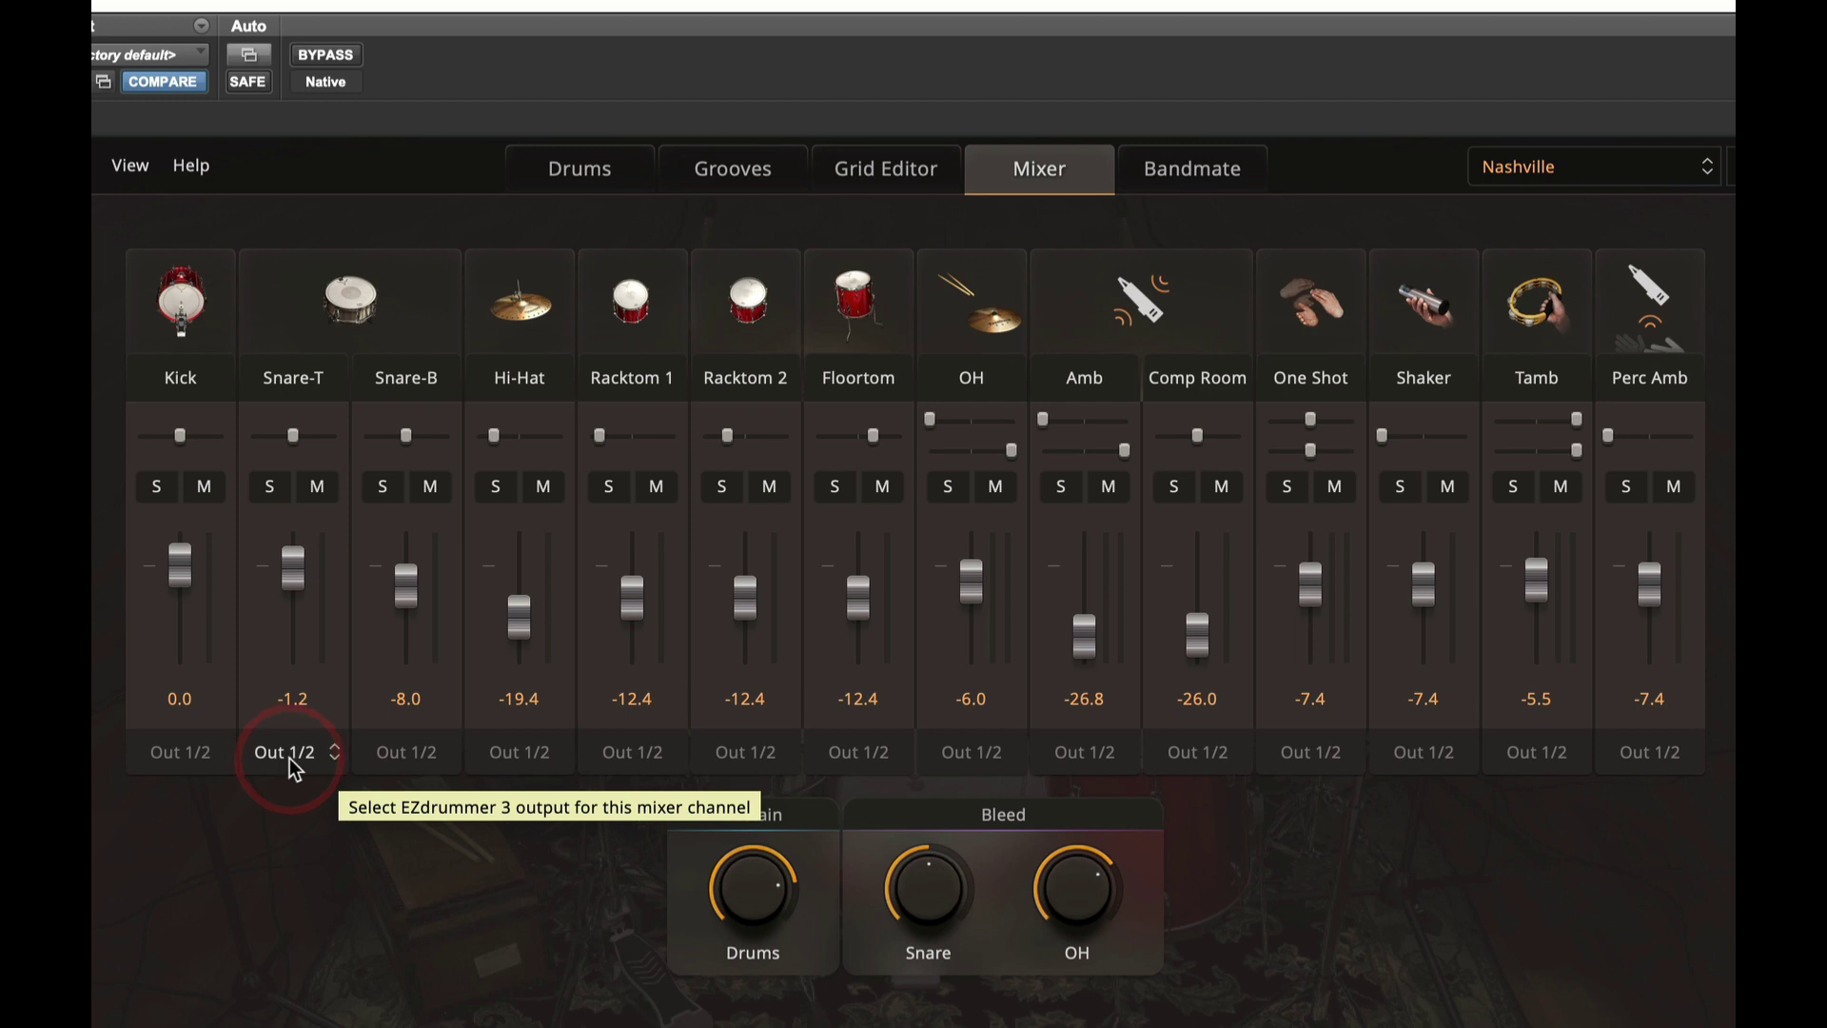
Route Snare-T to Out 3/4, Snare-B to Out 5/6, Hi-Hat to Out 7/8, Racktoms 1–2 to Out 9/10.
{"action": "left_click", "coordinate": [289, 757]}
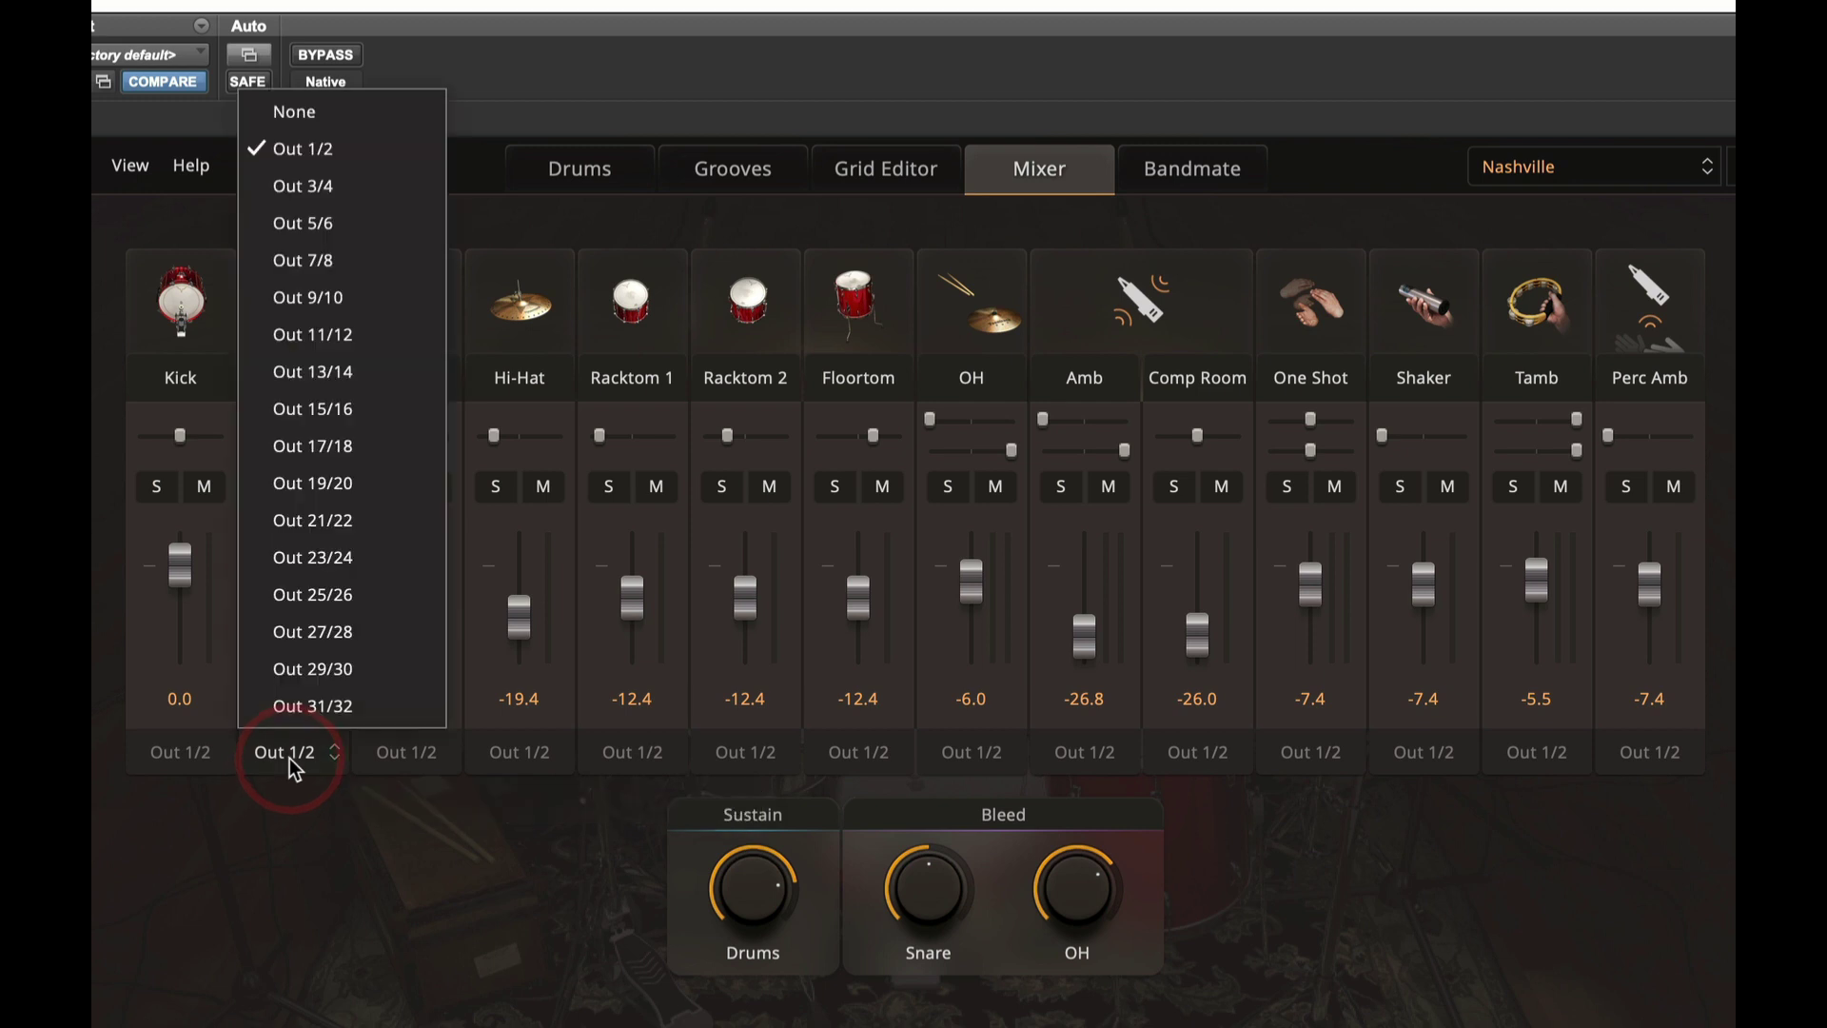
{"action": "left_click", "coordinate": [327, 193]}
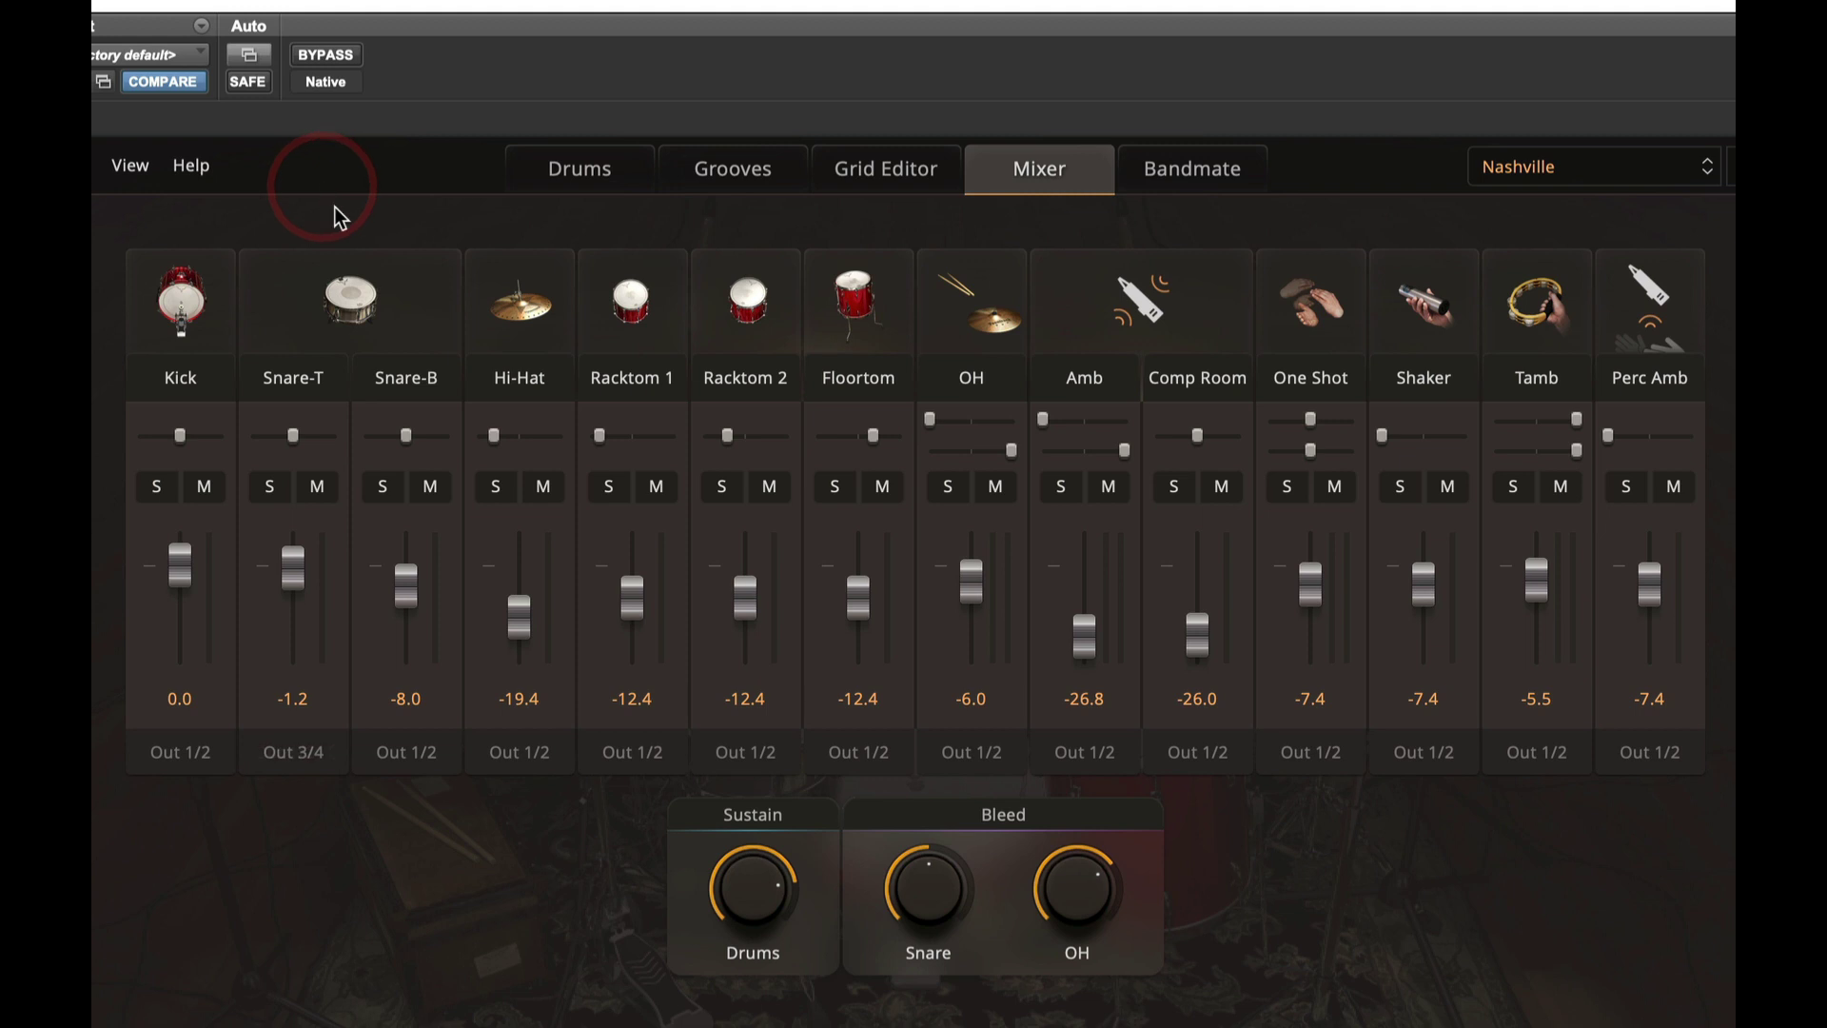
{"action": "left_click", "coordinate": [418, 754]}
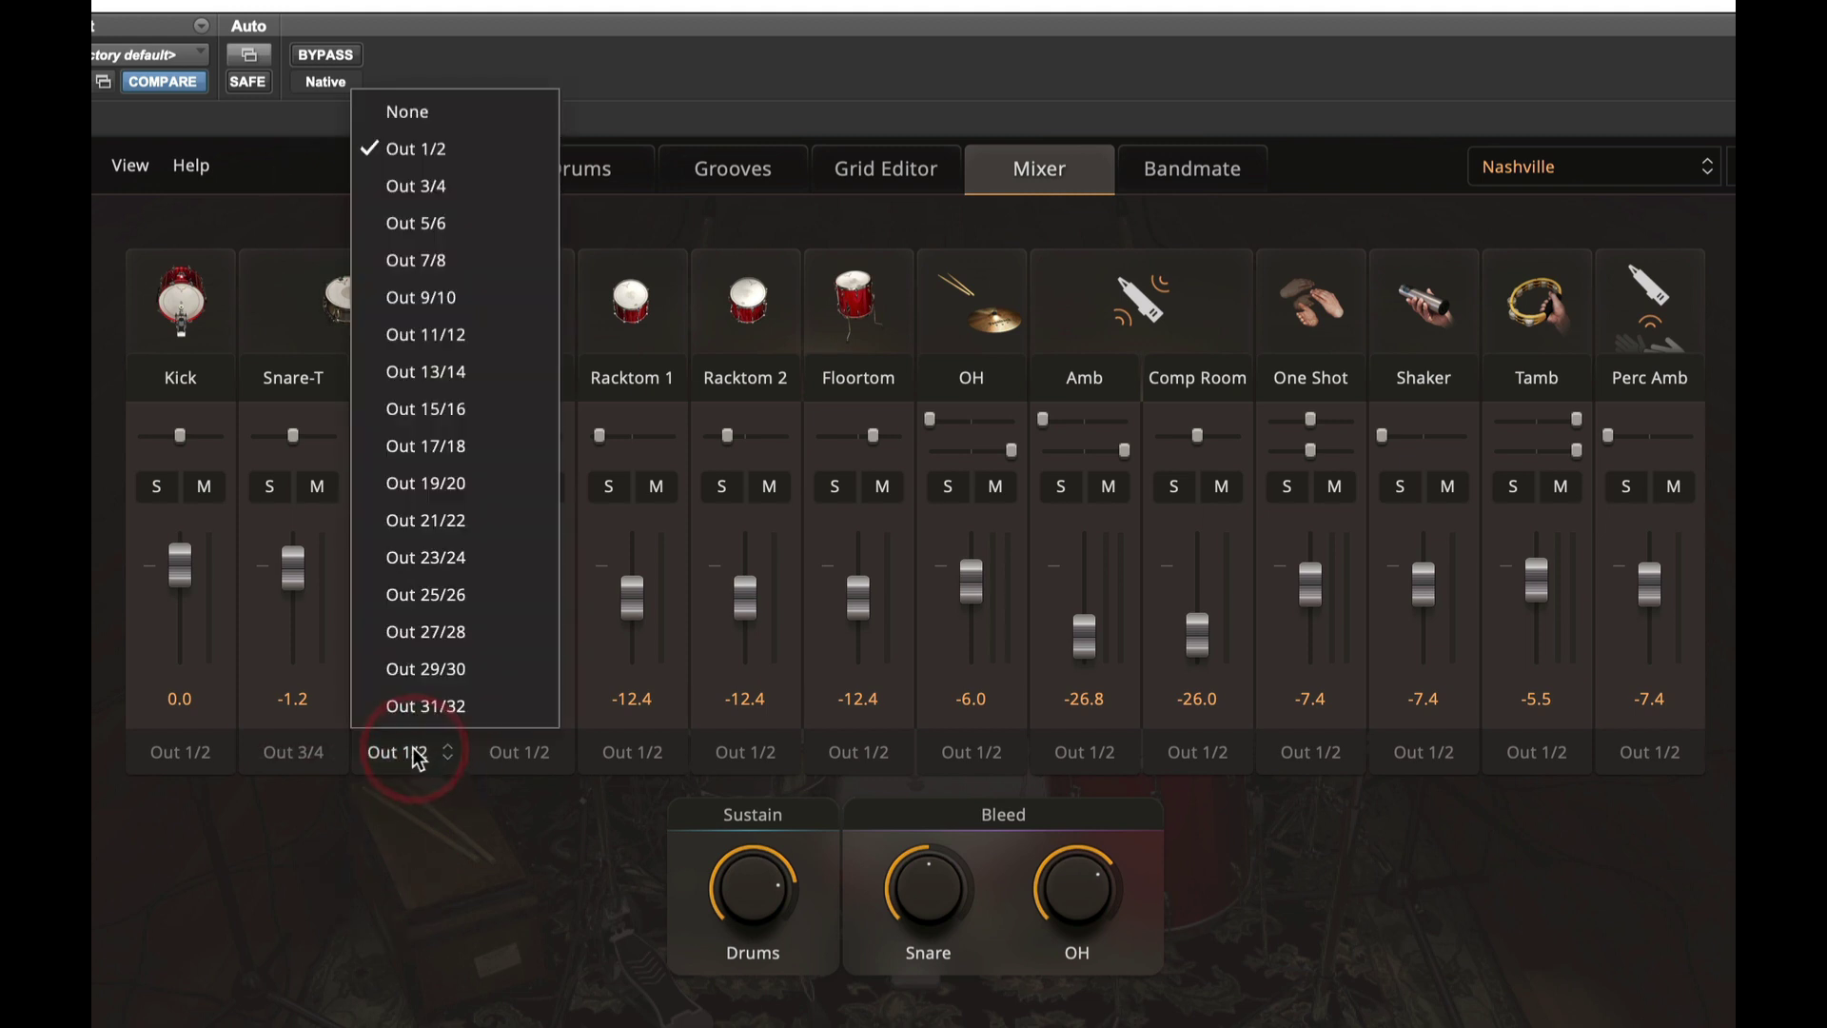
{"action": "left_click", "coordinate": [427, 225]}
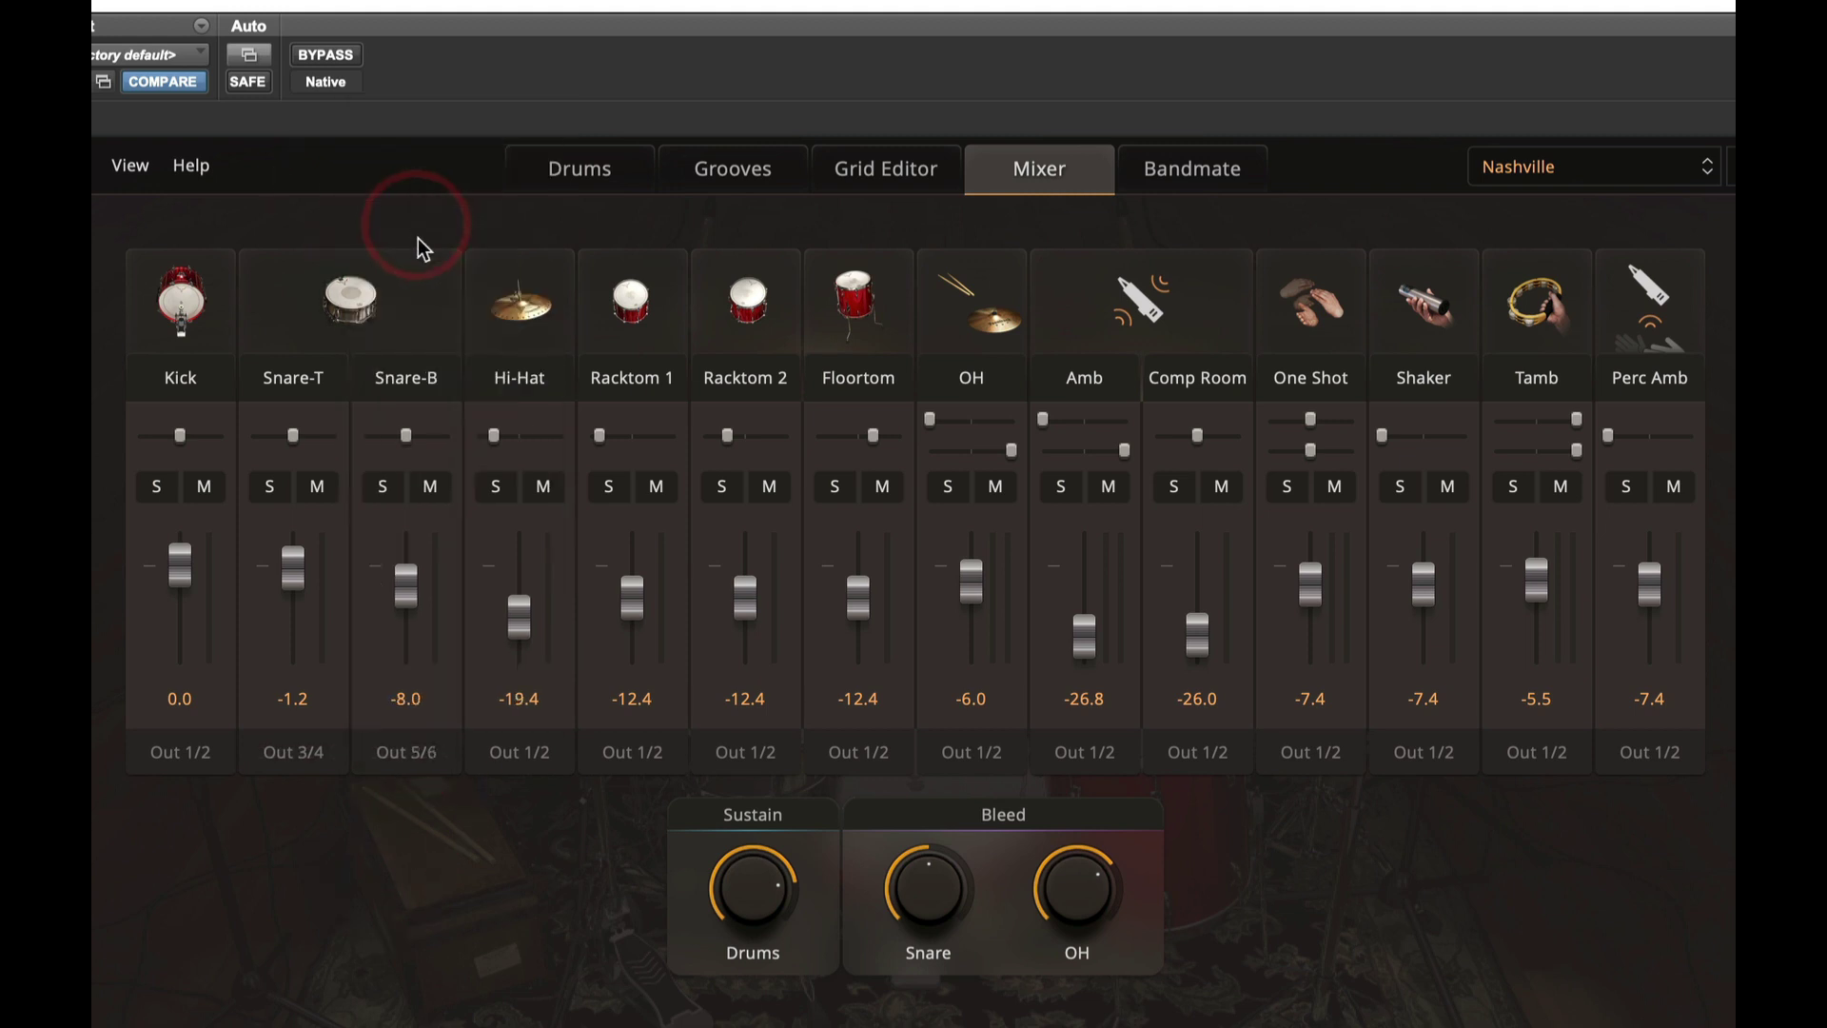
{"action": "left_click", "coordinate": [534, 766]}
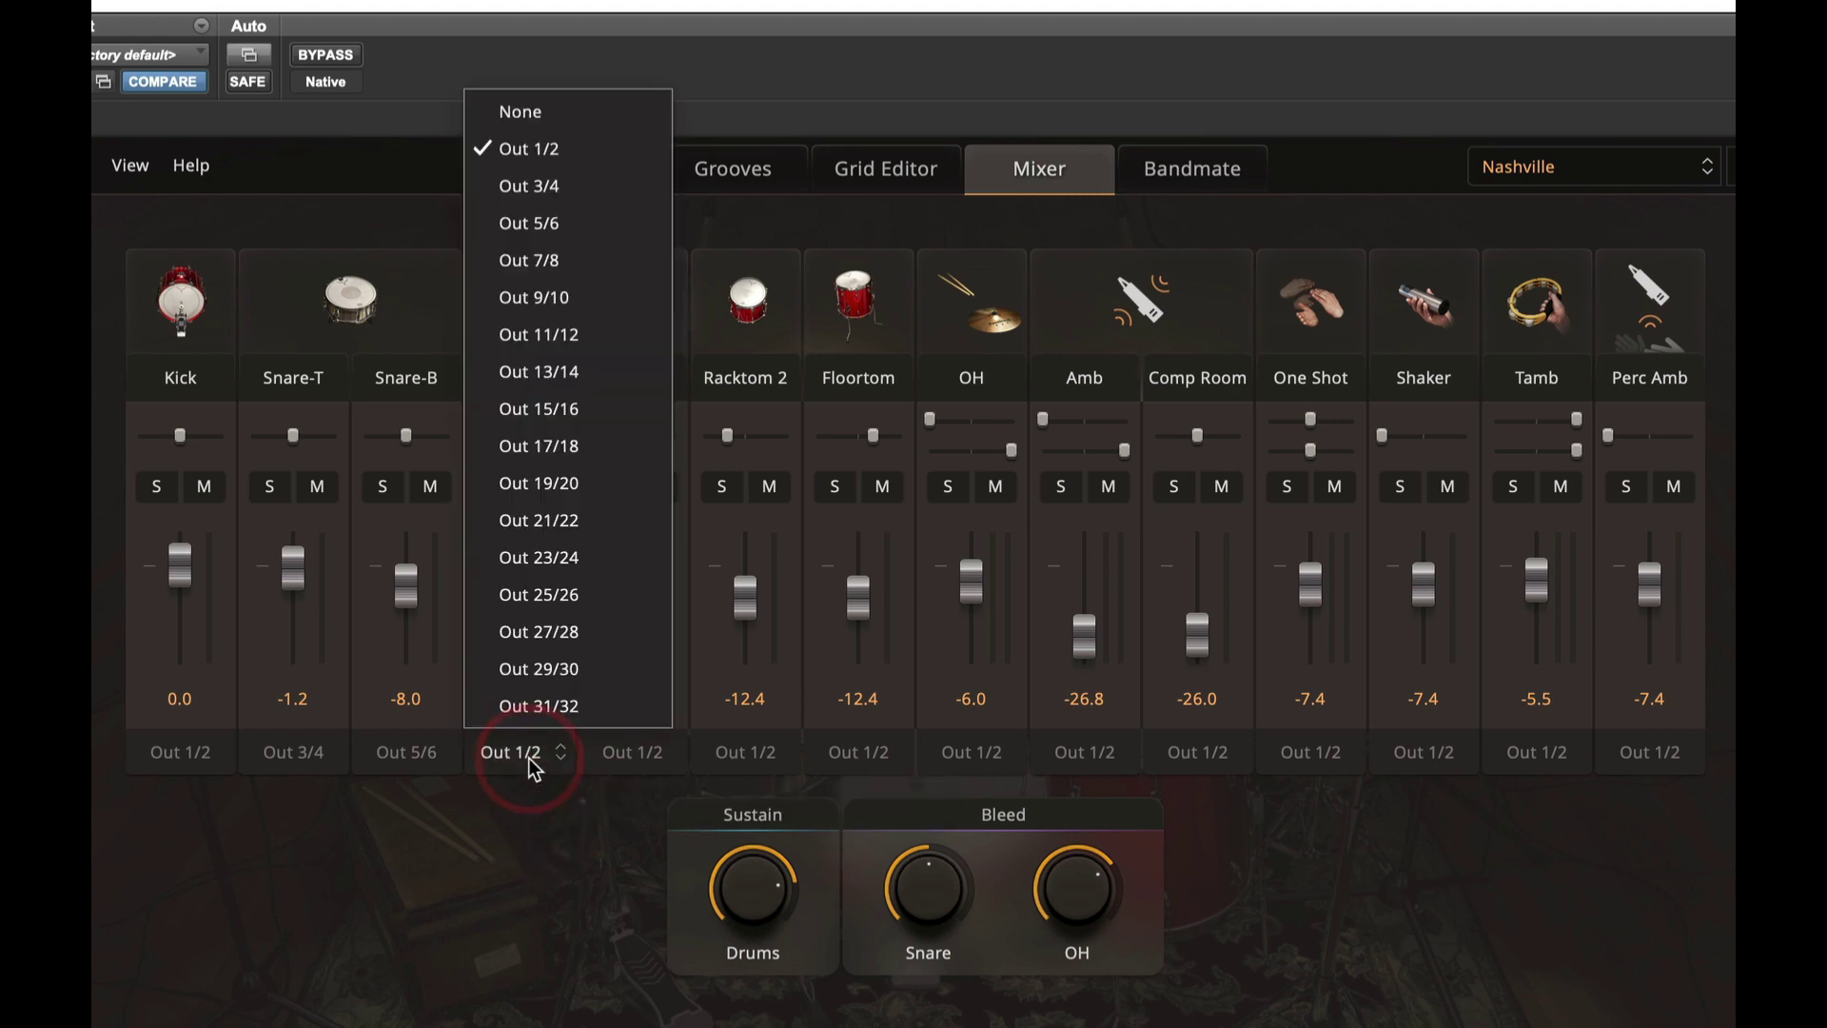
{"action": "left_click", "coordinate": [564, 275]}
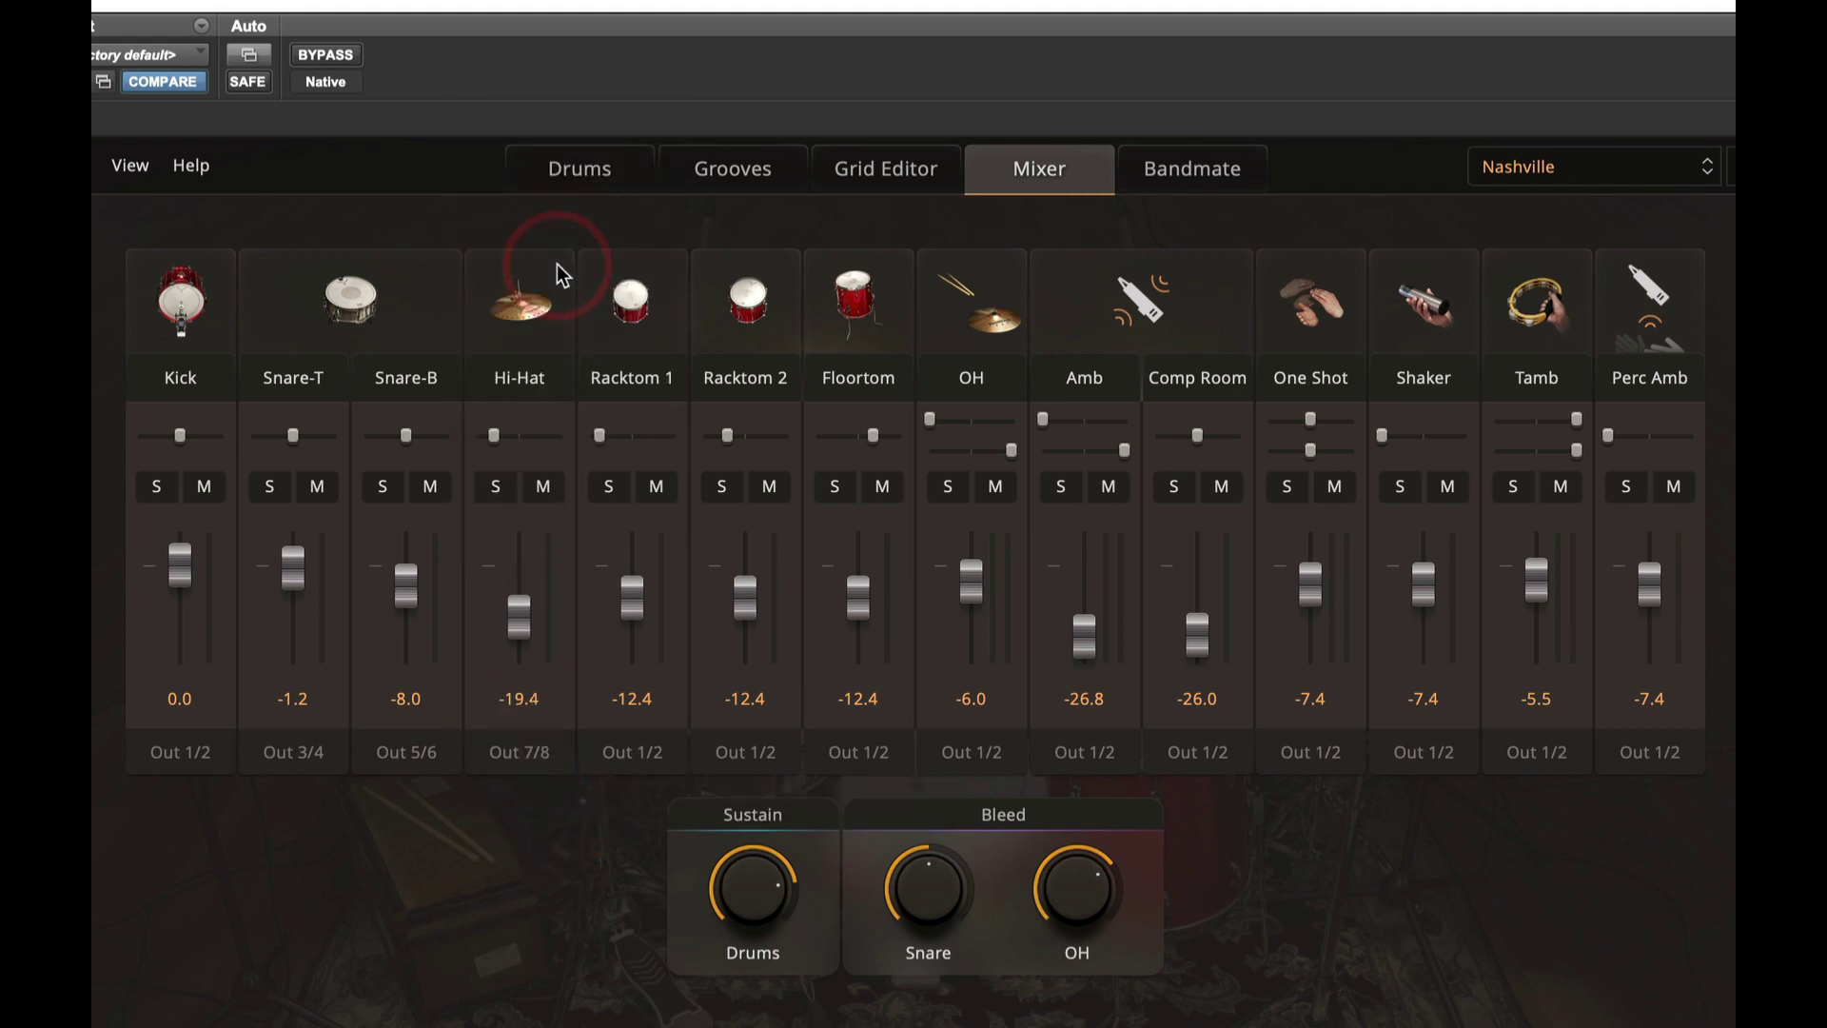
{"action": "left_click", "coordinate": [626, 766]}
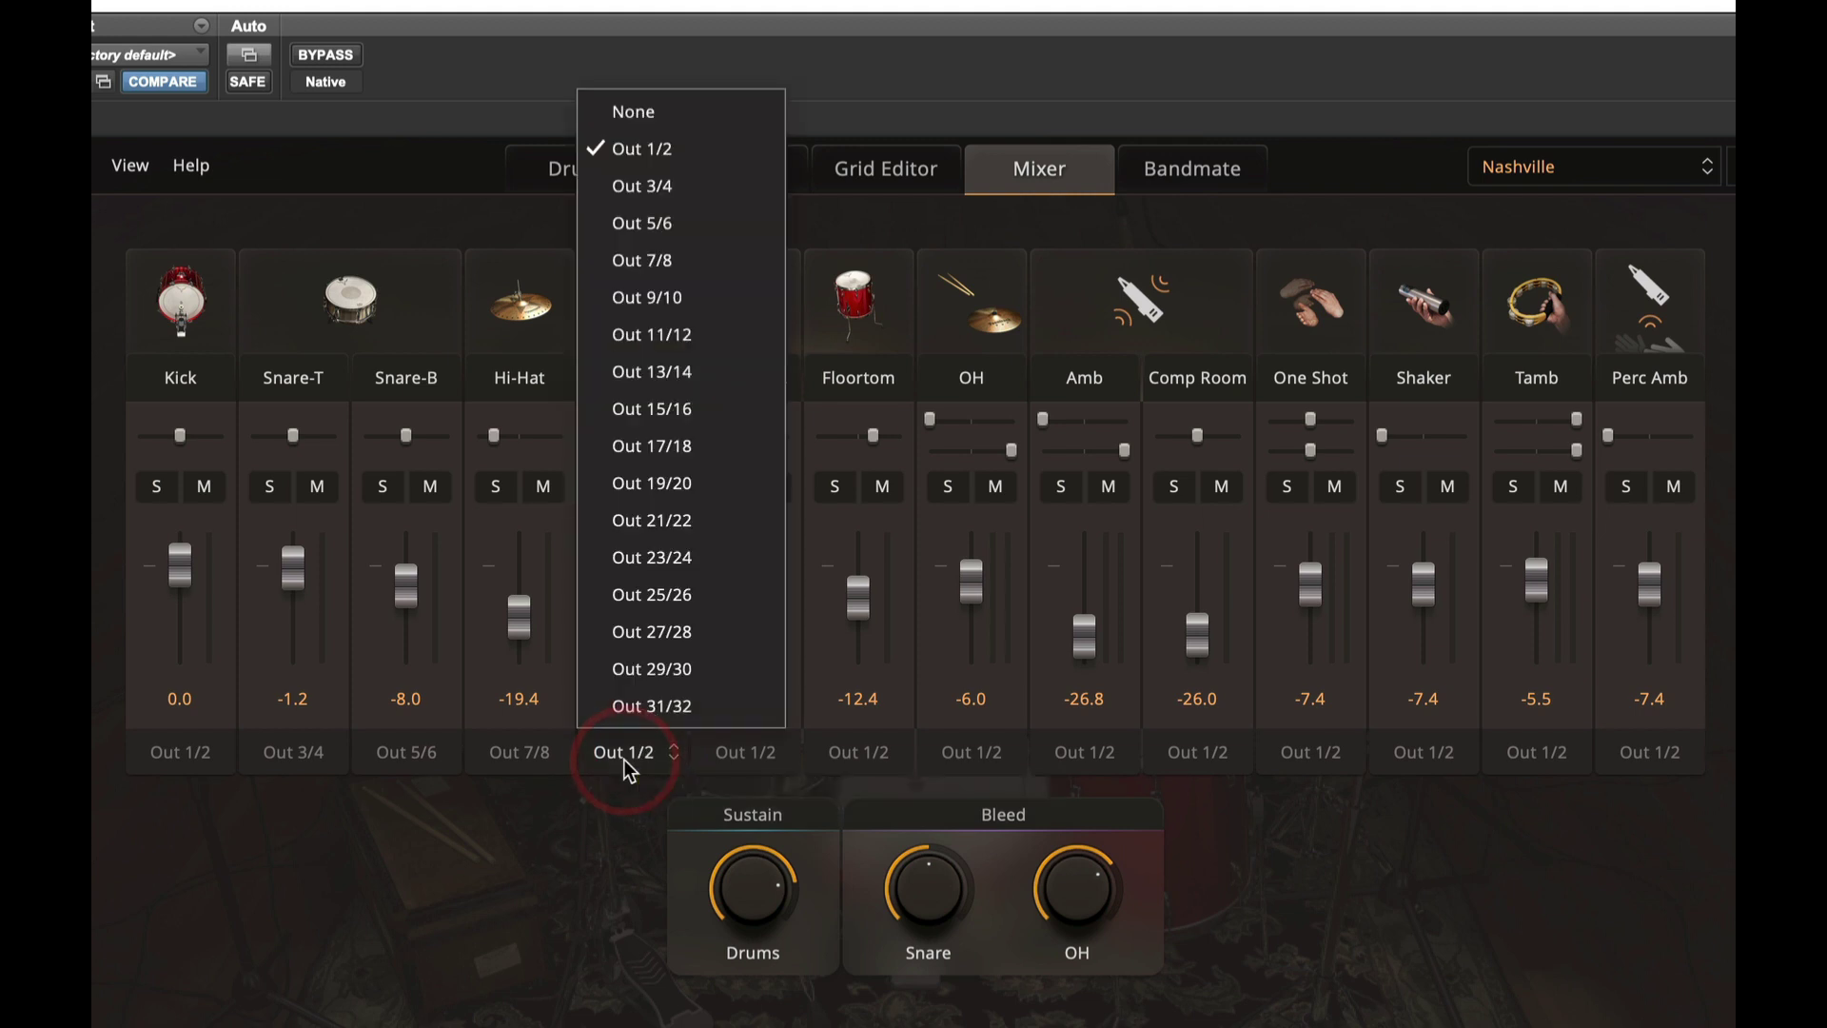
{"action": "left_click", "coordinate": [642, 295]}
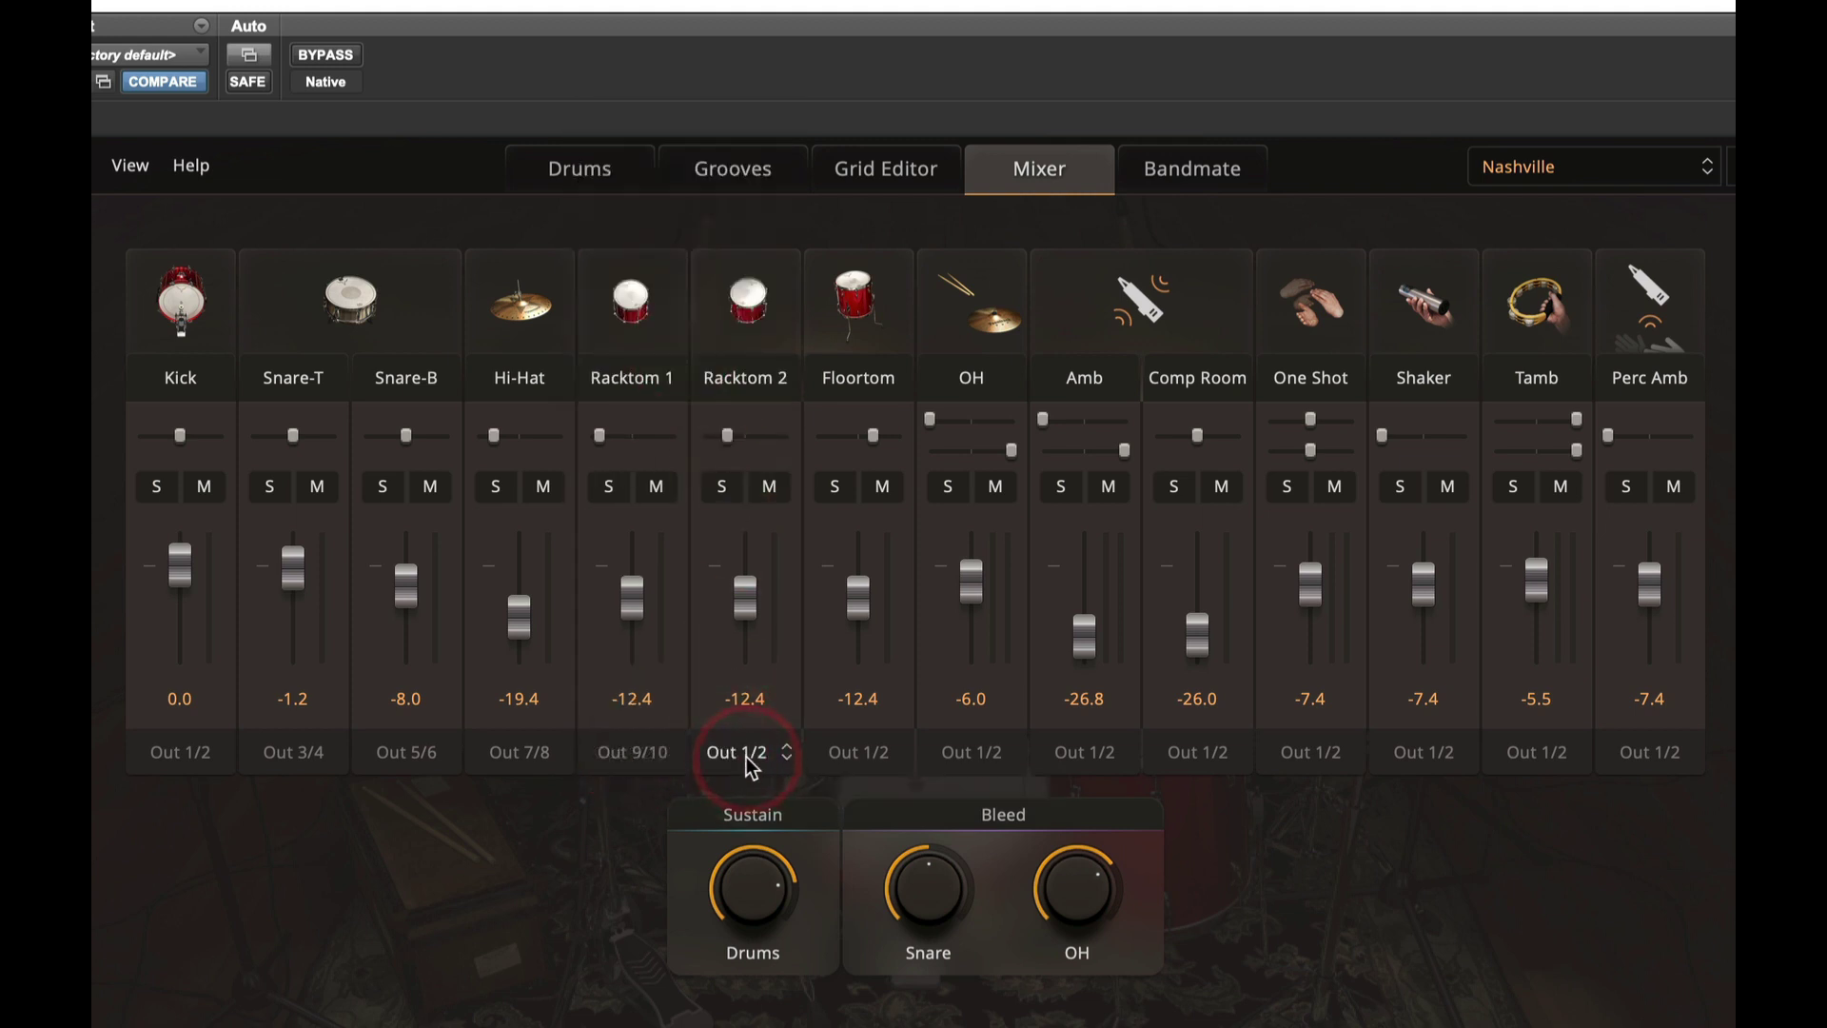
{"action": "left_click", "coordinate": [745, 766]}
{"action": "left_click", "coordinate": [778, 299]}
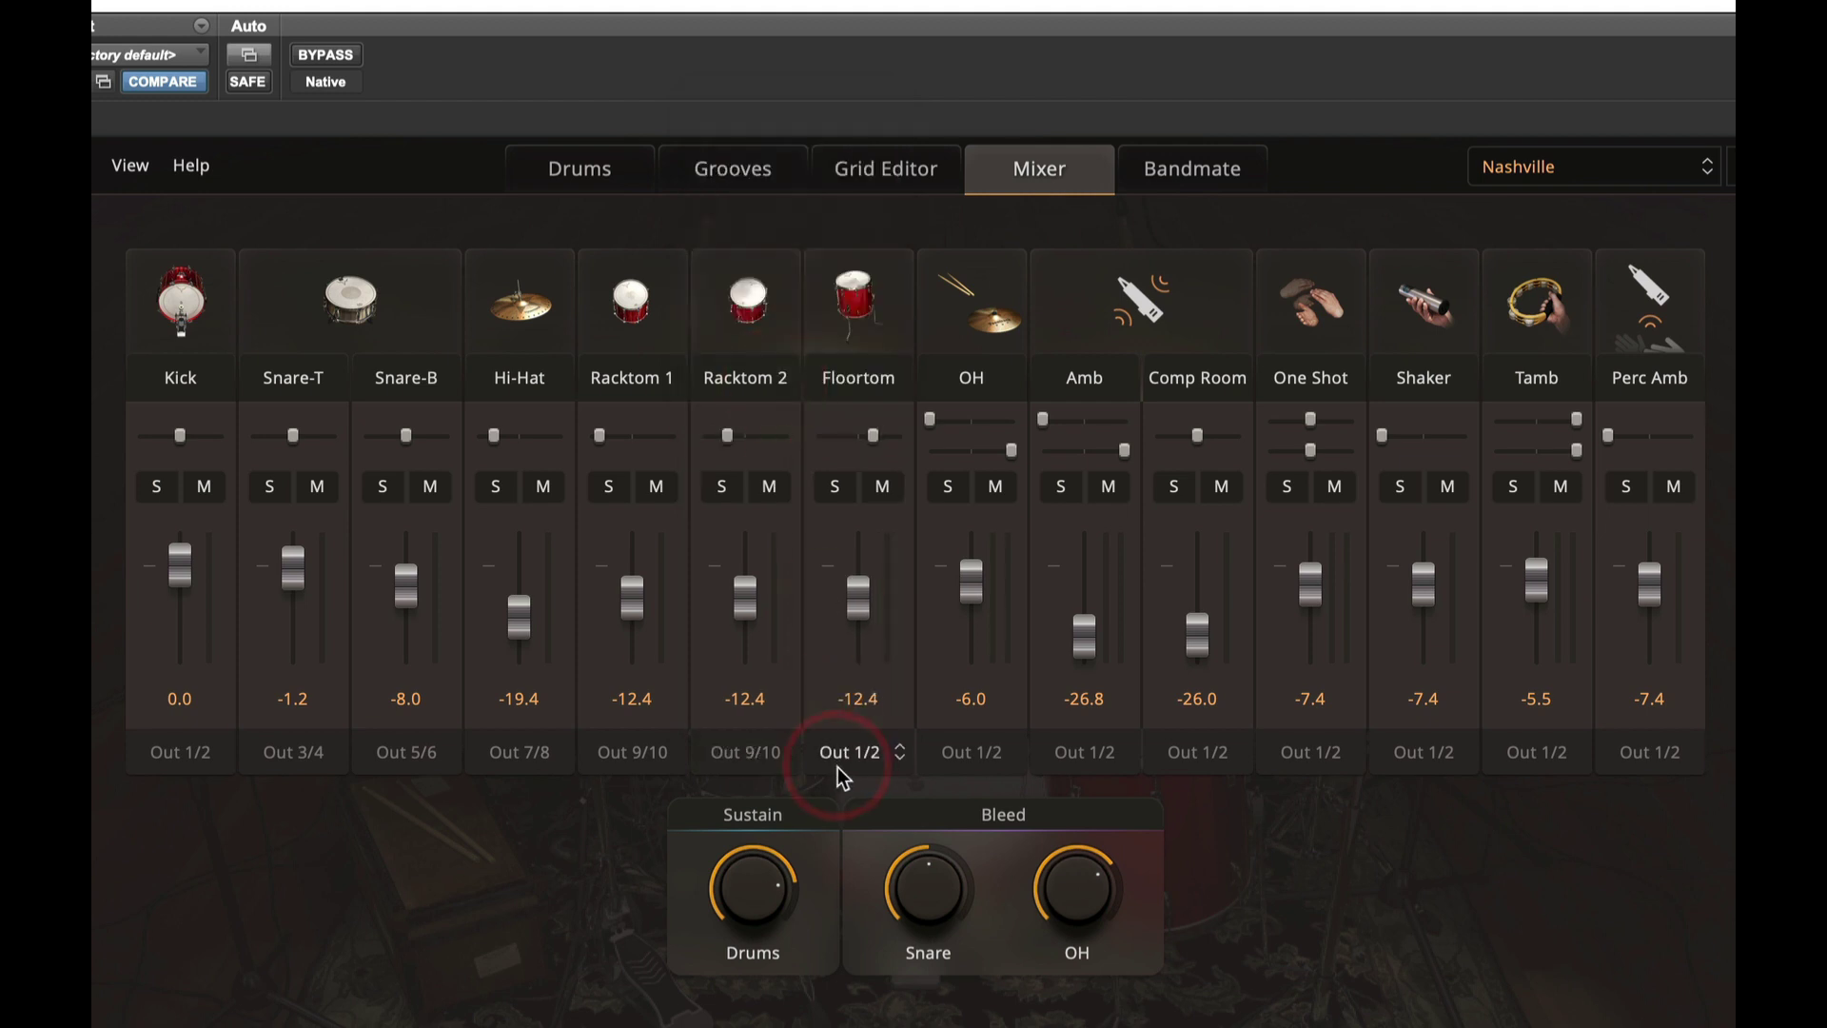
Route Floortom to Out 9/10, OH to 11/12, Amb to 13/14, Comp Room to 15/16.
{"action": "left_click", "coordinate": [852, 766]}
{"action": "left_click", "coordinate": [885, 298]}
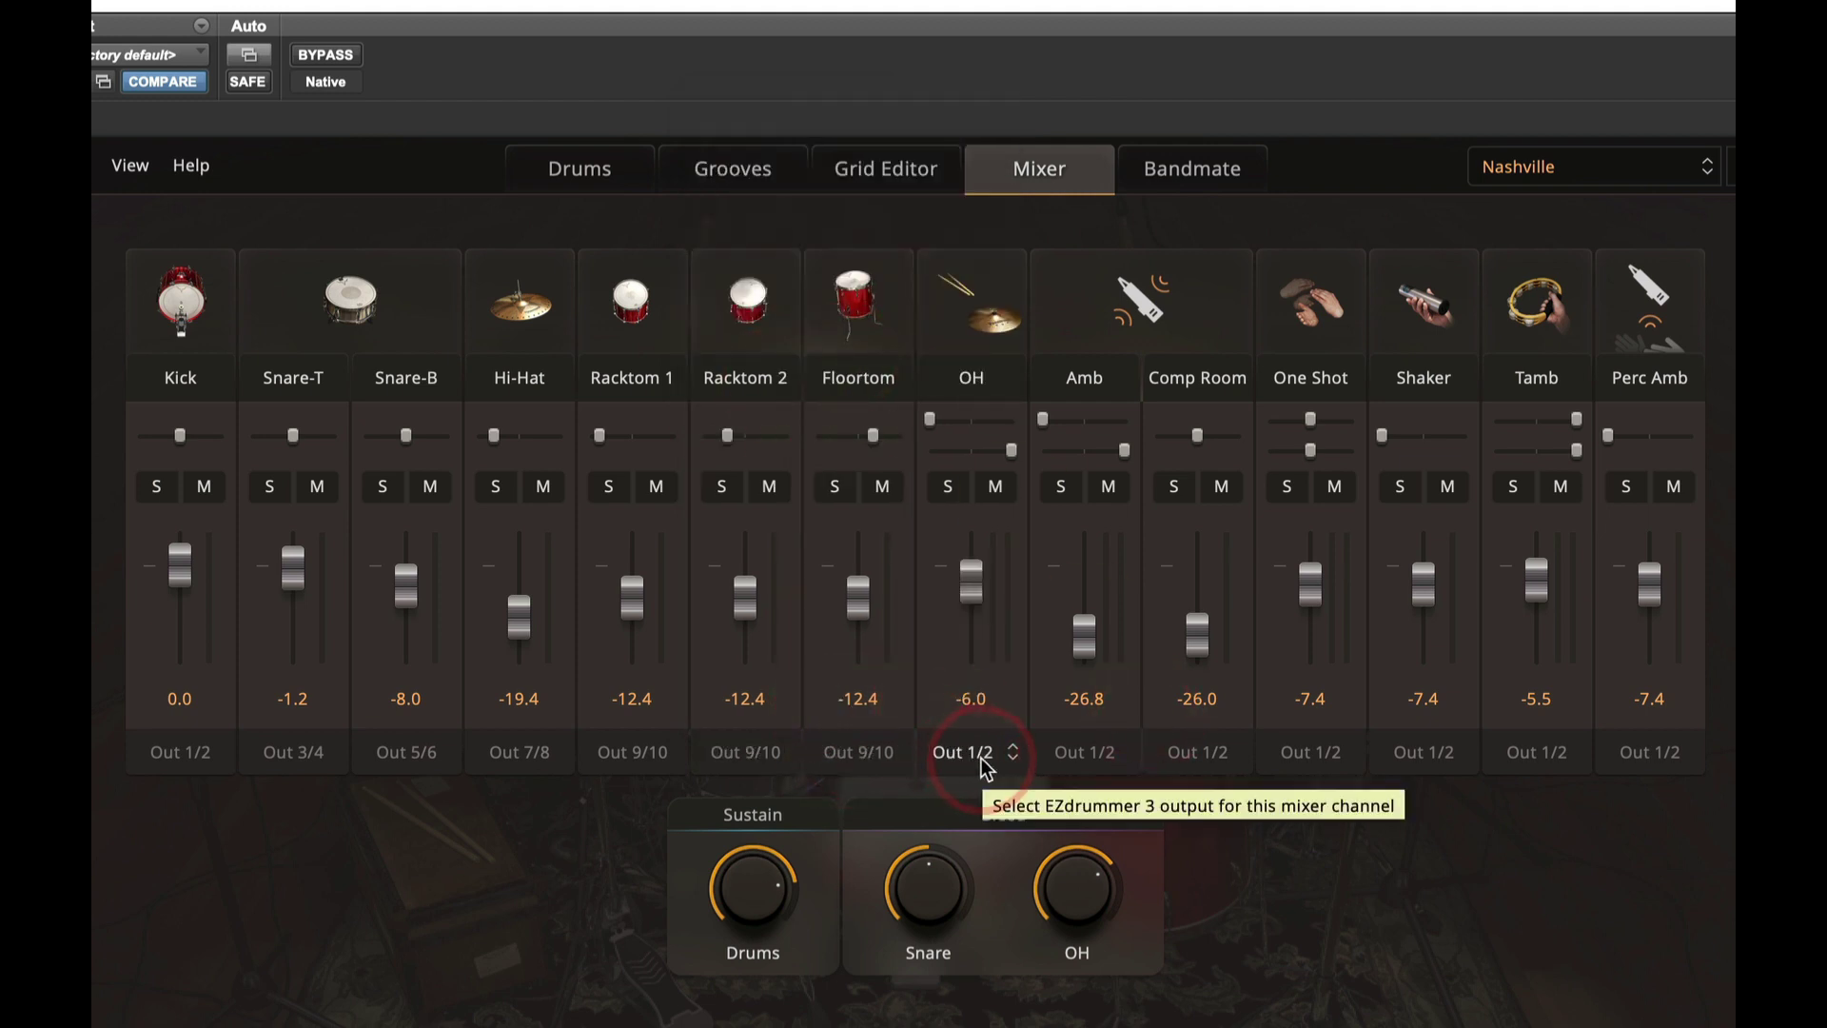
{"action": "left_click", "coordinate": [986, 767]}
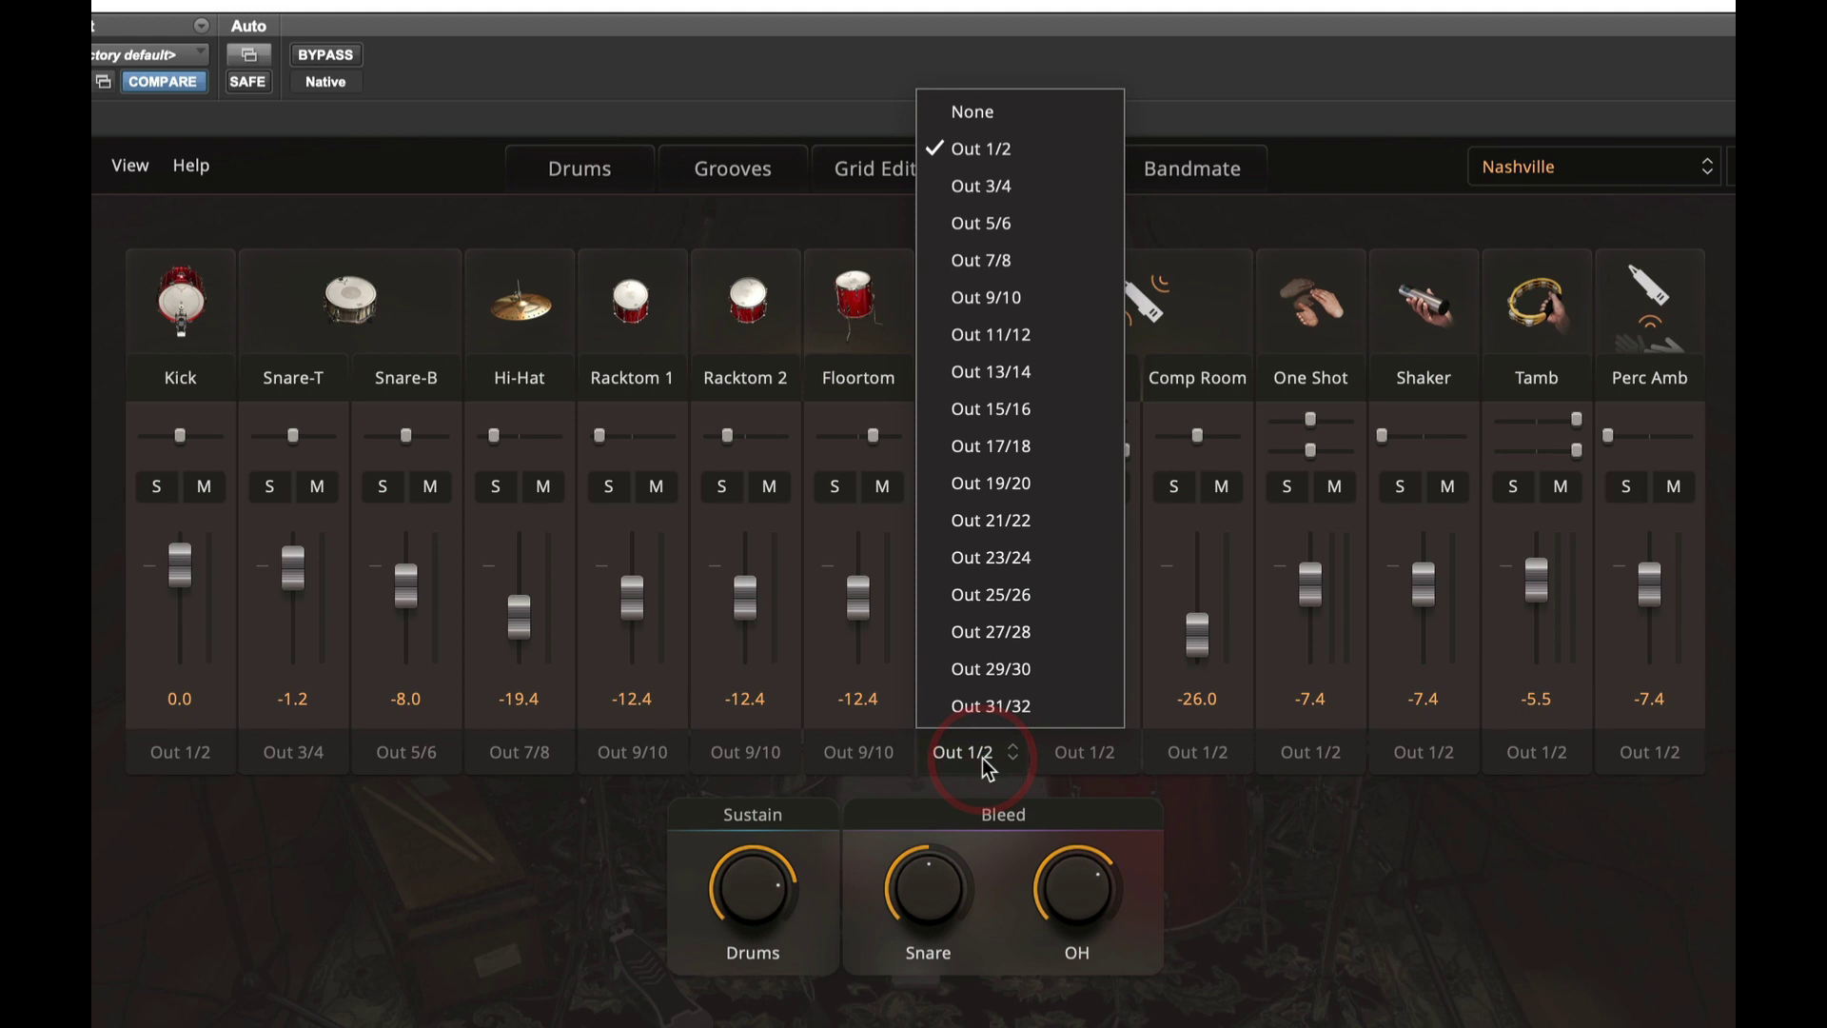
{"action": "left_click", "coordinate": [1011, 338]}
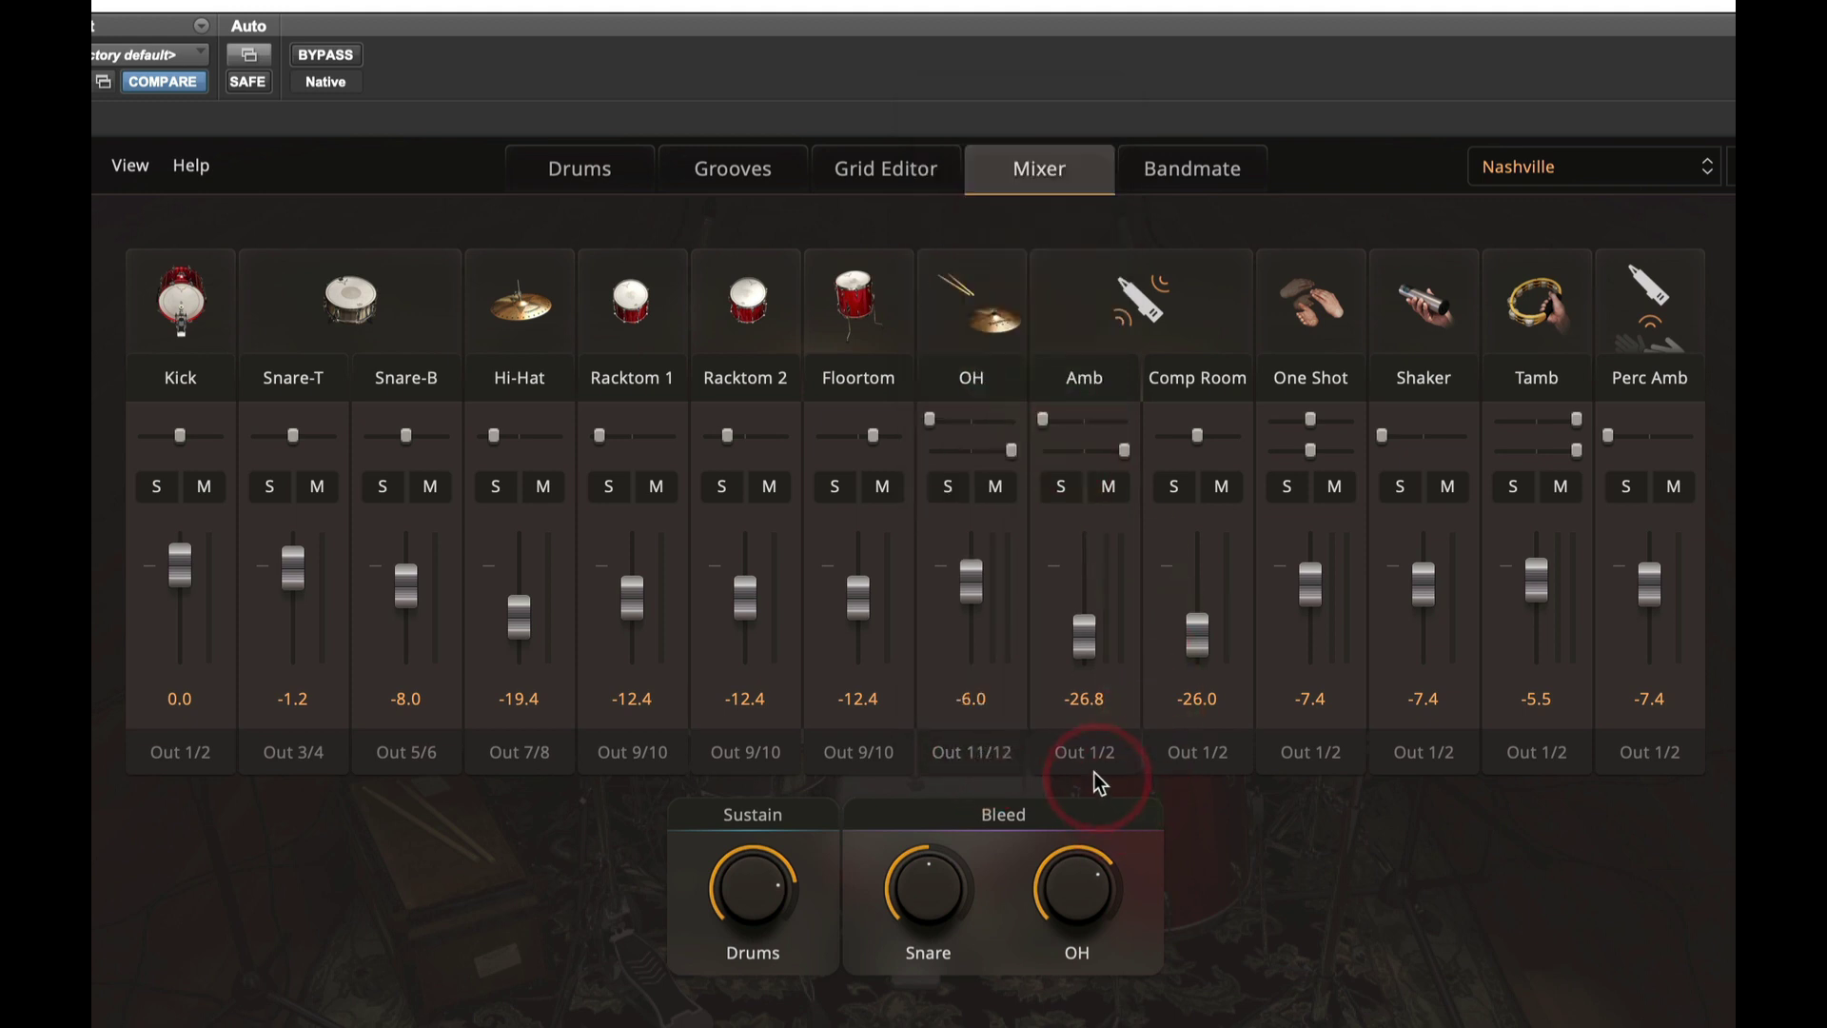
{"action": "left_click", "coordinate": [1103, 756]}
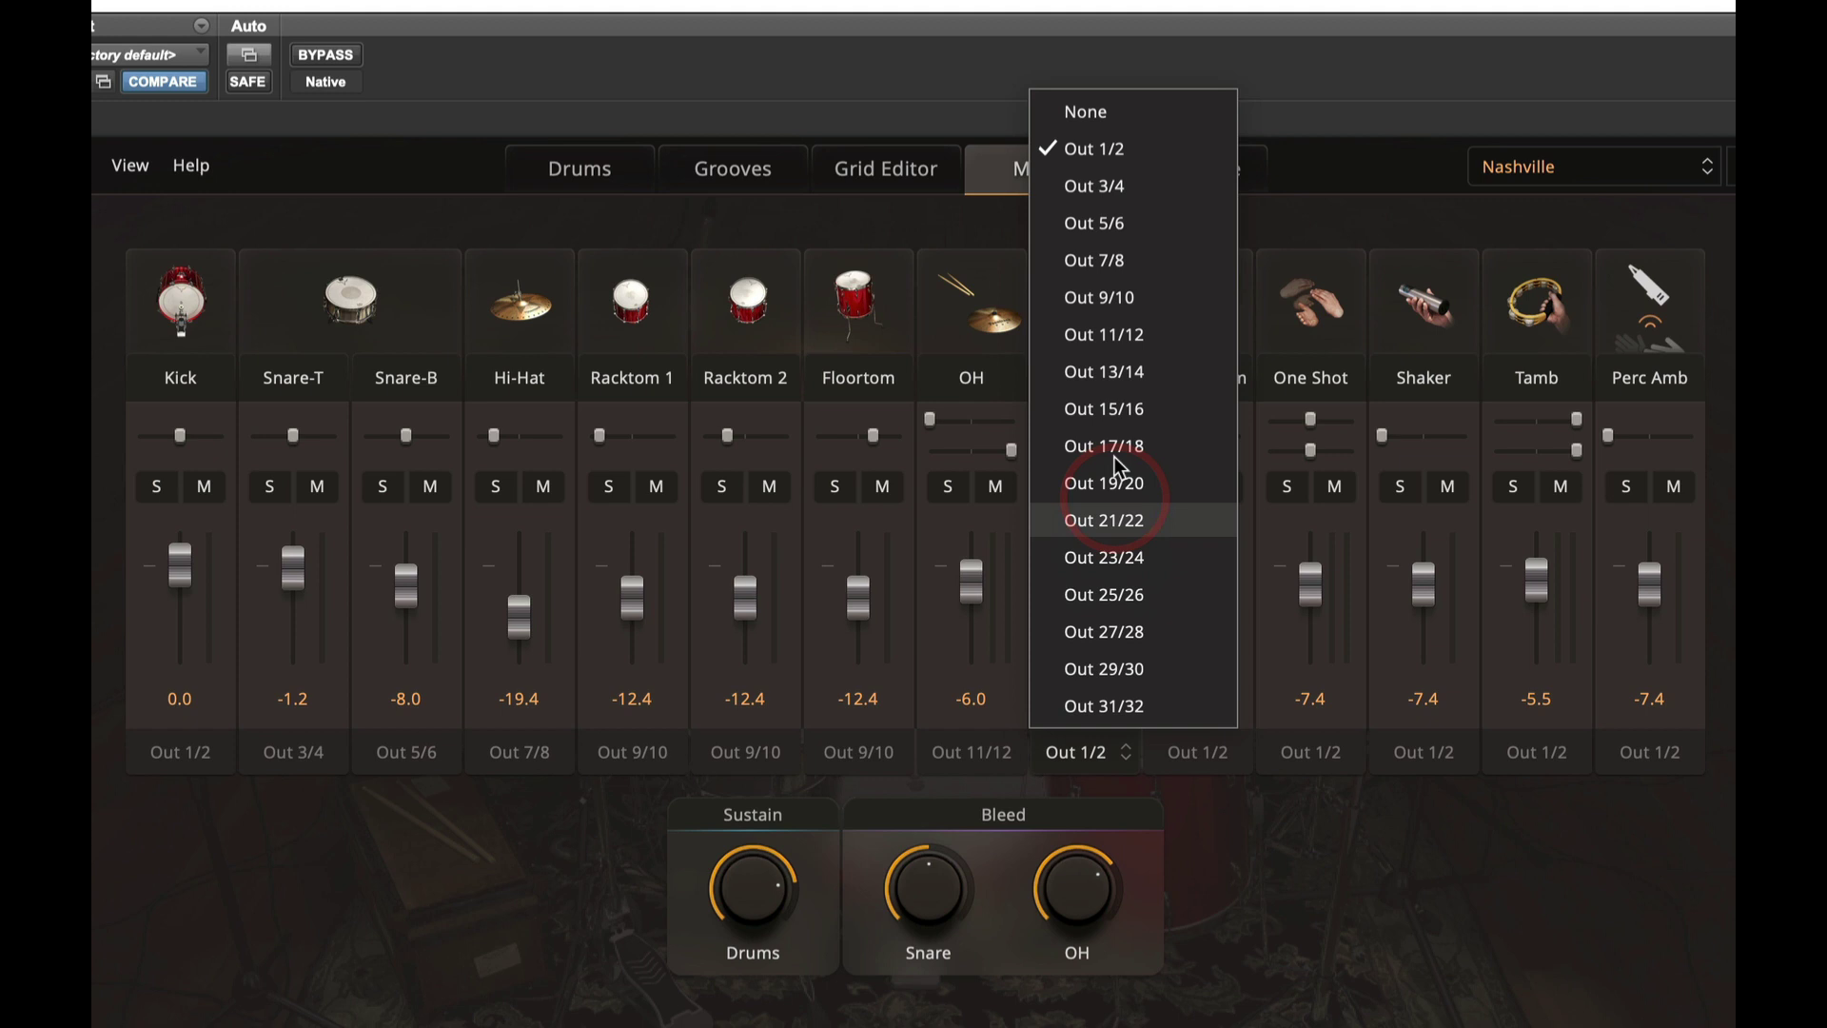
{"action": "left_click", "coordinate": [1115, 375]}
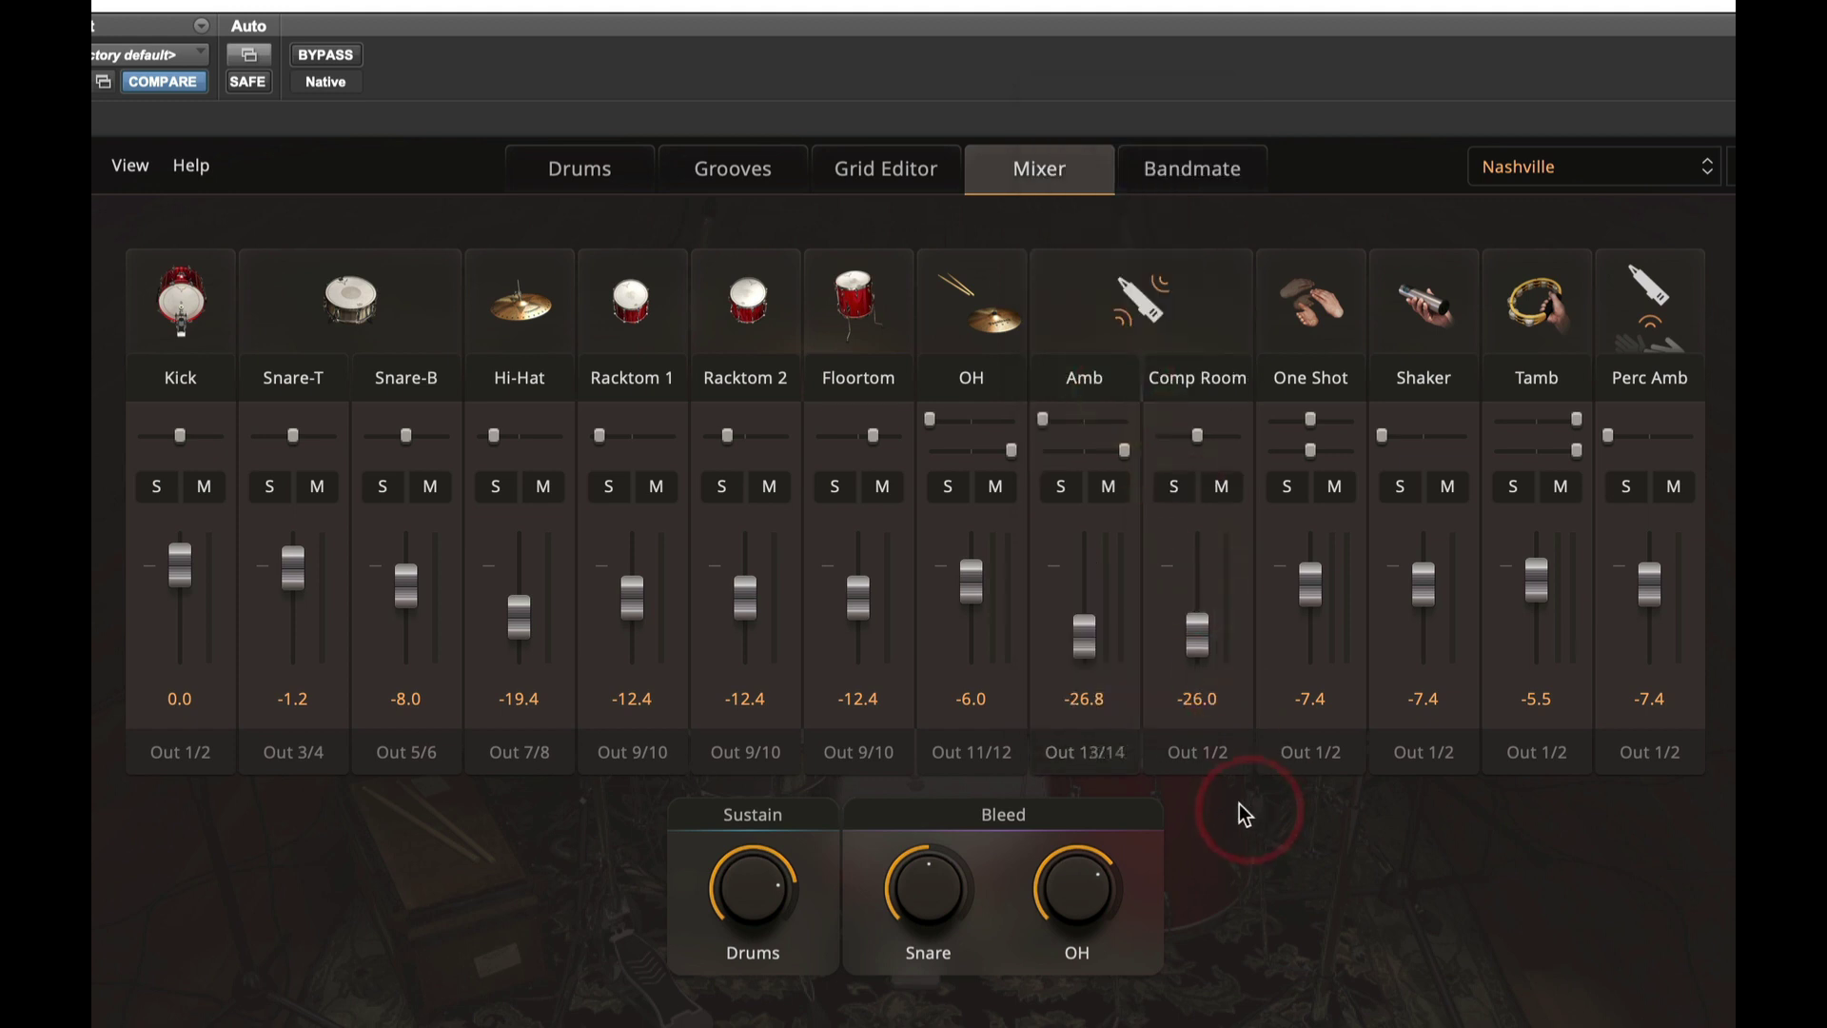
{"action": "left_click", "coordinate": [1214, 760]}
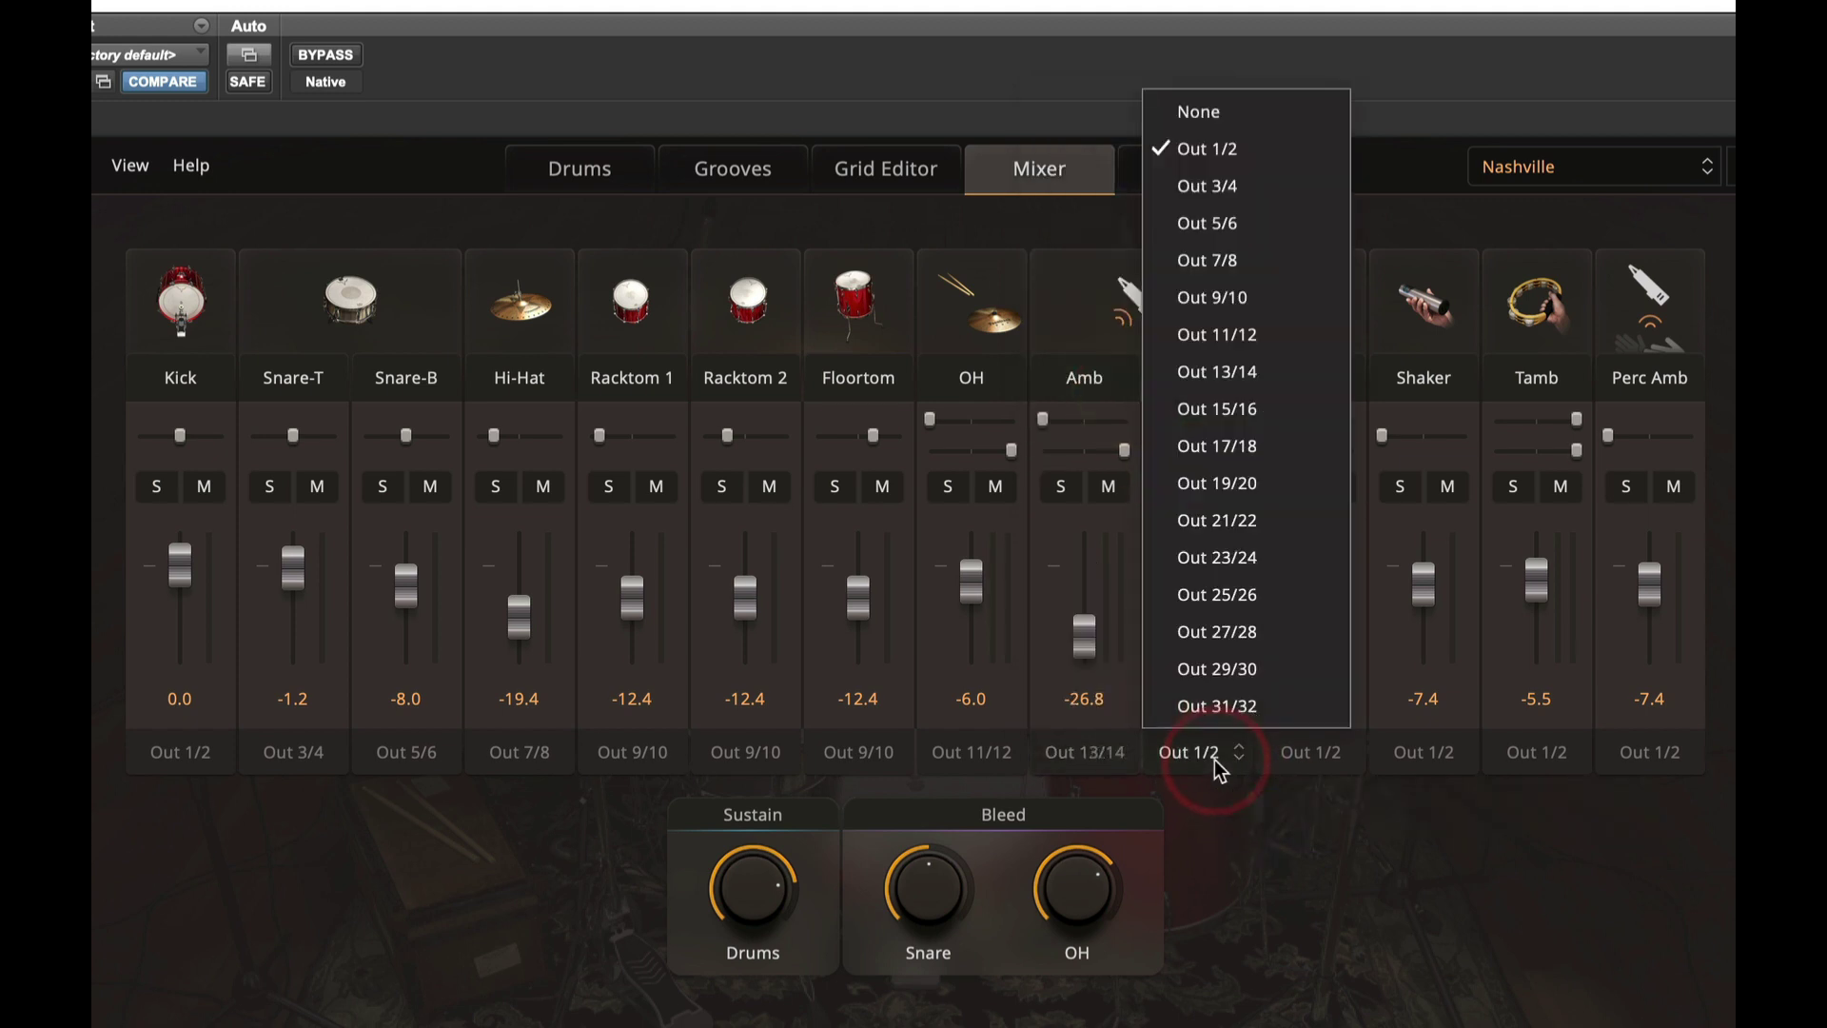
{"action": "left_click", "coordinate": [1222, 409]}
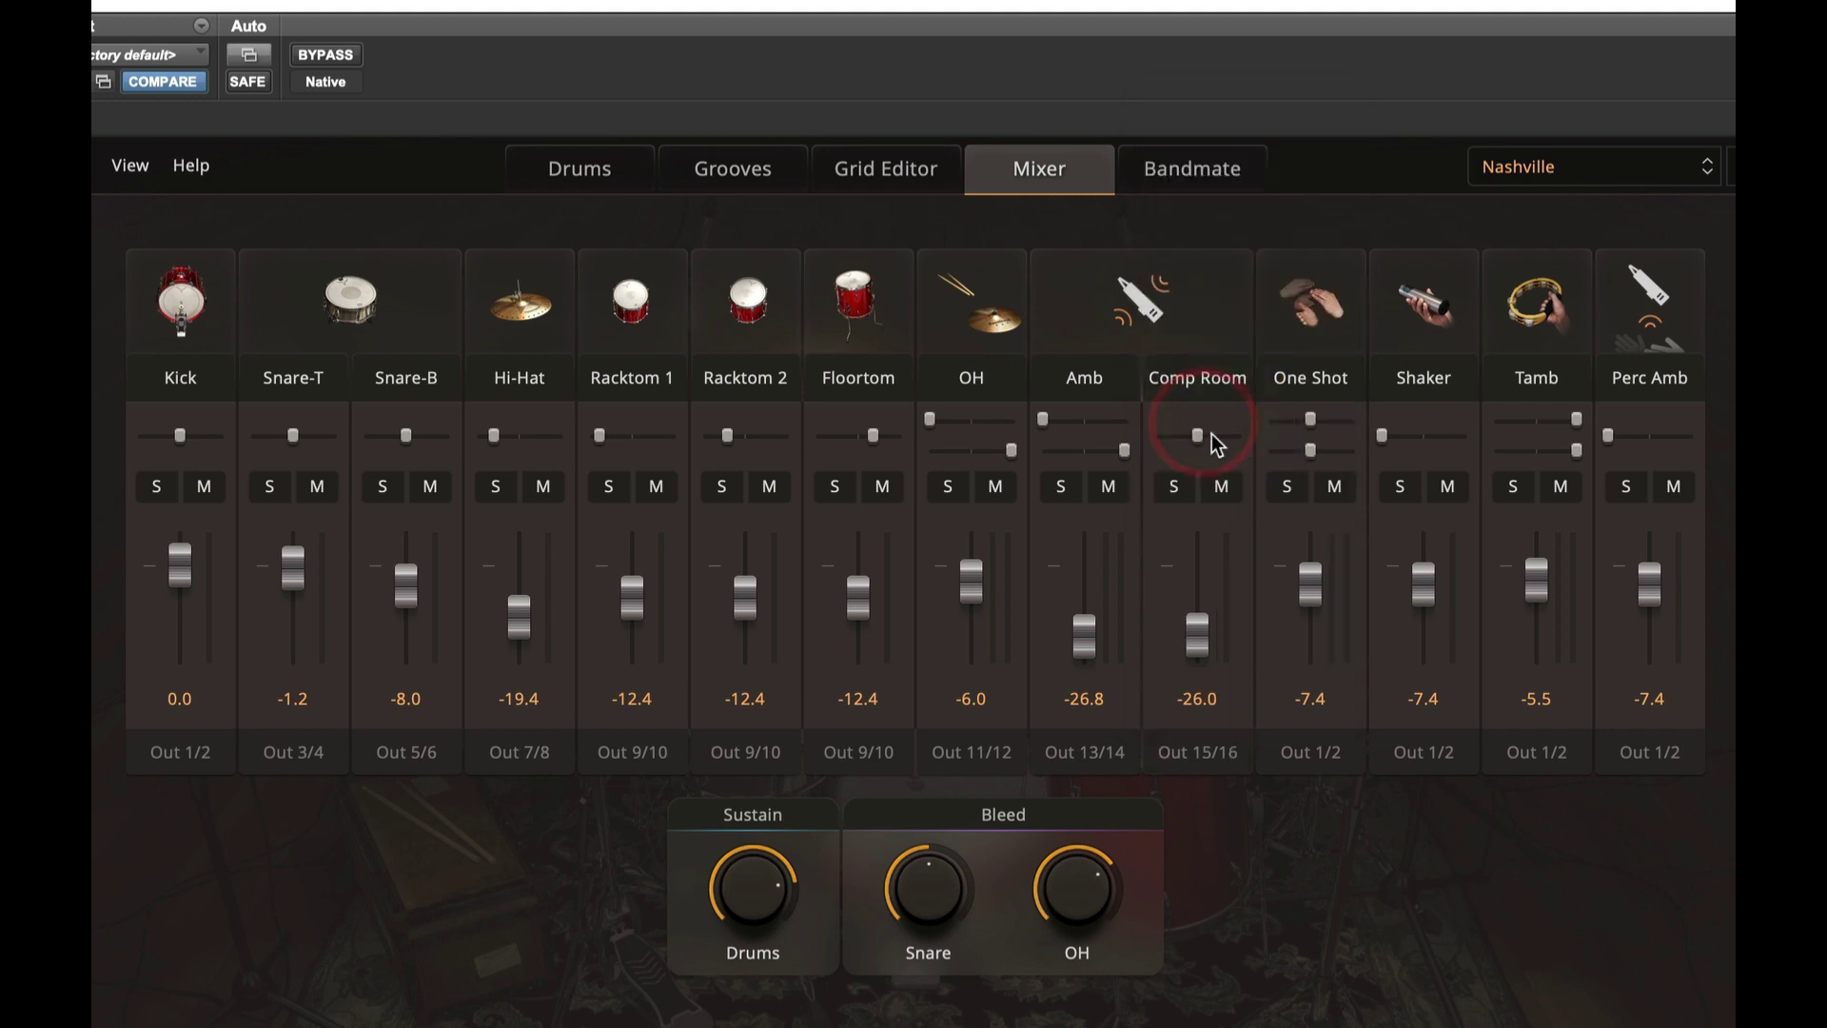
Mute the One Shot, Shaker, Tamb and Perc Amb channels.
{"action": "left_click", "coordinate": [1337, 487]}
{"action": "left_click", "coordinate": [1447, 487]}
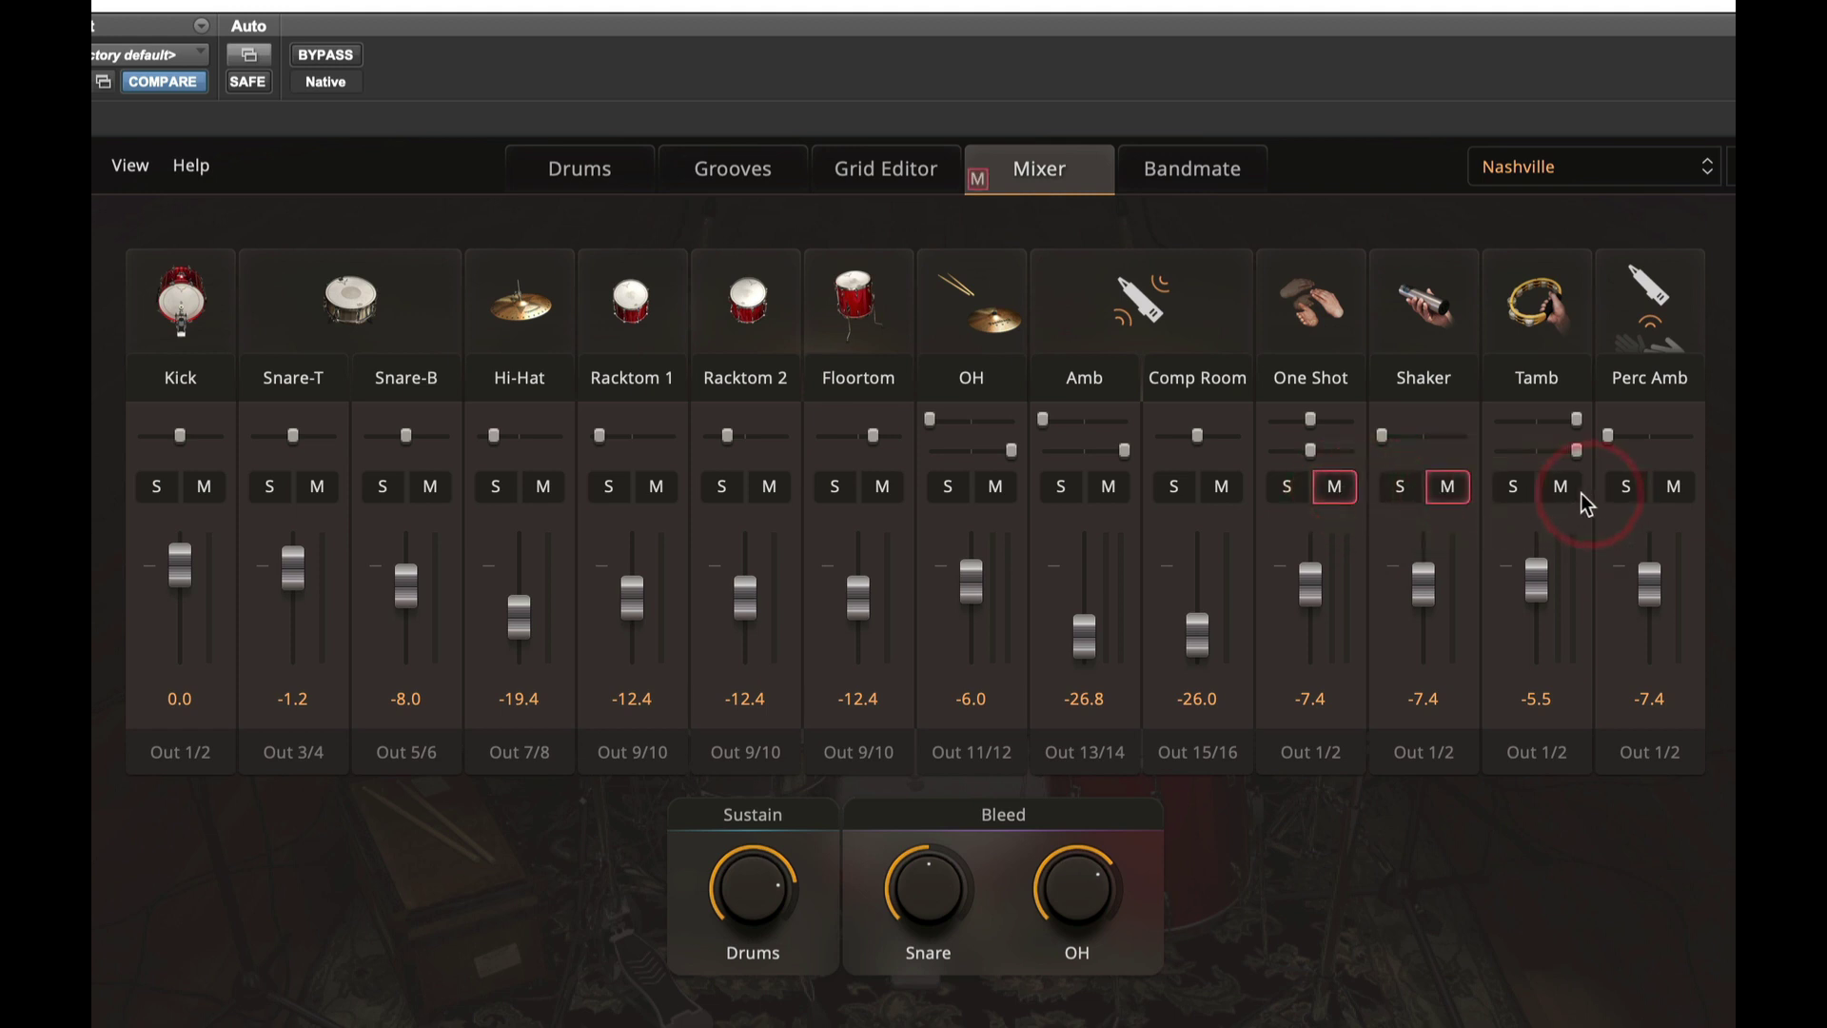
{"action": "left_click", "coordinate": [1562, 488]}
{"action": "left_click", "coordinate": [1673, 487]}
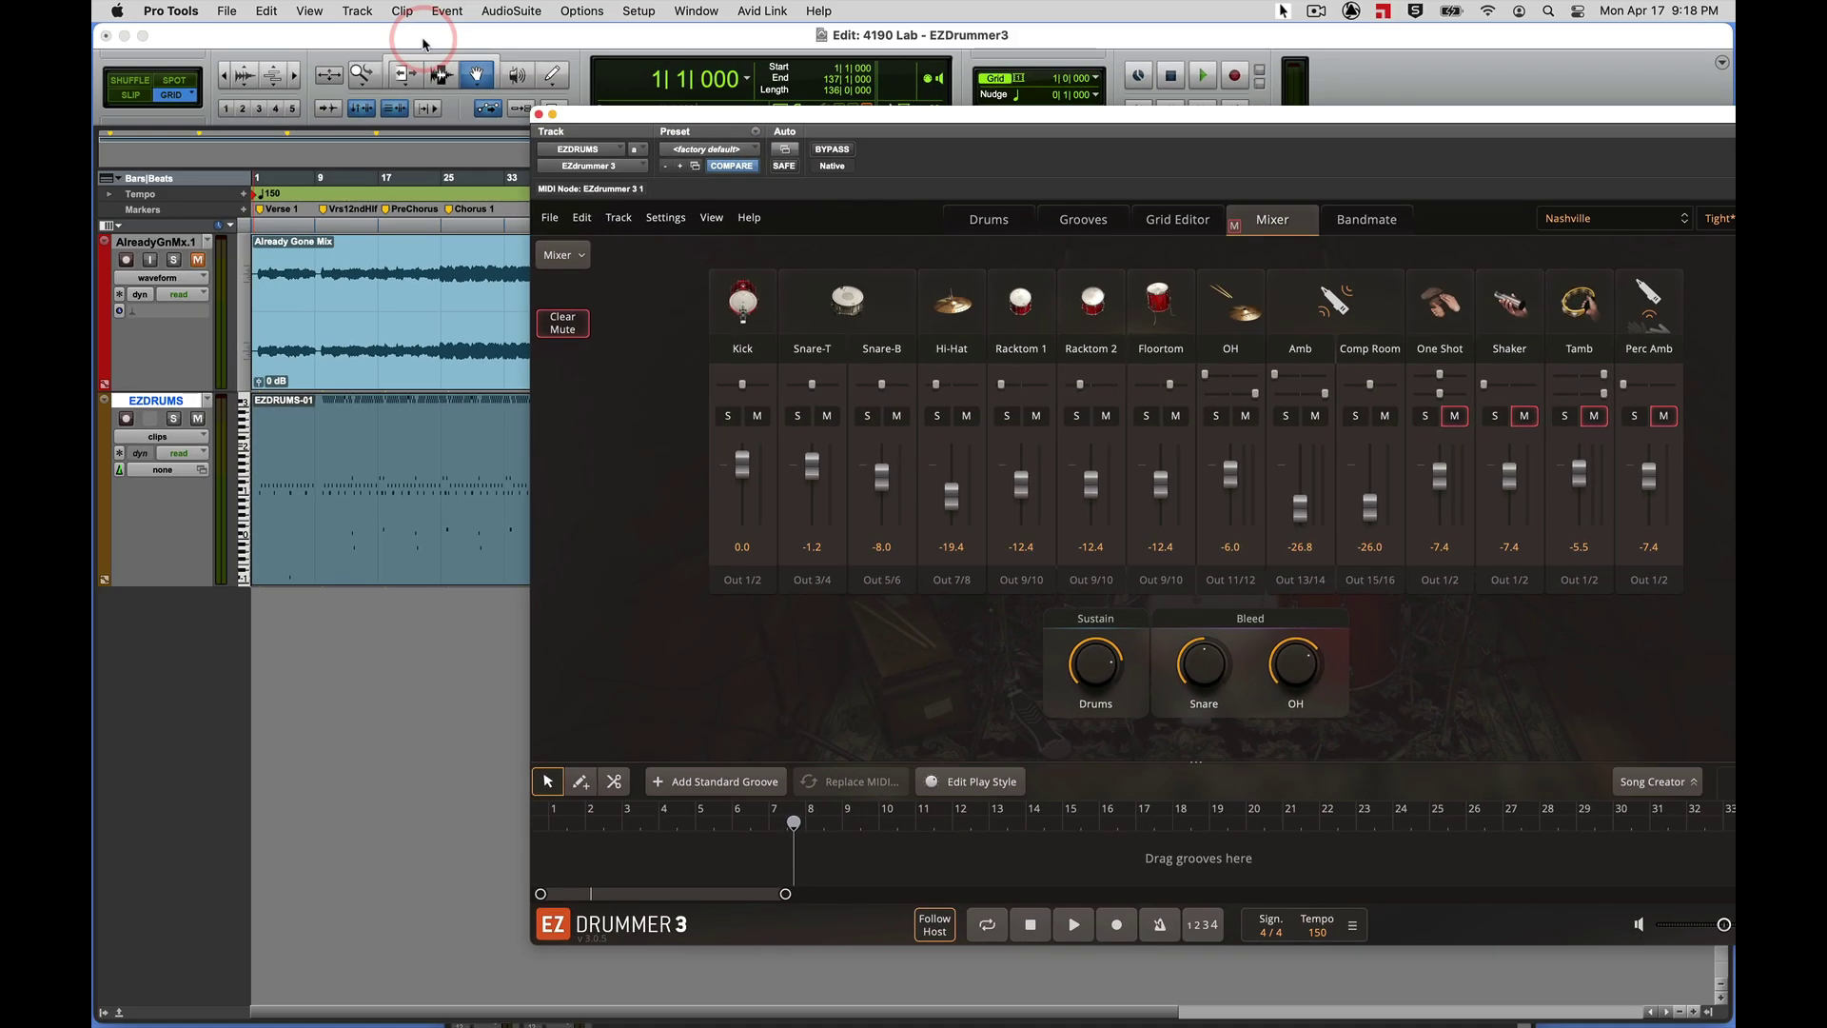
Bring the Pro Tools Edit window forward and move the EZdrummer window aside.
{"action": "left_click", "coordinate": [423, 45]}
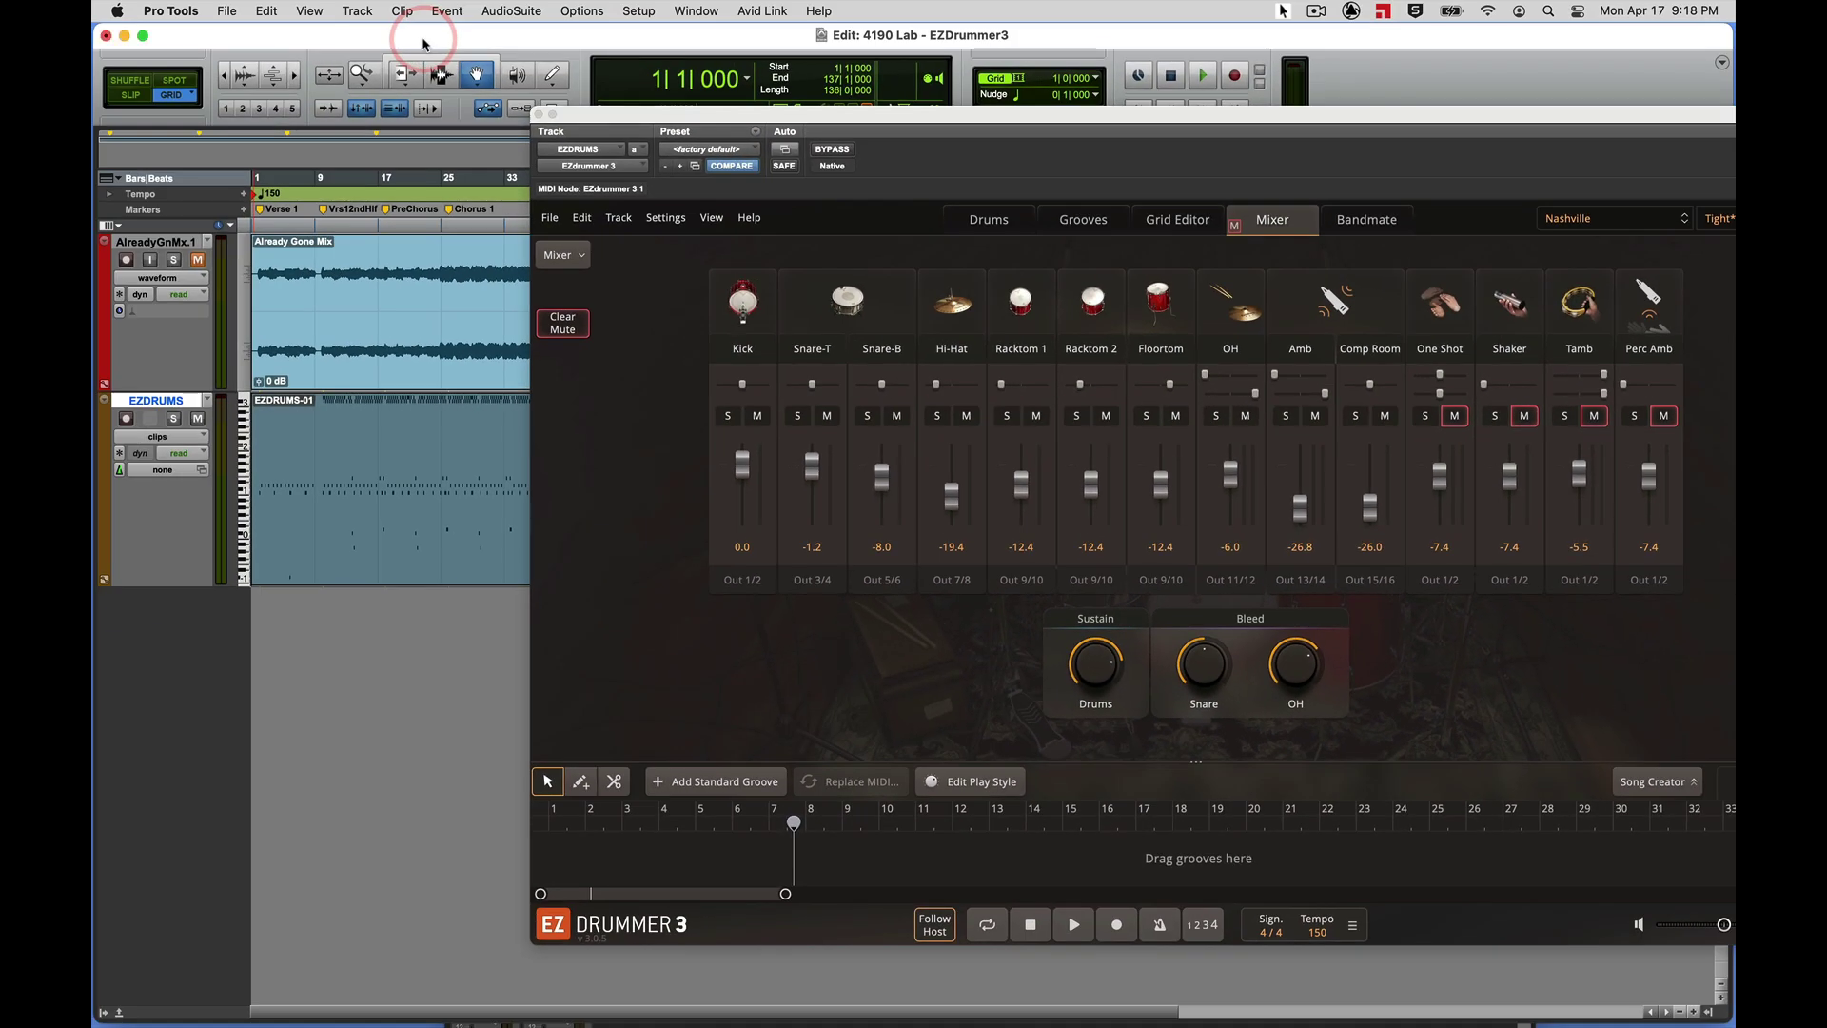
{"action": "left_click_drag", "start_coordinate": [628, 114], "coordinate": [1807, 619]}
{"action": "left_click", "coordinate": [530, 48]}
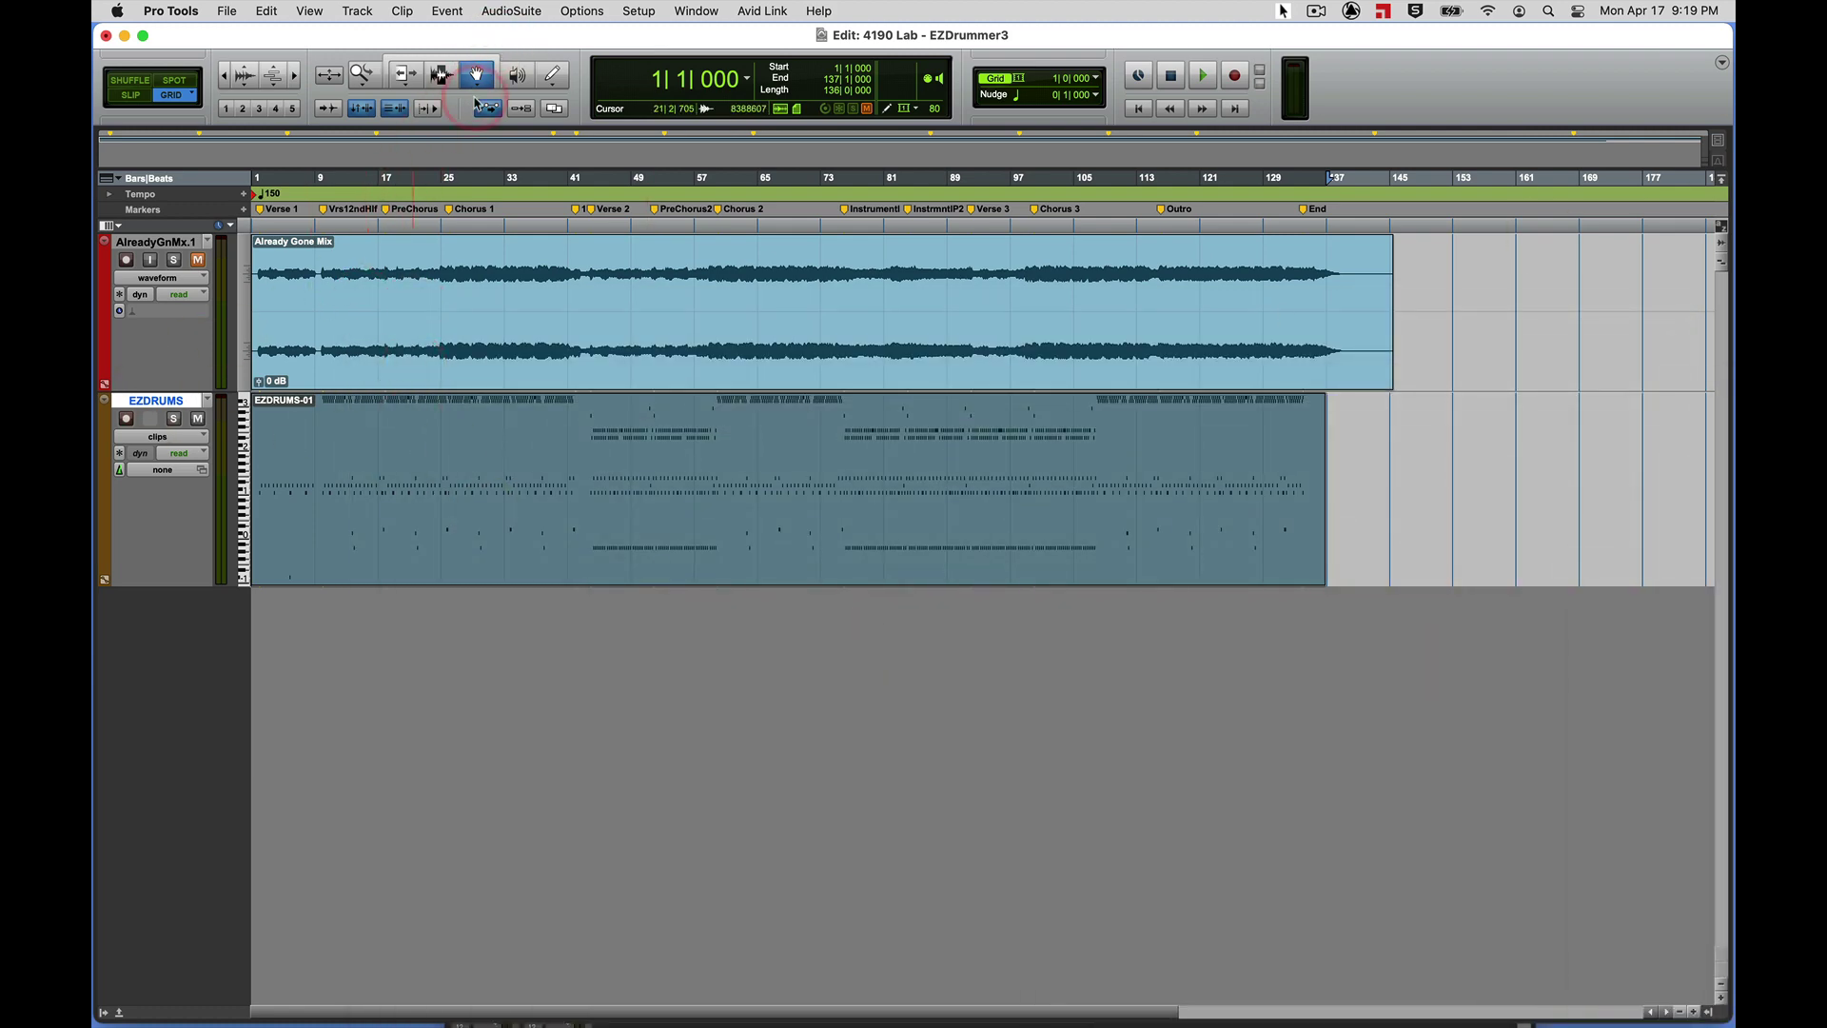
Open the Mix window with Cmd+= and drag it up to show full strips.
{"action": "key", "text": "super+equal"}
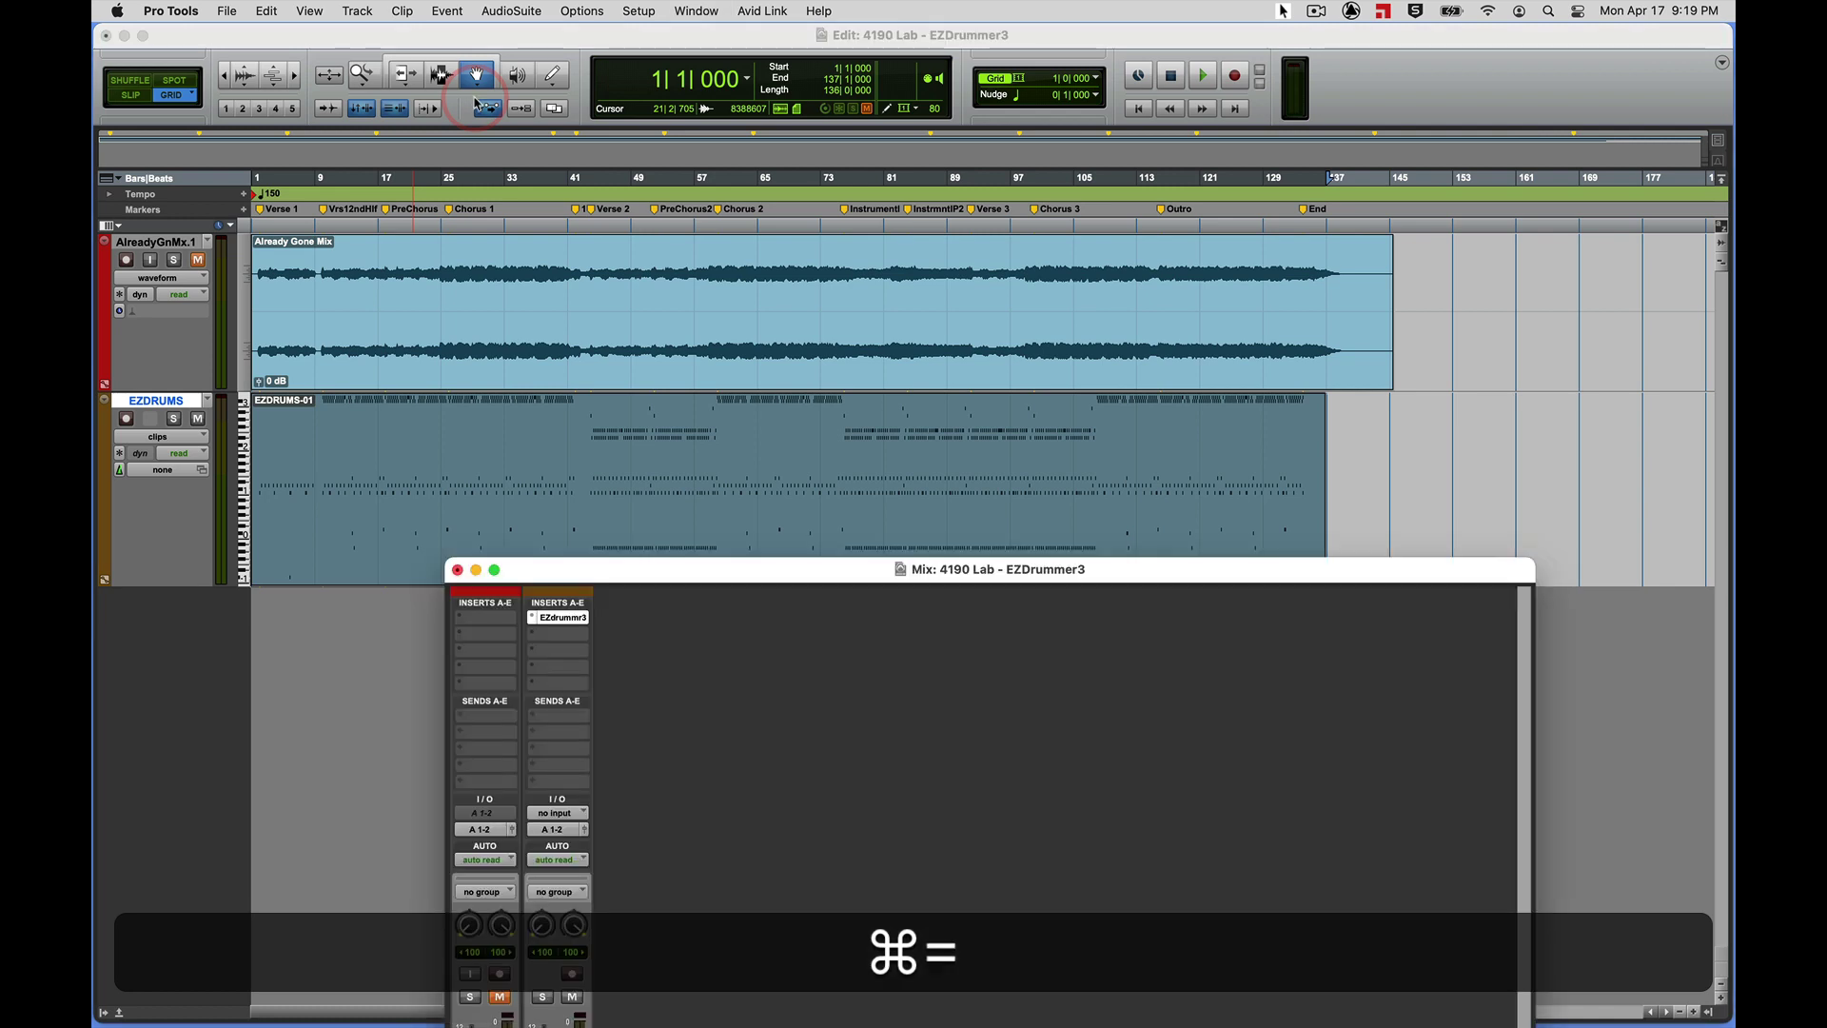
{"action": "left_click", "coordinate": [665, 574]}
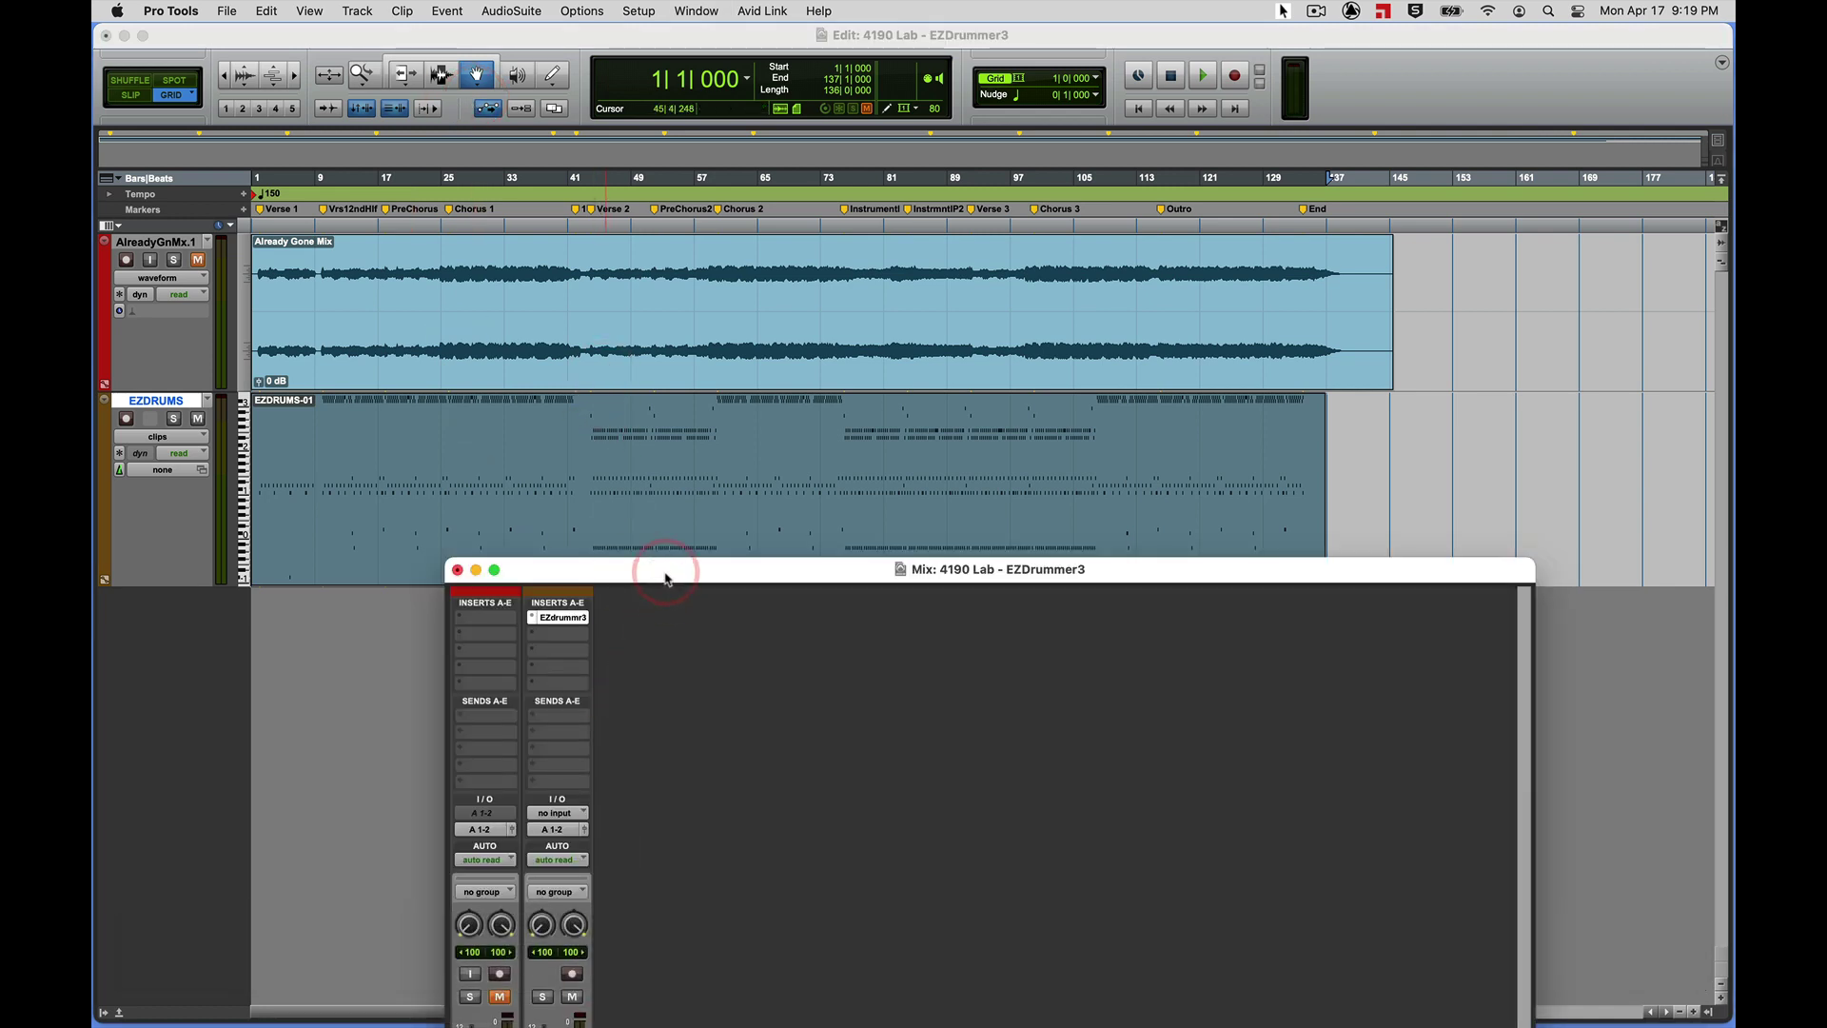
{"action": "left_click_drag", "start_coordinate": [665, 575], "coordinate": [585, 112]}
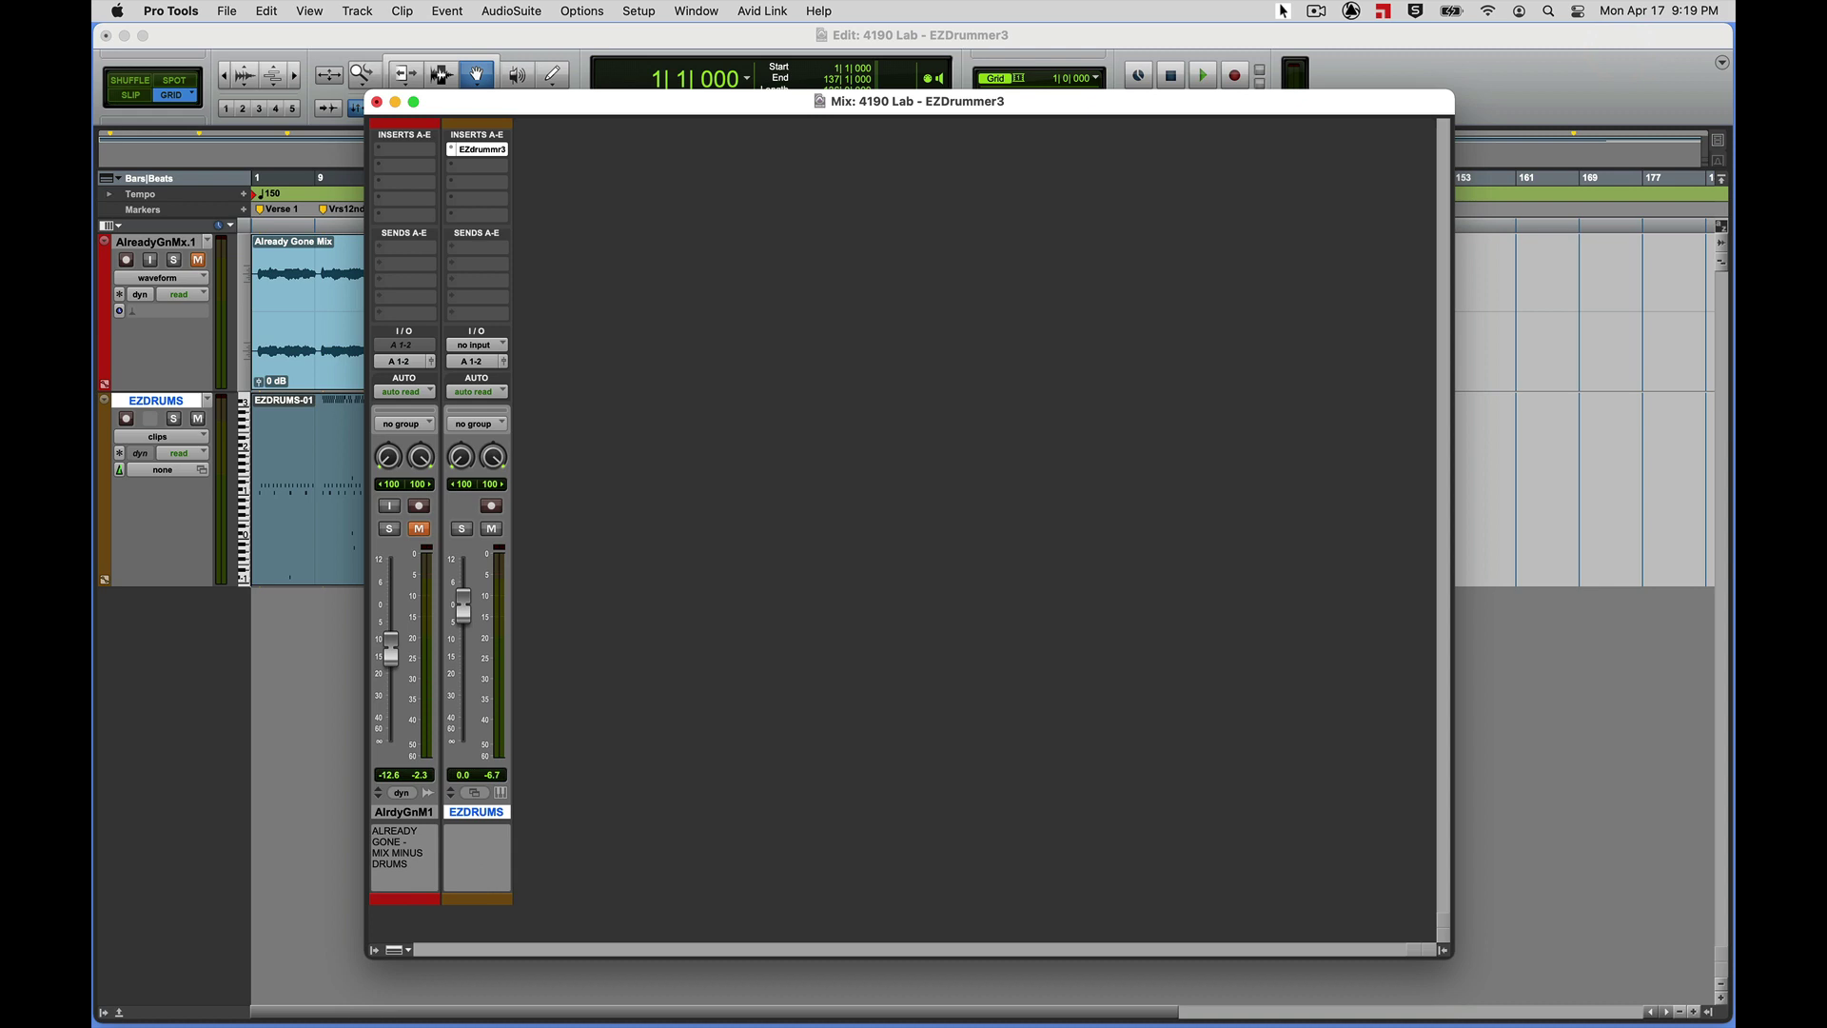
Open the EZdrummer3 insert on EZDRUMS, push it mostly off screen, and open New Tracks.
{"action": "left_click", "coordinate": [476, 149]}
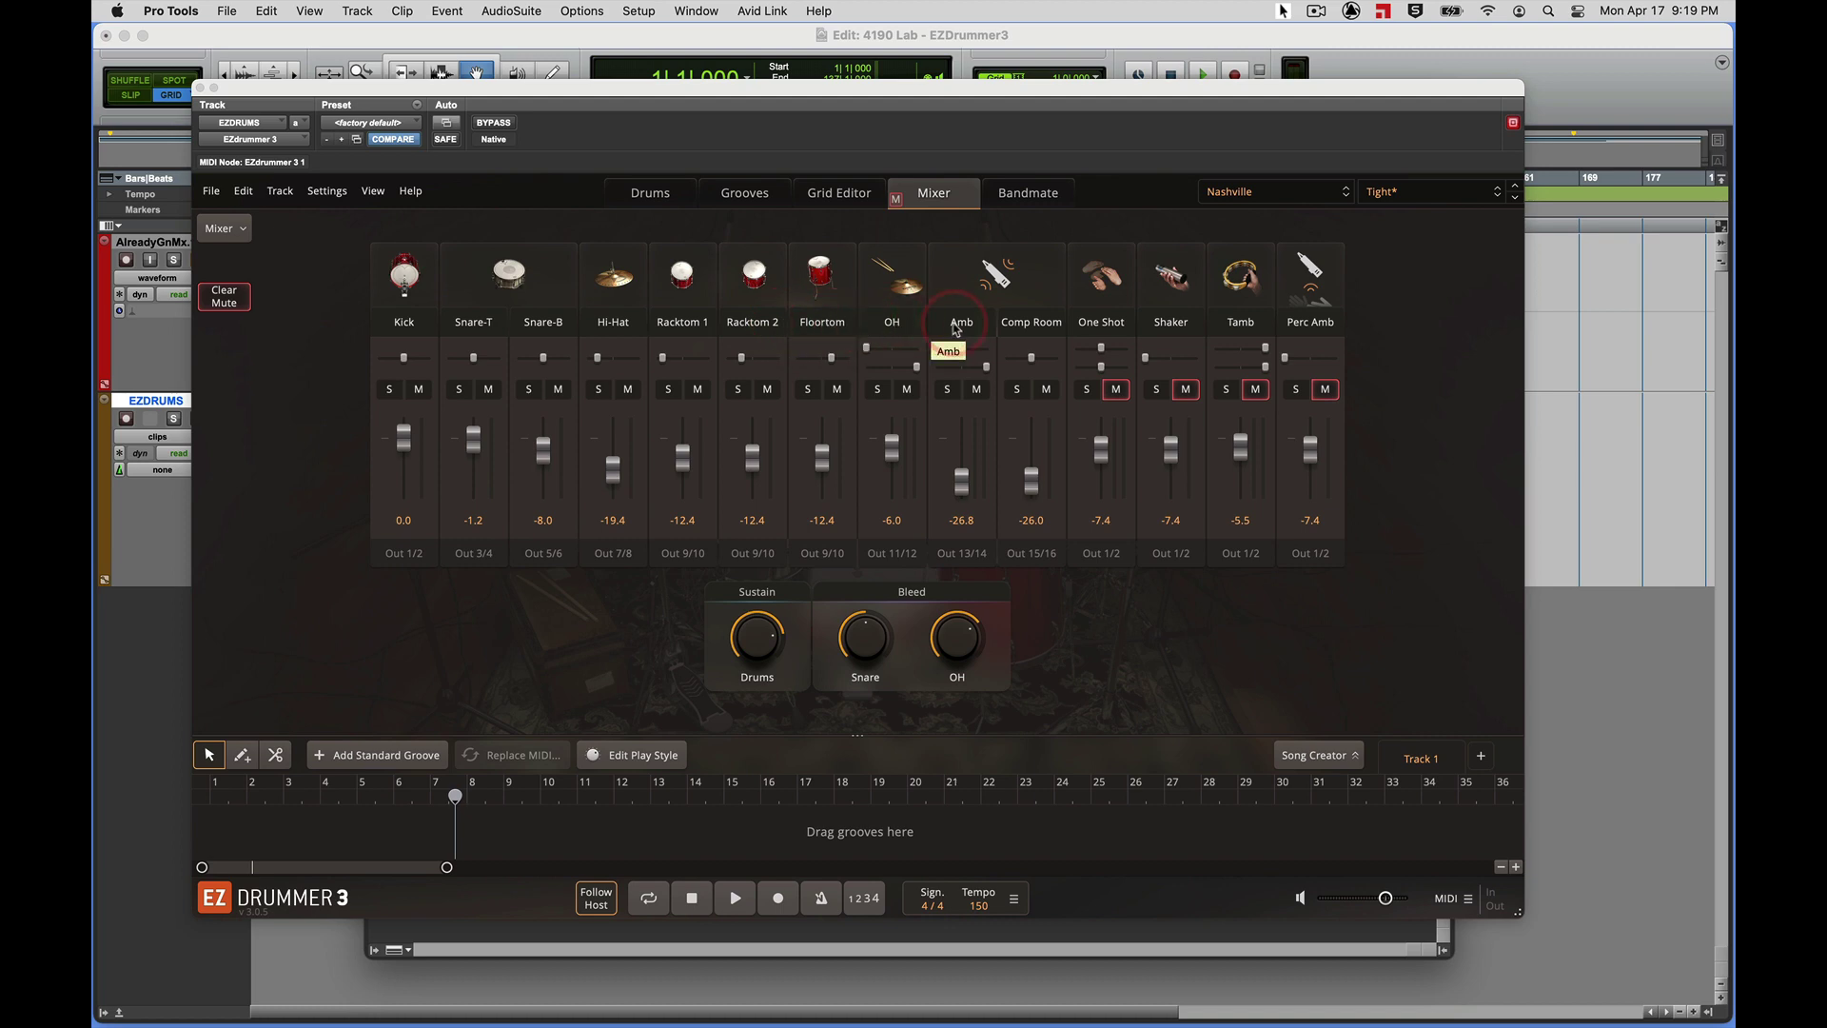
{"action": "left_click_drag", "start_coordinate": [567, 97], "coordinate": [1731, 41]}
{"action": "left_click", "coordinate": [460, 106]}
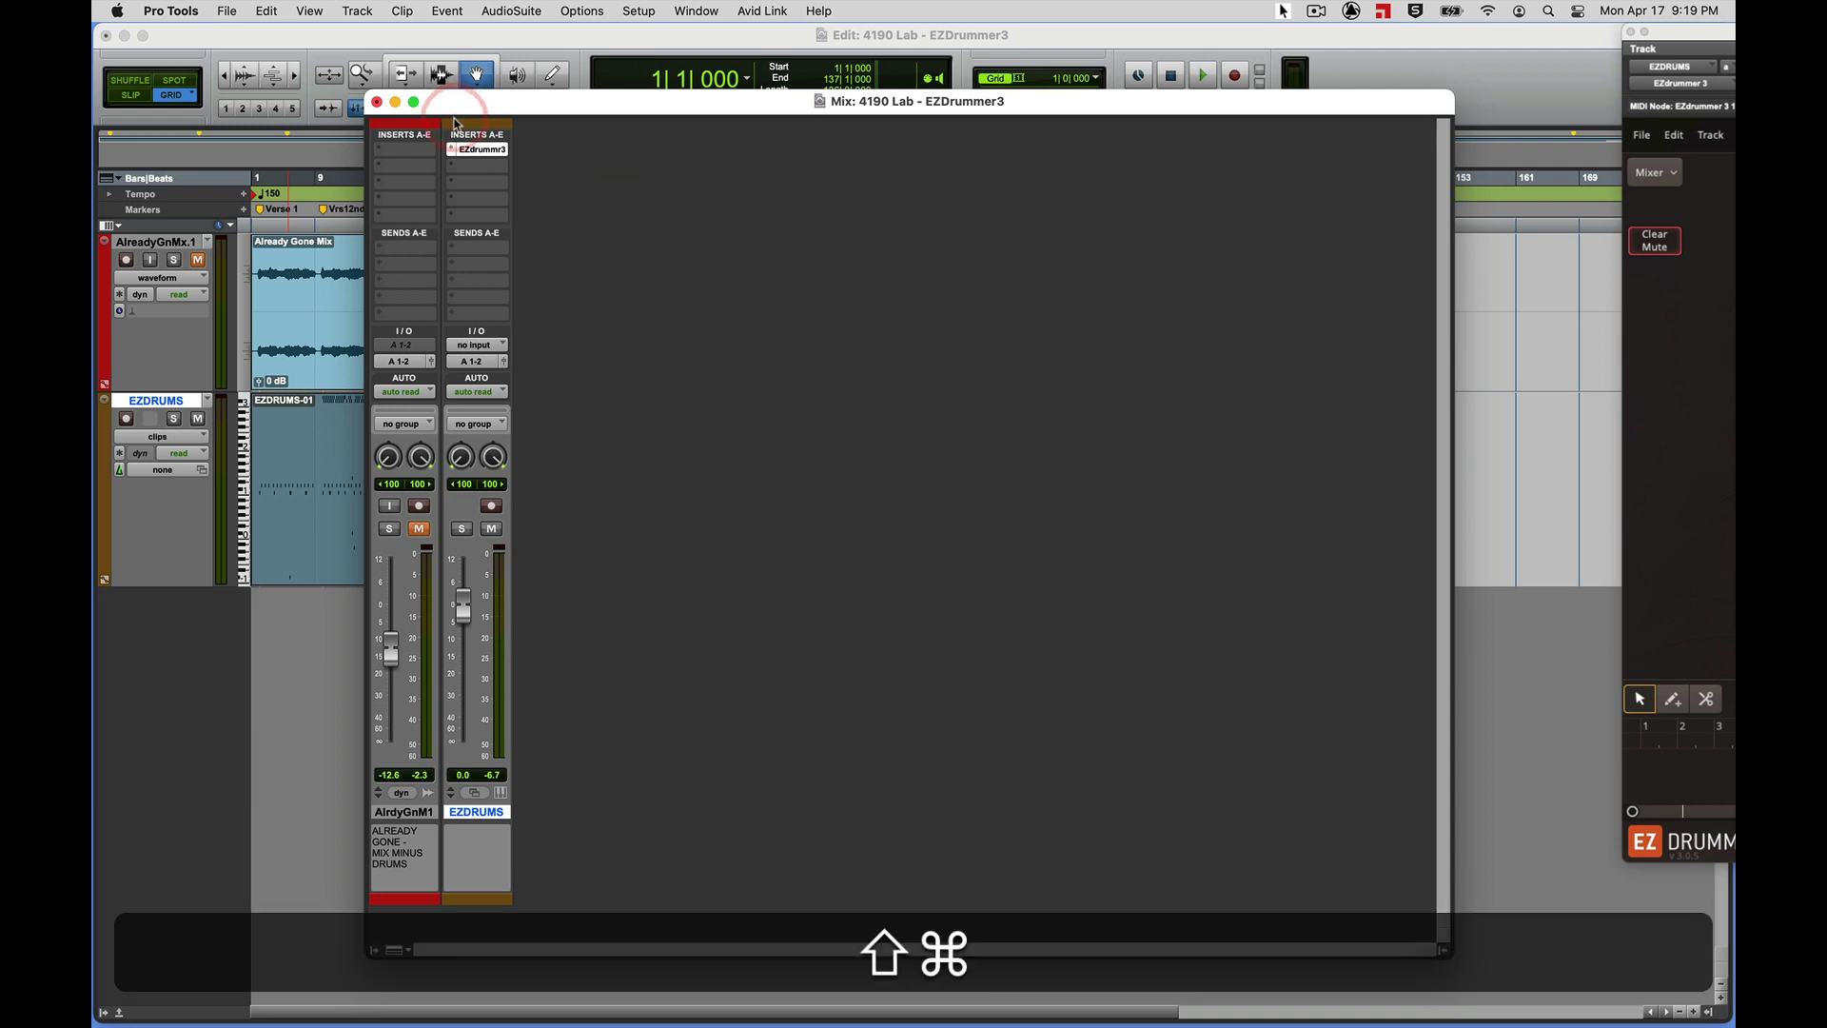
{"action": "key", "text": "super+shift+n"}
Create a mono Aux Input track named SNR TOP.
{"action": "left_click", "coordinate": [749, 376]}
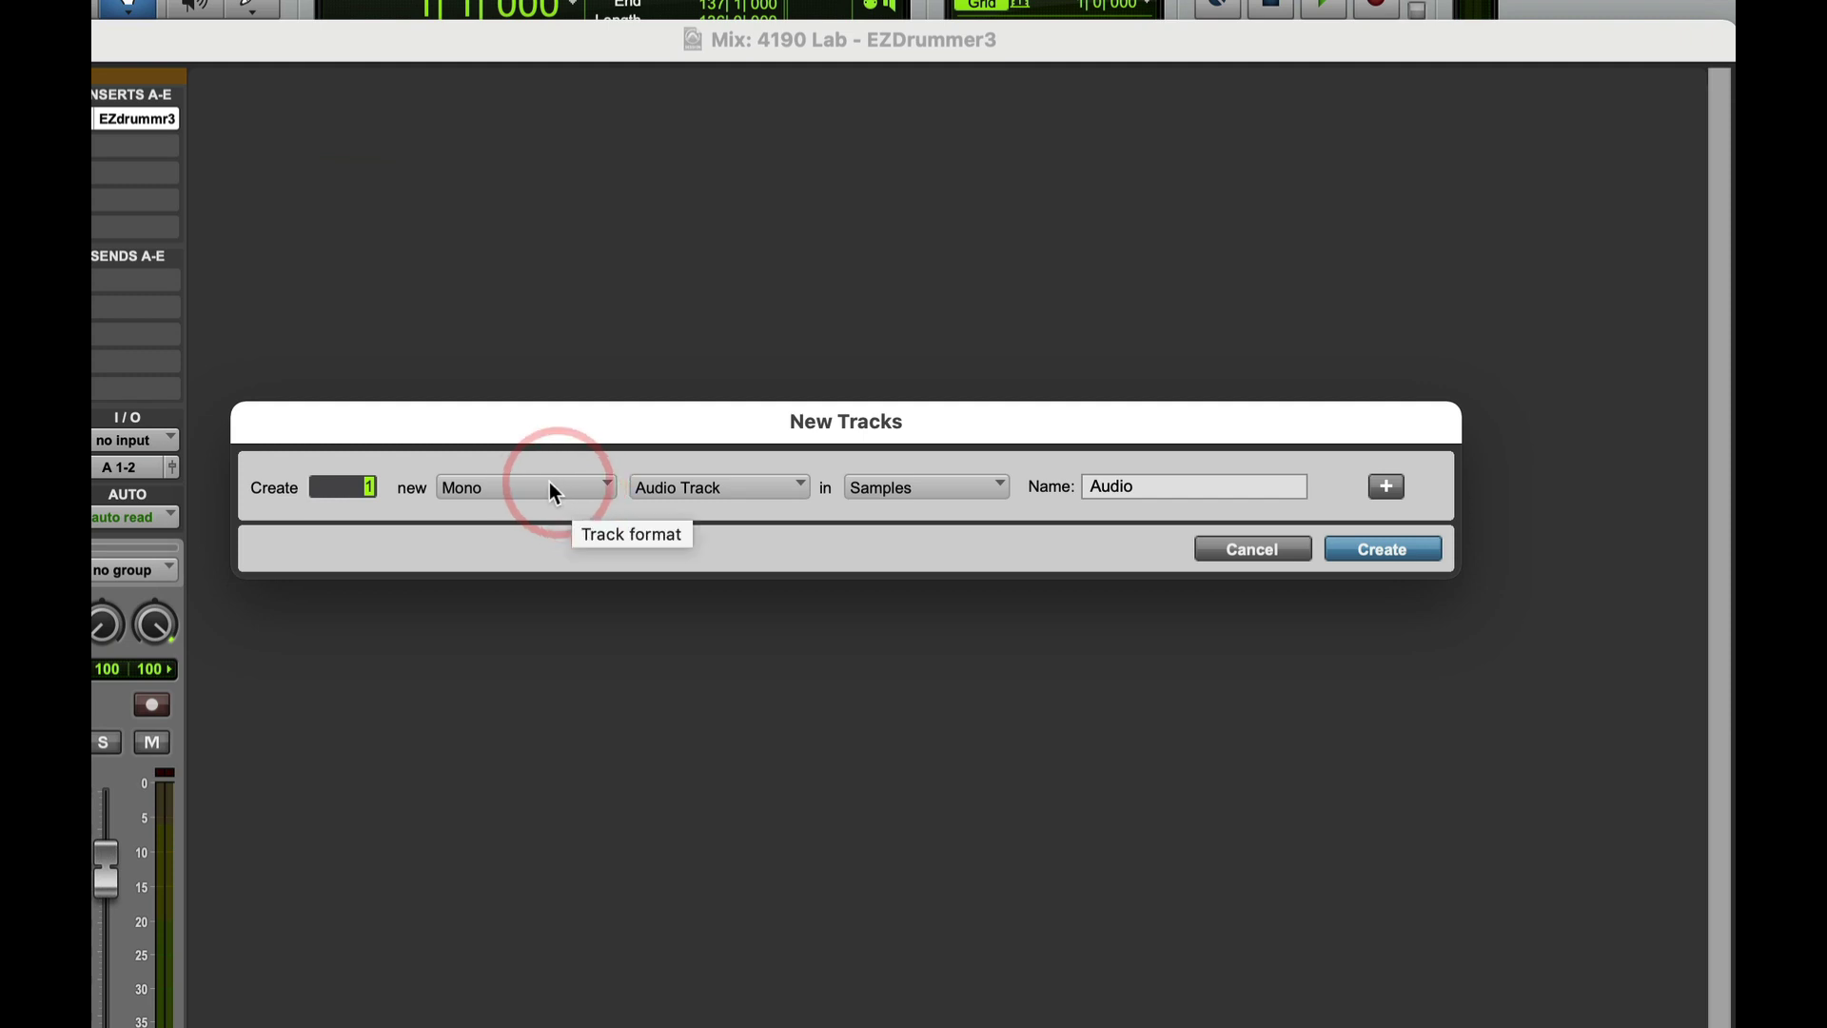
{"action": "left_click", "coordinate": [506, 484]}
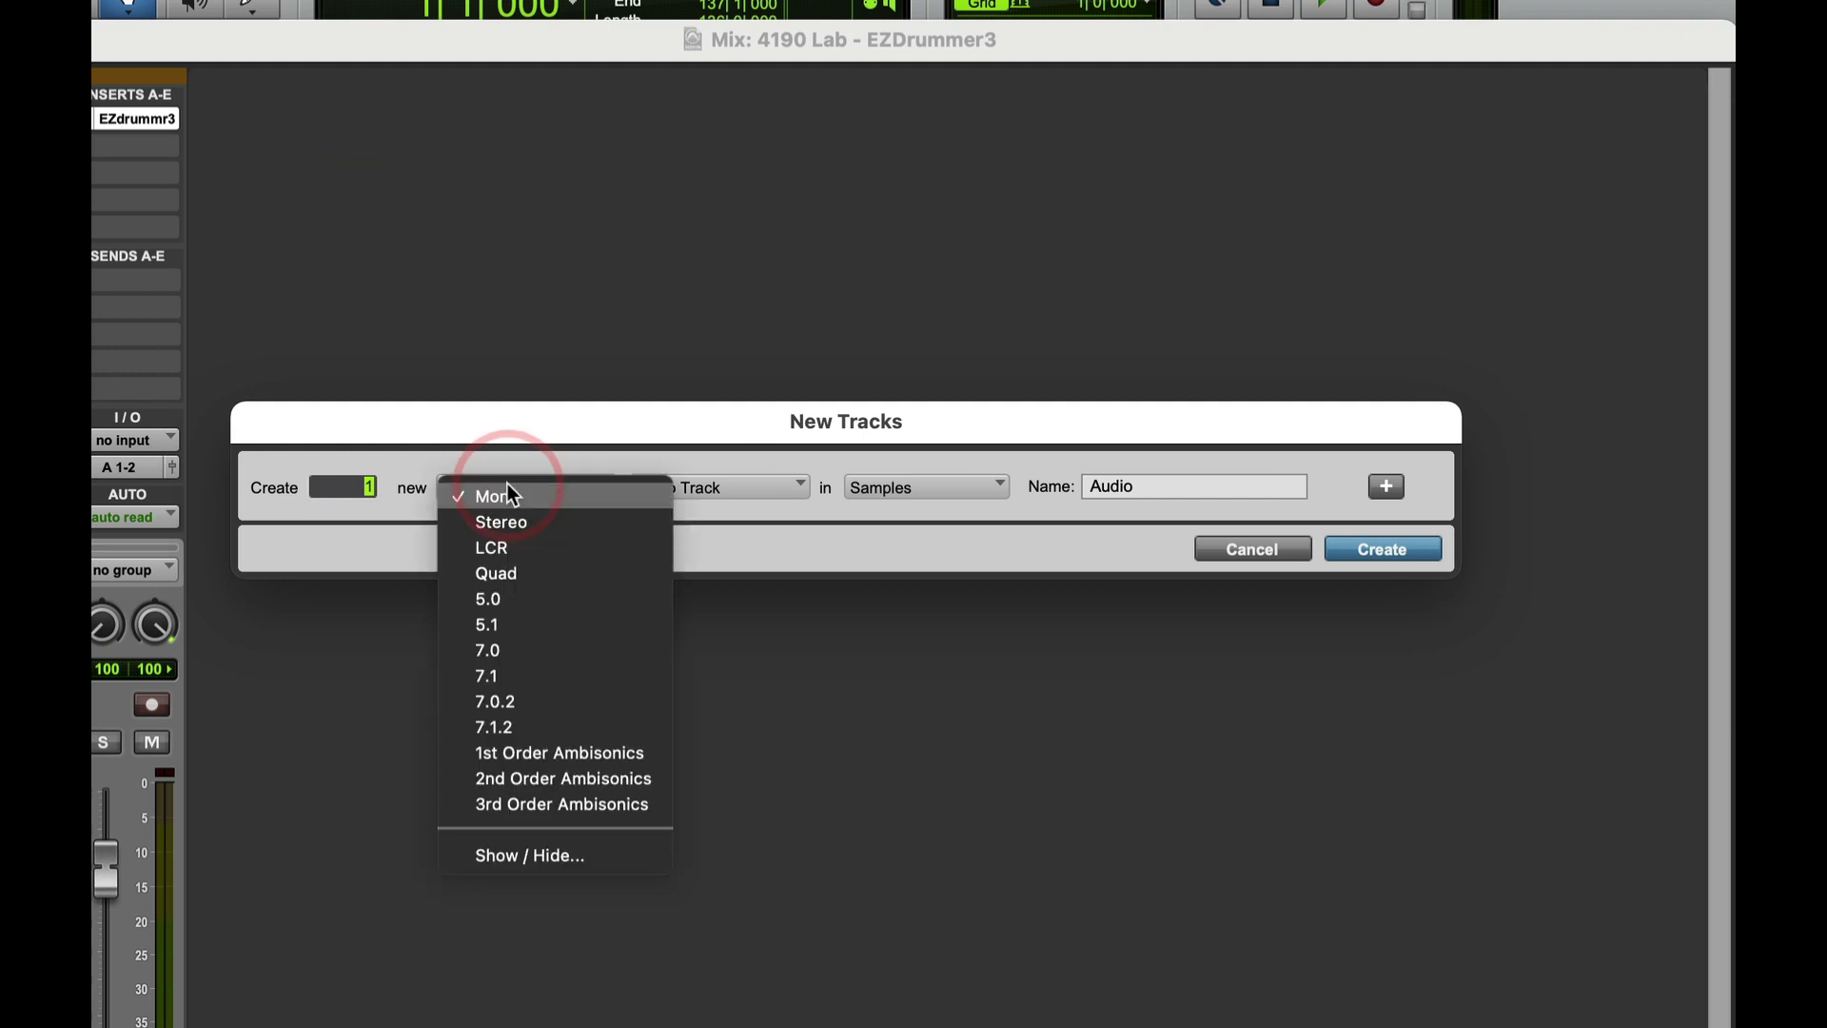
{"action": "left_click", "coordinate": [510, 490]}
{"action": "left_click", "coordinate": [675, 491]}
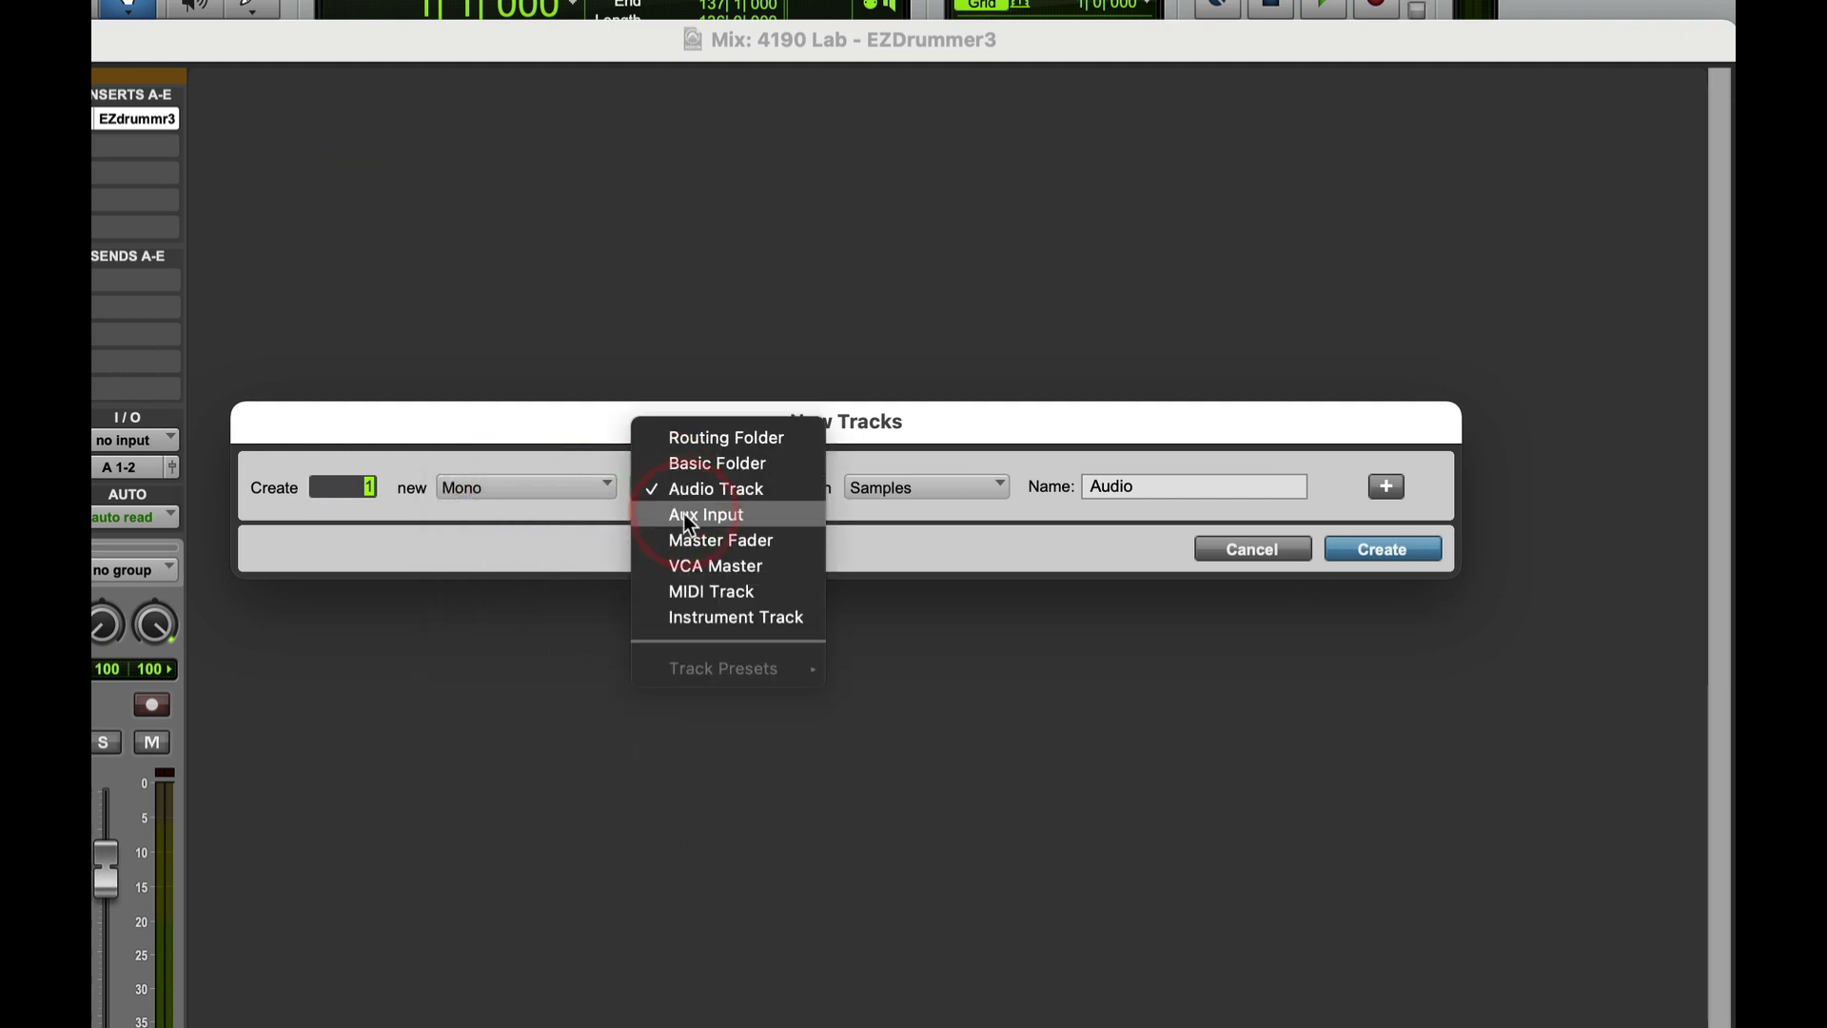
{"action": "left_click", "coordinate": [666, 514]}
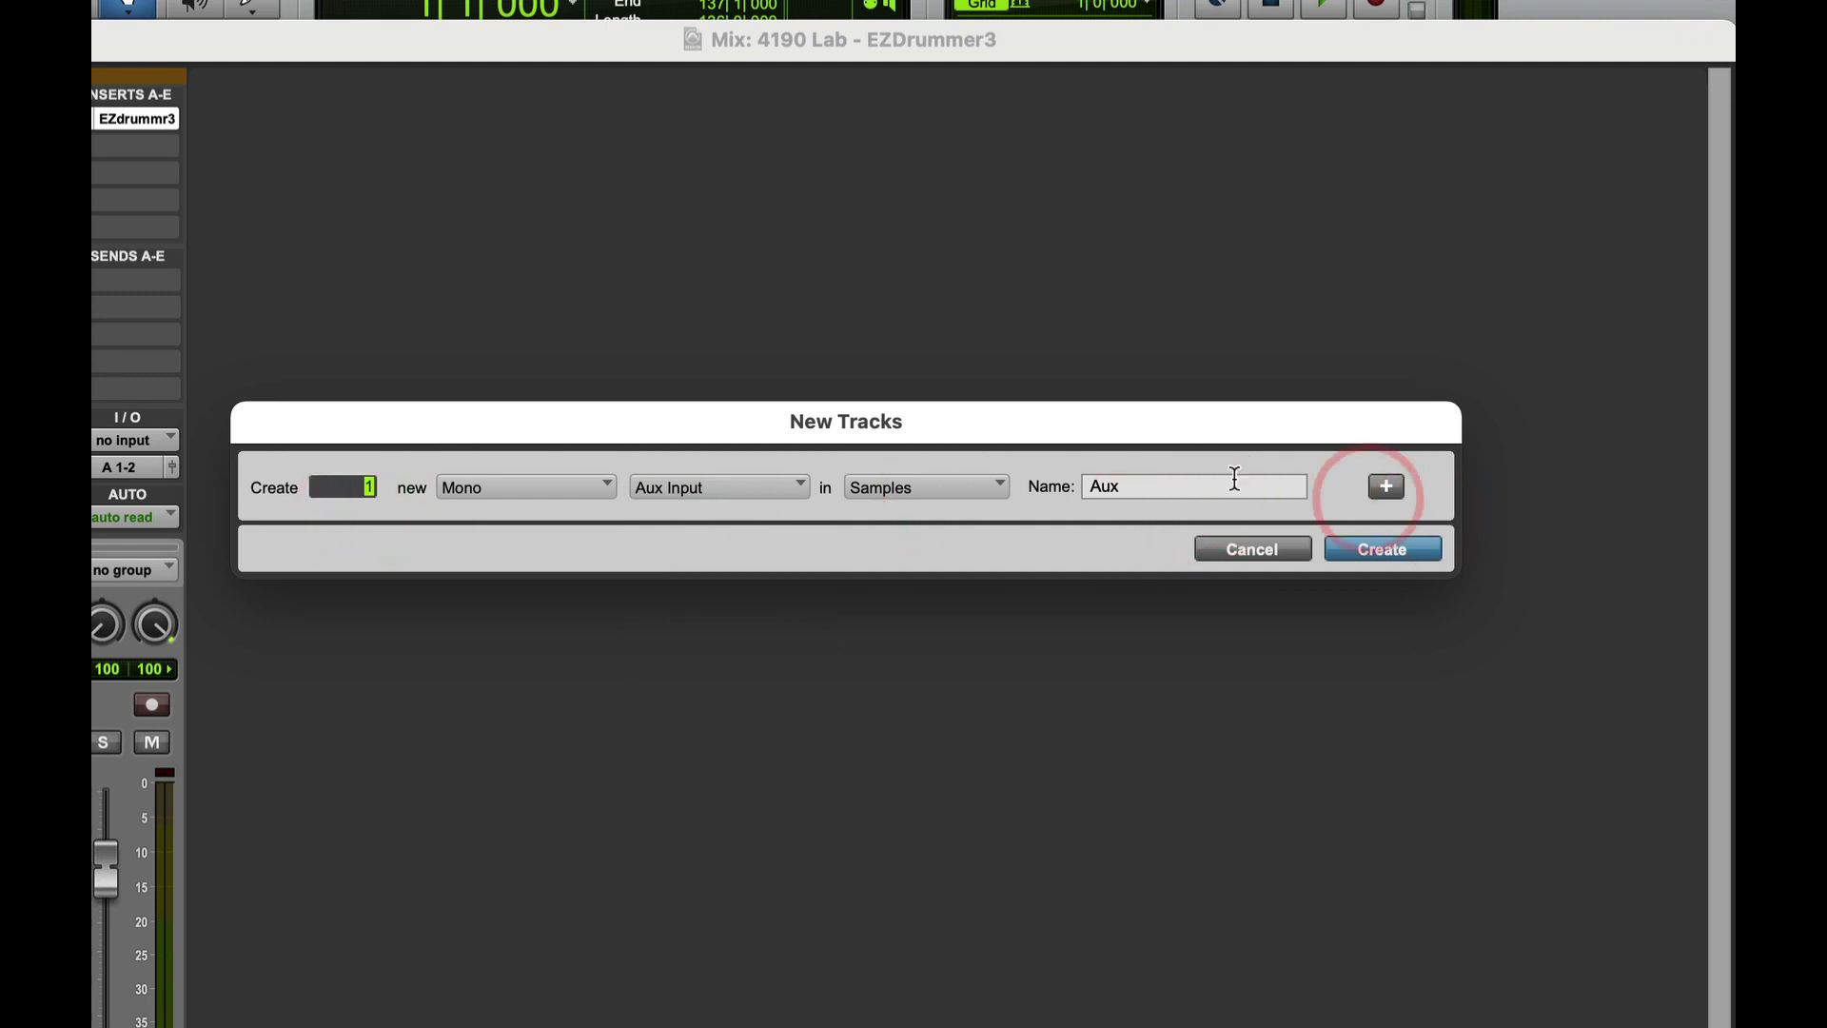
{"action": "left_click_drag", "start_coordinate": [1234, 479], "coordinate": [1067, 490]}
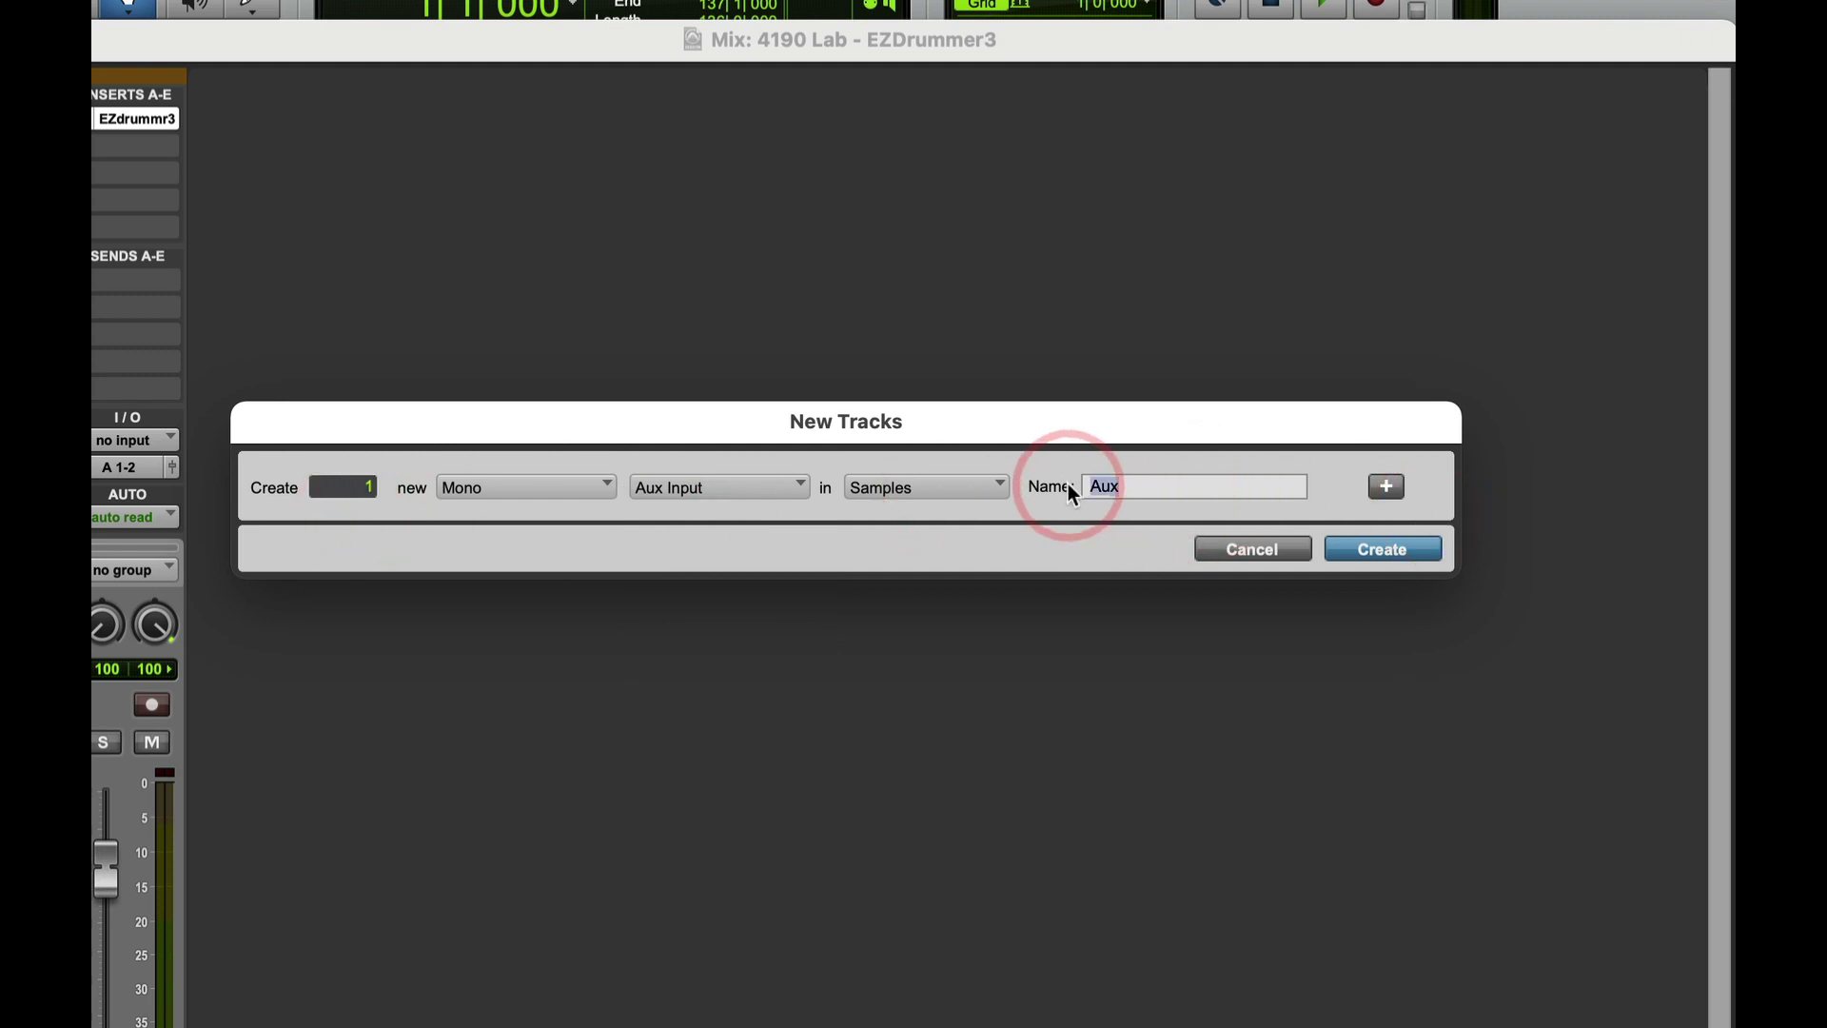
{"action": "type", "text": "SNR TOP"}
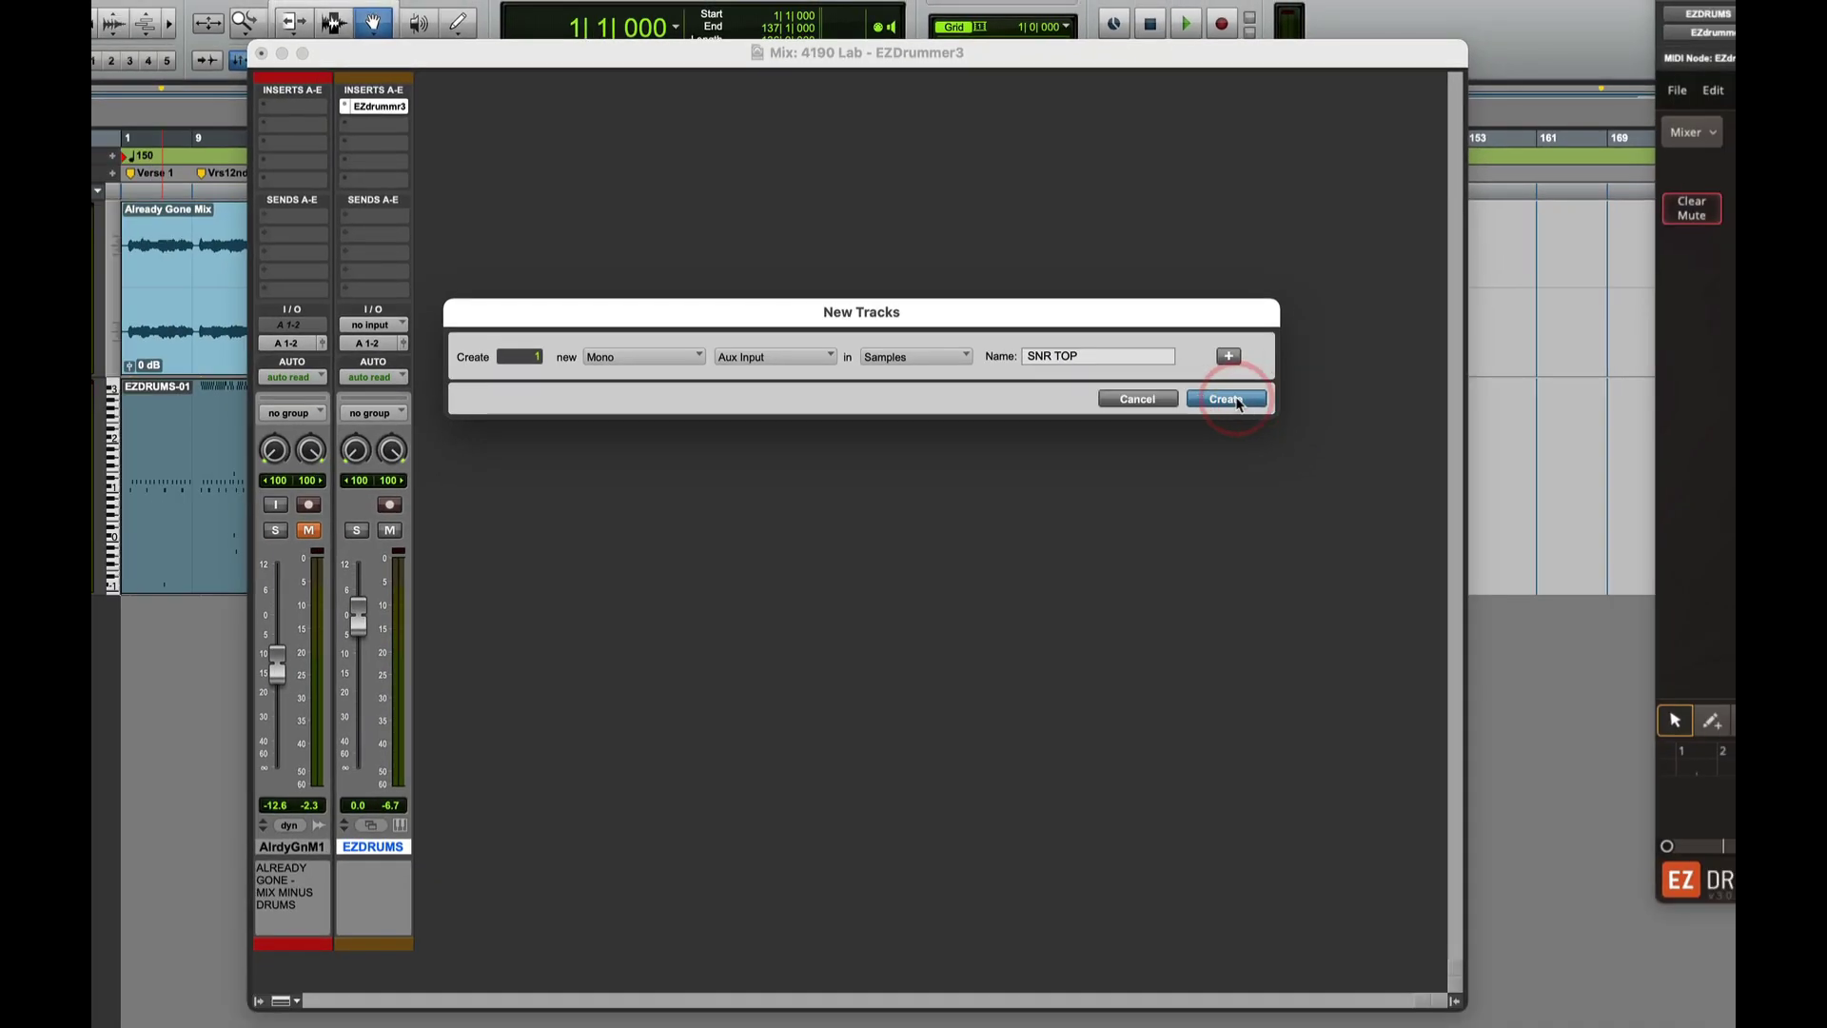
{"action": "left_click", "coordinate": [1398, 557]}
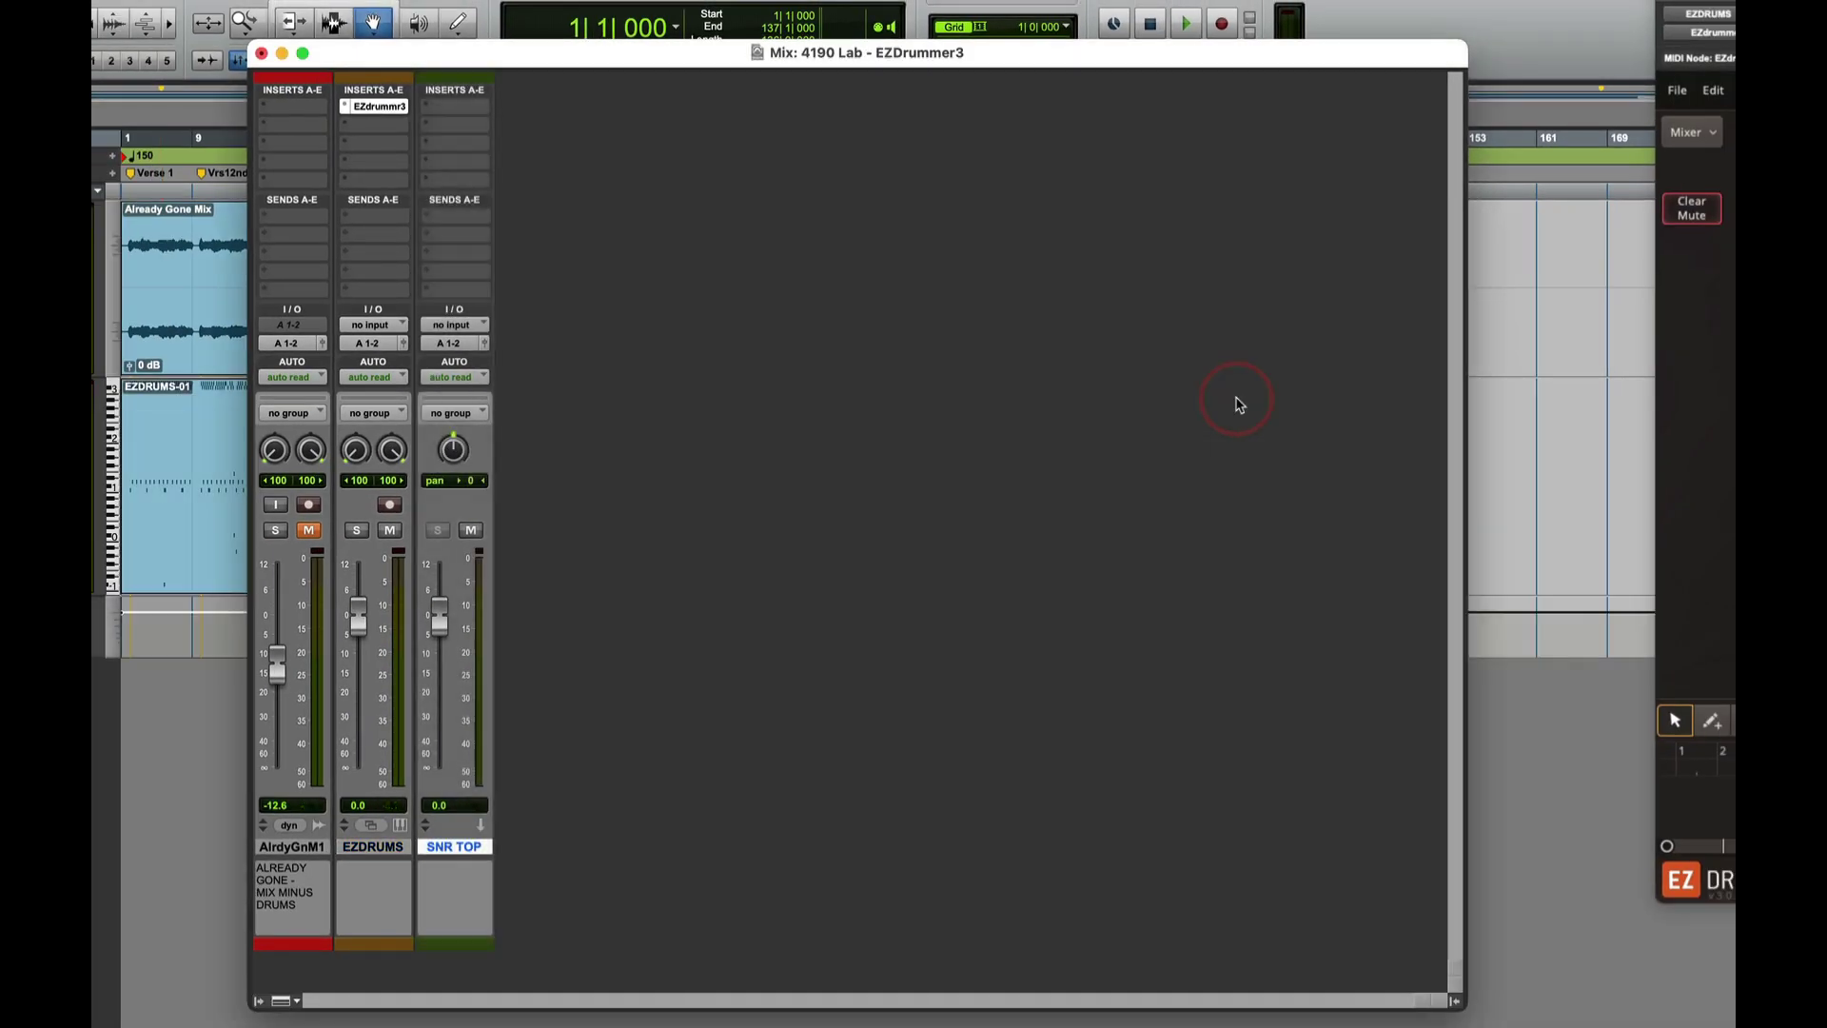
Create a mono Aux Input track named SNR BOT.
{"action": "key", "text": "shift+super+n"}
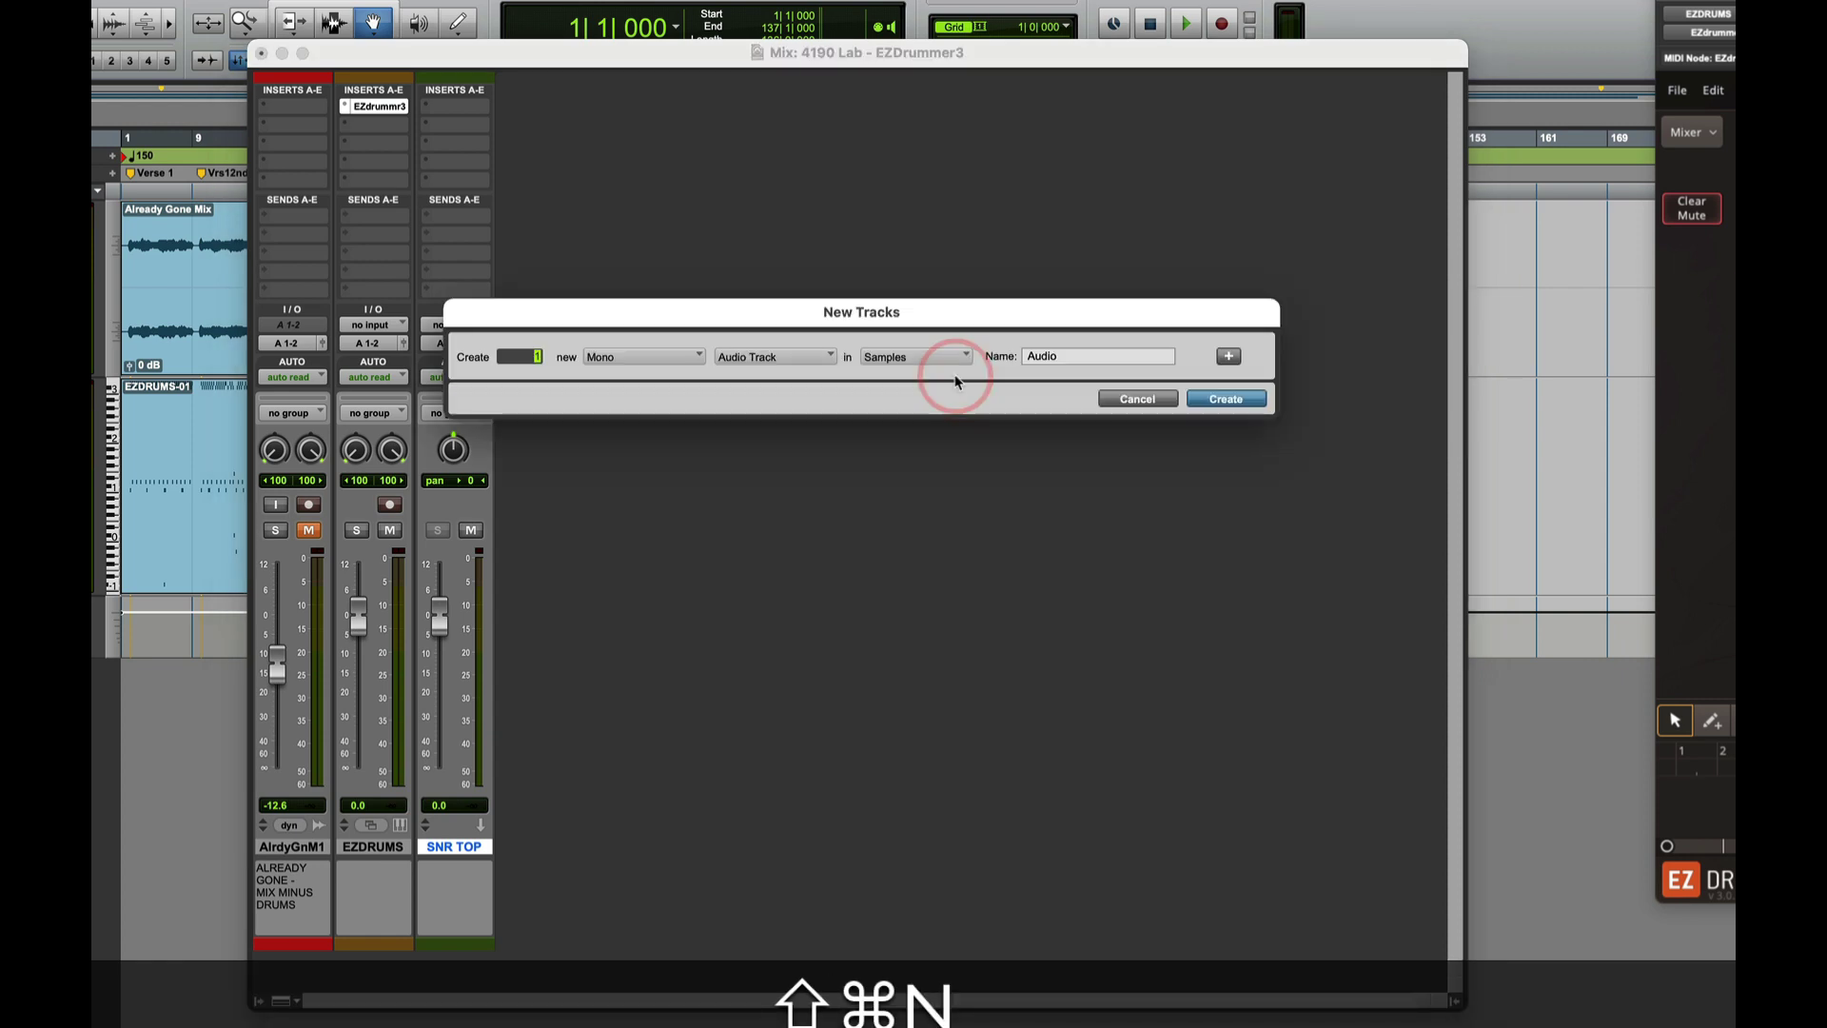
{"action": "left_click", "coordinate": [750, 356]}
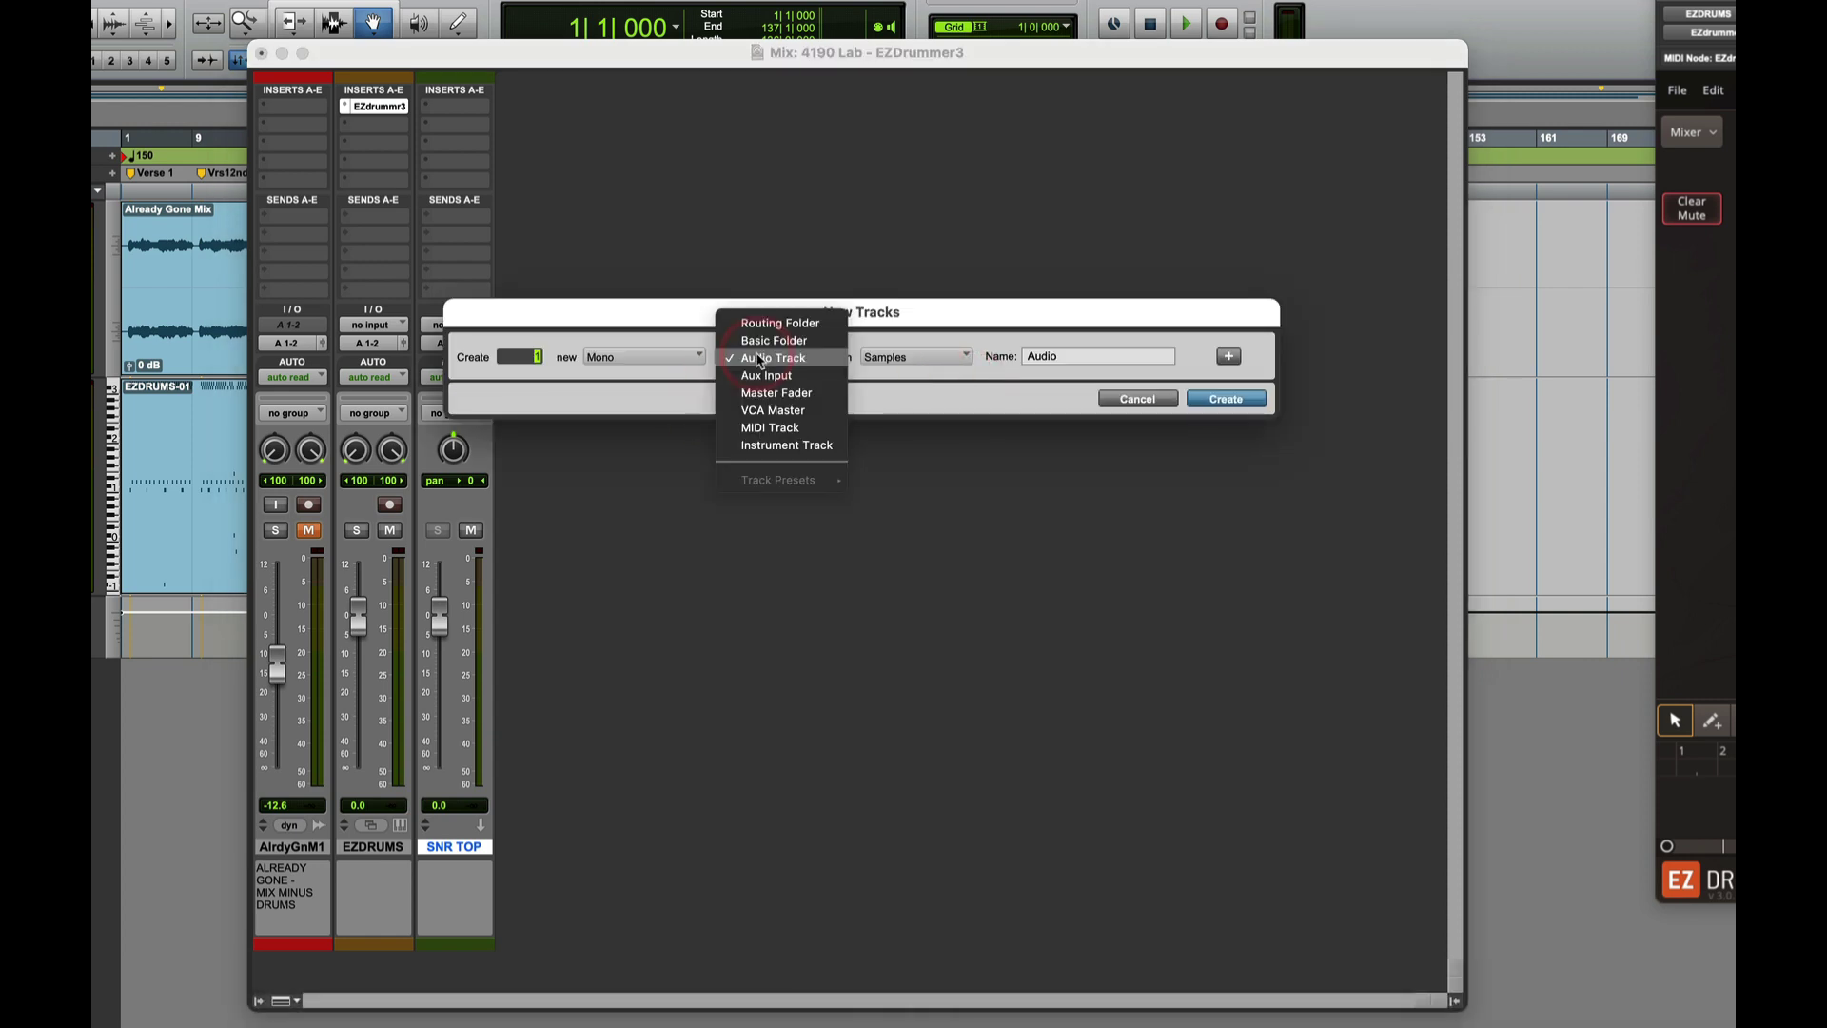
{"action": "left_click", "coordinate": [769, 375]}
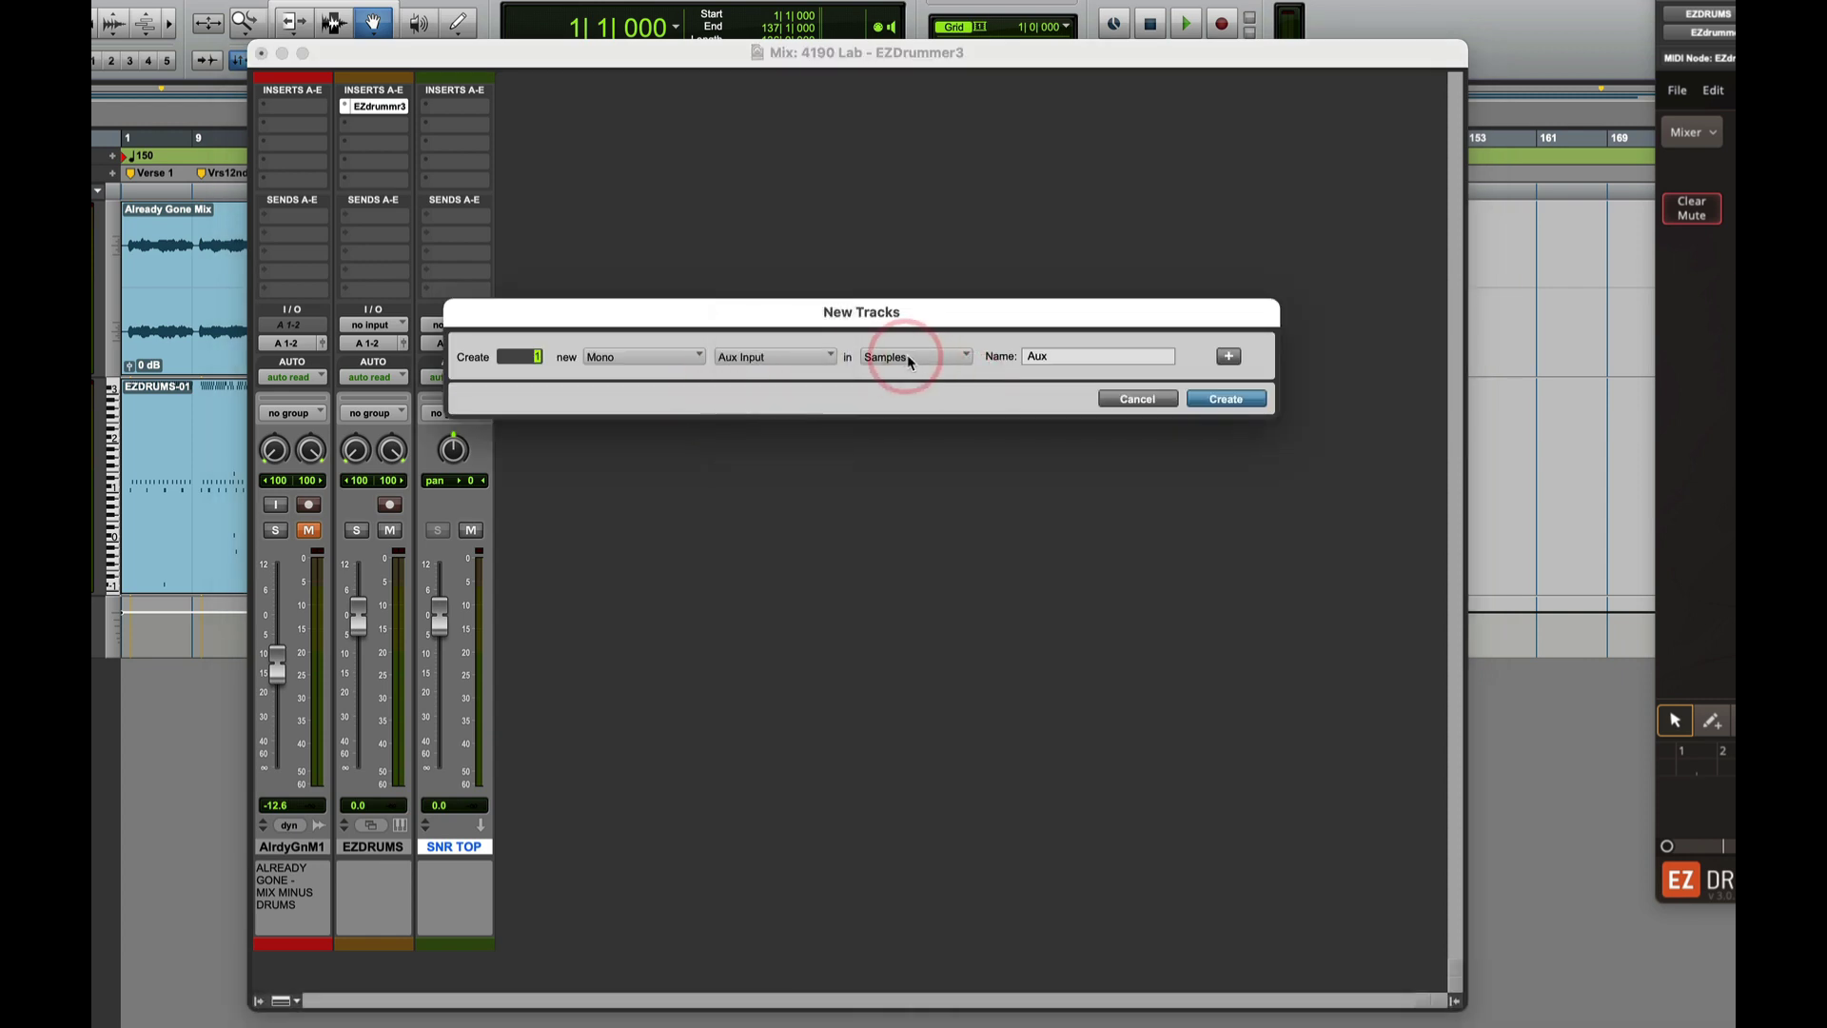
{"action": "left_click_drag", "start_coordinate": [1094, 358], "coordinate": [1011, 355]}
{"action": "type", "text": "SNR B"}
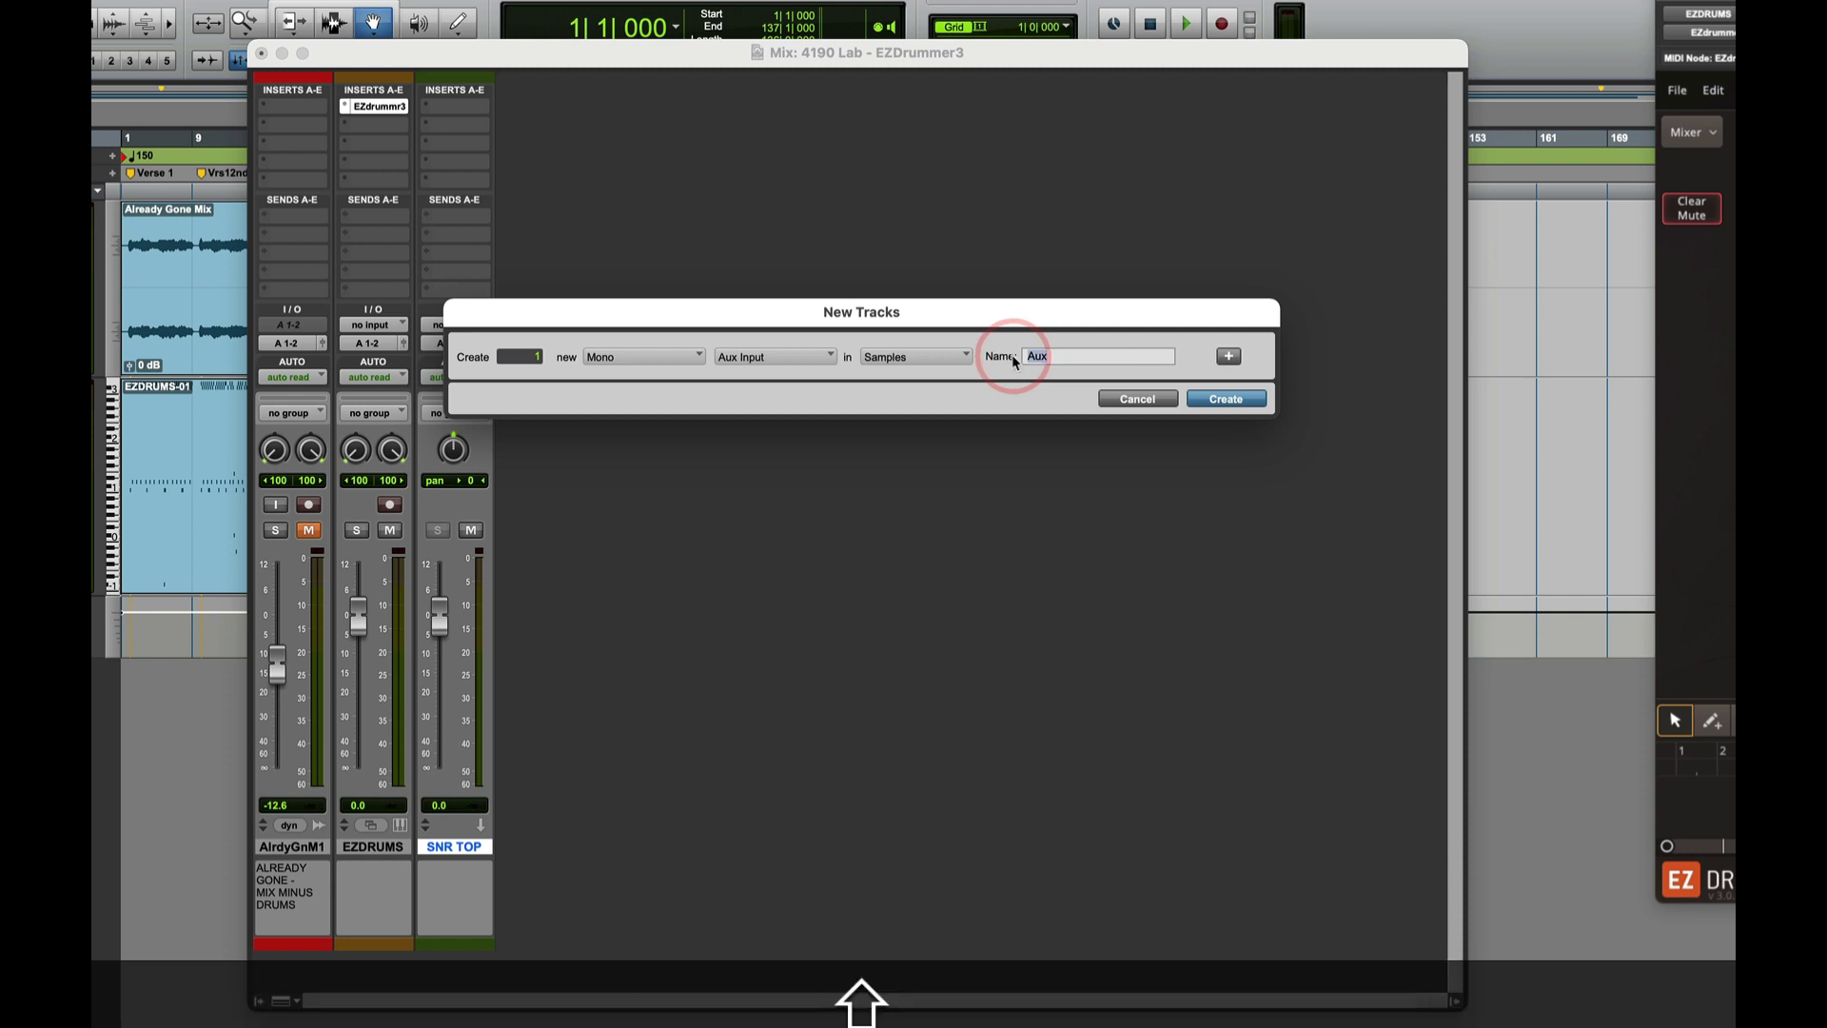
{"action": "type", "text": "OT"}
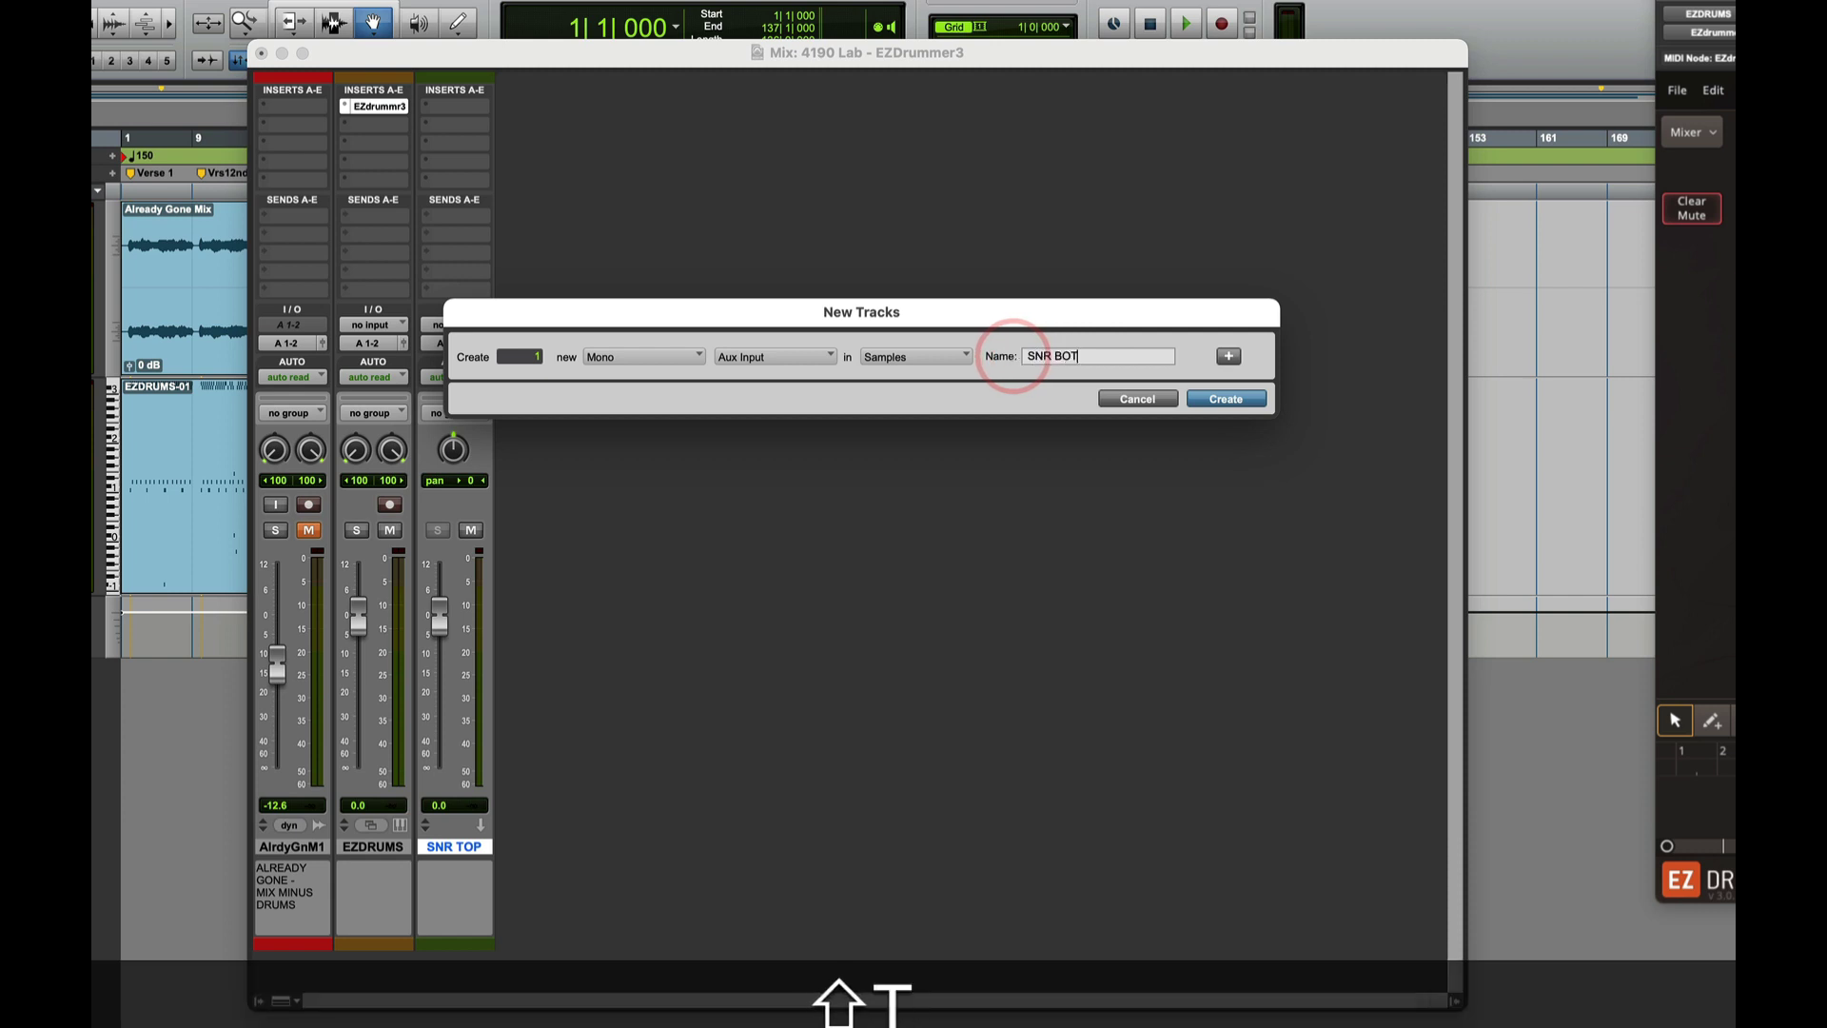
{"action": "left_click", "coordinate": [1221, 399]}
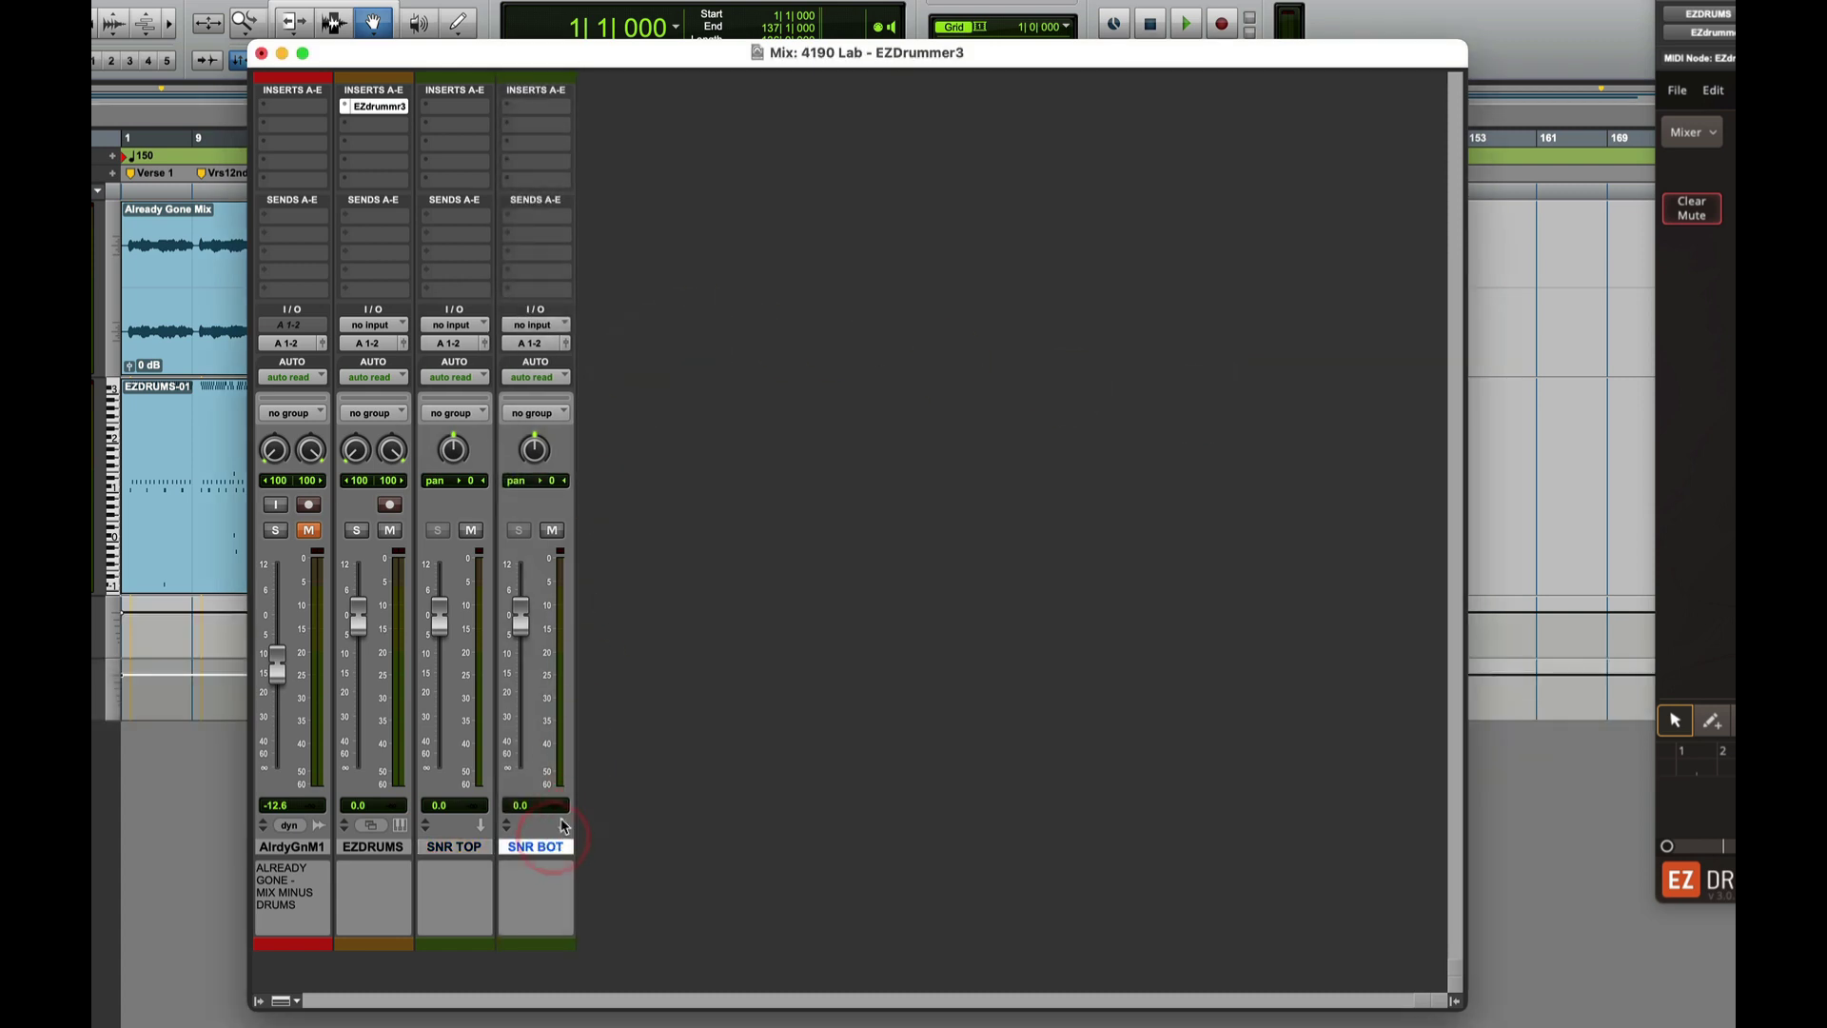
Create a mono Aux Input track named HAT.
{"action": "key", "text": "shift+super+n"}
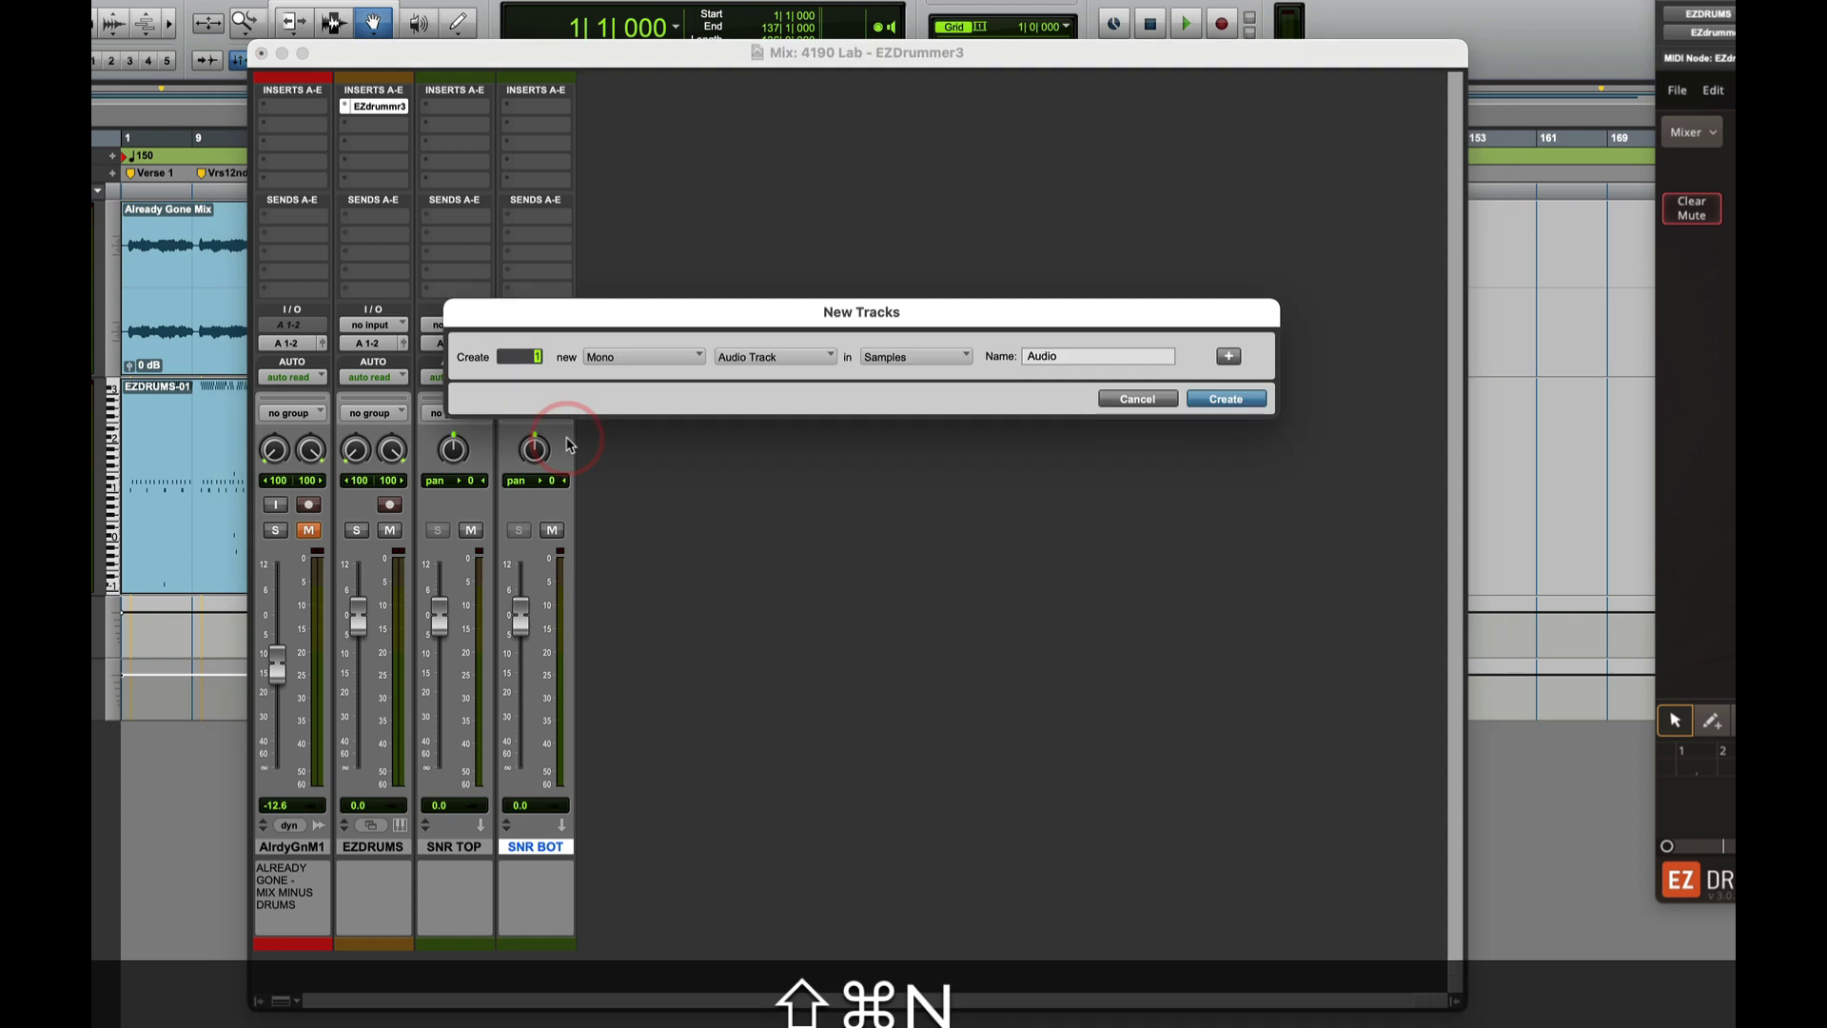
{"action": "left_click", "coordinate": [764, 358]}
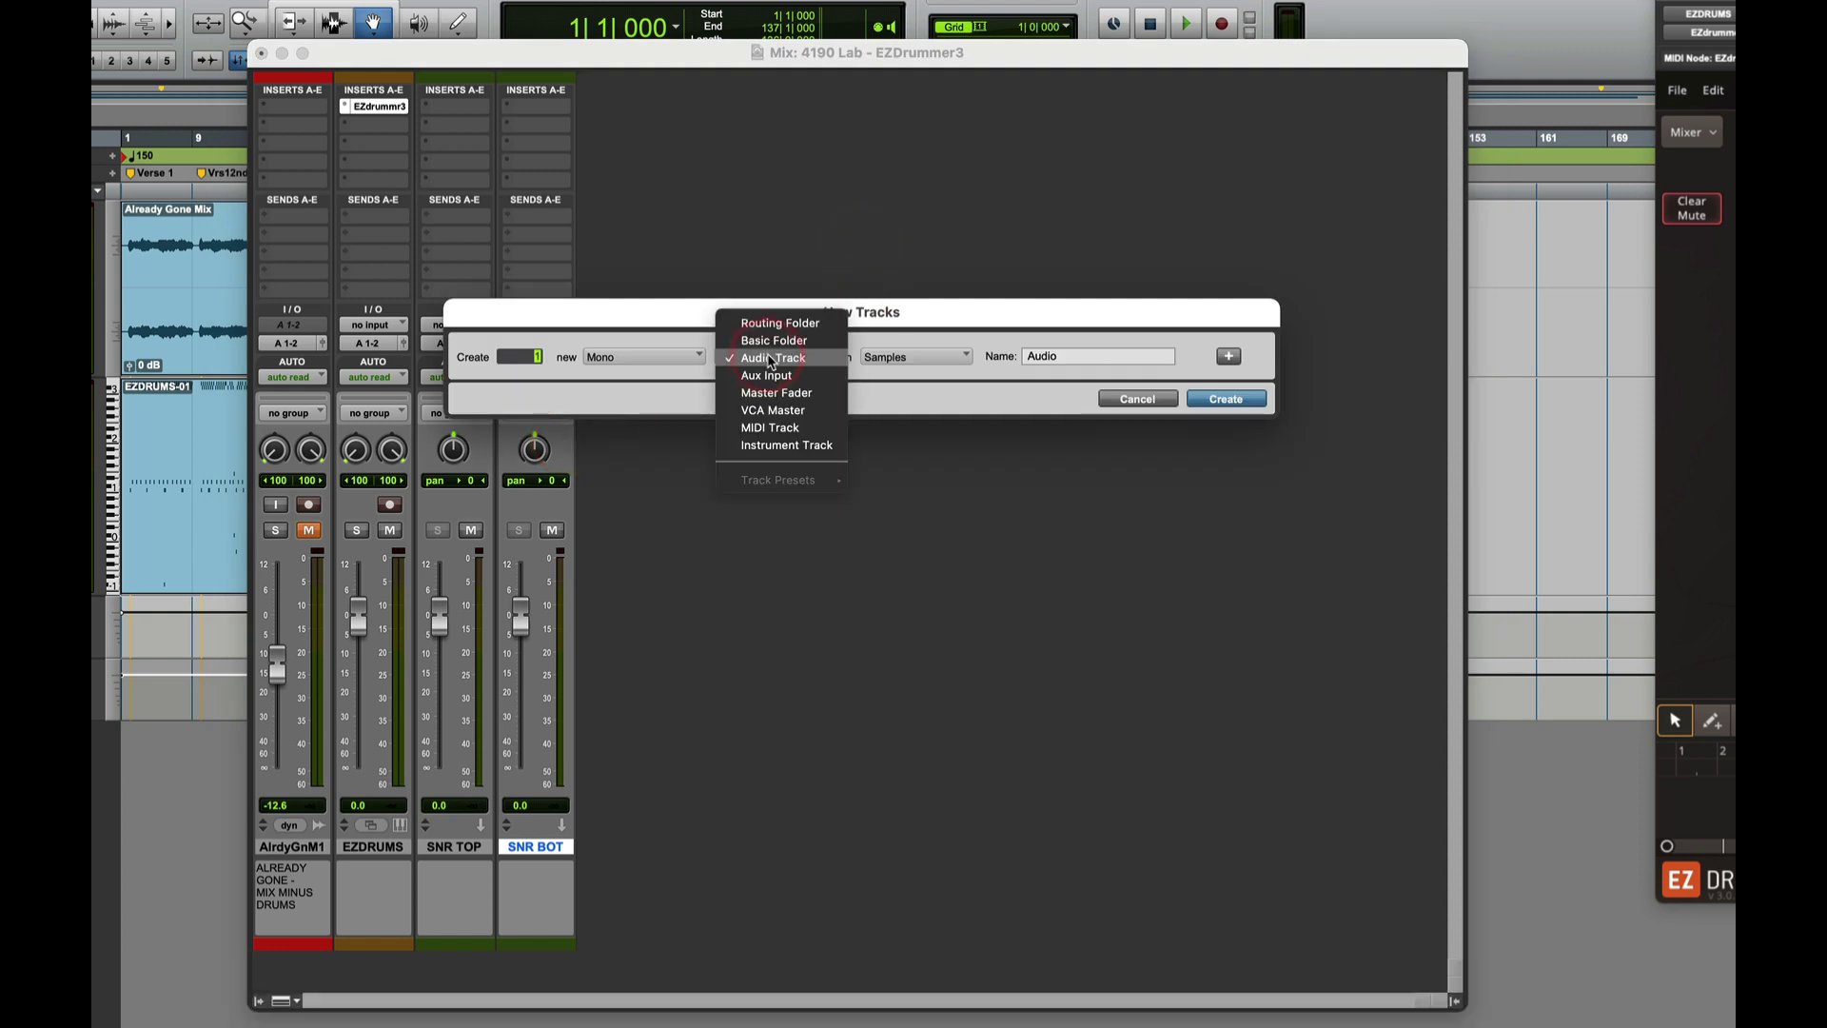
{"action": "left_click", "coordinate": [766, 375]}
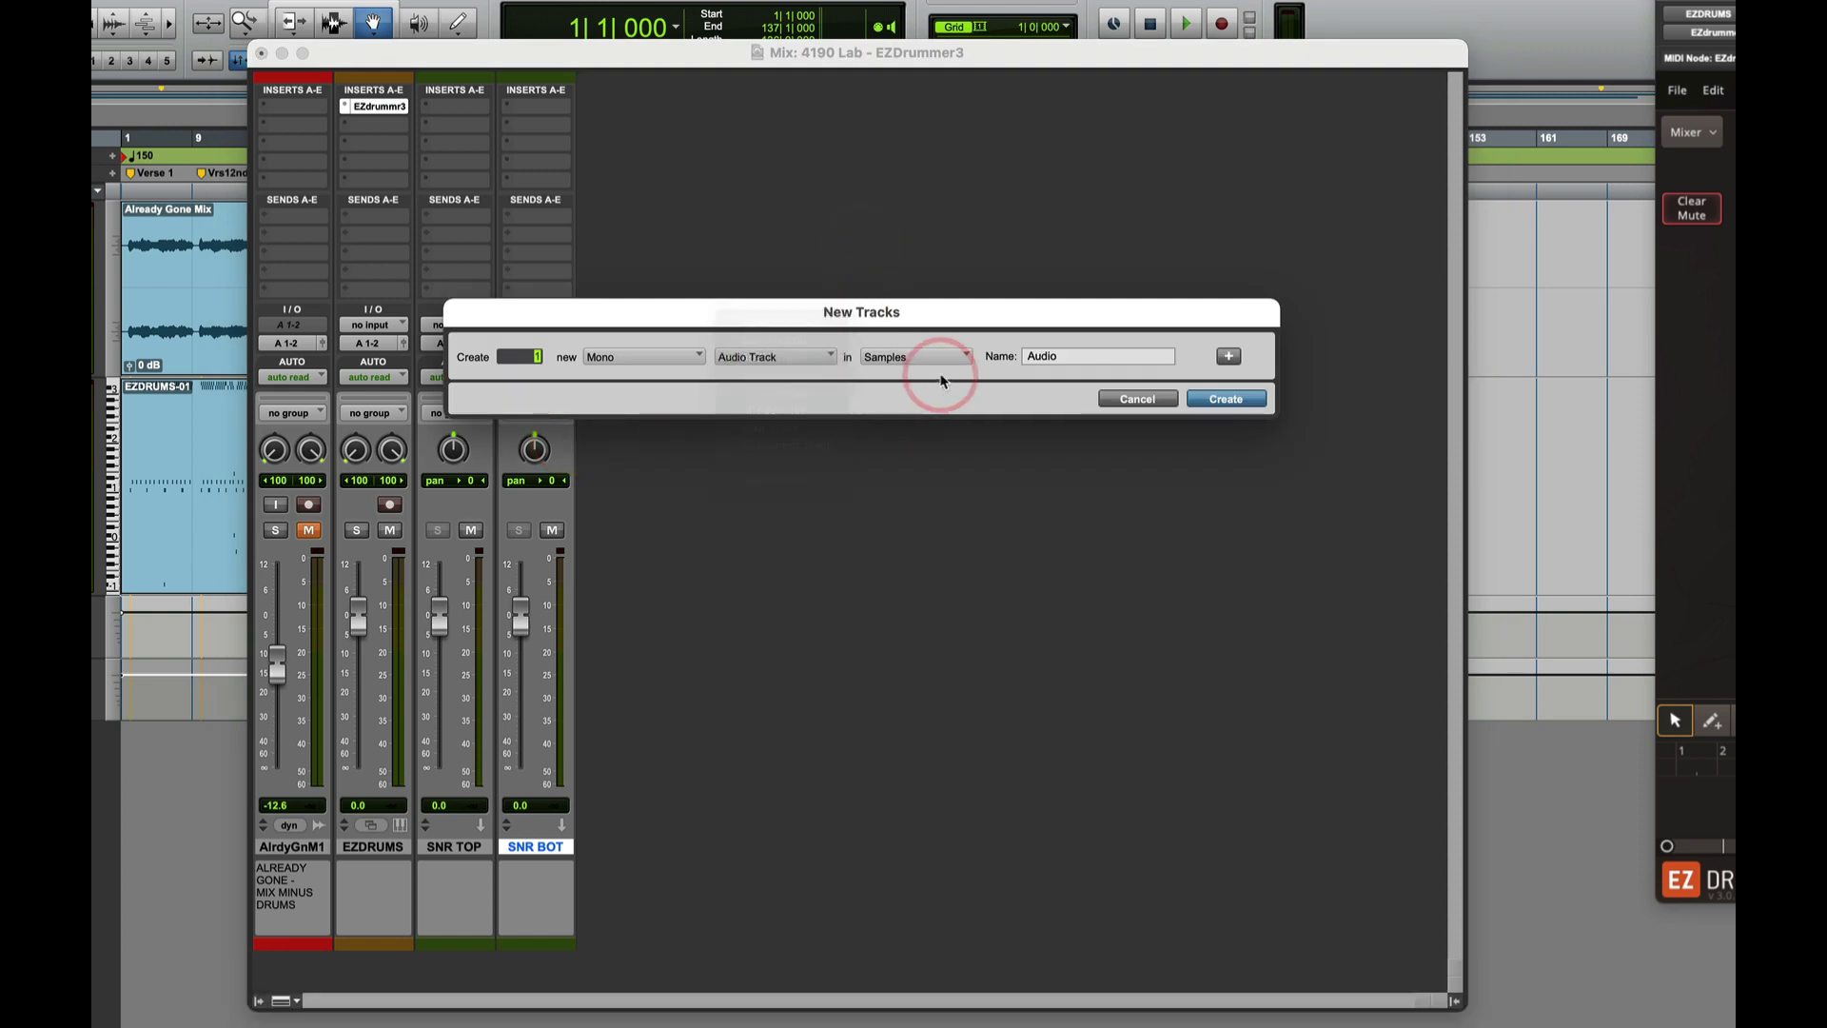
{"action": "left_click", "coordinate": [1073, 357]}
{"action": "type", "text": "HAT"}
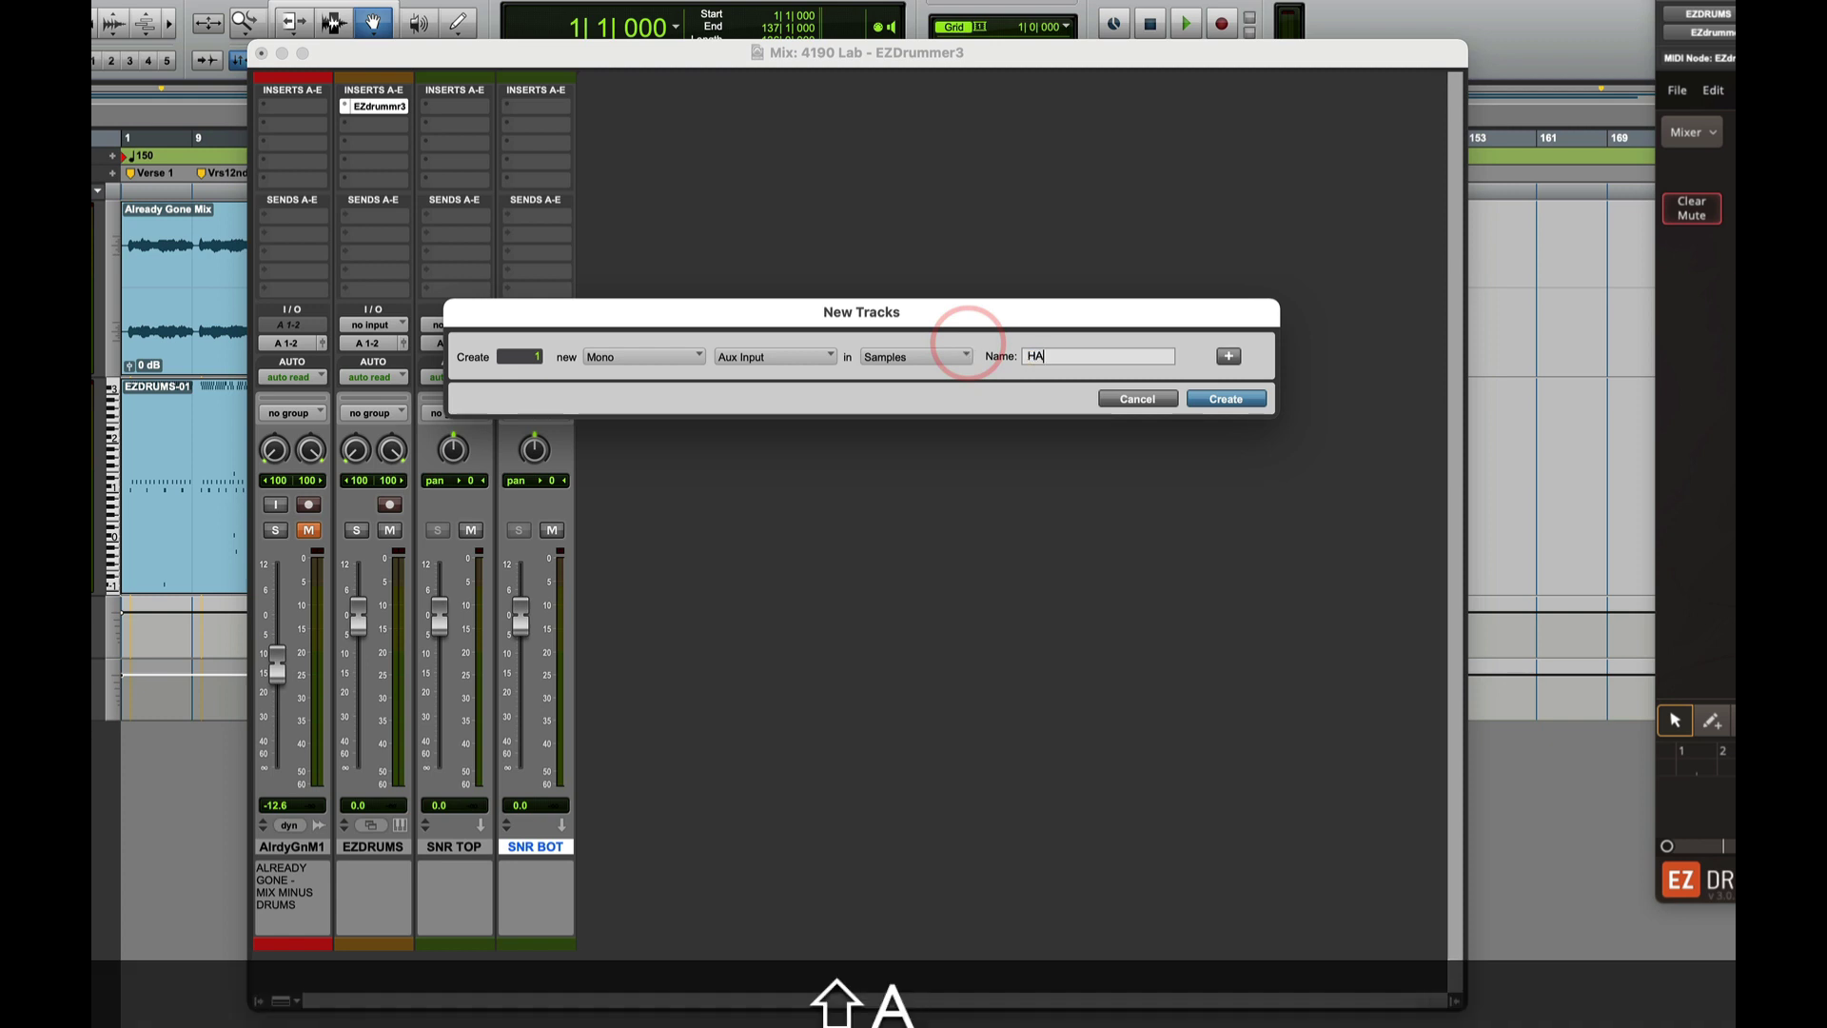
{"action": "left_click", "coordinate": [1224, 399]}
Start setting up four stereo aux tracks named TOMS, then cancel the dialog.
{"action": "key", "text": "shift+super+n"}
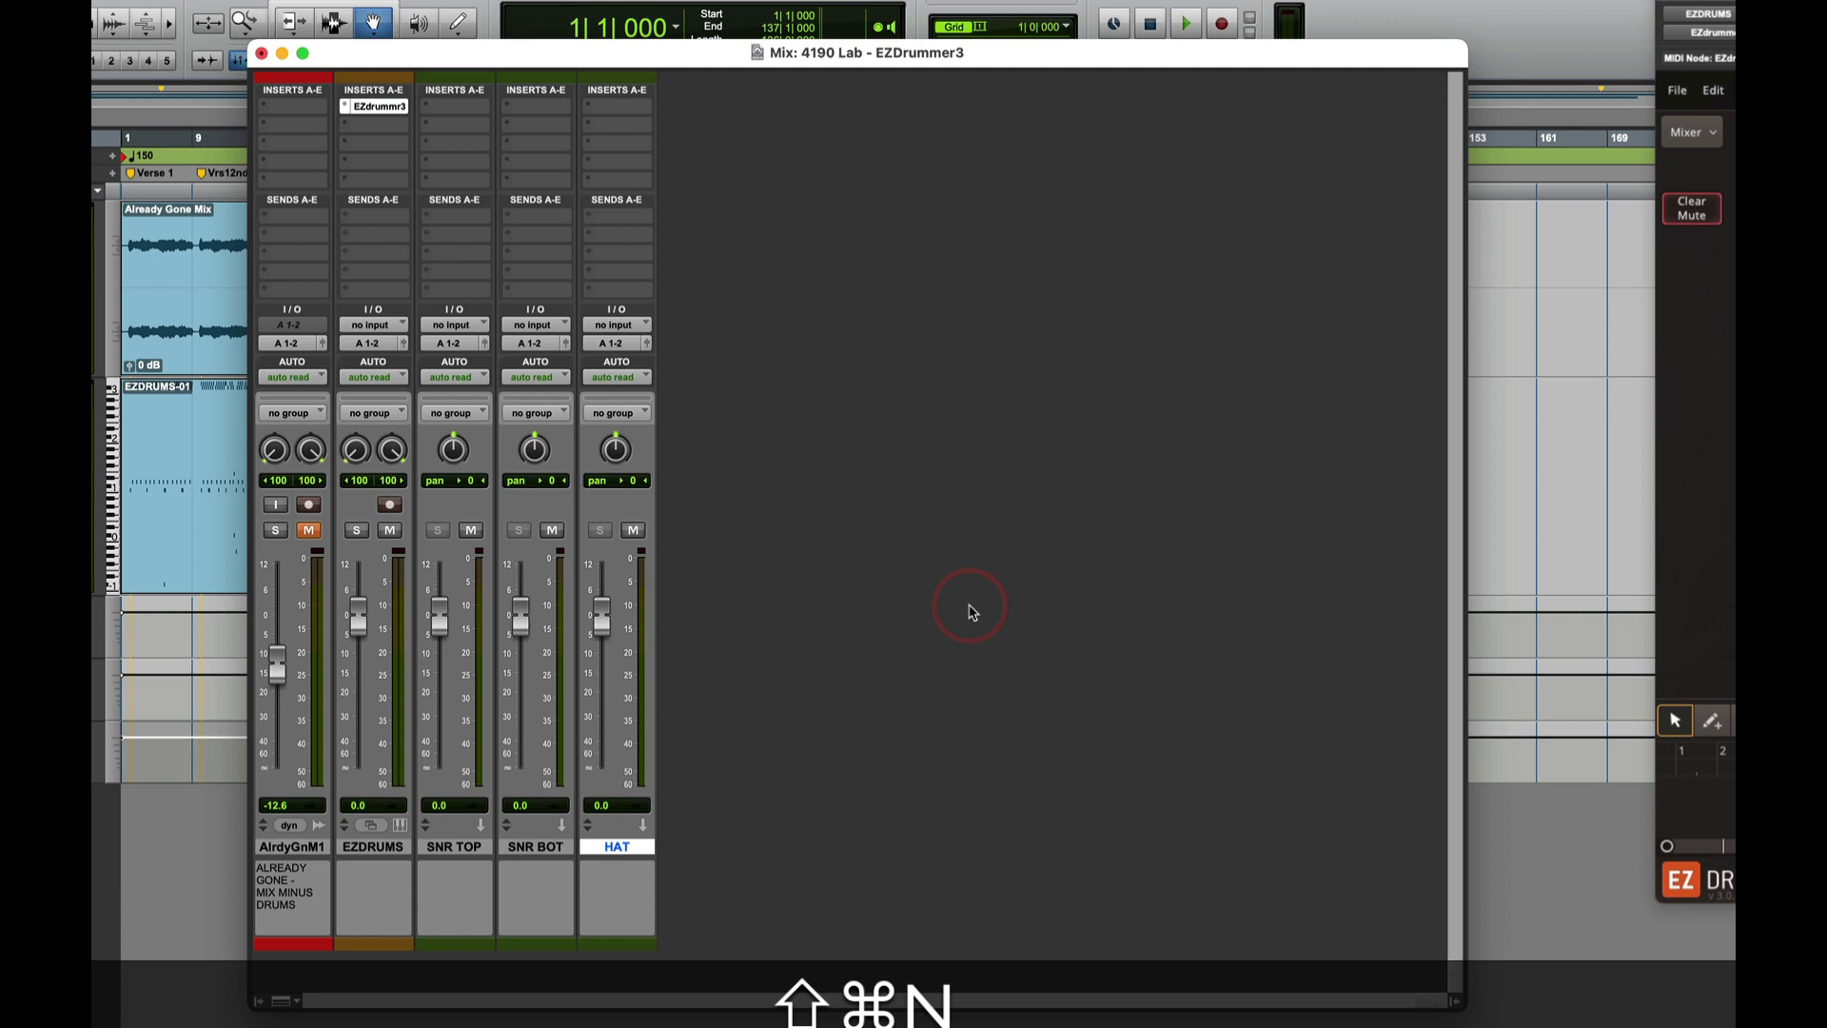
{"action": "left_click", "coordinate": [643, 361]}
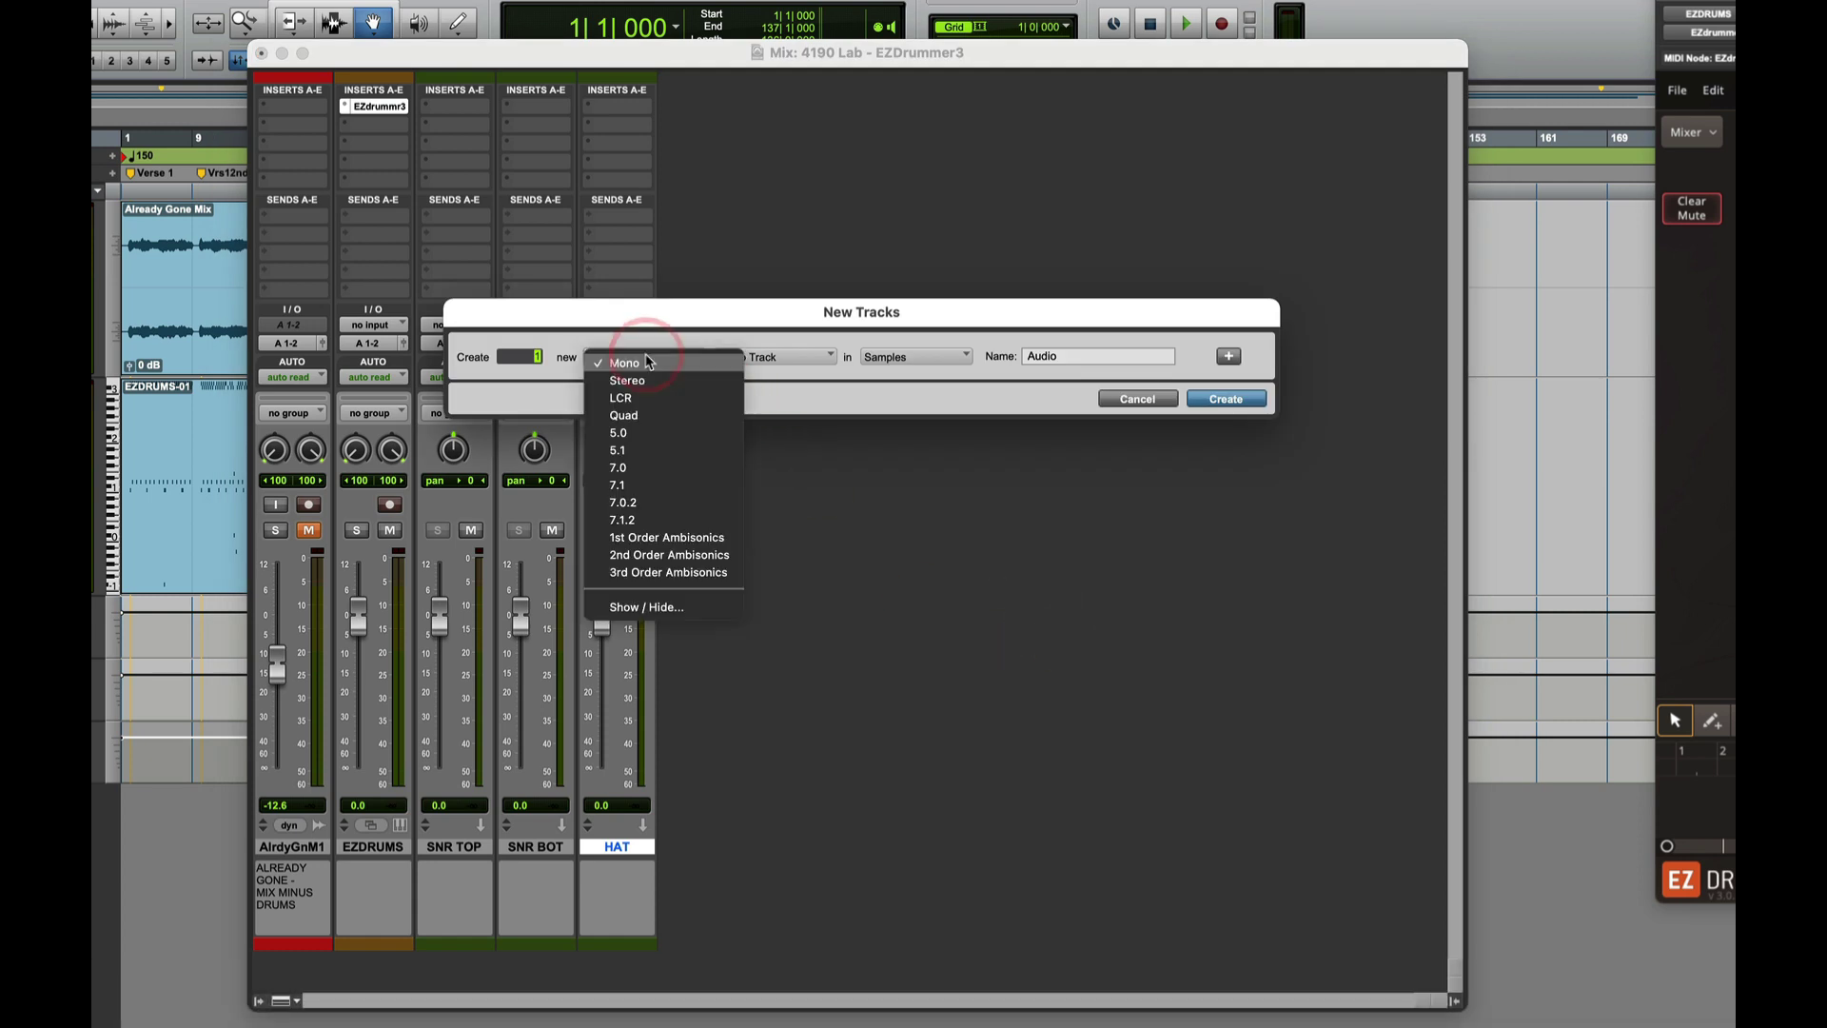
{"action": "left_click", "coordinate": [627, 380]}
{"action": "left_click", "coordinate": [776, 356]}
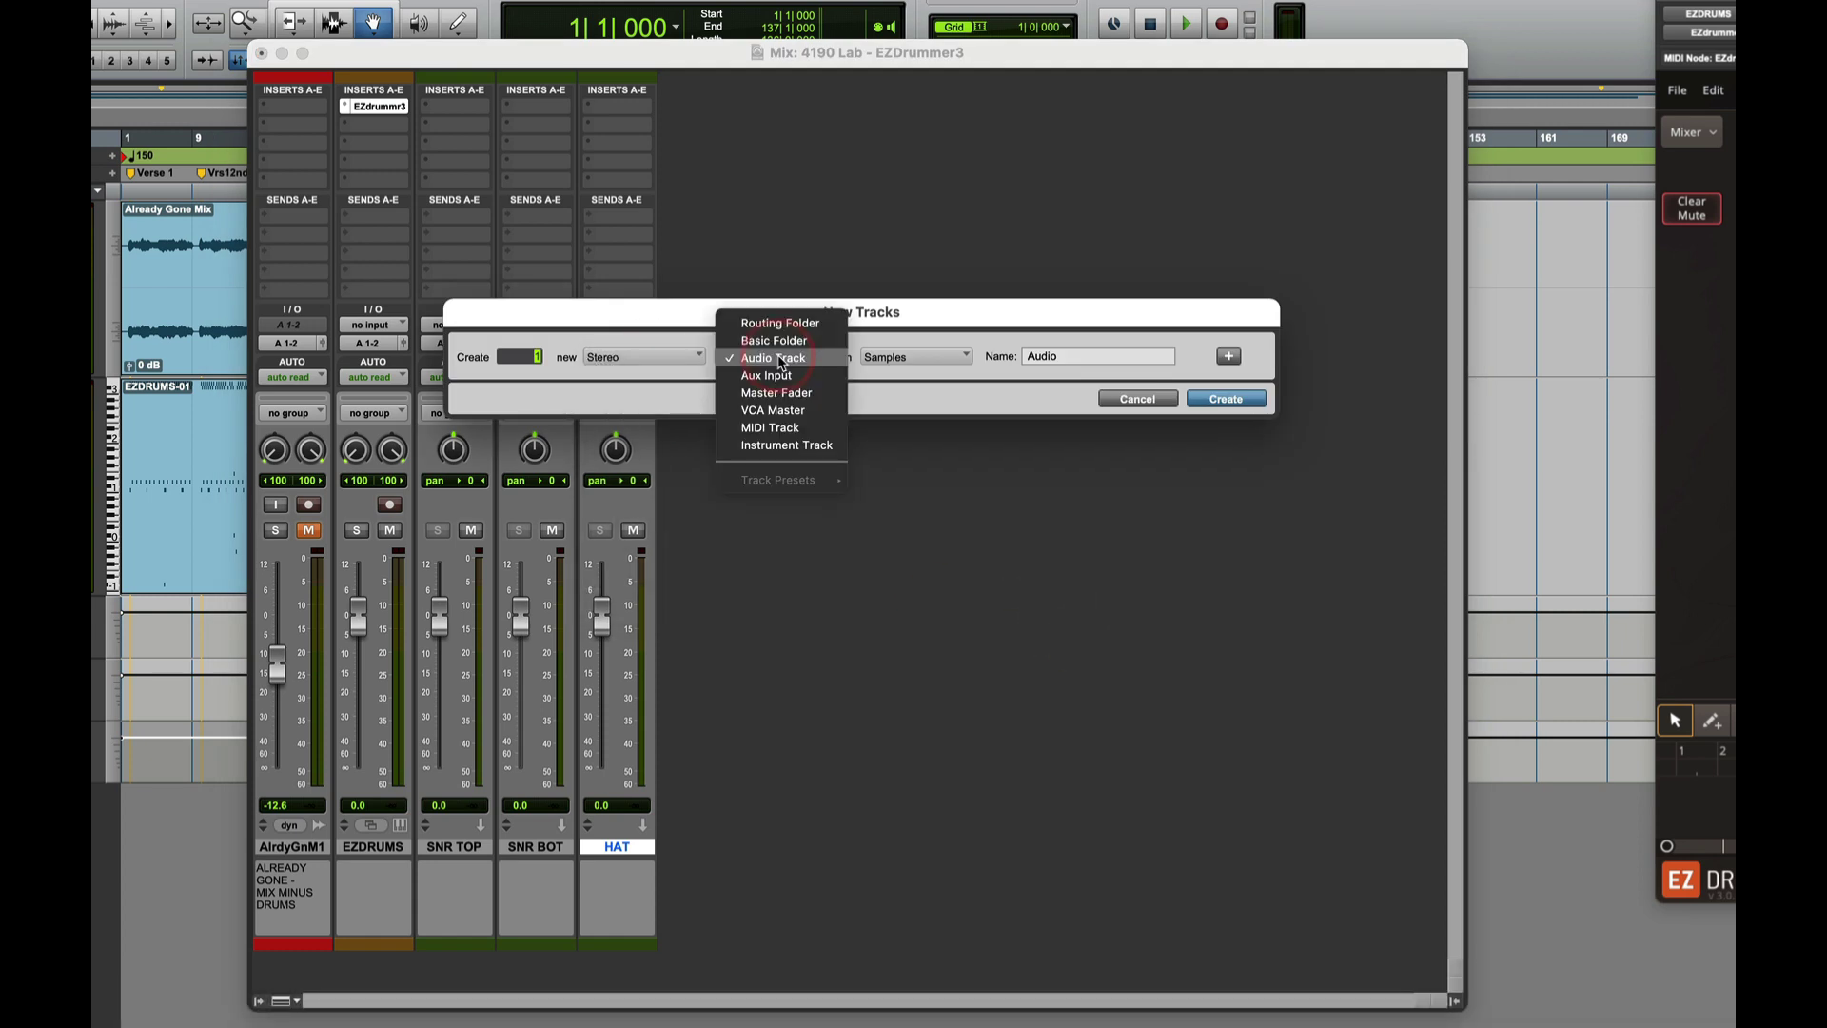
{"action": "left_click", "coordinate": [782, 376]}
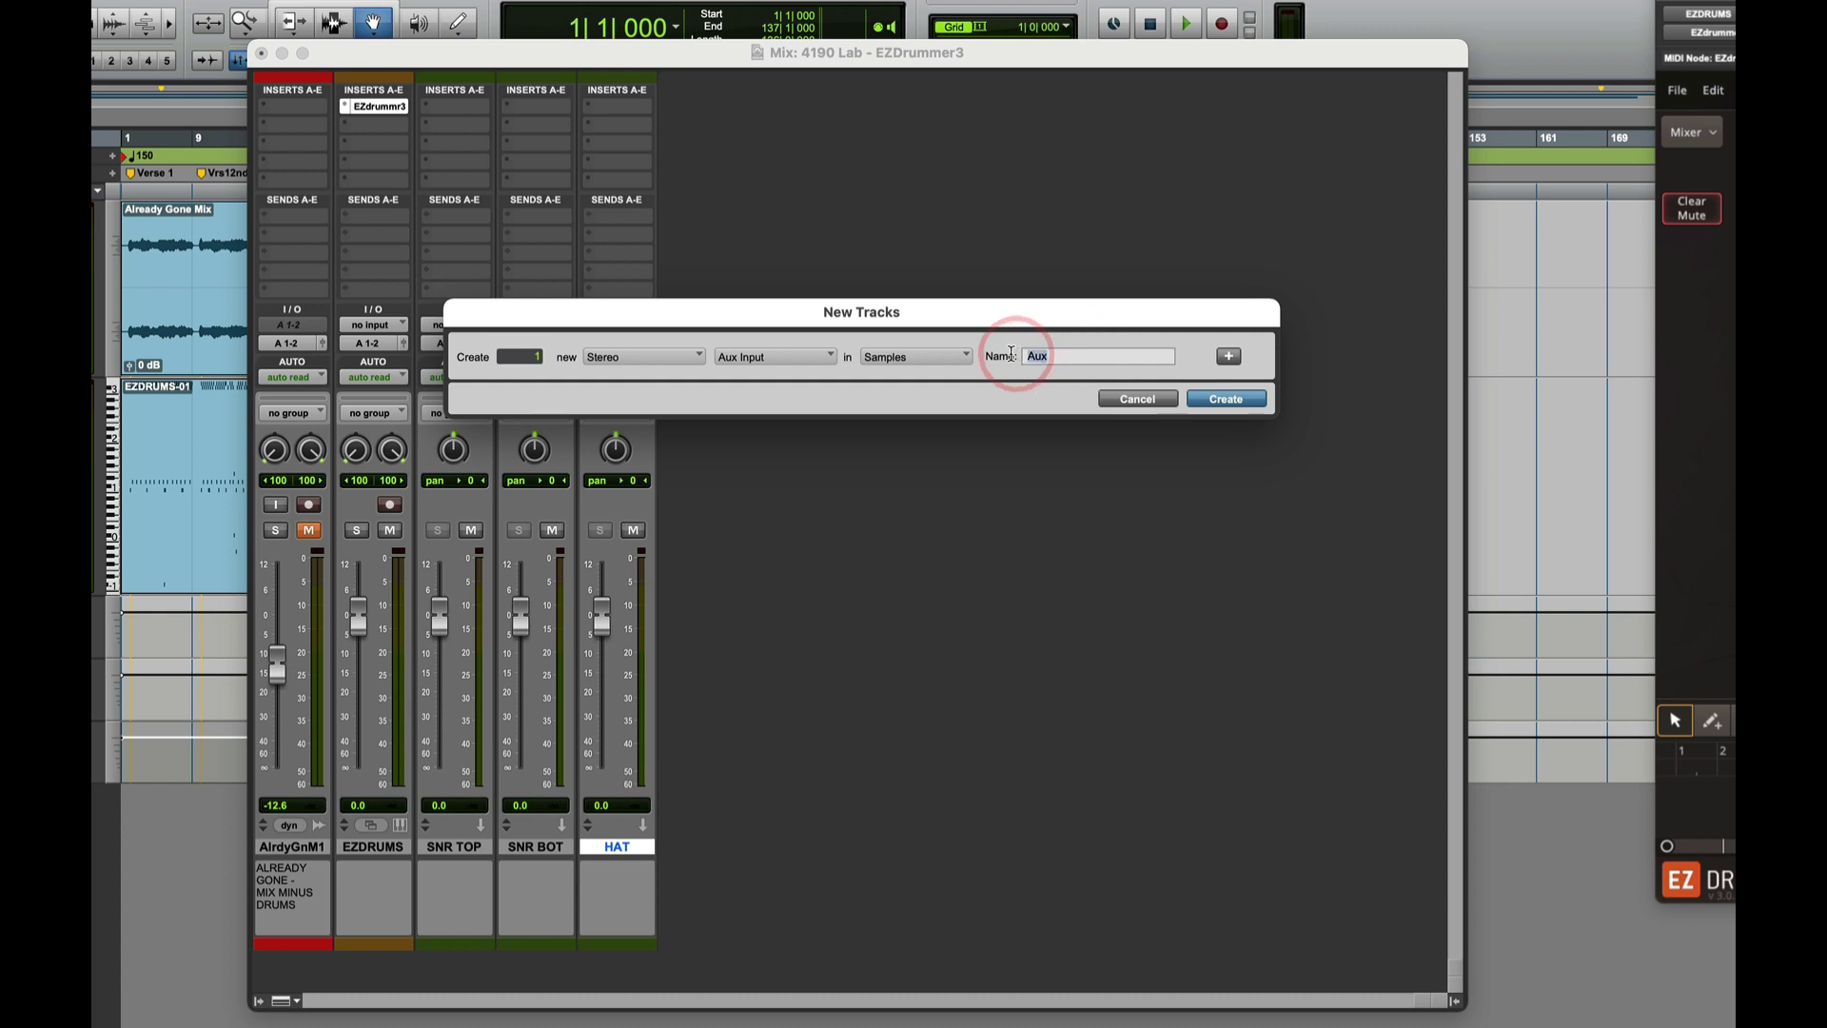
{"action": "type", "text": "TOMS"}
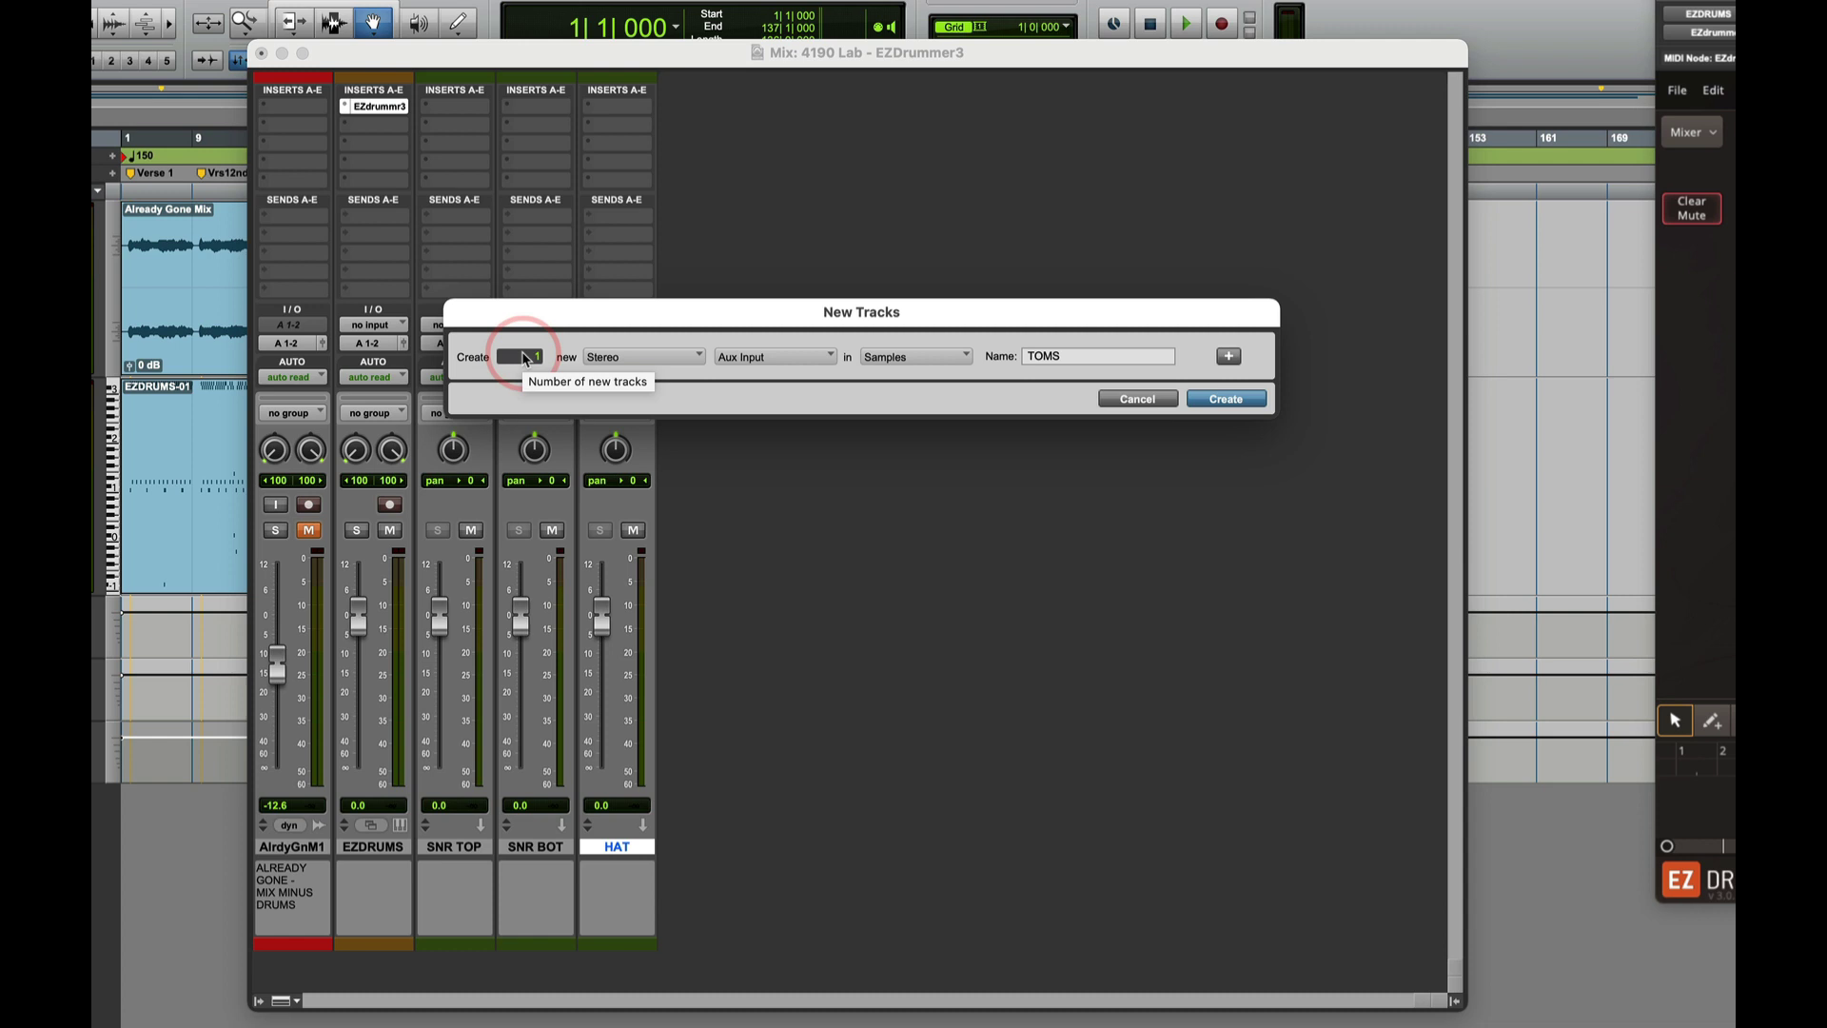
{"action": "type", "text": "4"}
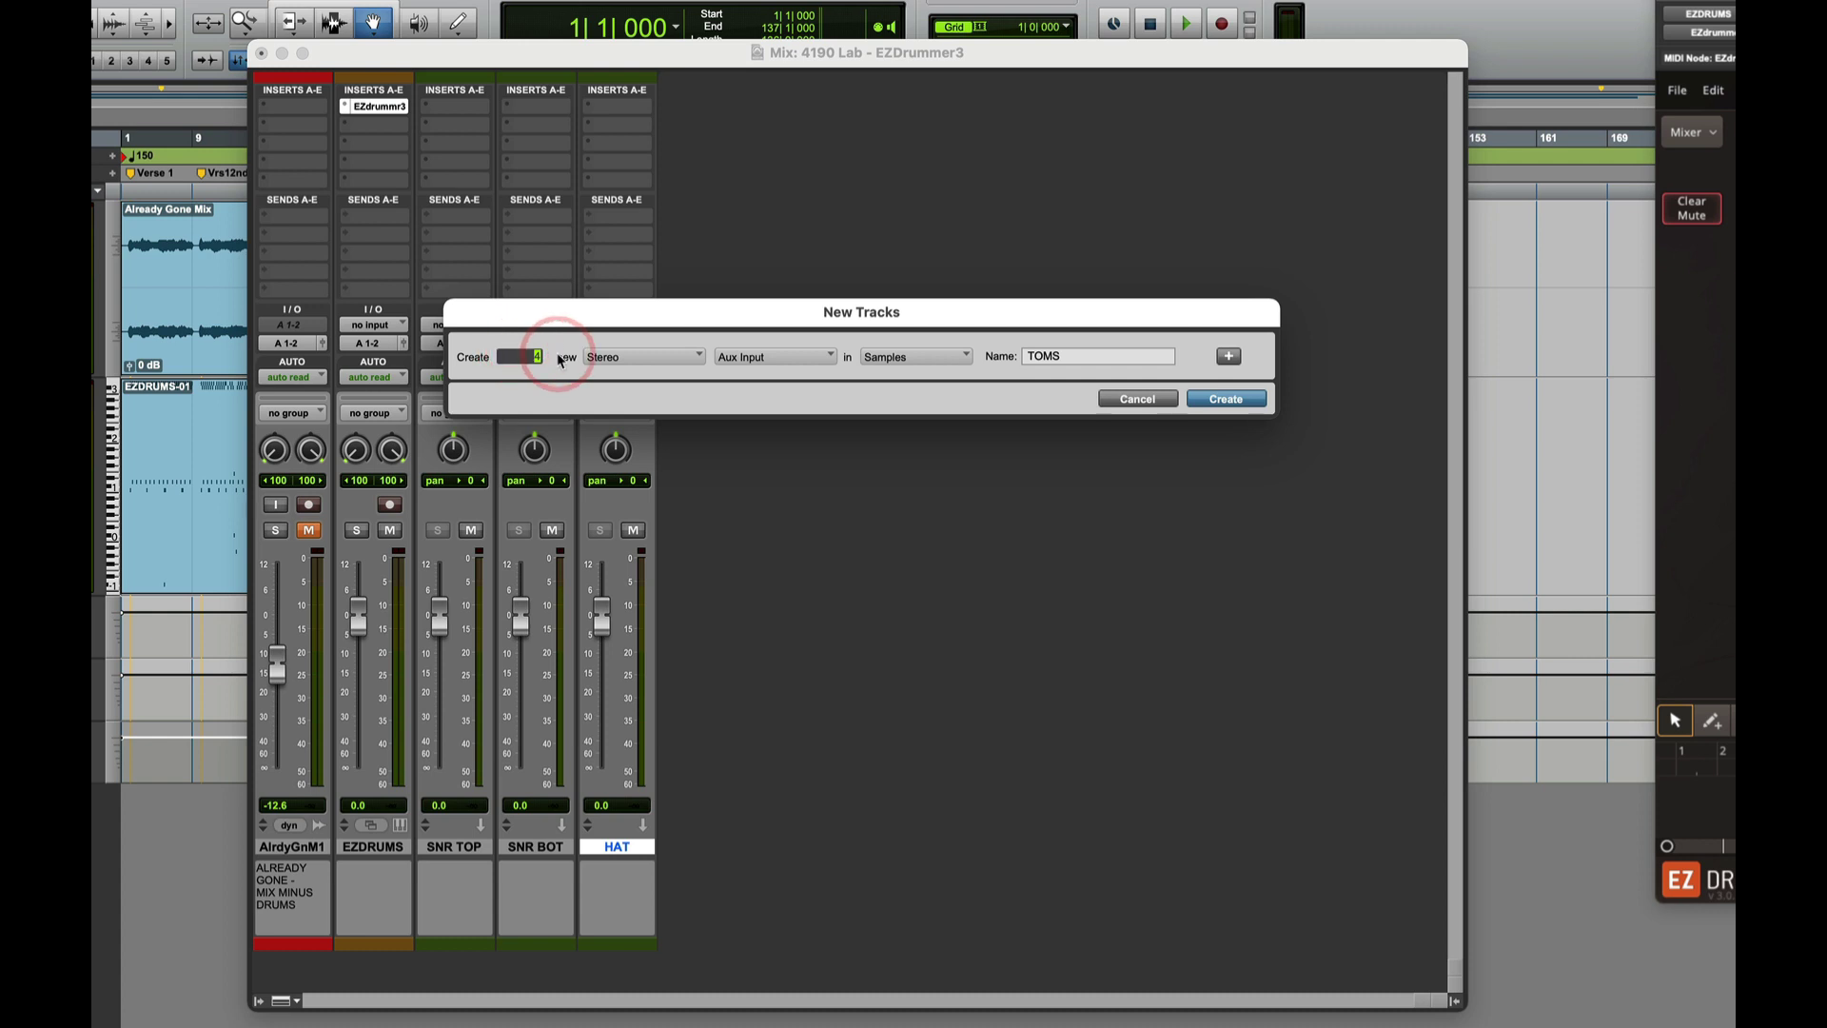
{"action": "key", "text": "BackSpace"}
{"action": "left_click", "coordinate": [1137, 399]}
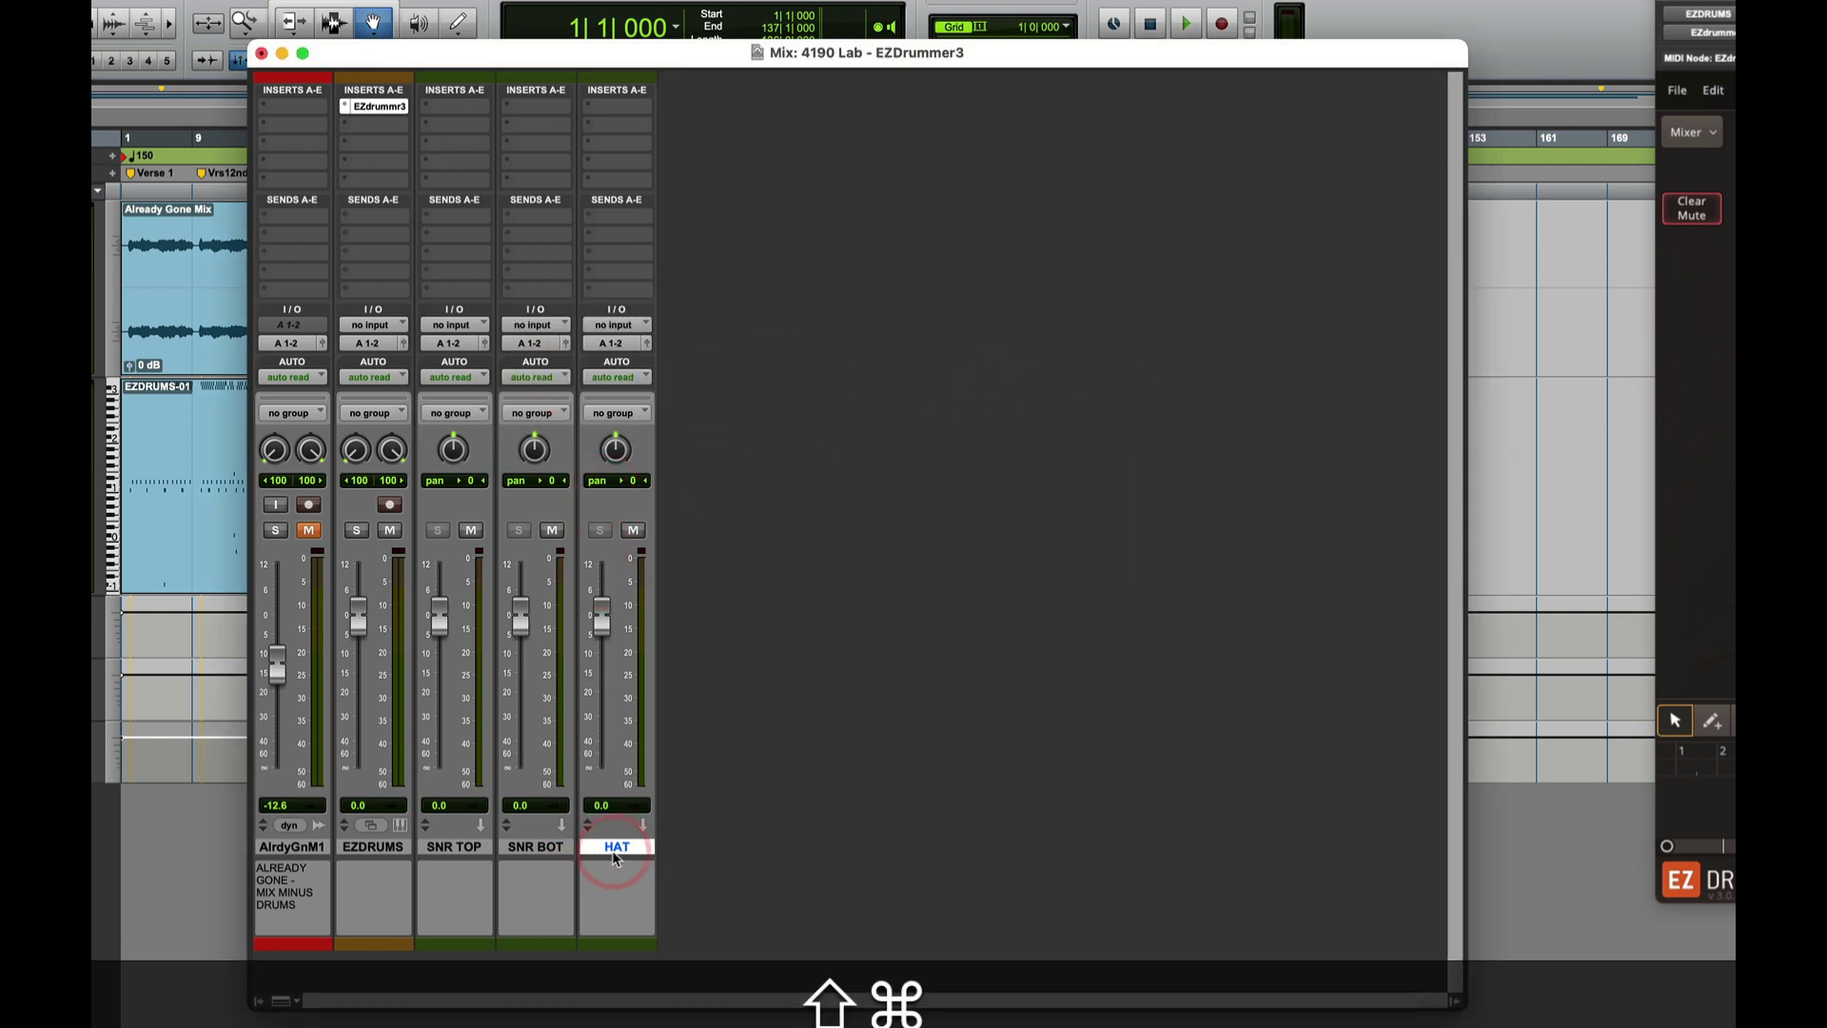
Create four stereo Aux Input tracks named HHATS.
{"action": "key", "text": "shift+super+n"}
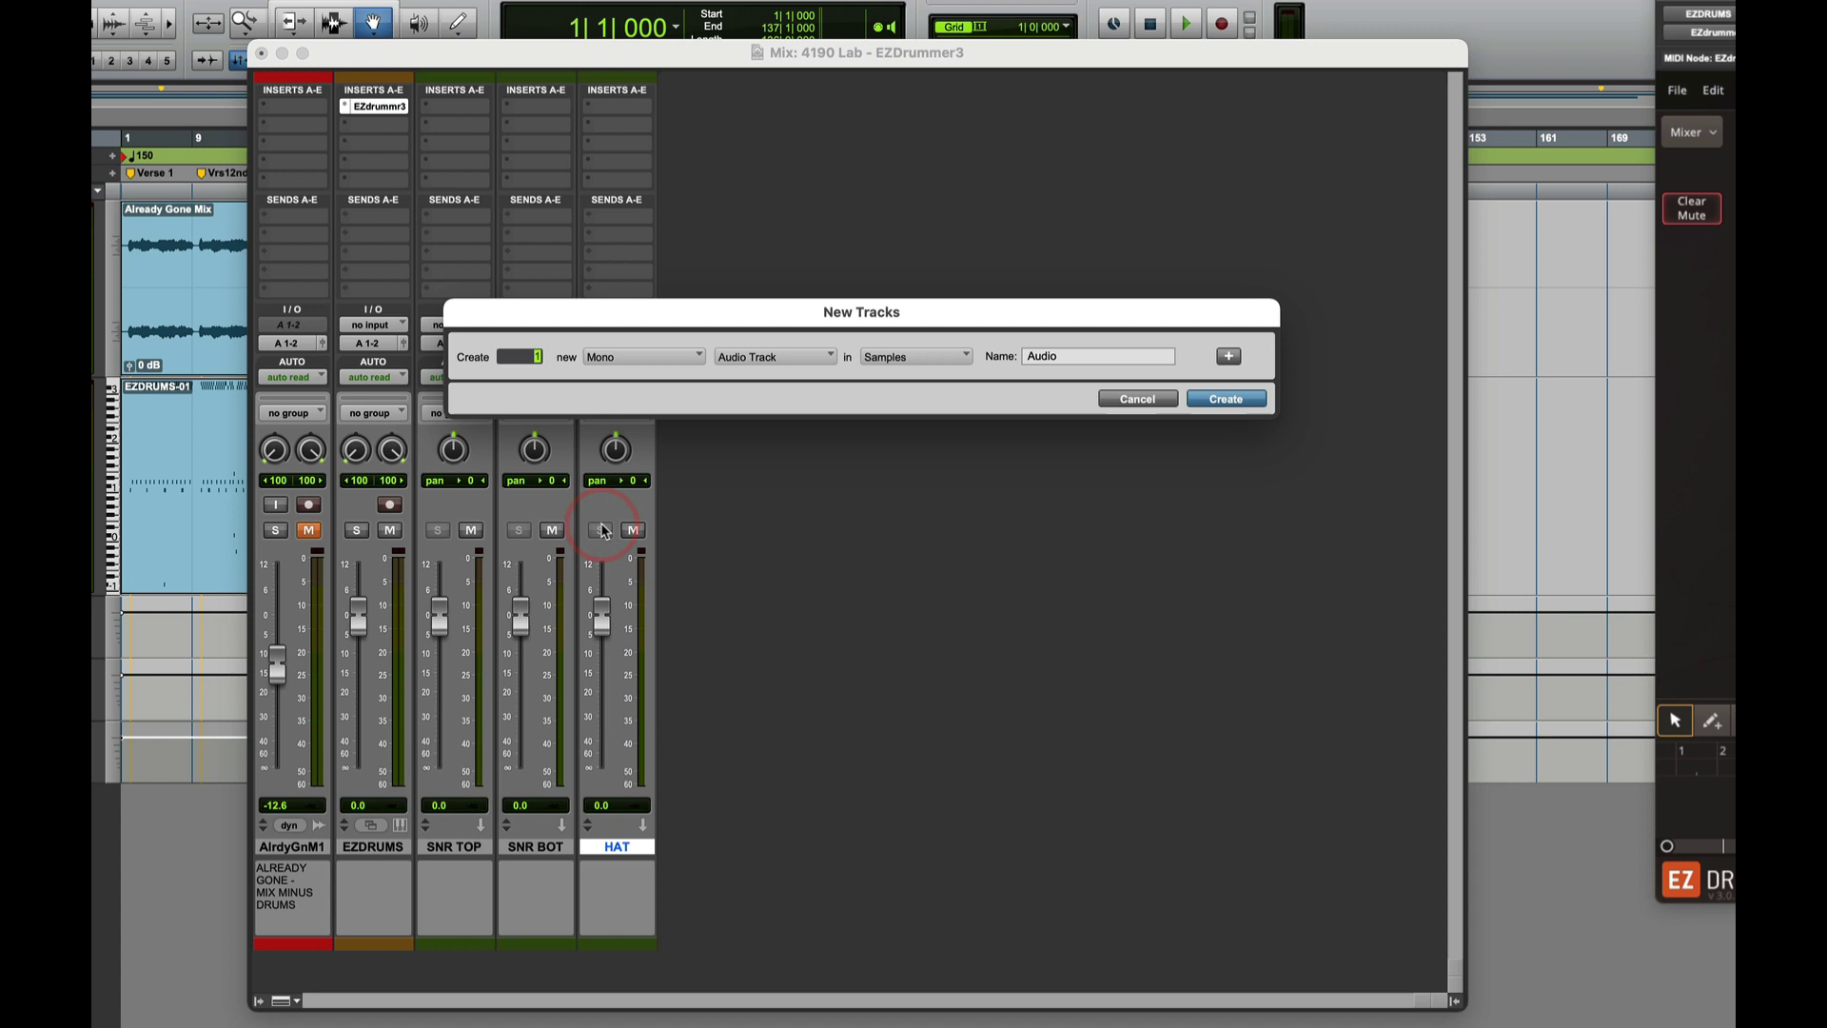
{"action": "type", "text": "4"}
{"action": "left_click", "coordinate": [614, 358]}
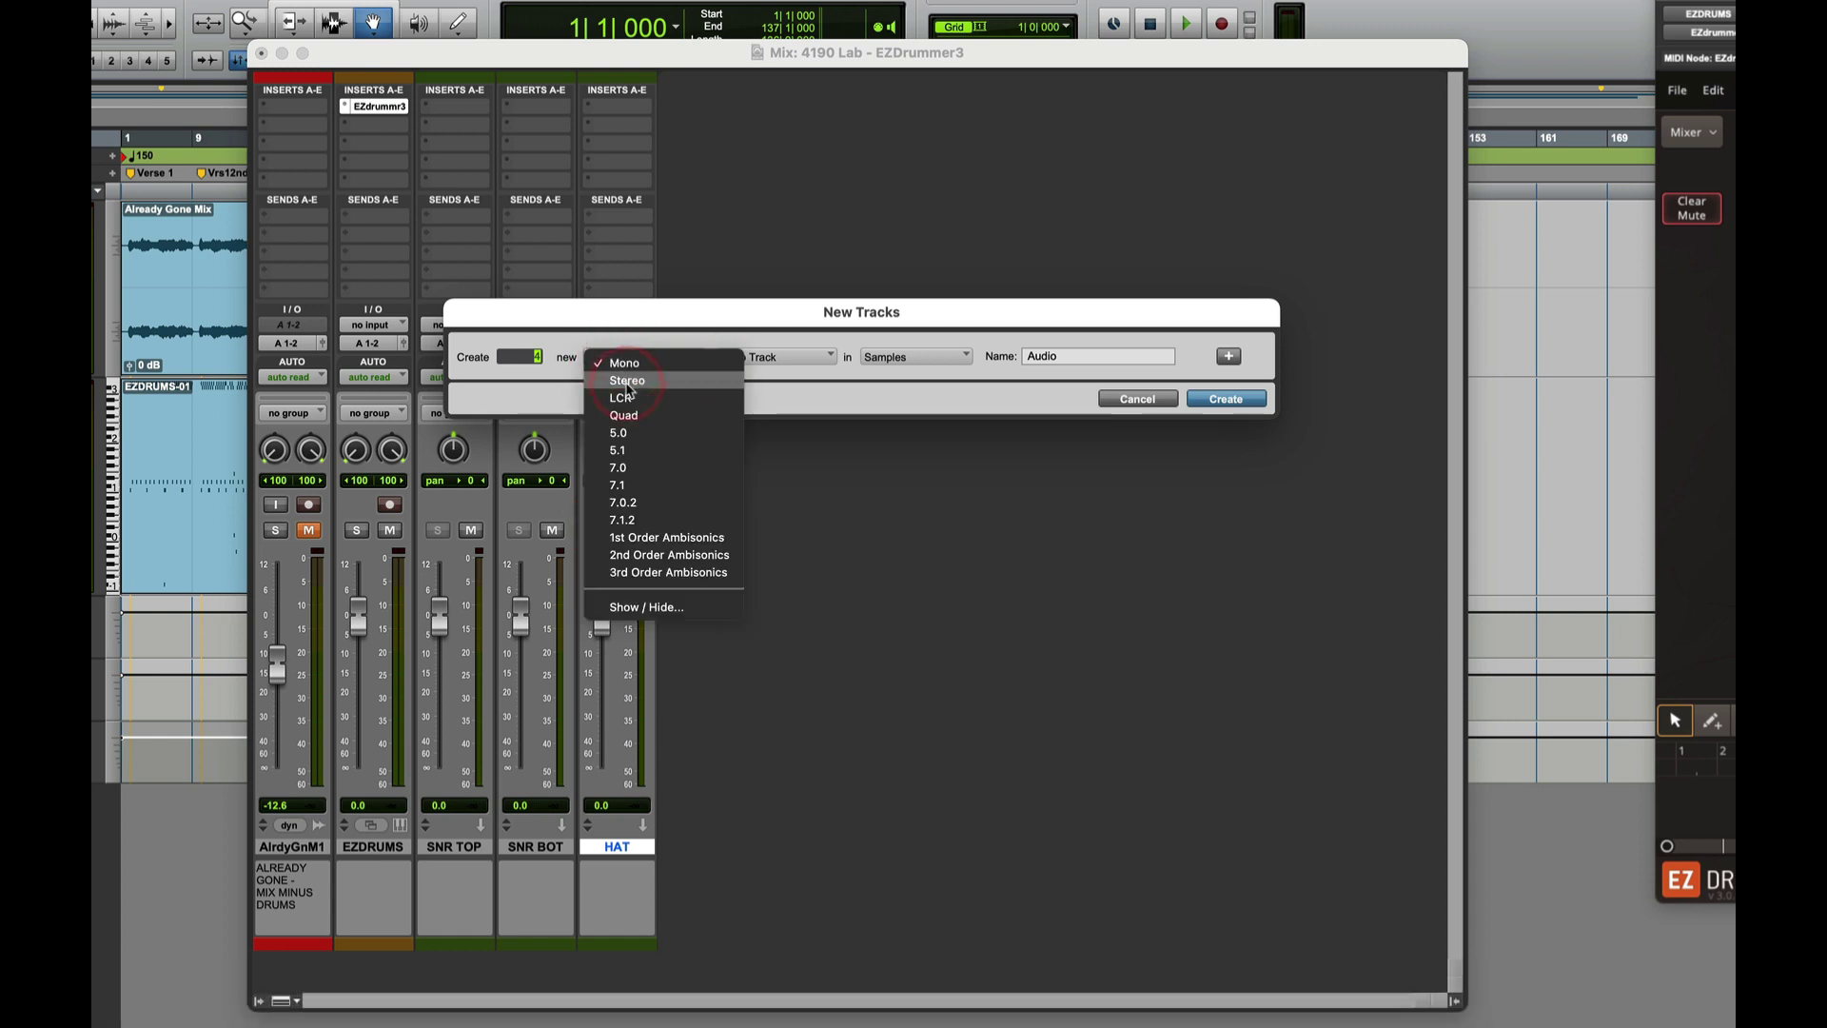
{"action": "left_click", "coordinate": [628, 381]}
{"action": "left_click", "coordinate": [761, 357]}
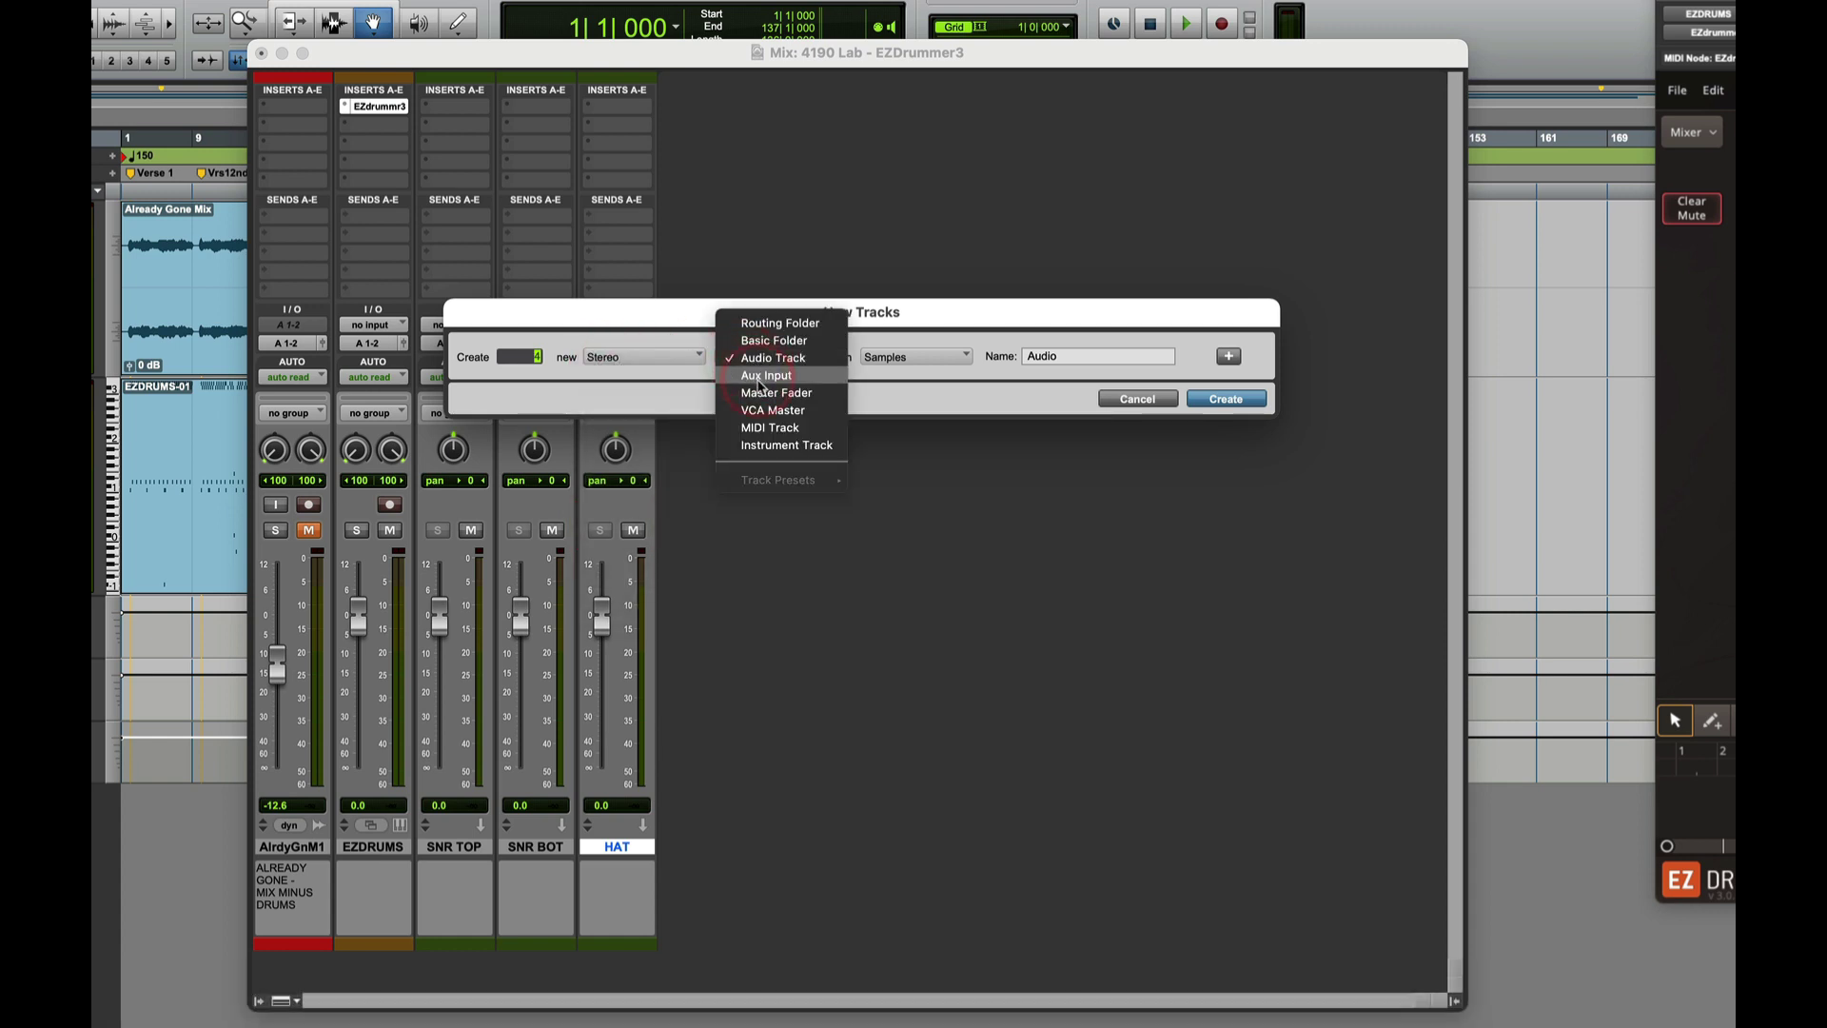
{"action": "left_click", "coordinate": [761, 376]}
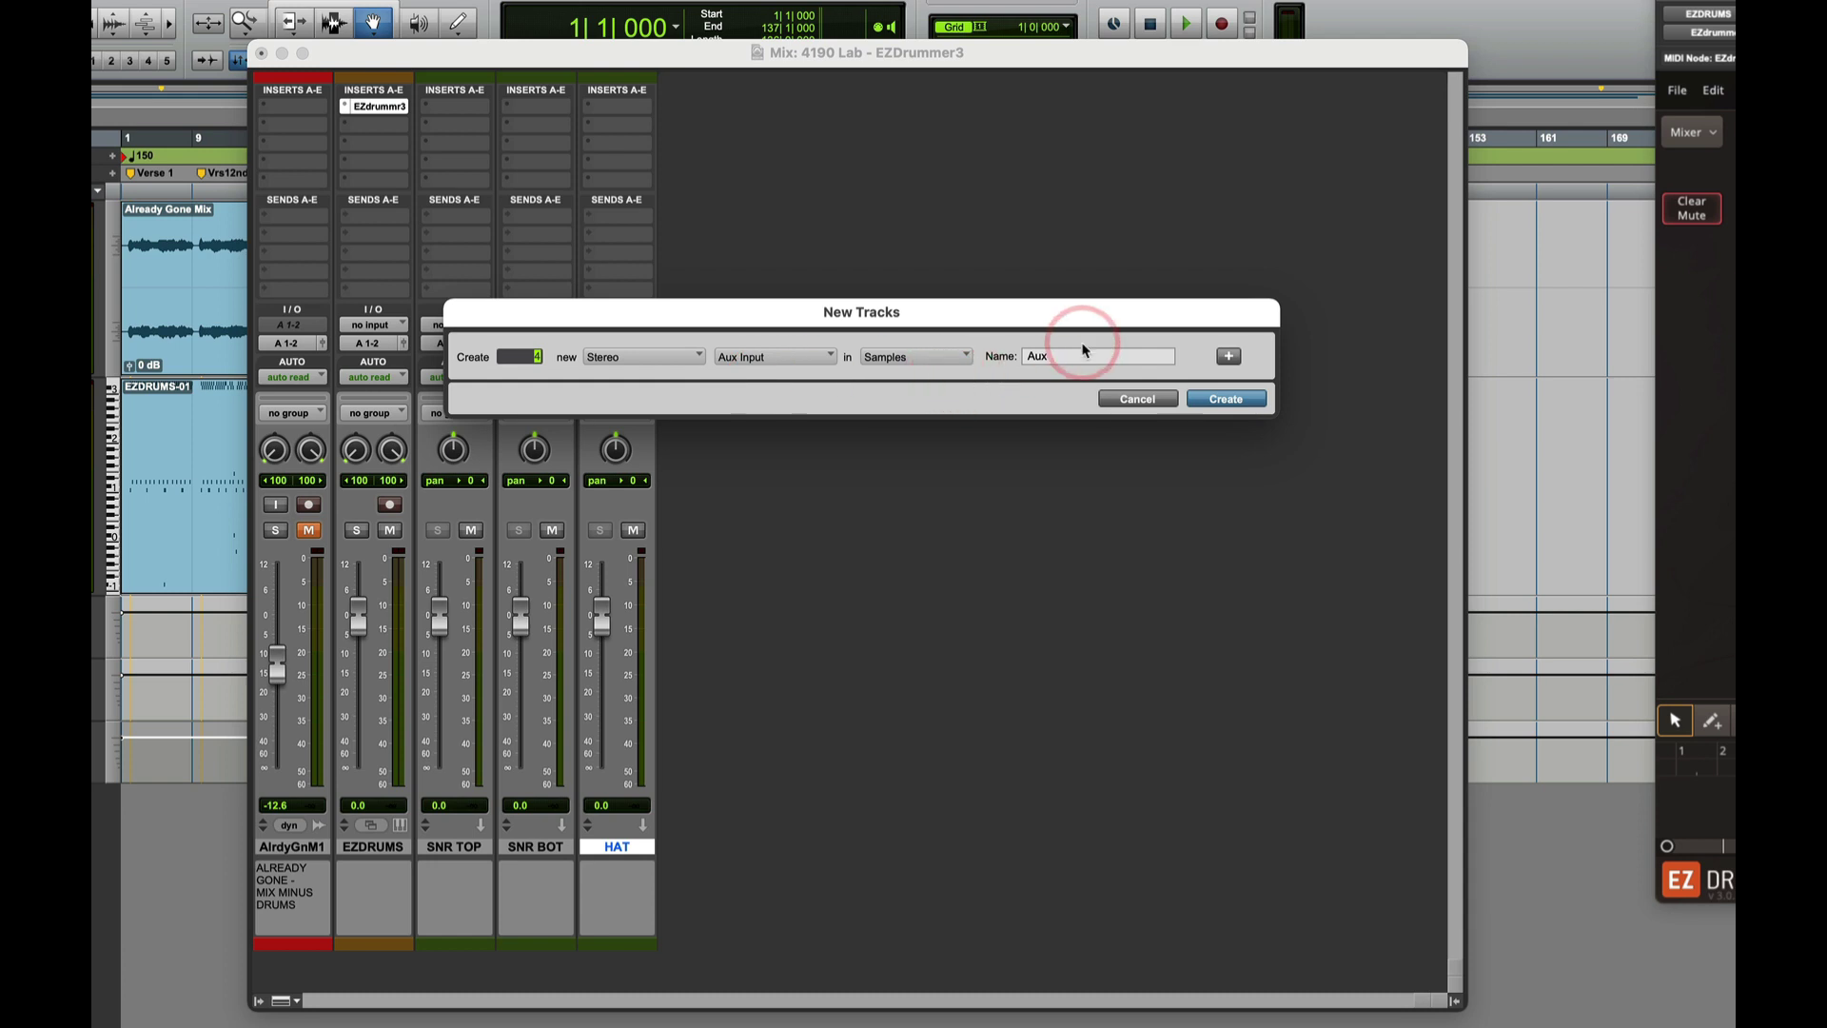
{"action": "left_click_drag", "start_coordinate": [1080, 356], "coordinate": [1014, 355]}
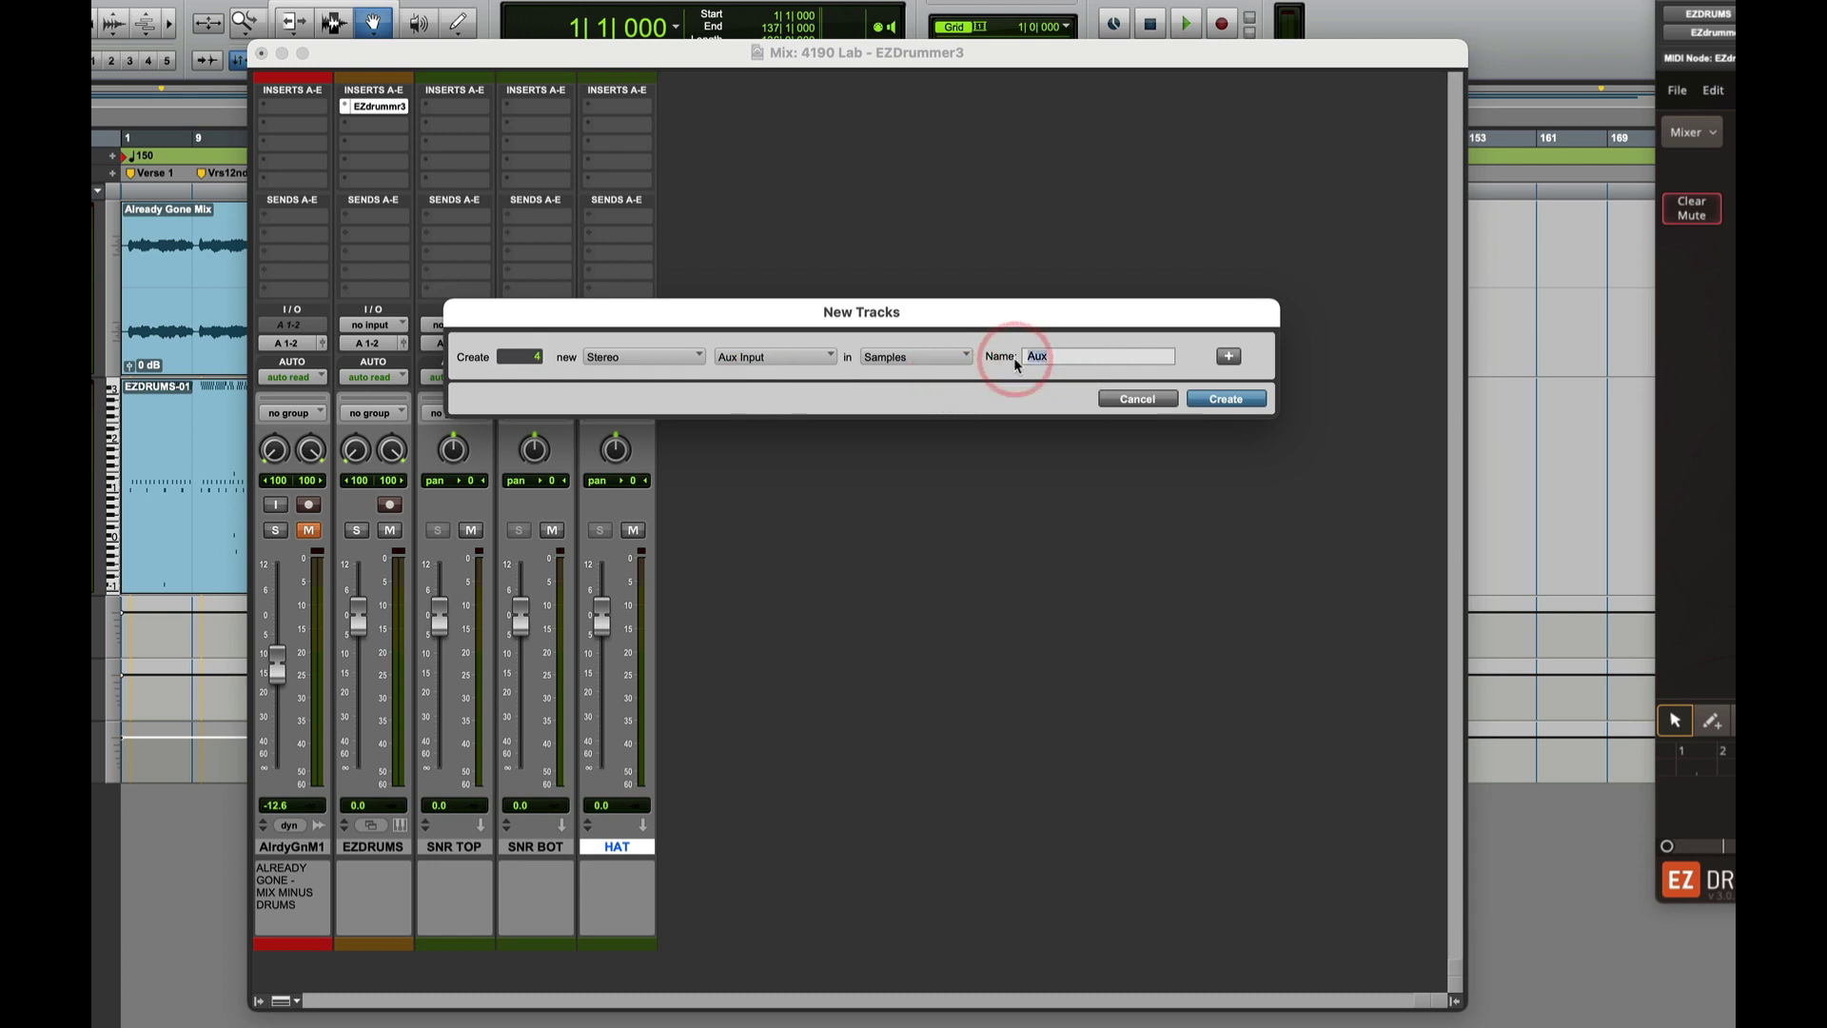
{"action": "type", "text": "HHATS"}
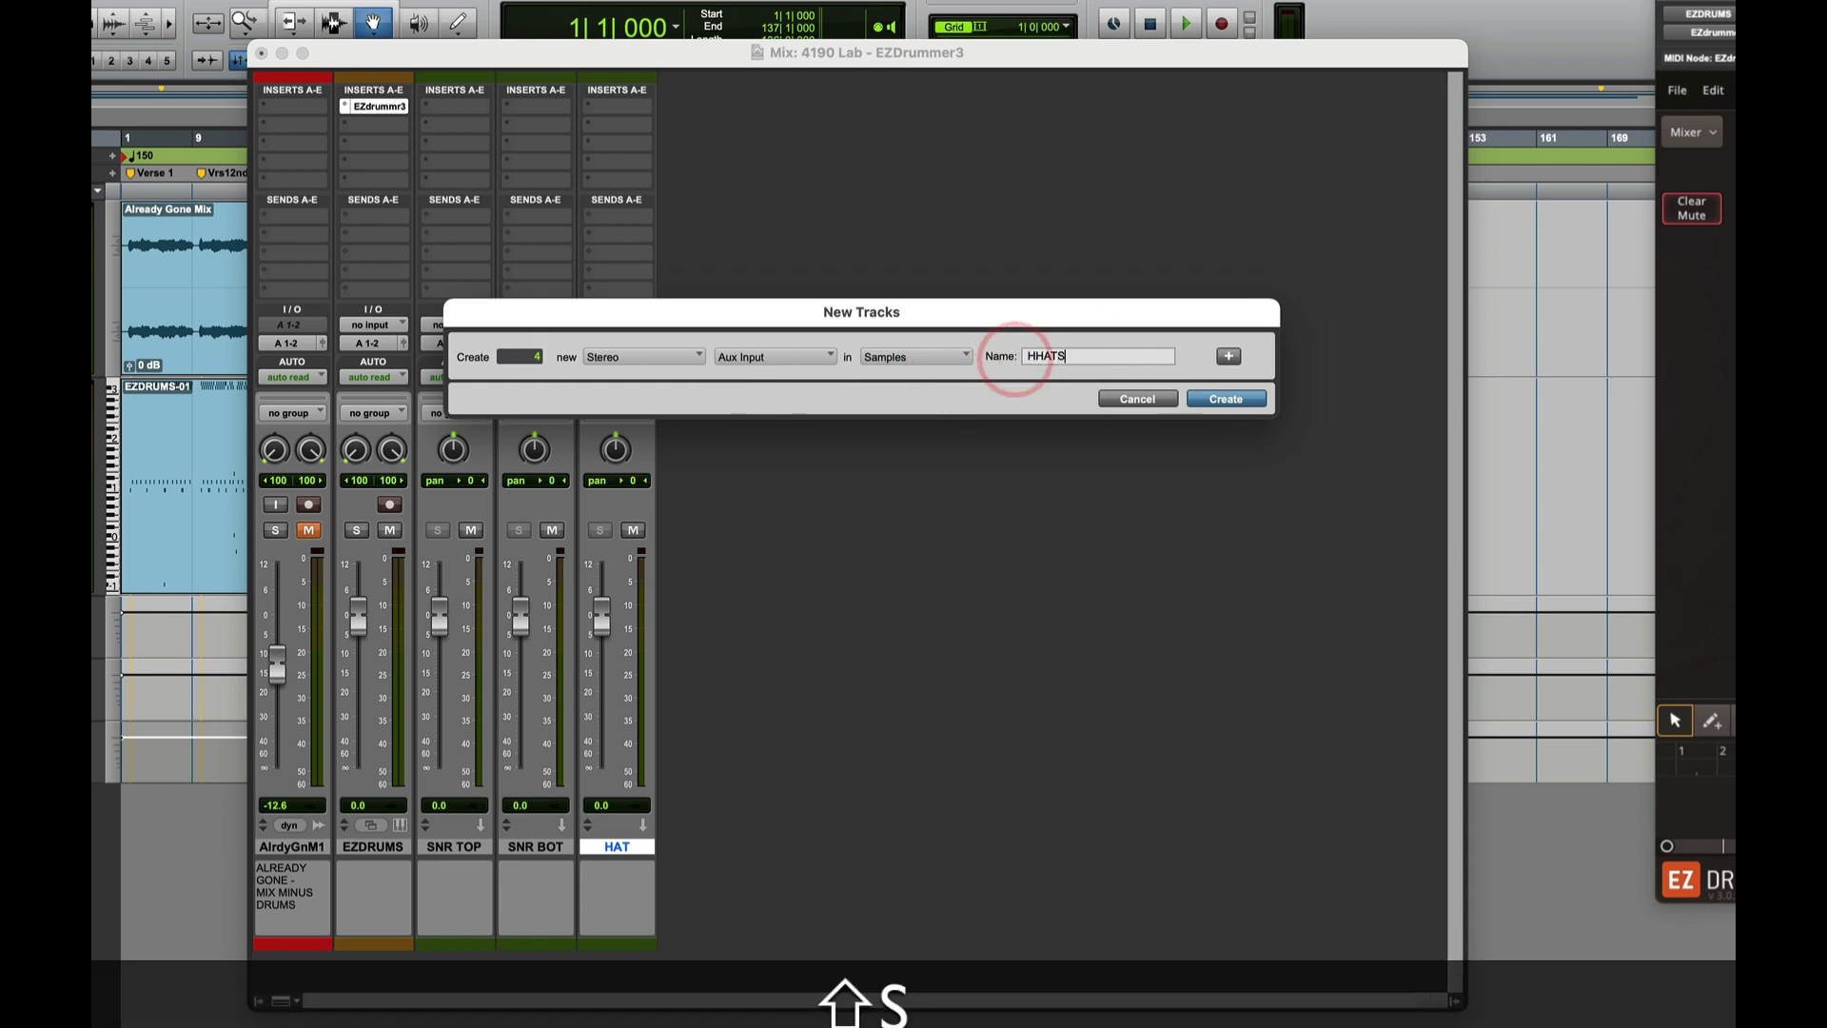
{"action": "left_click", "coordinate": [1226, 399]}
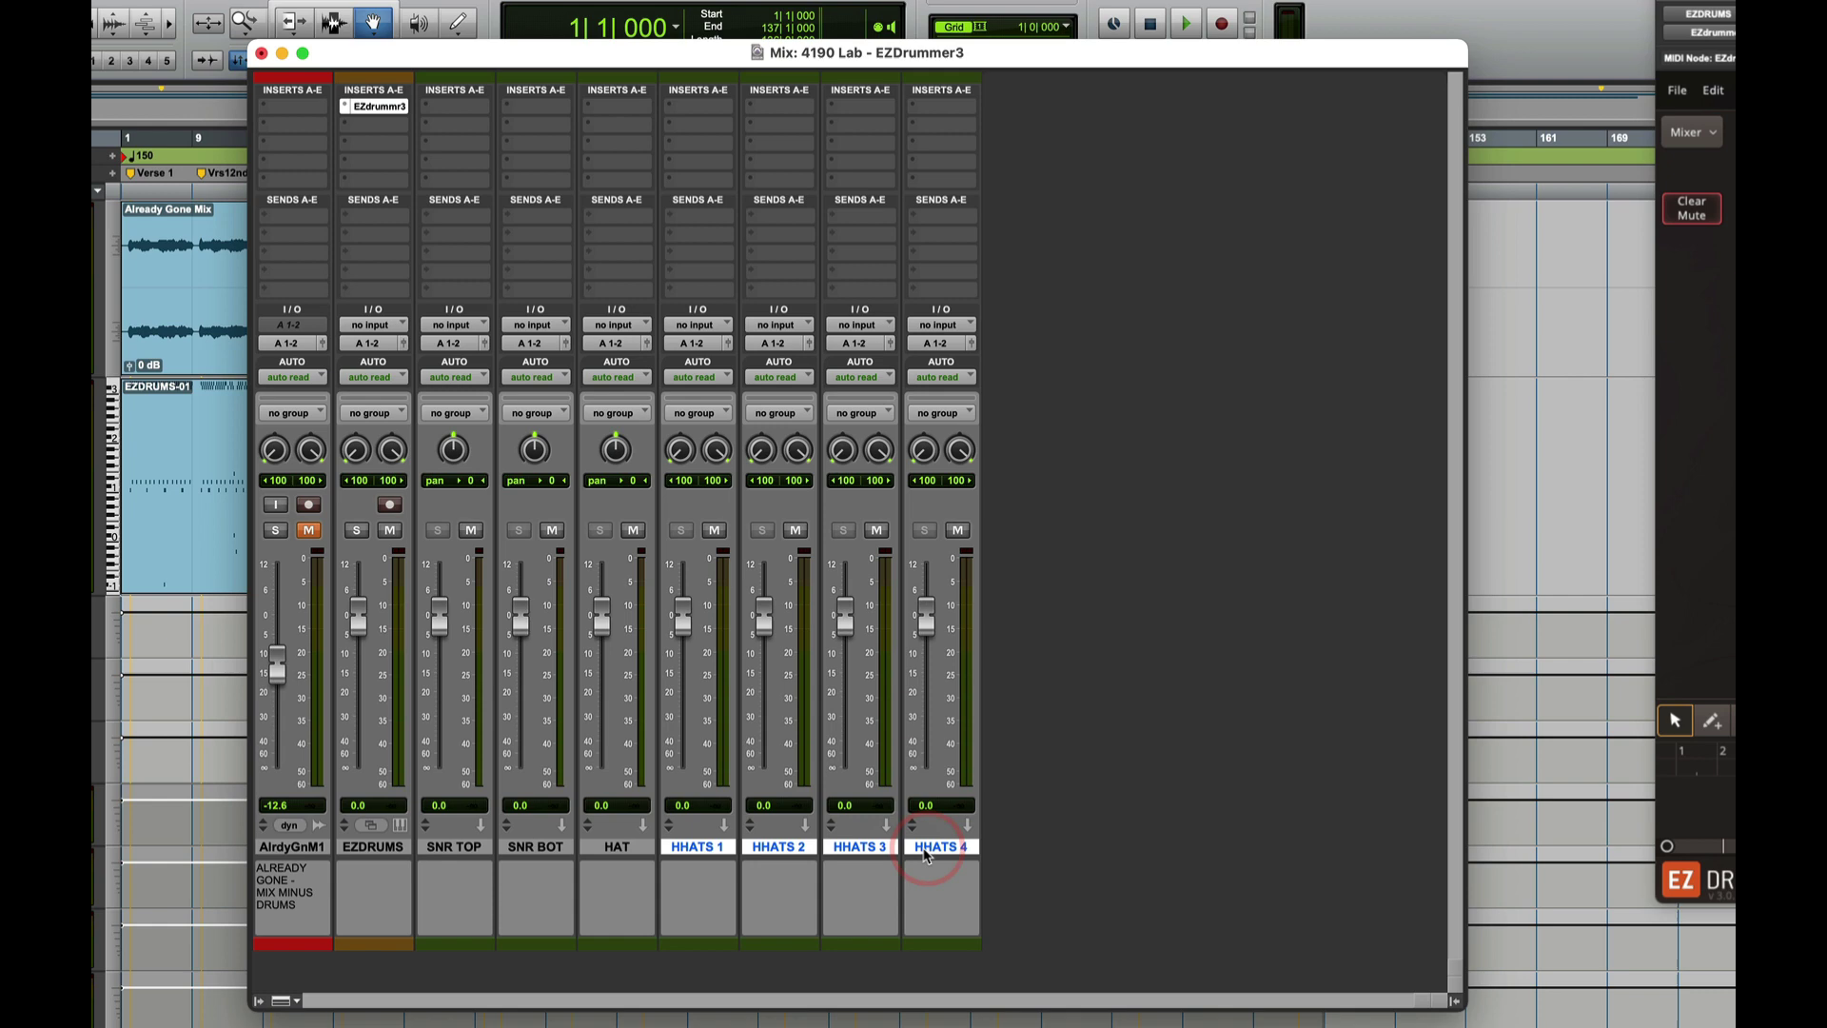
Hide the four HHATS tracks and select the HAT track.
{"action": "right_click", "coordinate": [710, 853]}
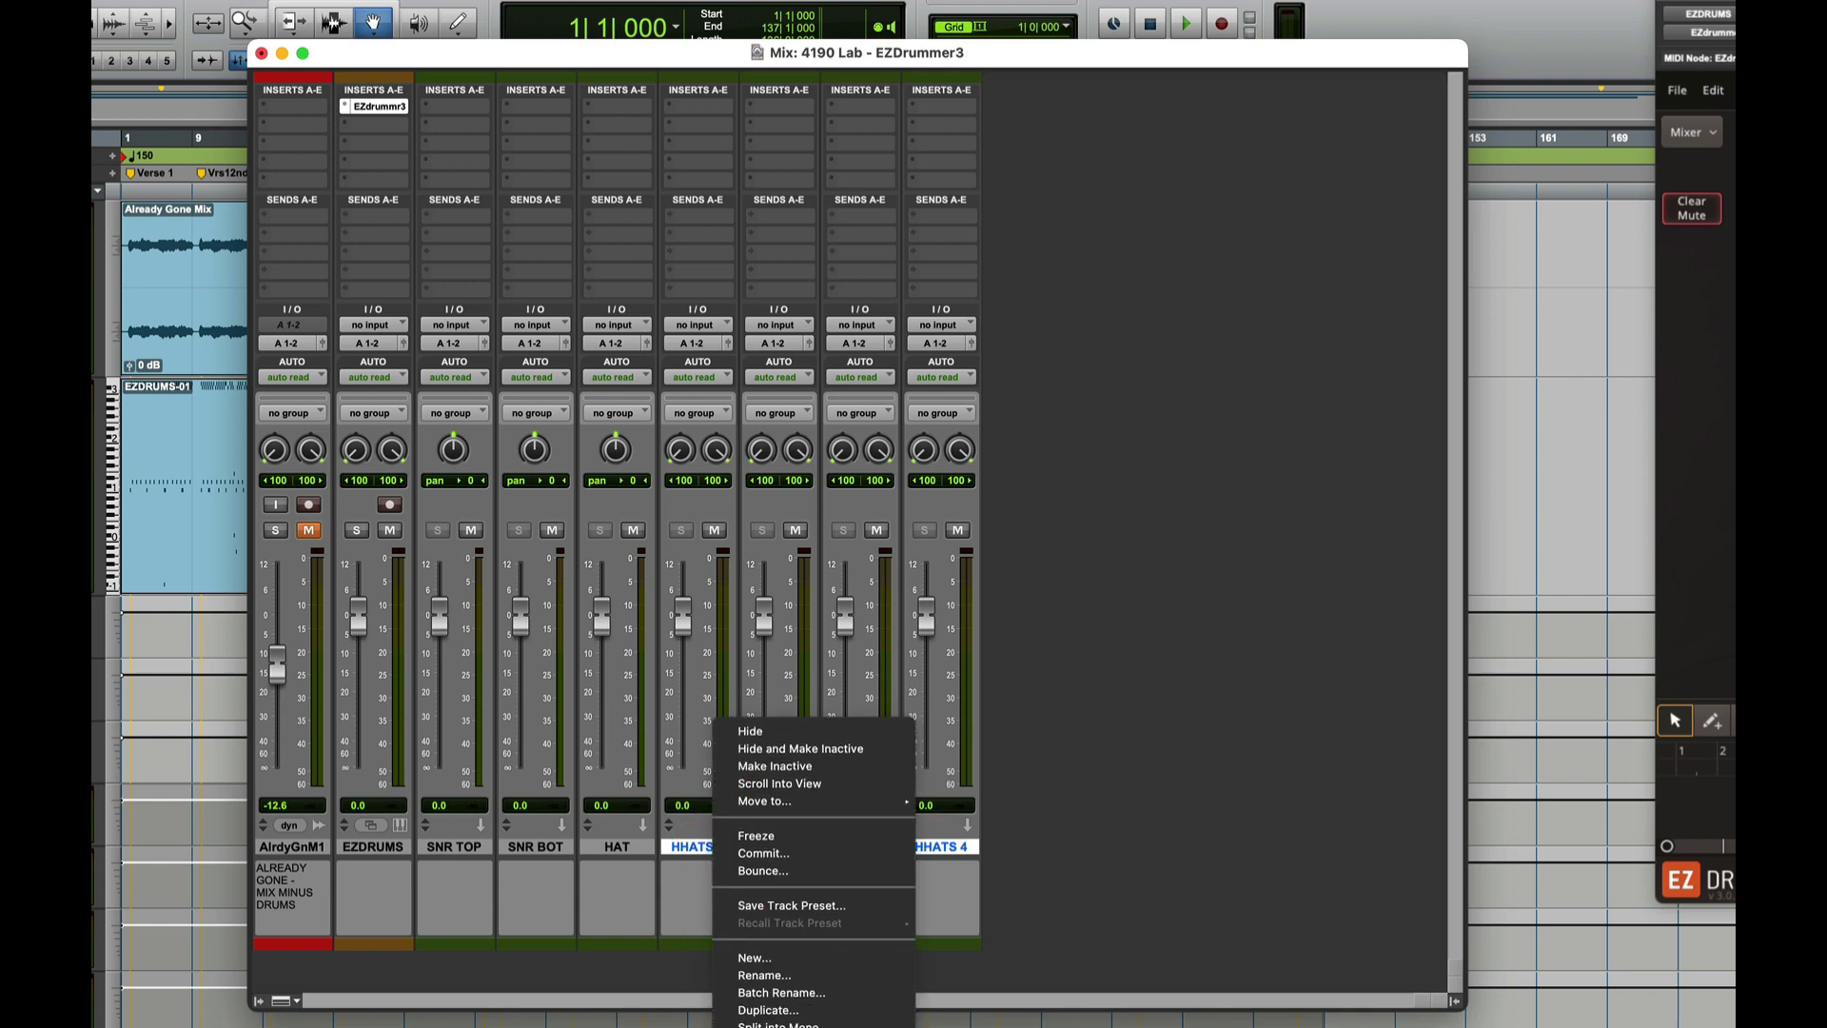
{"action": "left_click", "coordinate": [750, 720]}
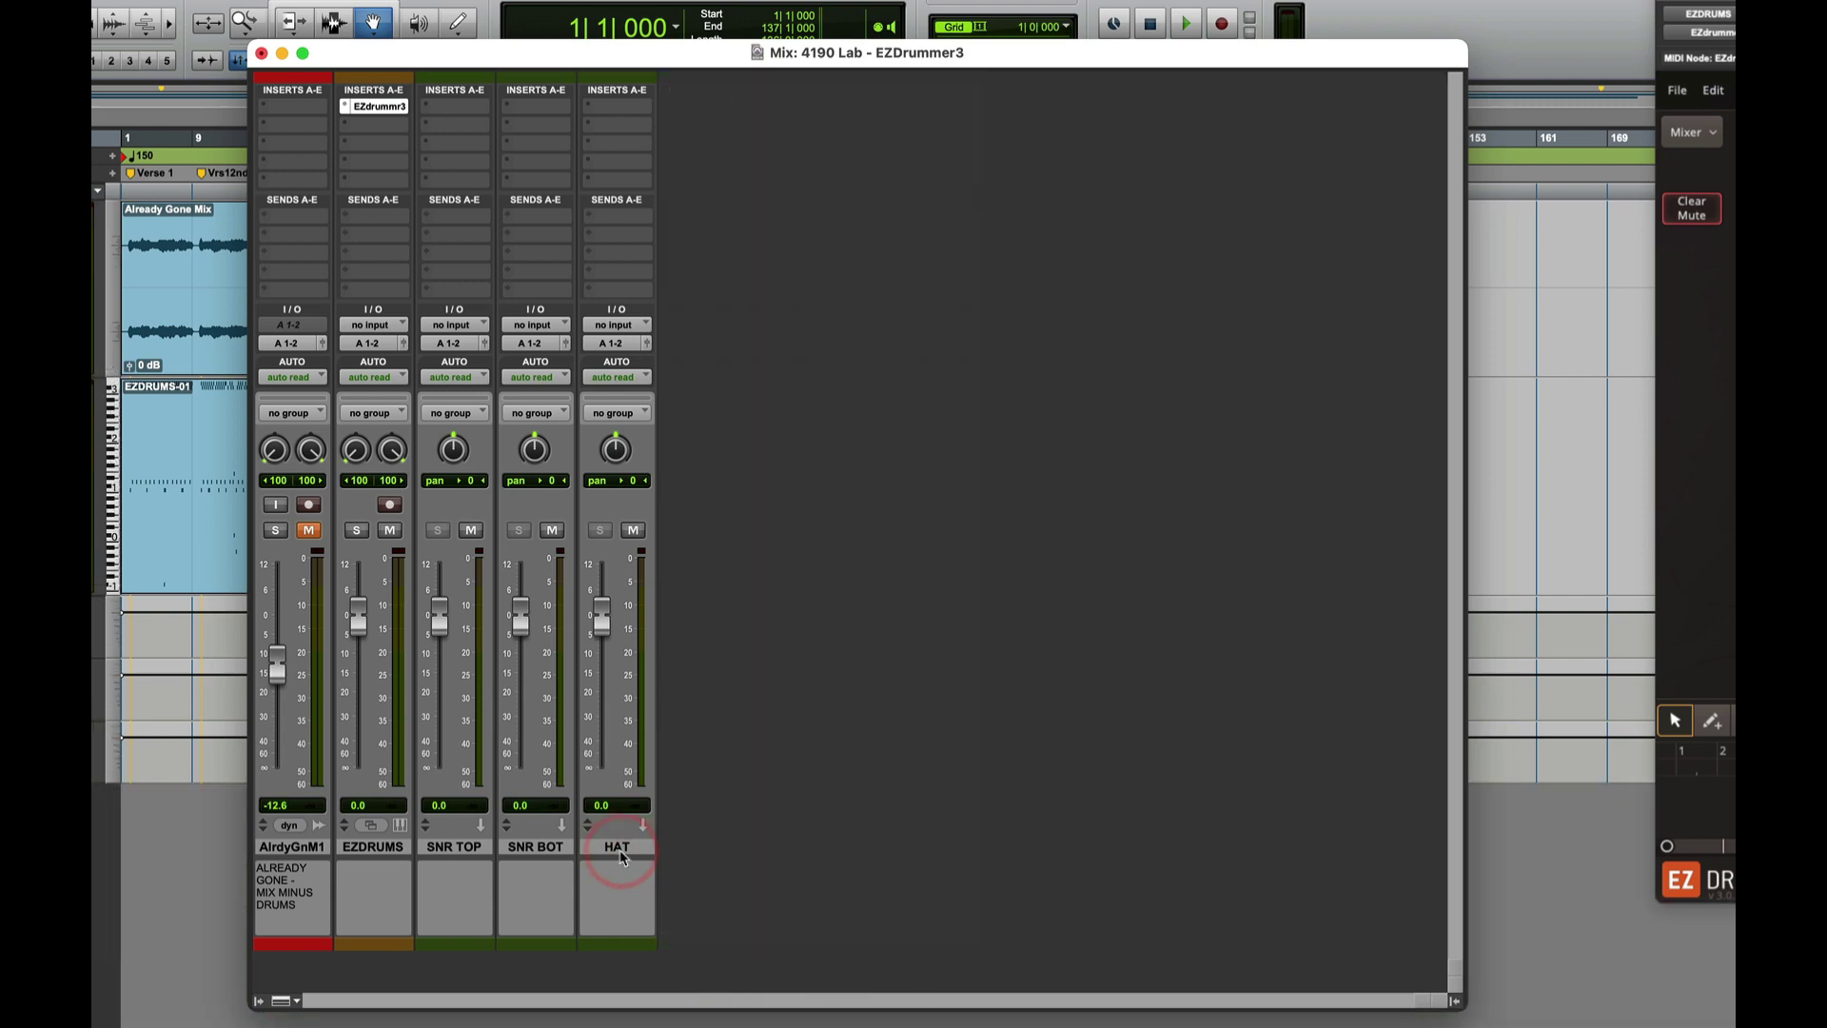
{"action": "left_click", "coordinate": [619, 846]}
Create a new stereo Aux Input track named TOMS.
{"action": "key", "text": "shift+super+n"}
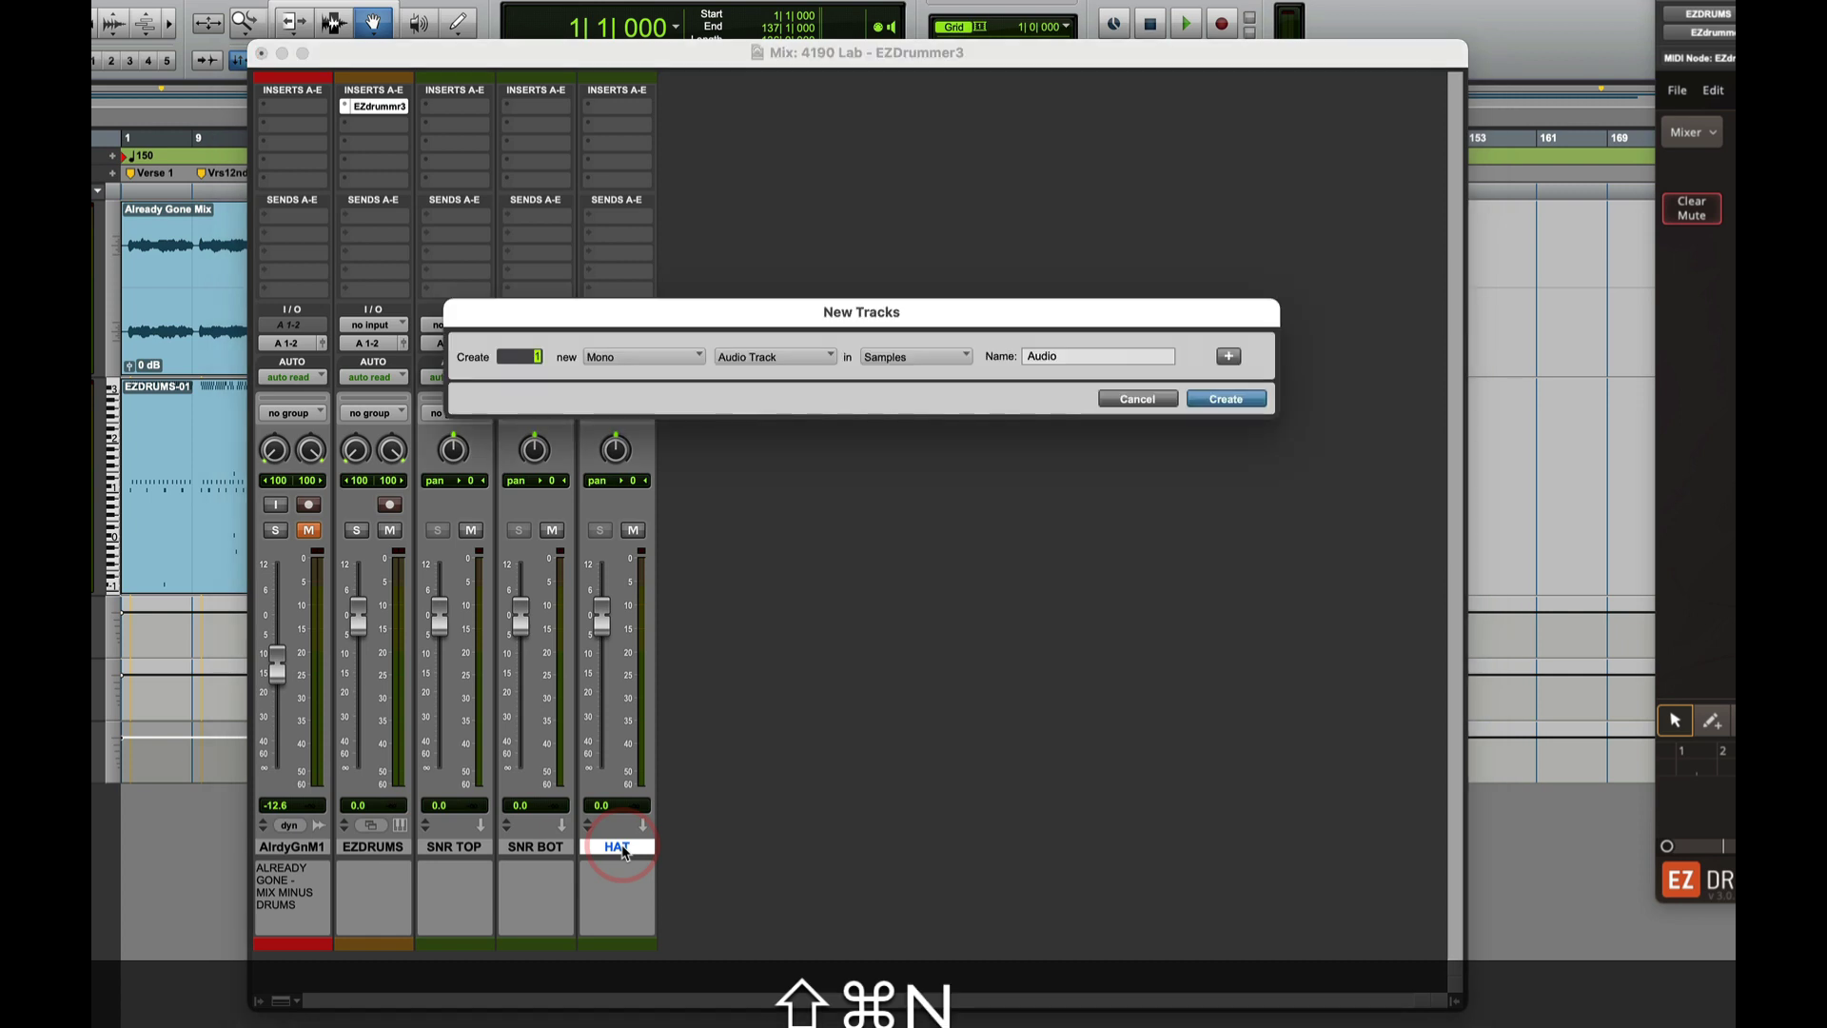
{"action": "left_click", "coordinate": [601, 357]}
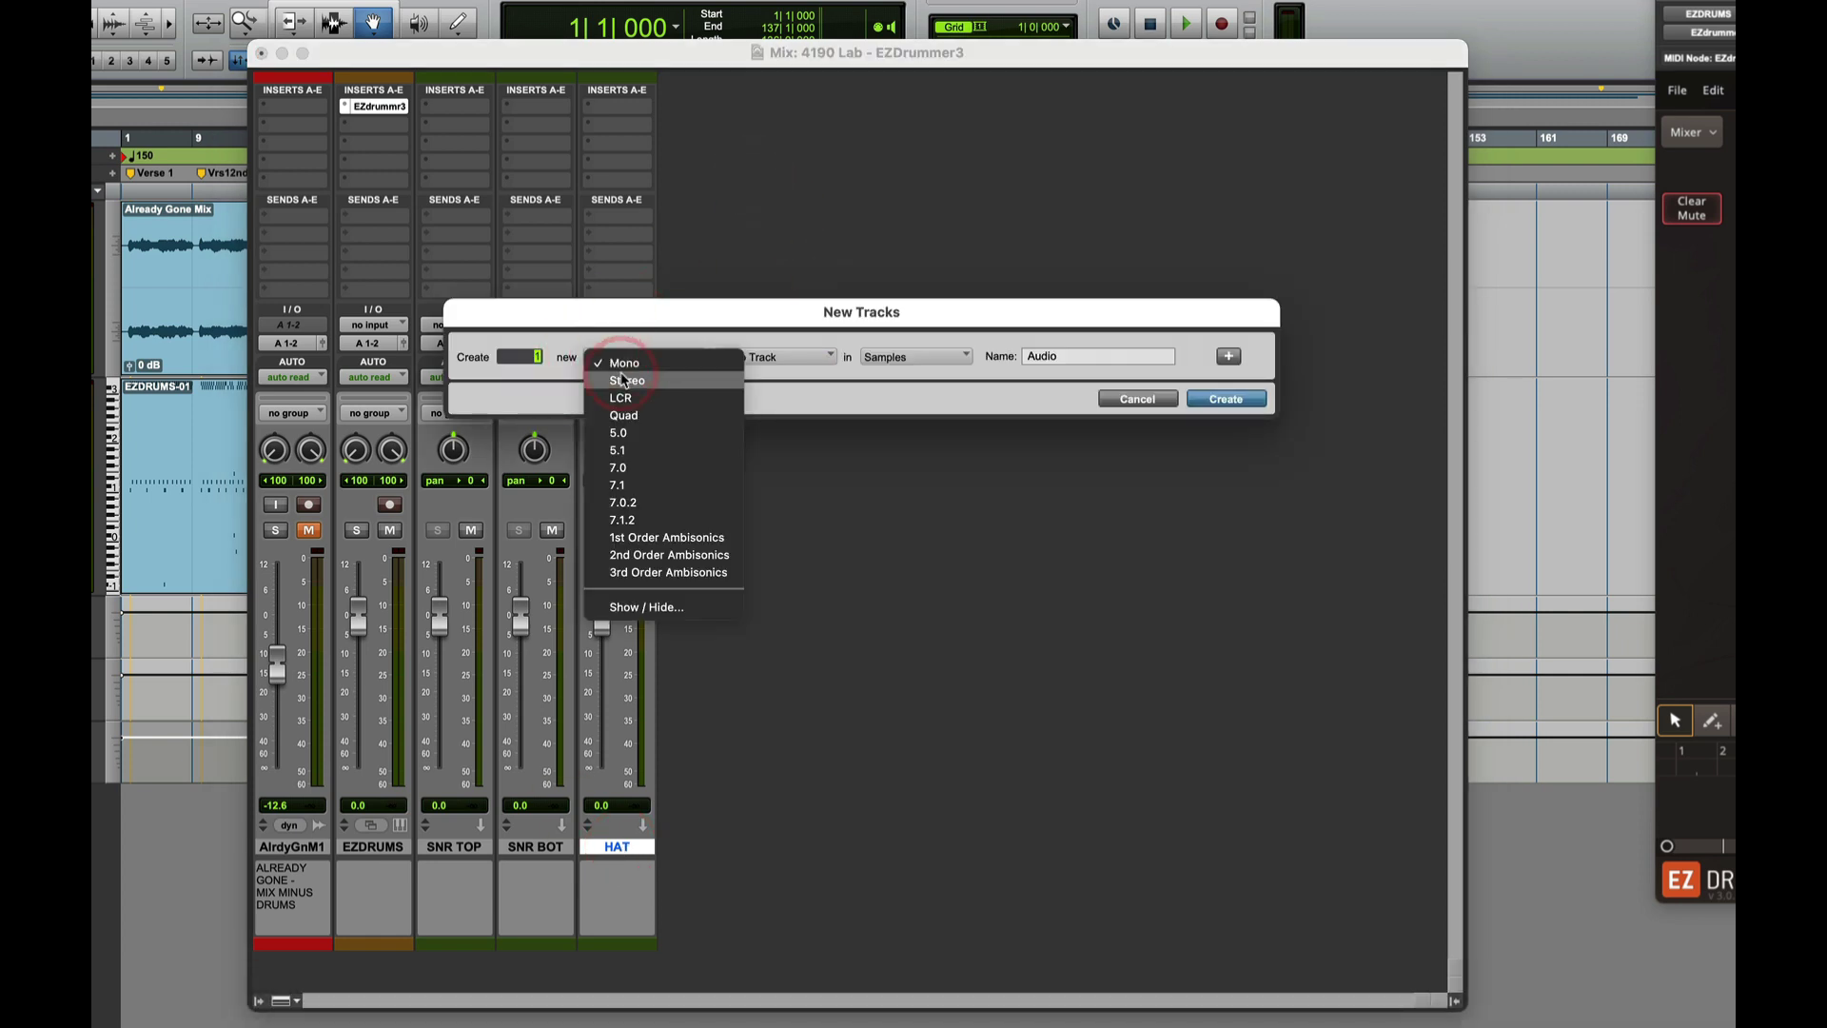
{"action": "left_click", "coordinate": [618, 376]}
{"action": "left_click", "coordinate": [775, 358]}
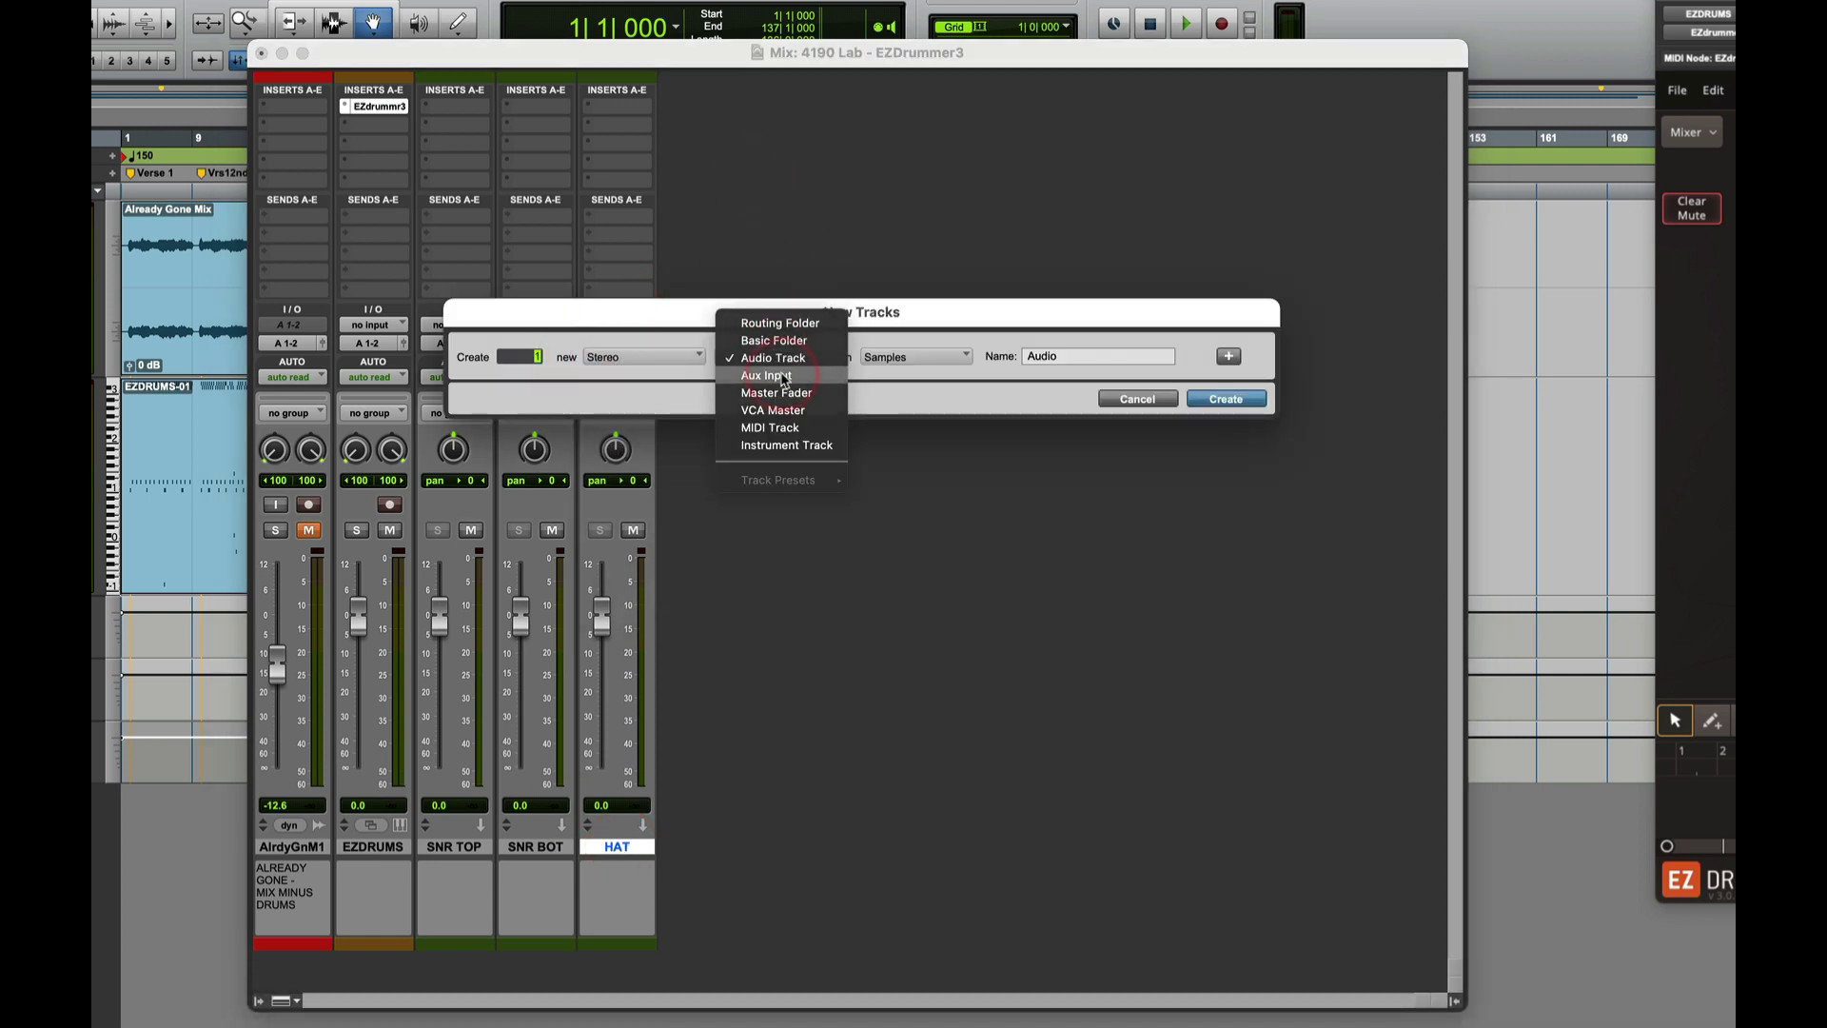
{"action": "left_click", "coordinate": [784, 377]}
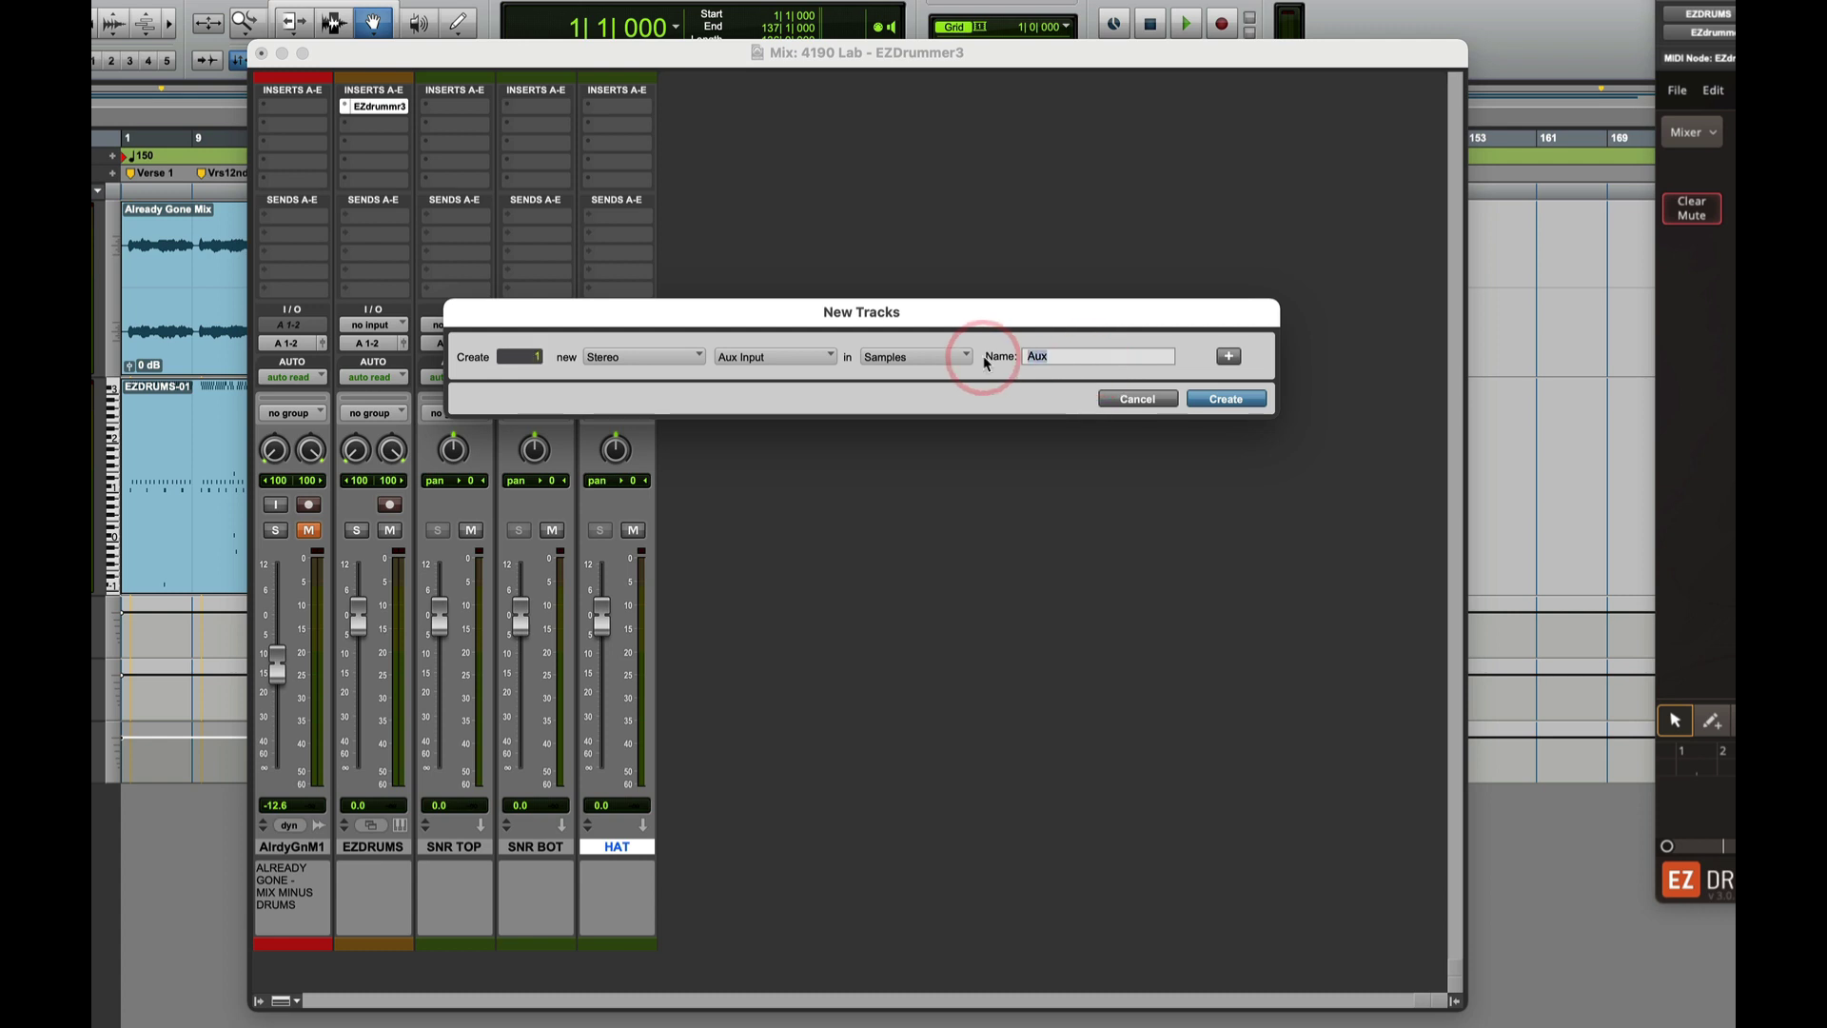
{"action": "key", "text": "shift"}
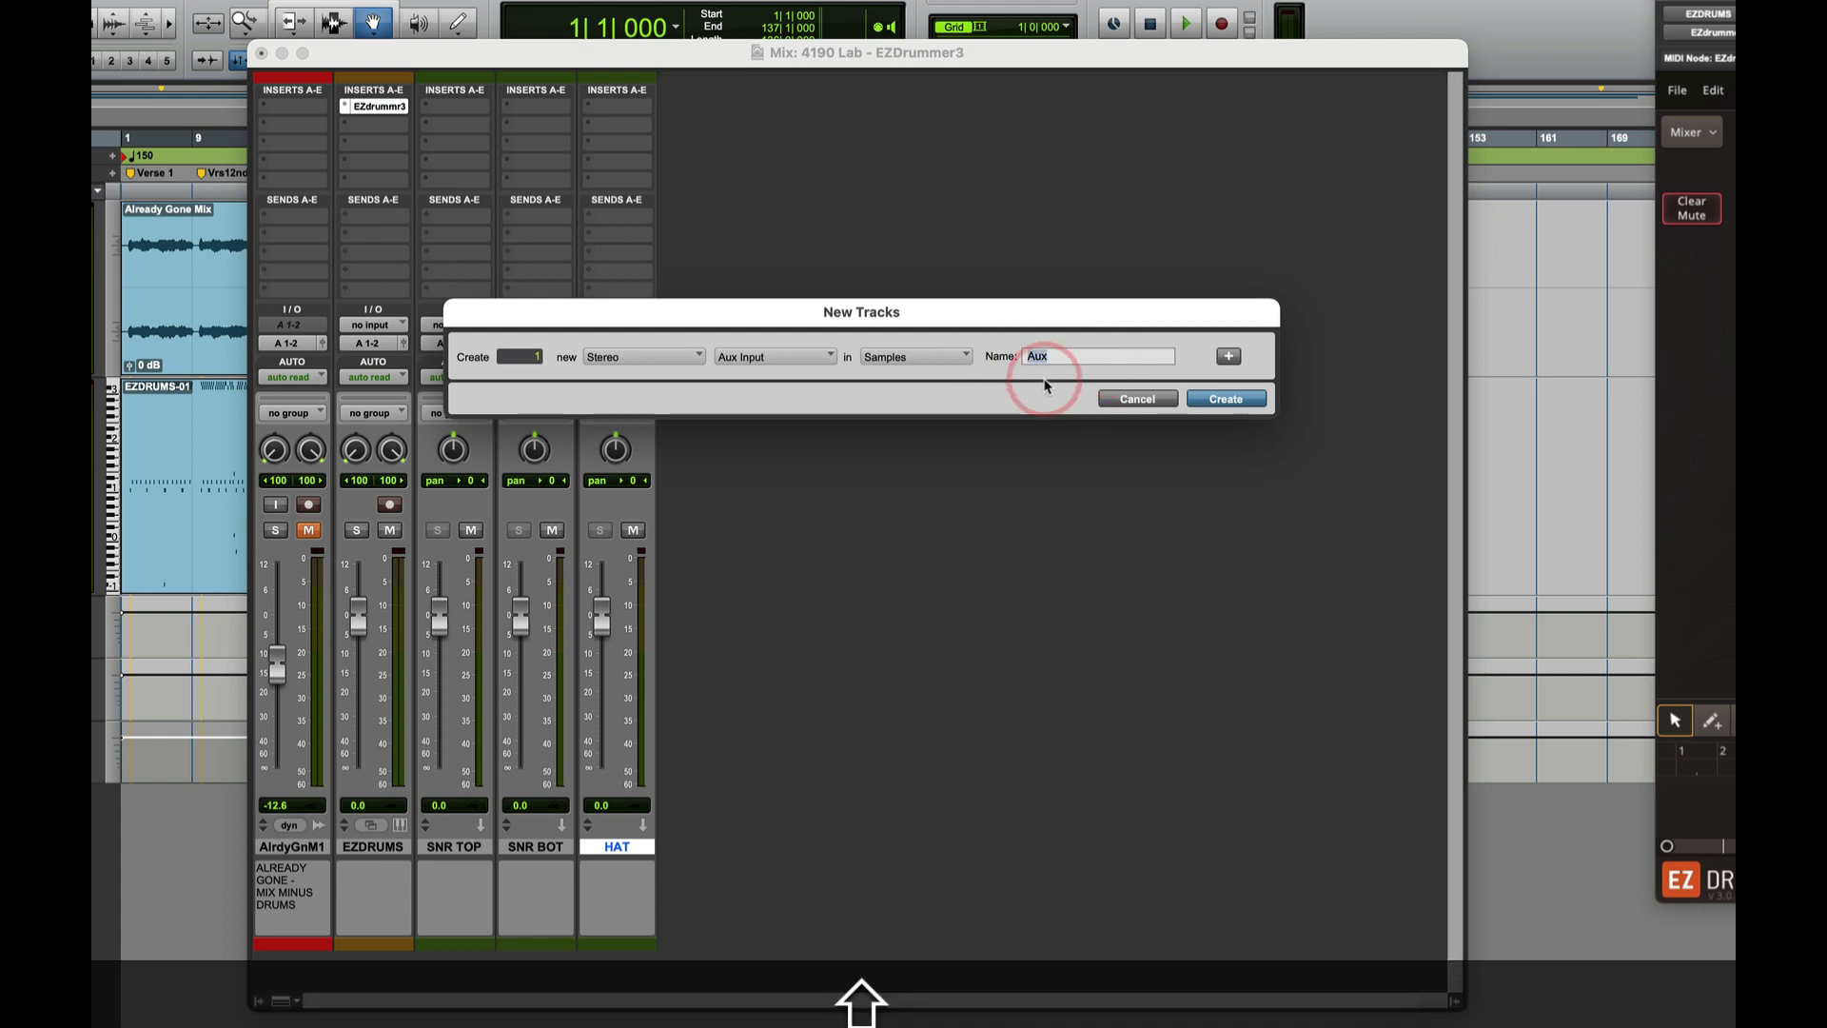
{"action": "type", "text": "TOMS"}
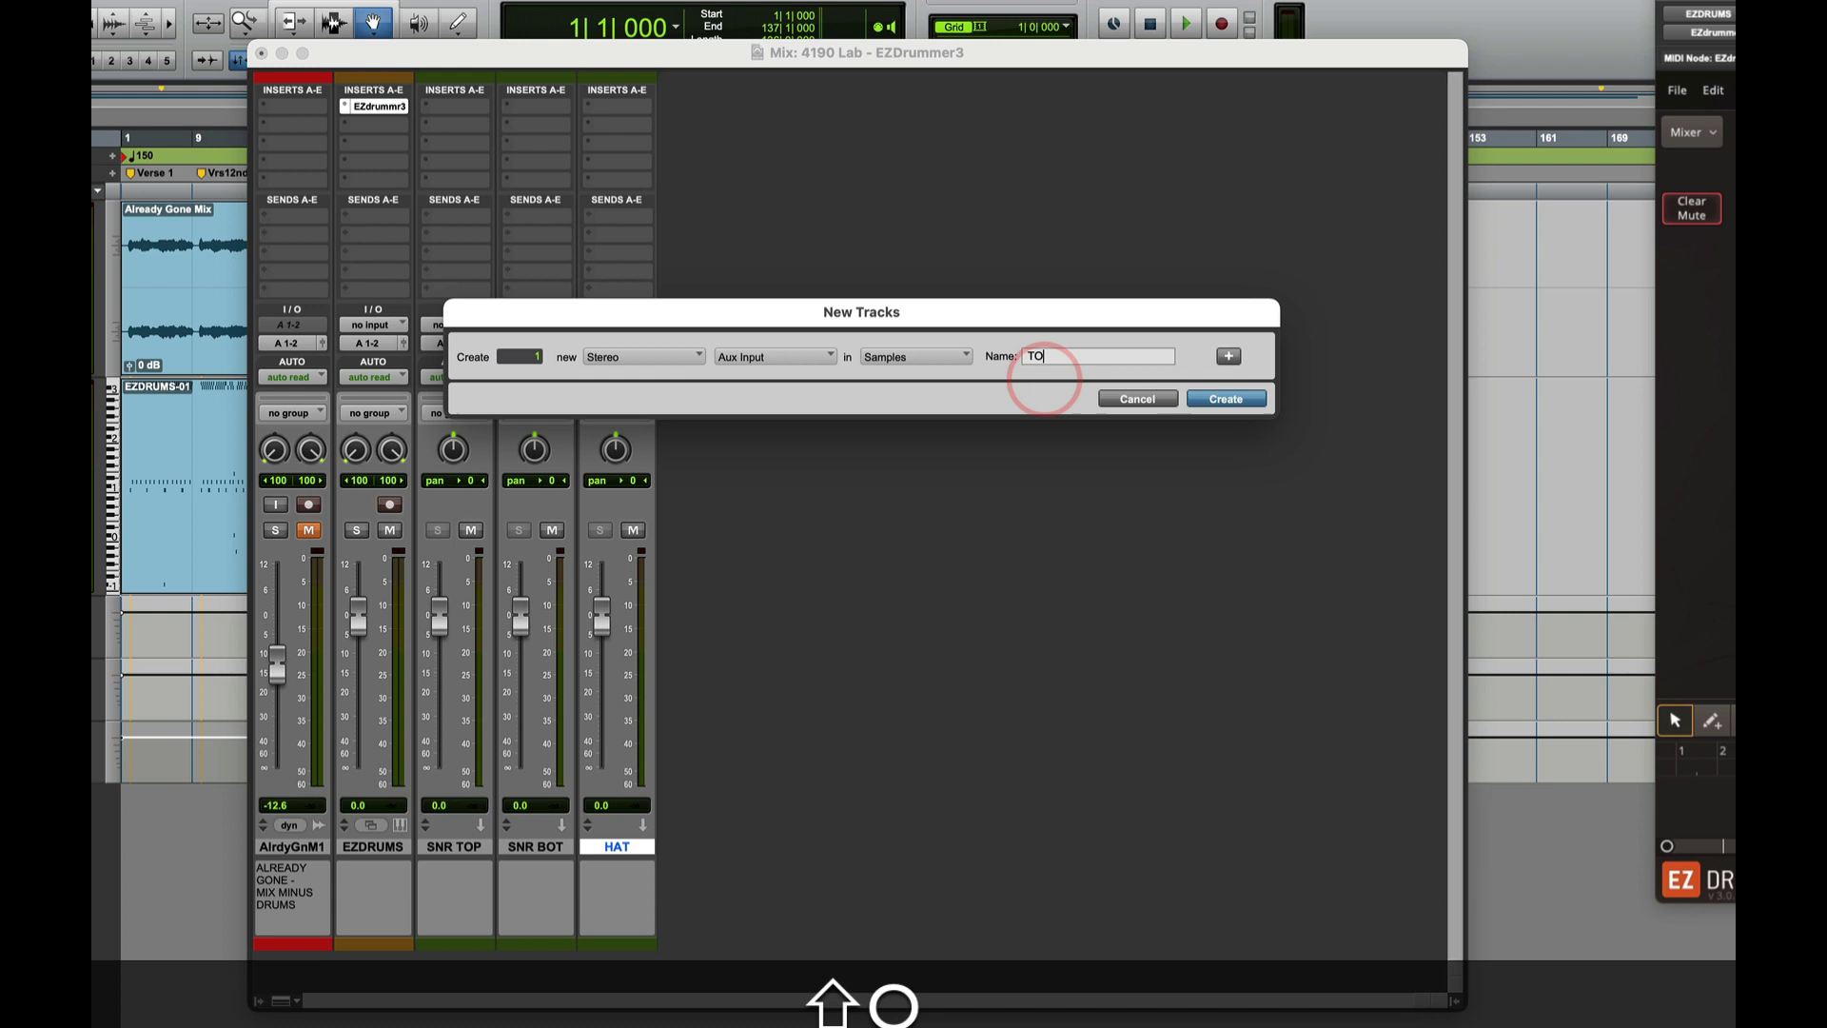
{"action": "left_click", "coordinate": [1201, 397]}
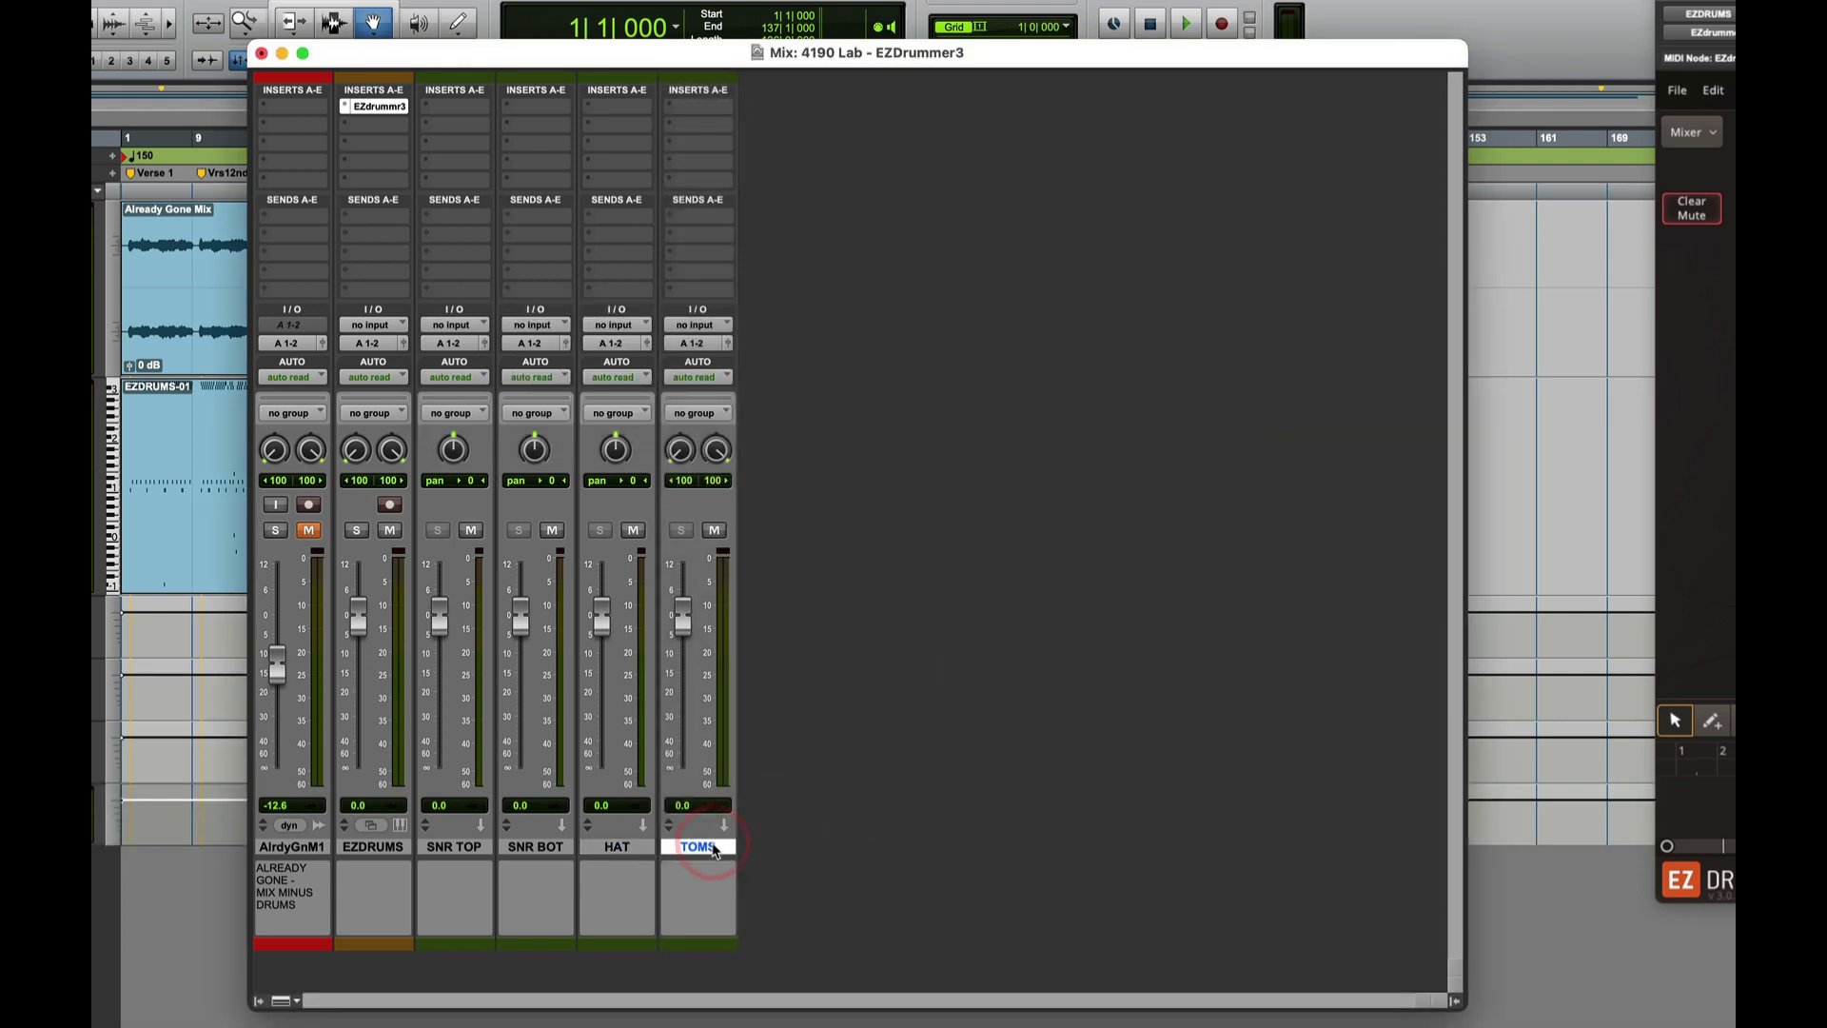
Duplicate the TOMS track three times.
{"action": "right_click", "coordinate": [714, 847]}
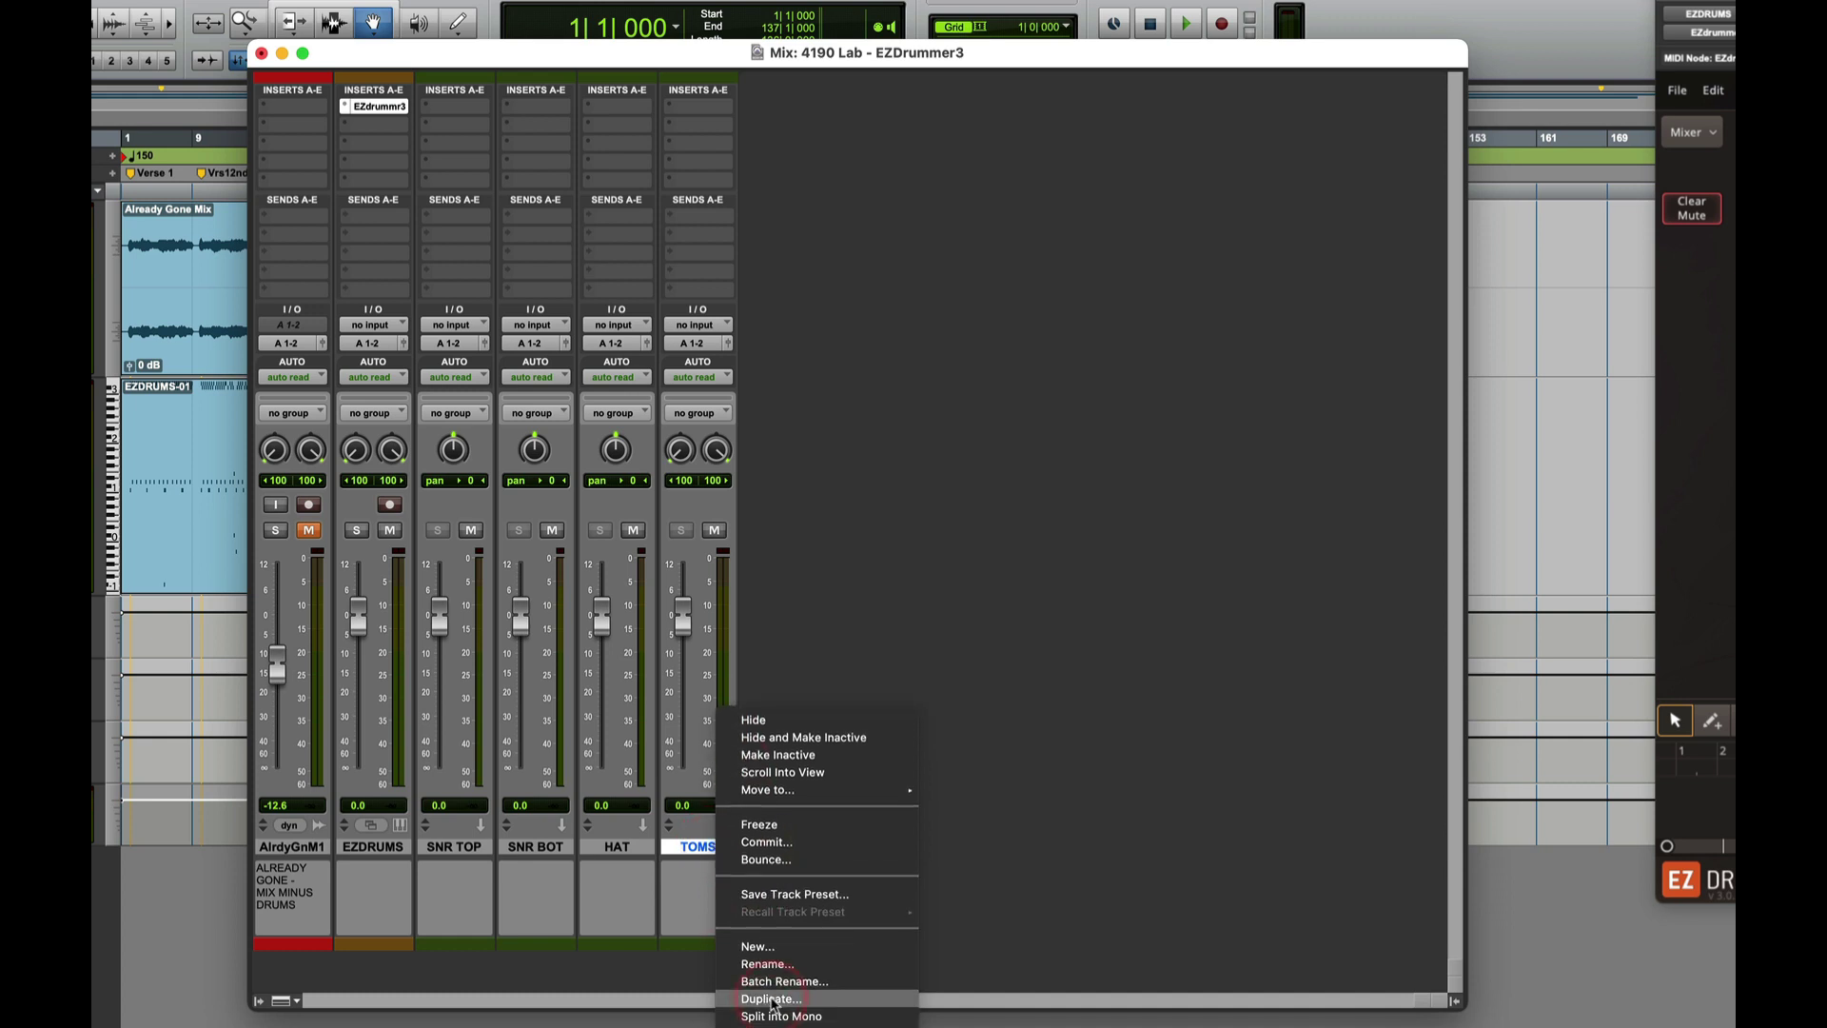
{"action": "left_click", "coordinate": [766, 995]}
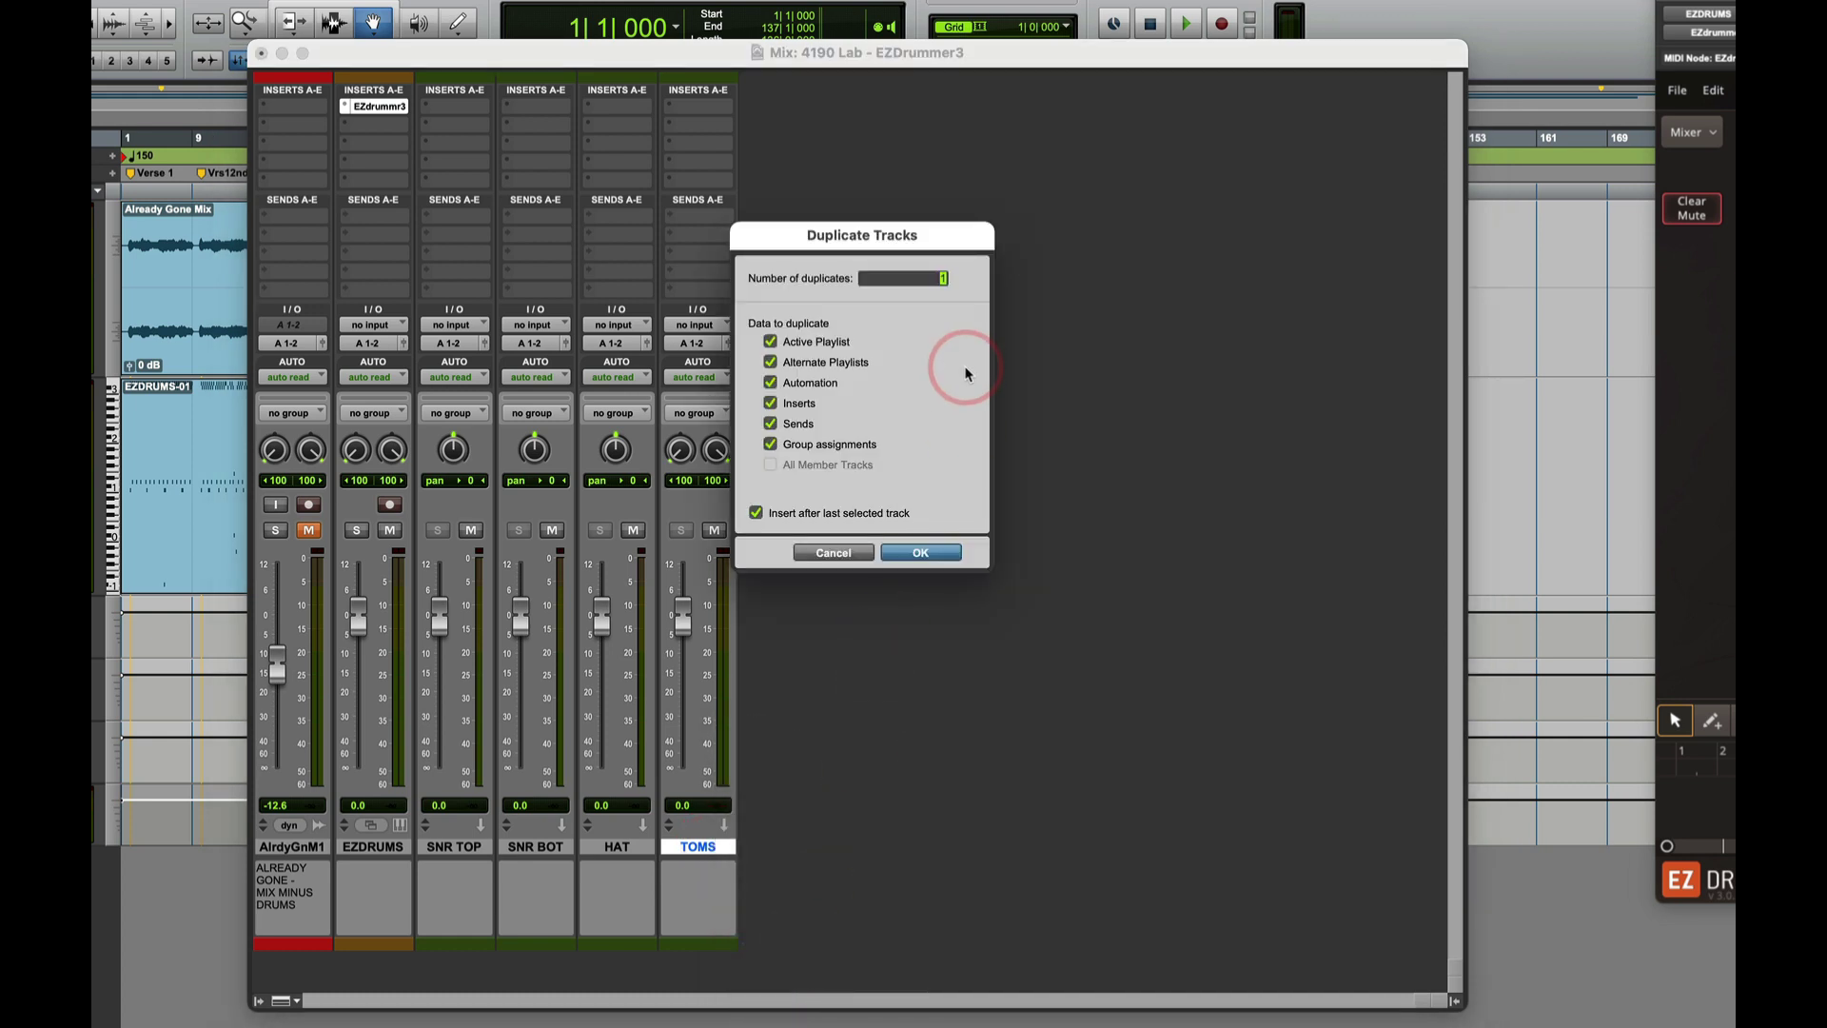
{"action": "type", "text": "3"}
{"action": "left_click", "coordinate": [951, 552]}
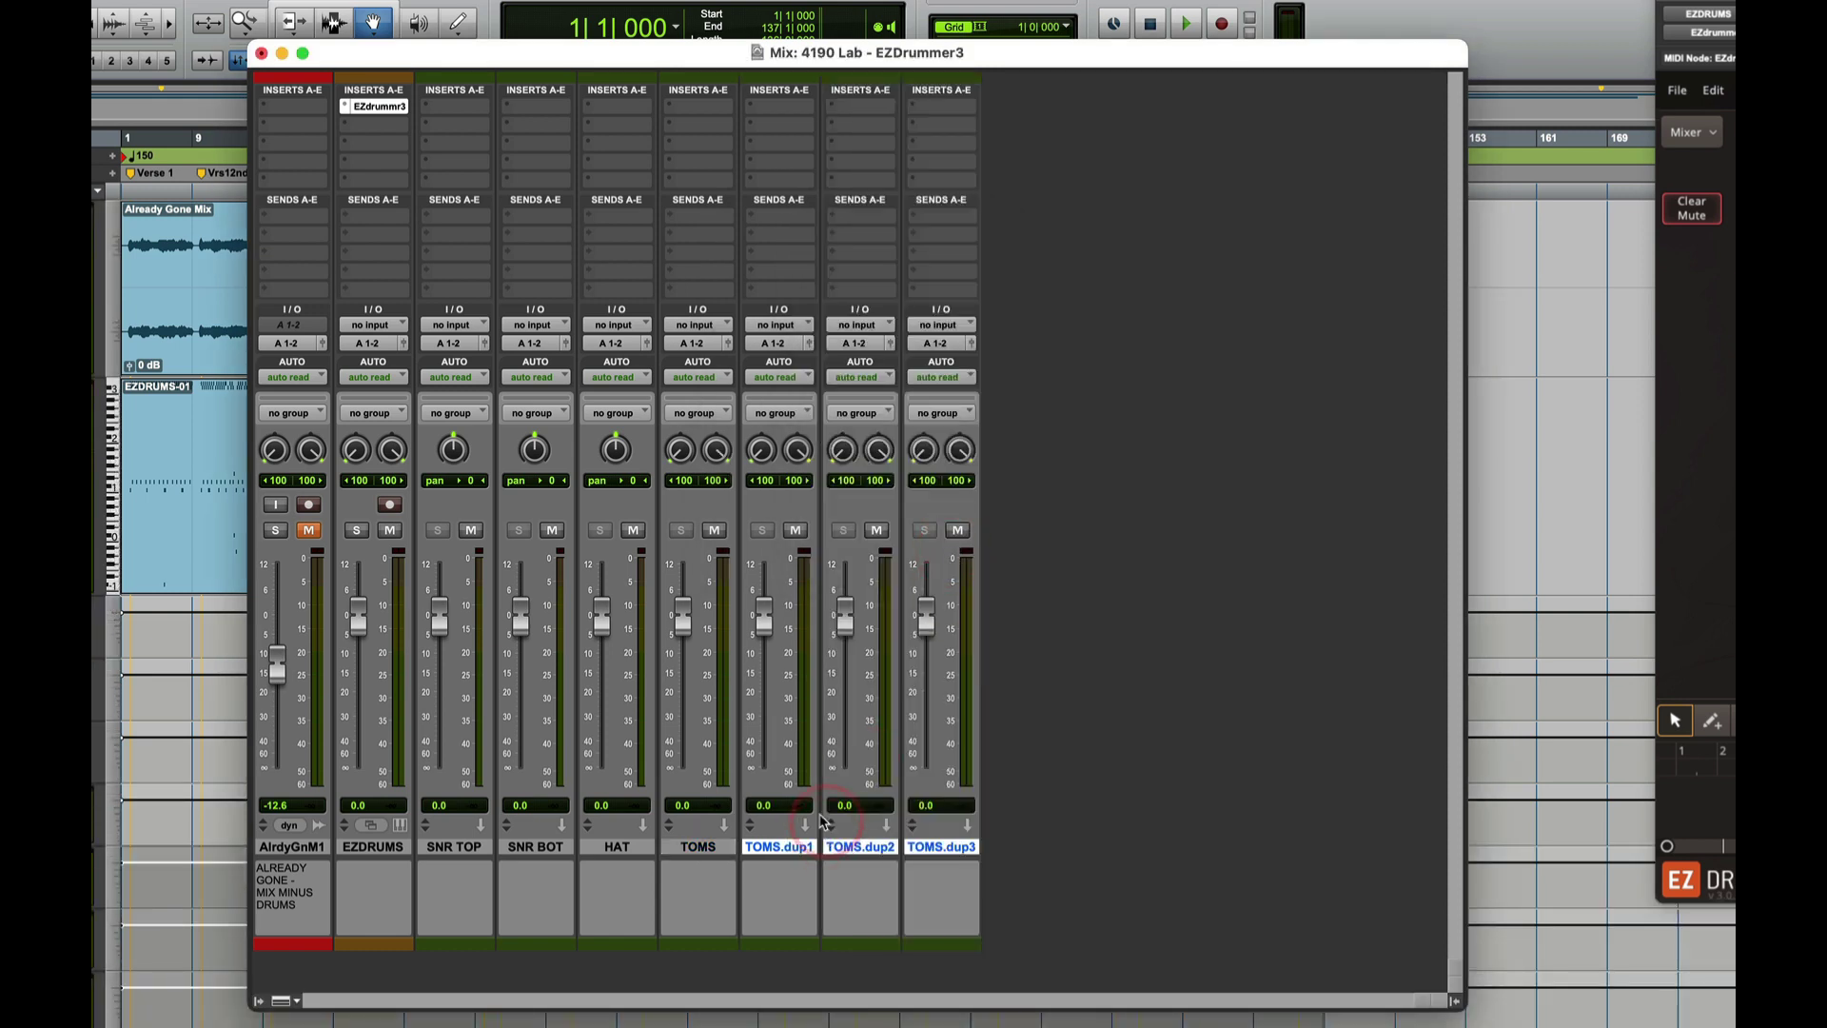
Rename the three duplicates OH, AMB and COMP RM.
{"action": "double_click", "coordinate": [782, 847]}
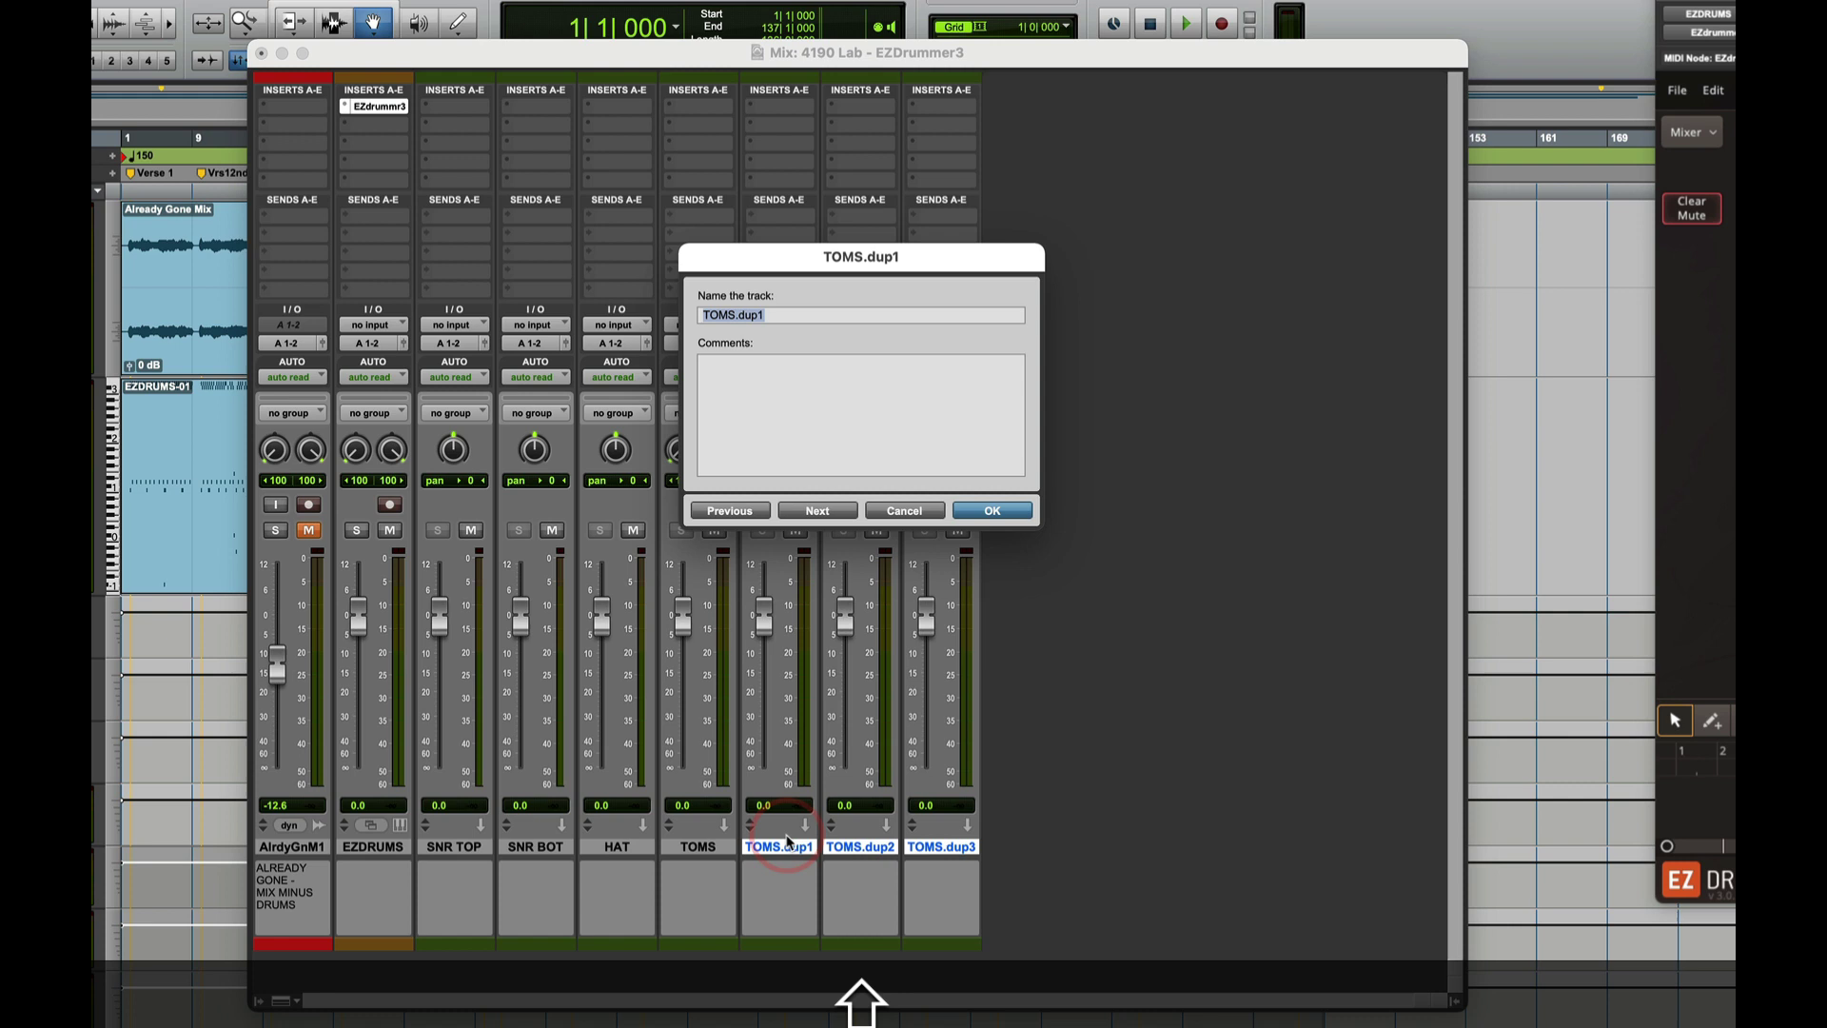
{"action": "type", "text": "OH"}
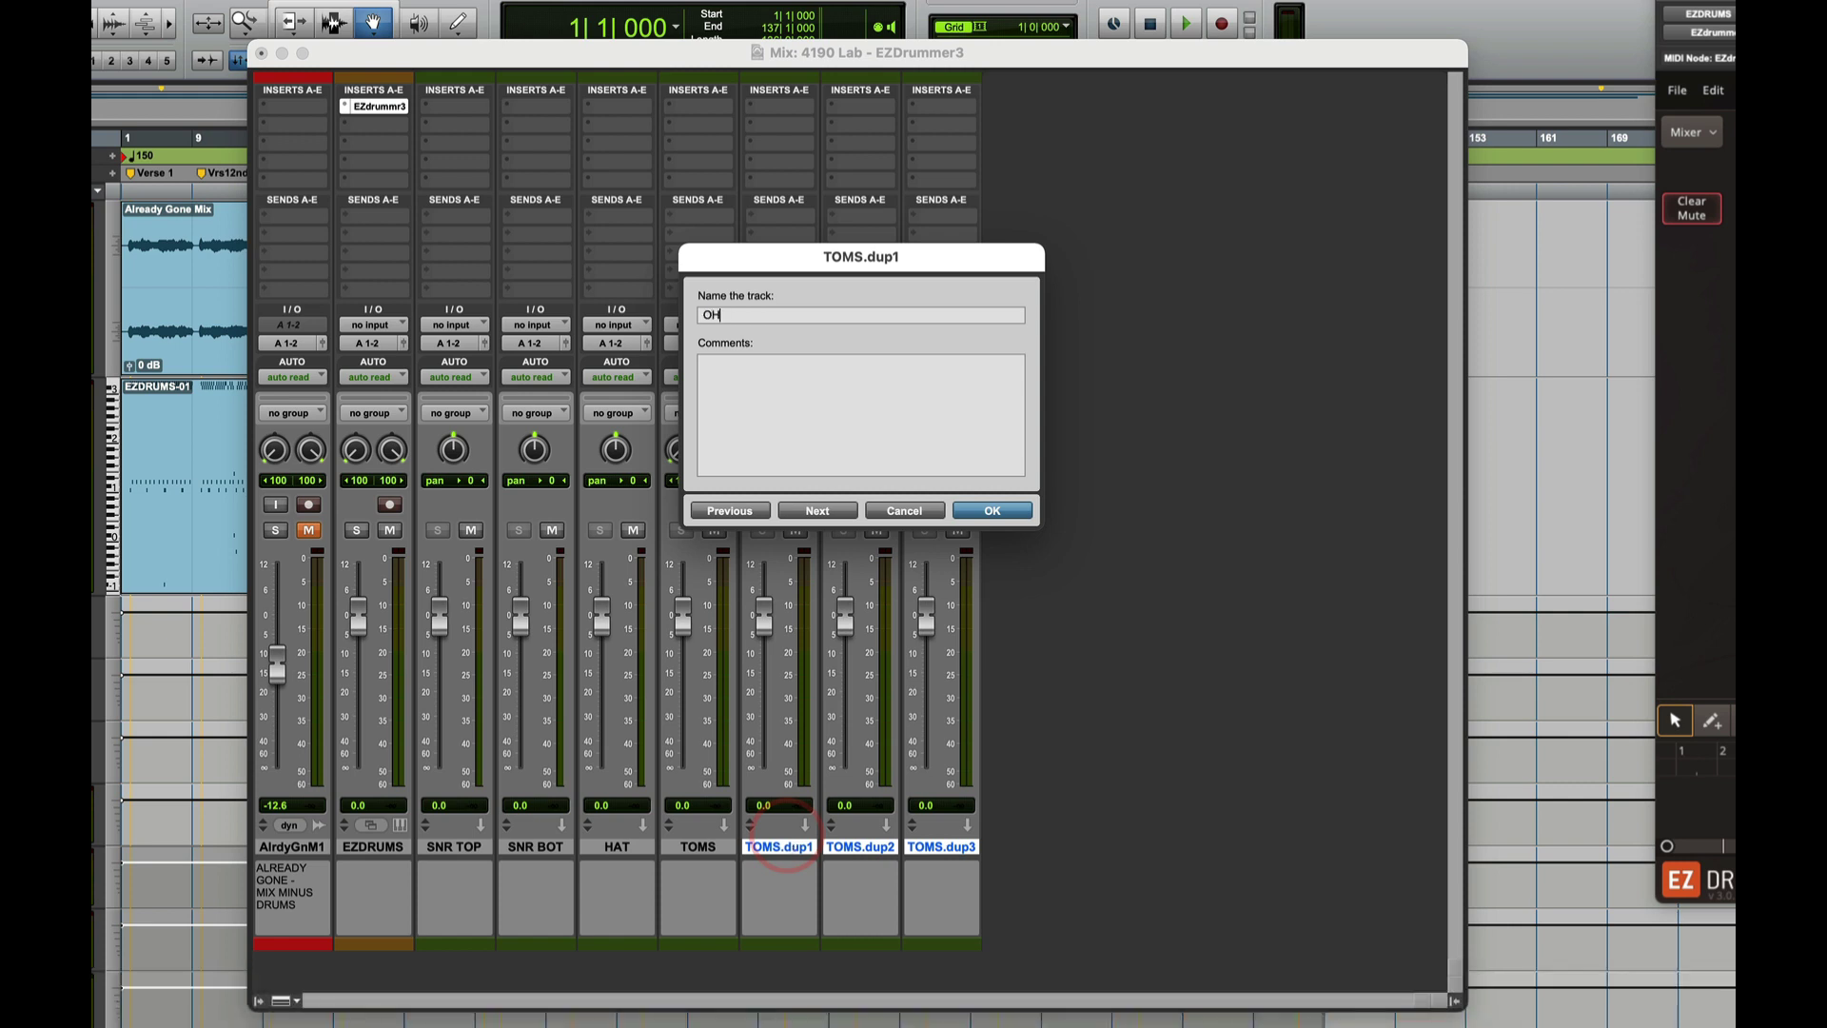
{"action": "key", "text": "super+Down"}
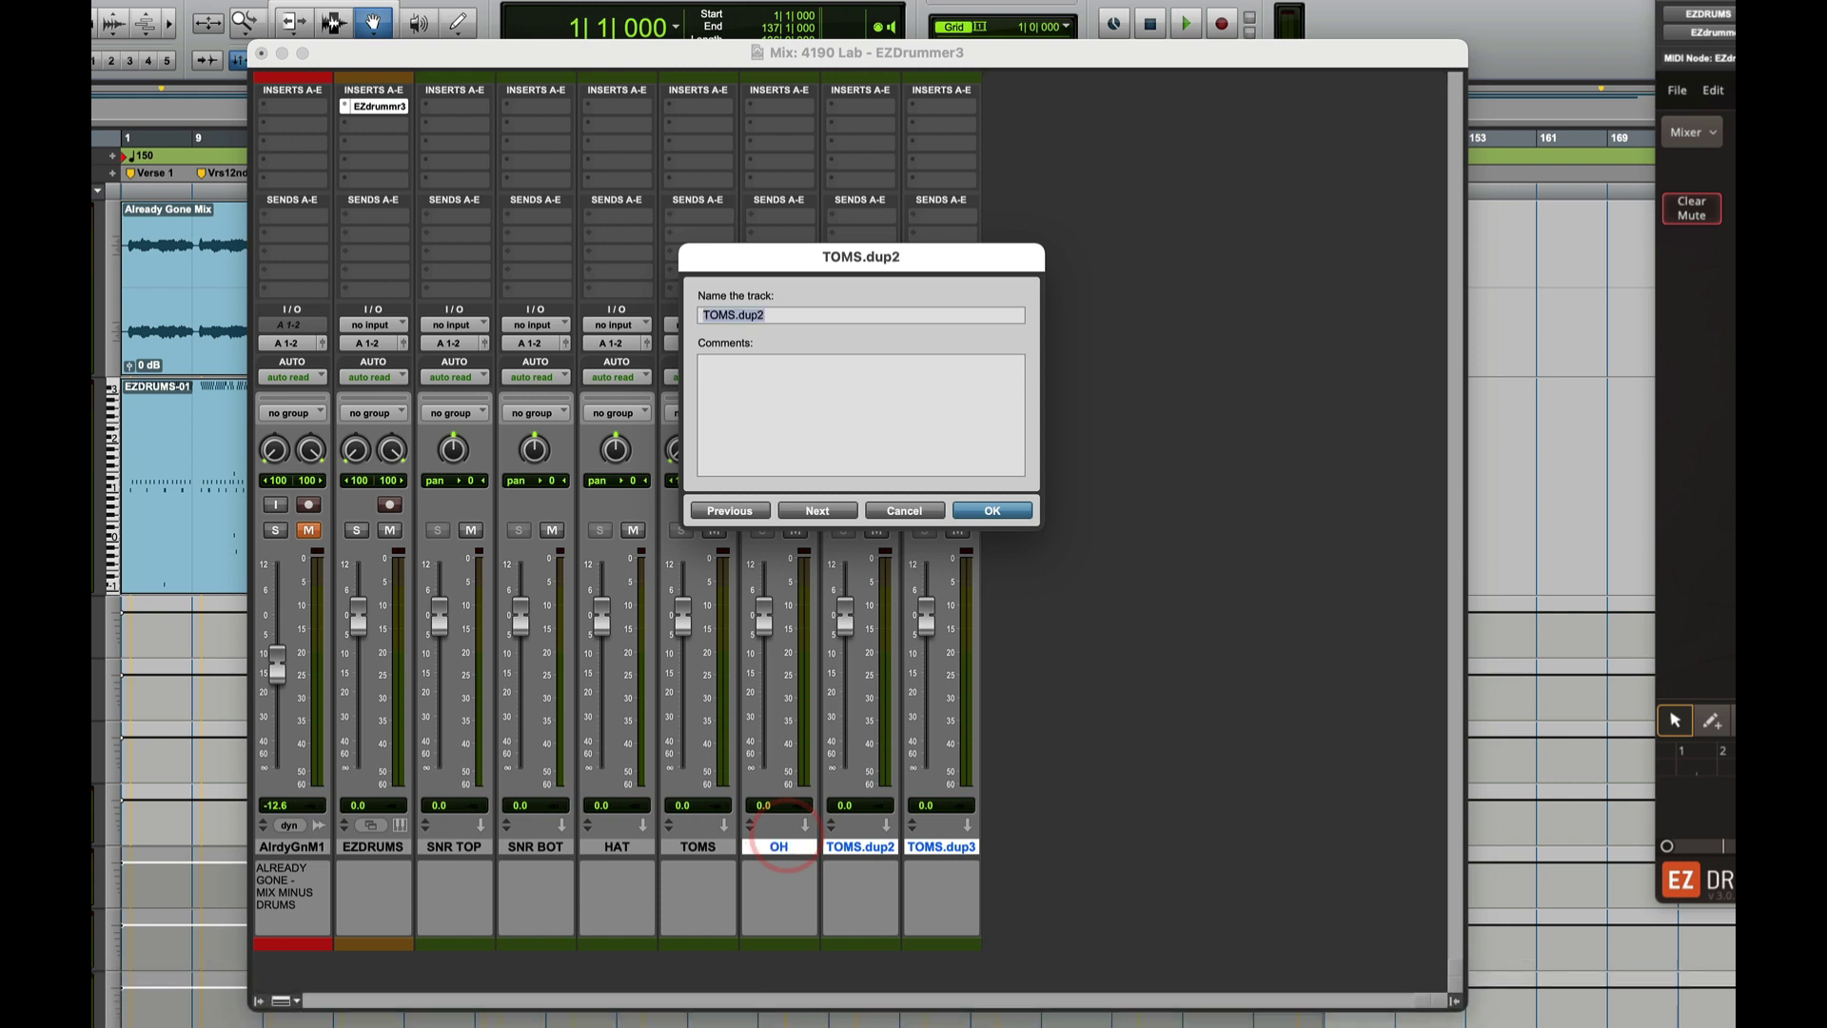
{"action": "type", "text": "AMB"}
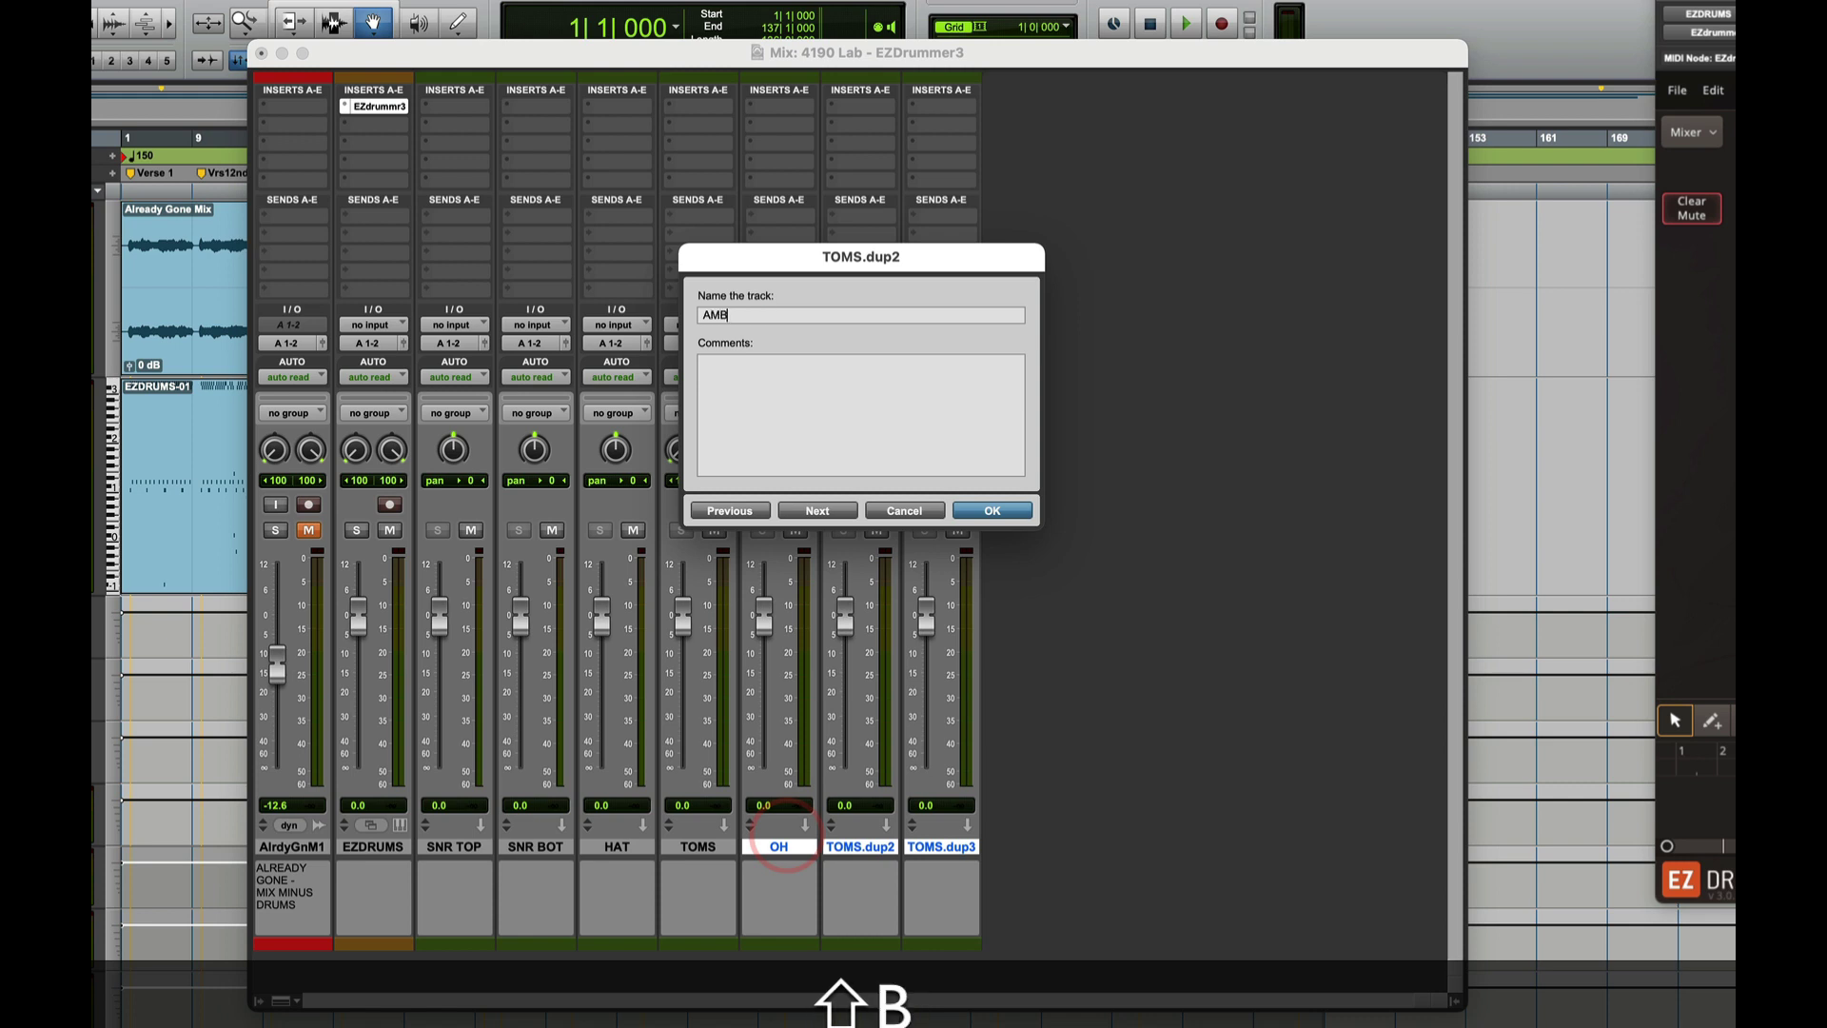
{"action": "key", "text": "cmd+Down"}
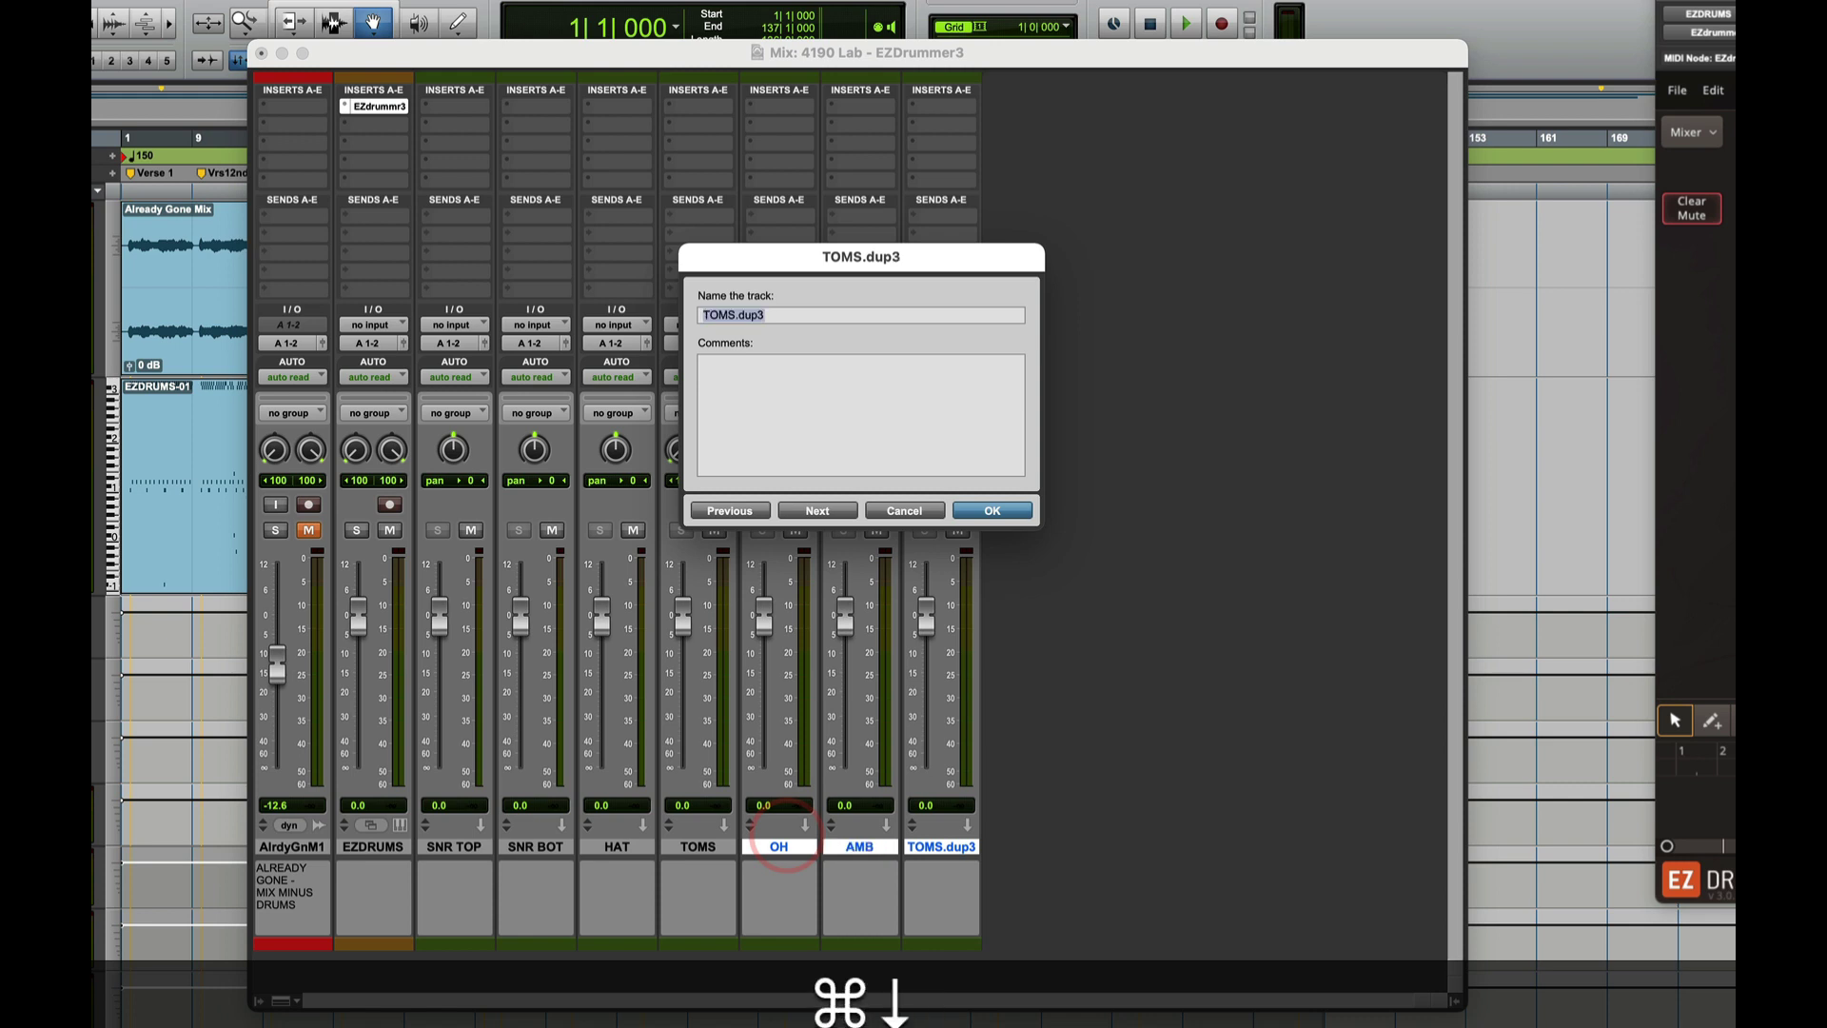
{"action": "type", "text": "COMP ROM"}
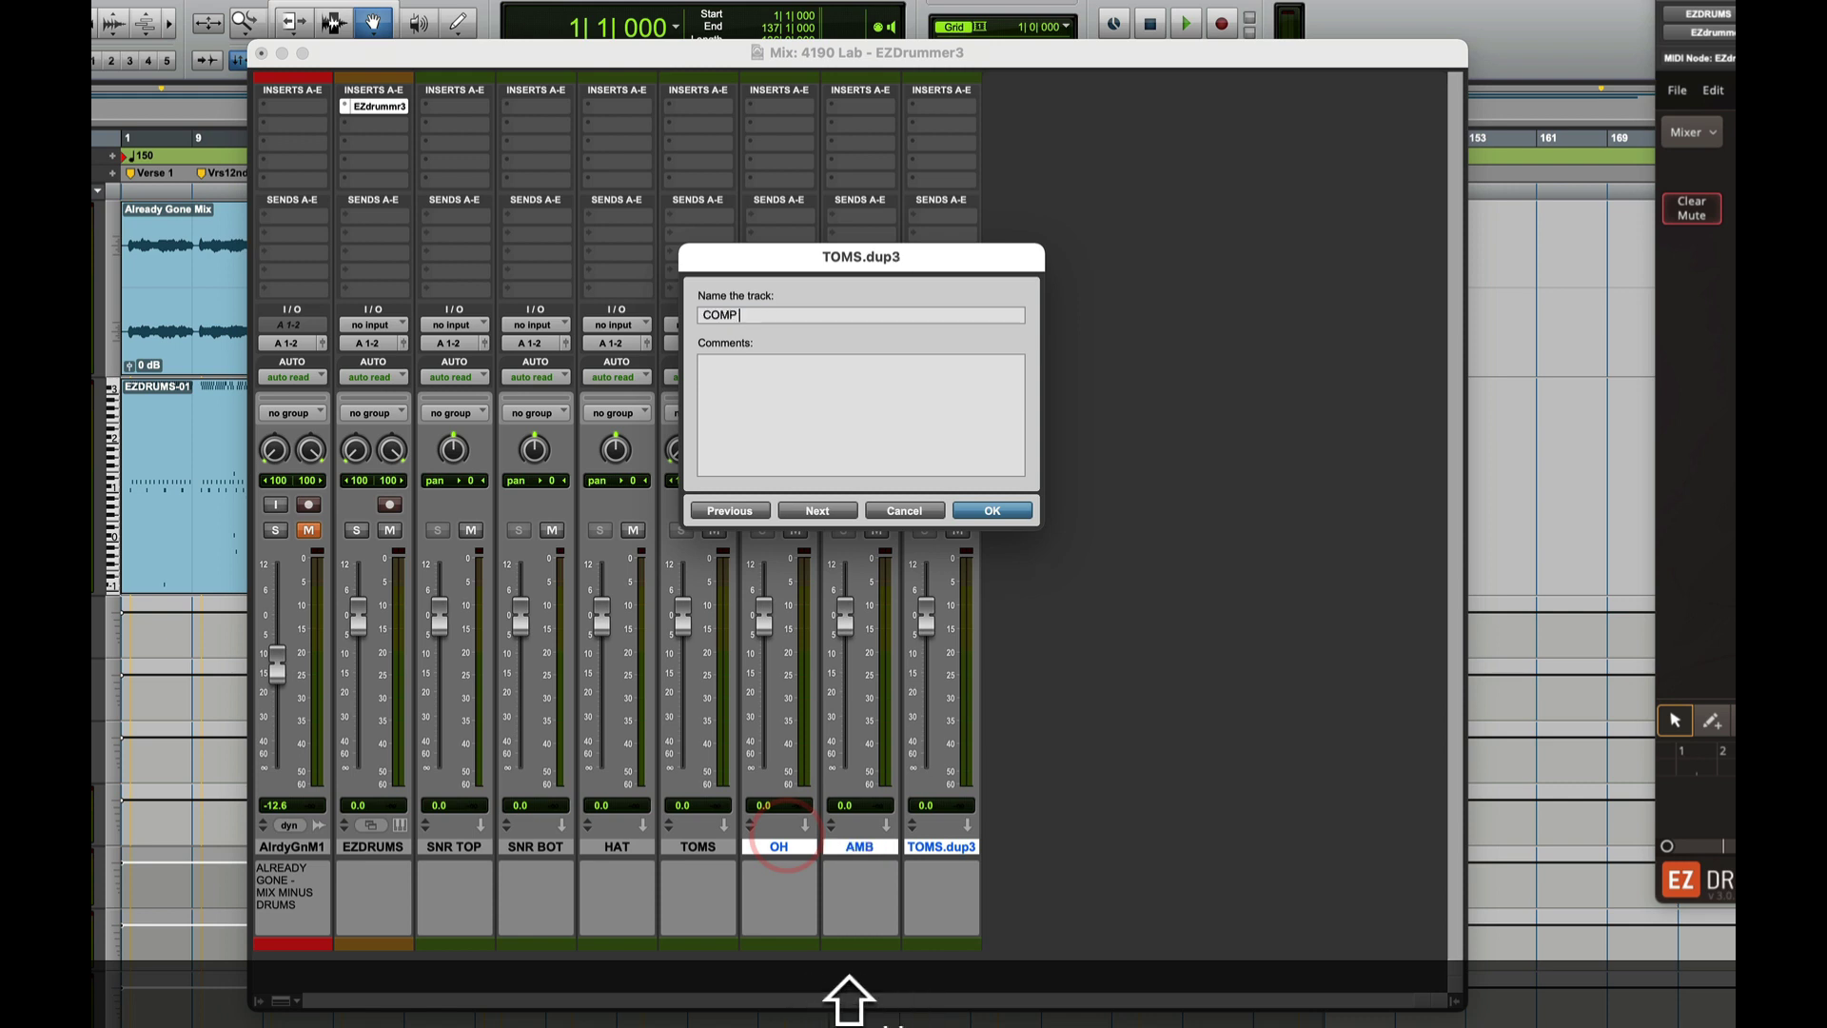
{"action": "key", "text": "BackSpace"}
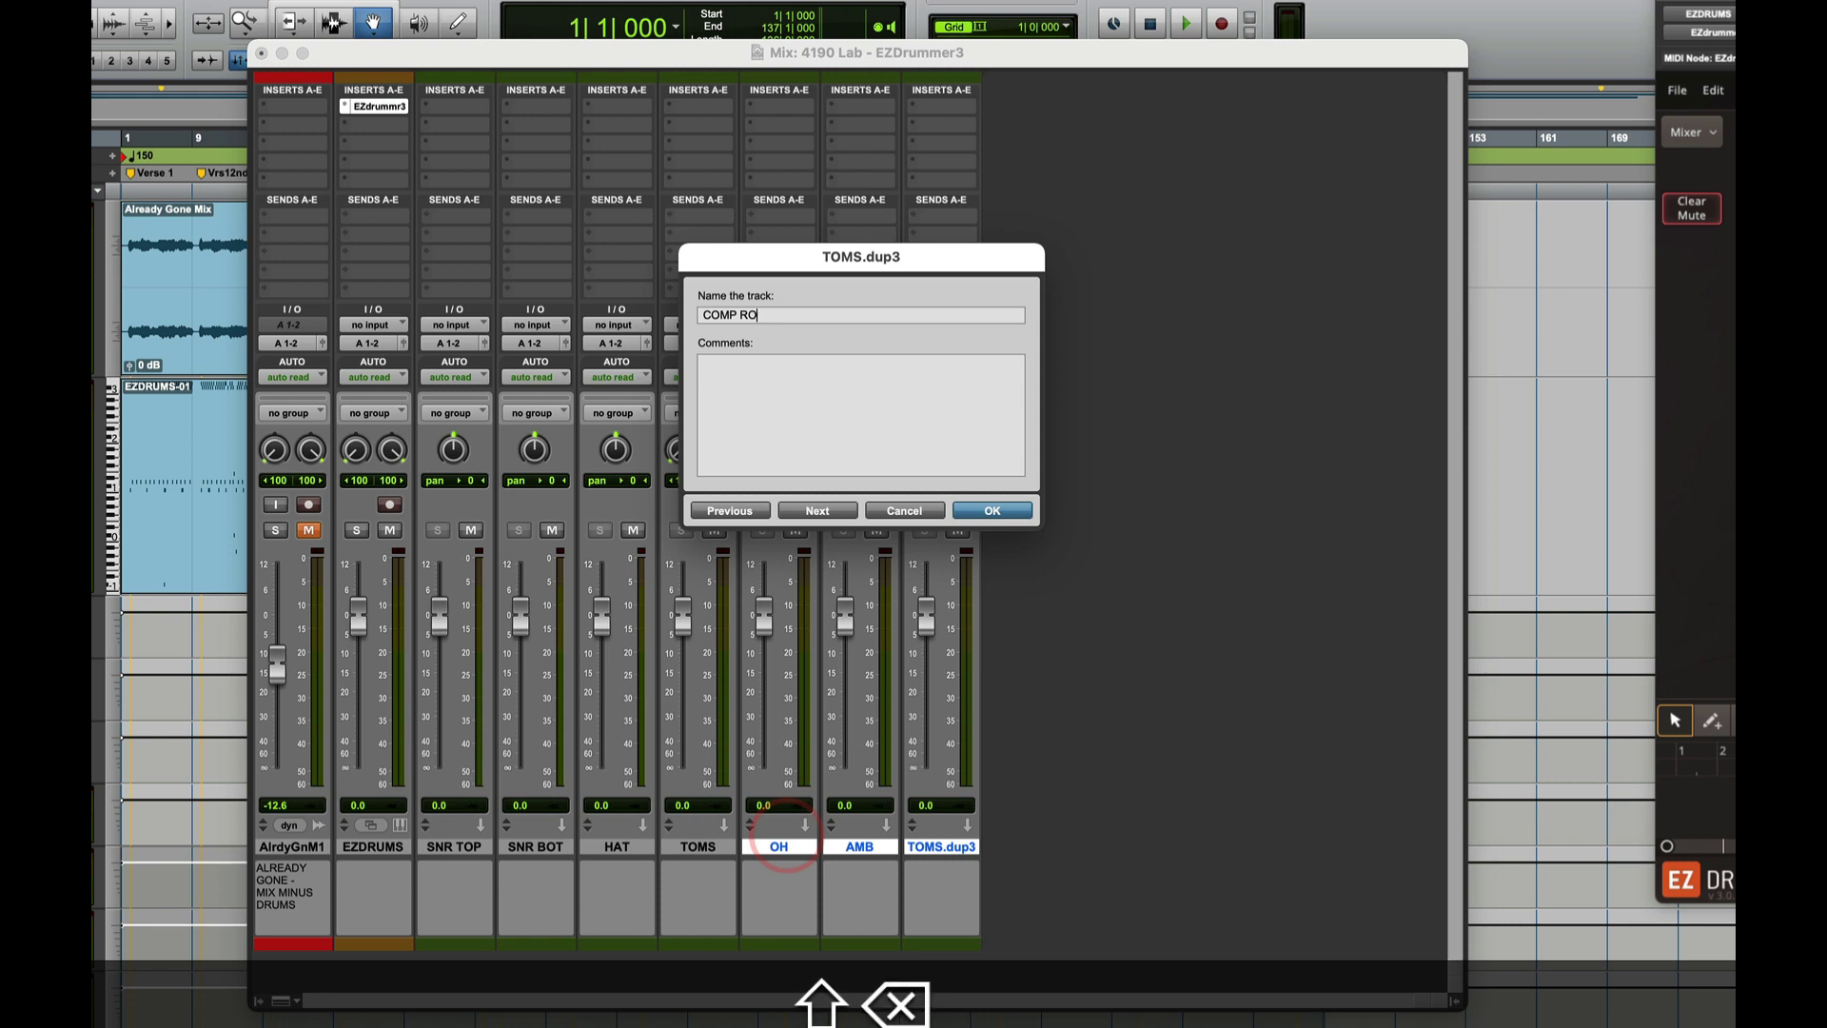
{"action": "type", "text": "M"}
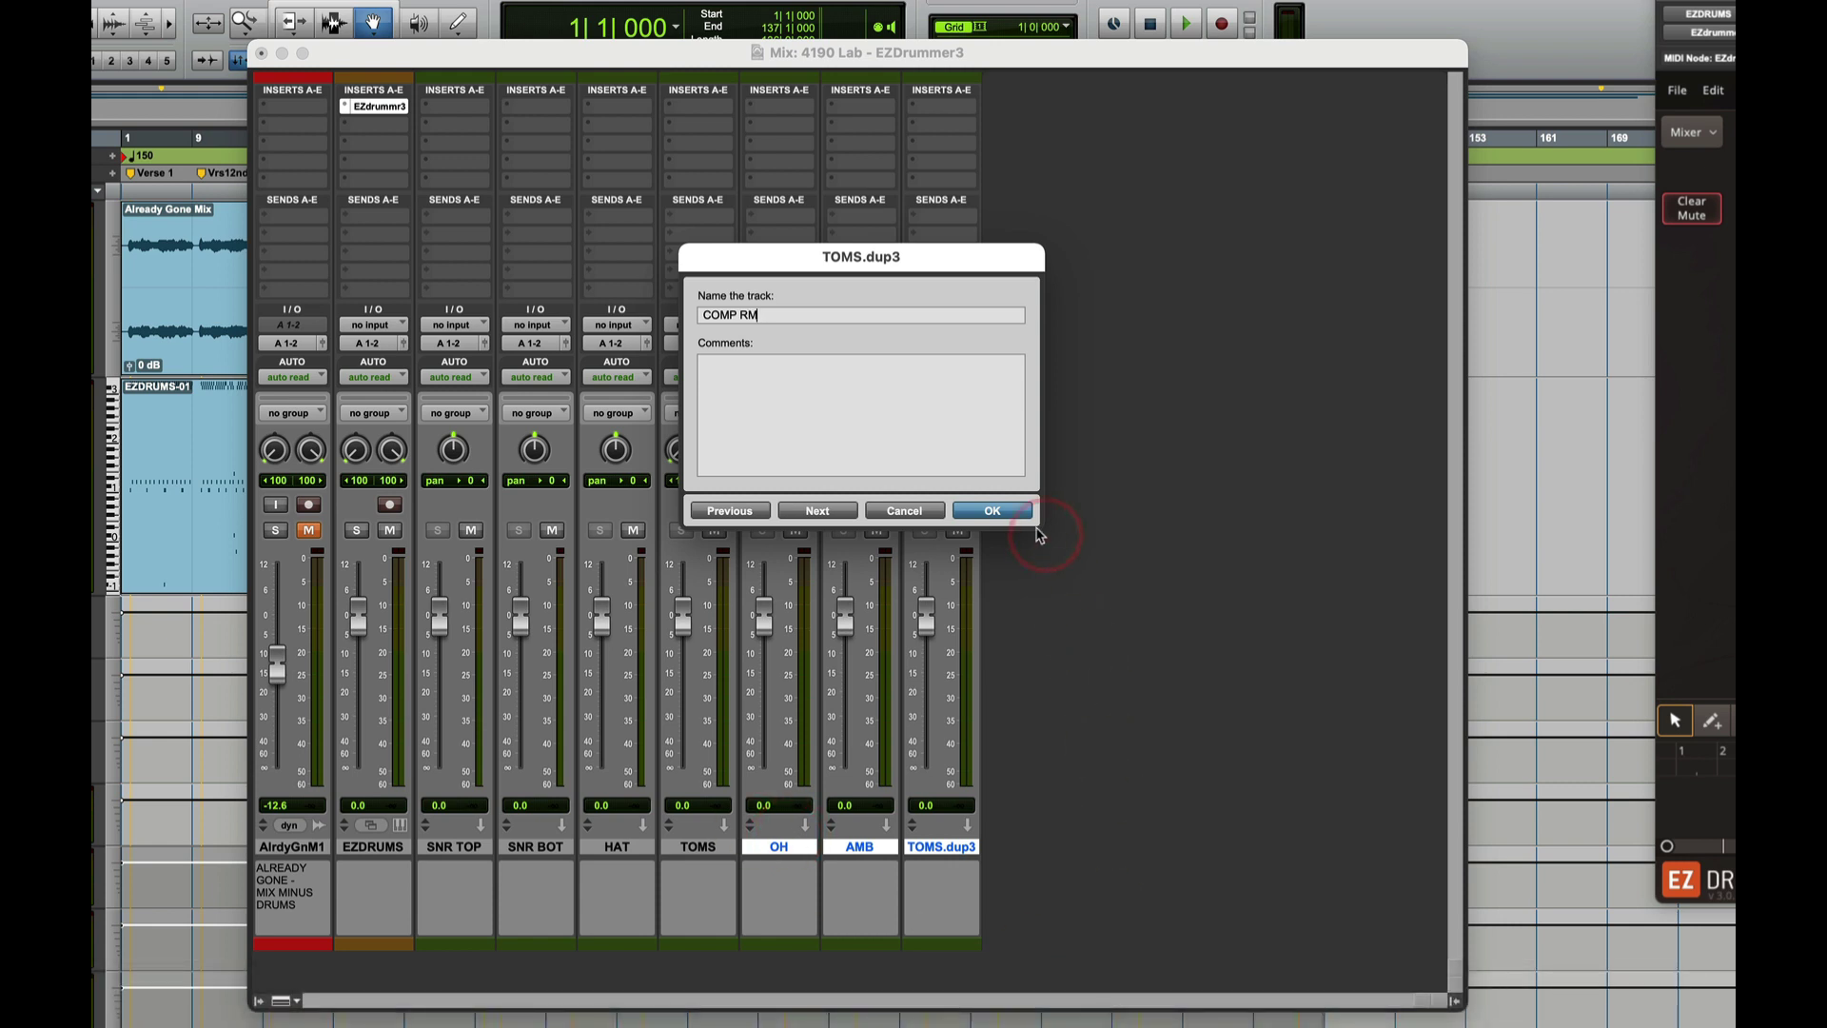
{"action": "left_click", "coordinate": [994, 509]}
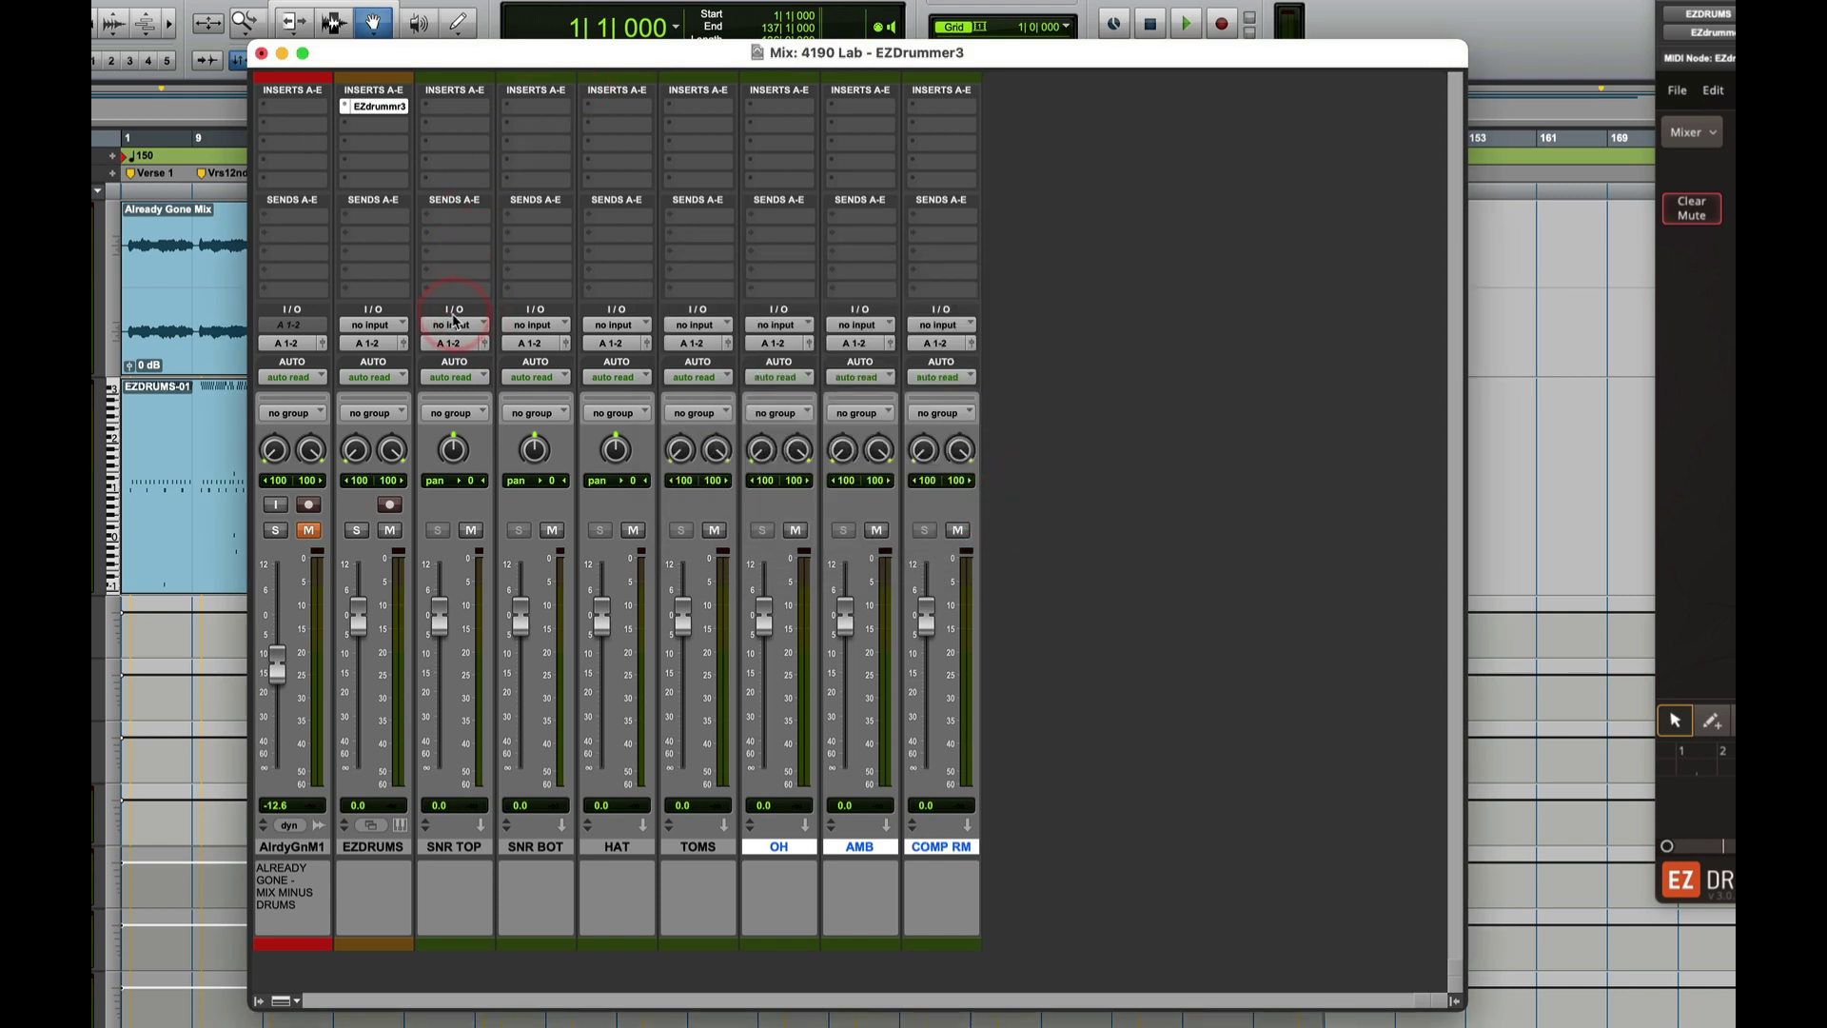
{"action": "left_click", "coordinate": [400, 354]}
{"action": "left_click", "coordinate": [384, 329]}
{"action": "left_click", "coordinate": [376, 106]}
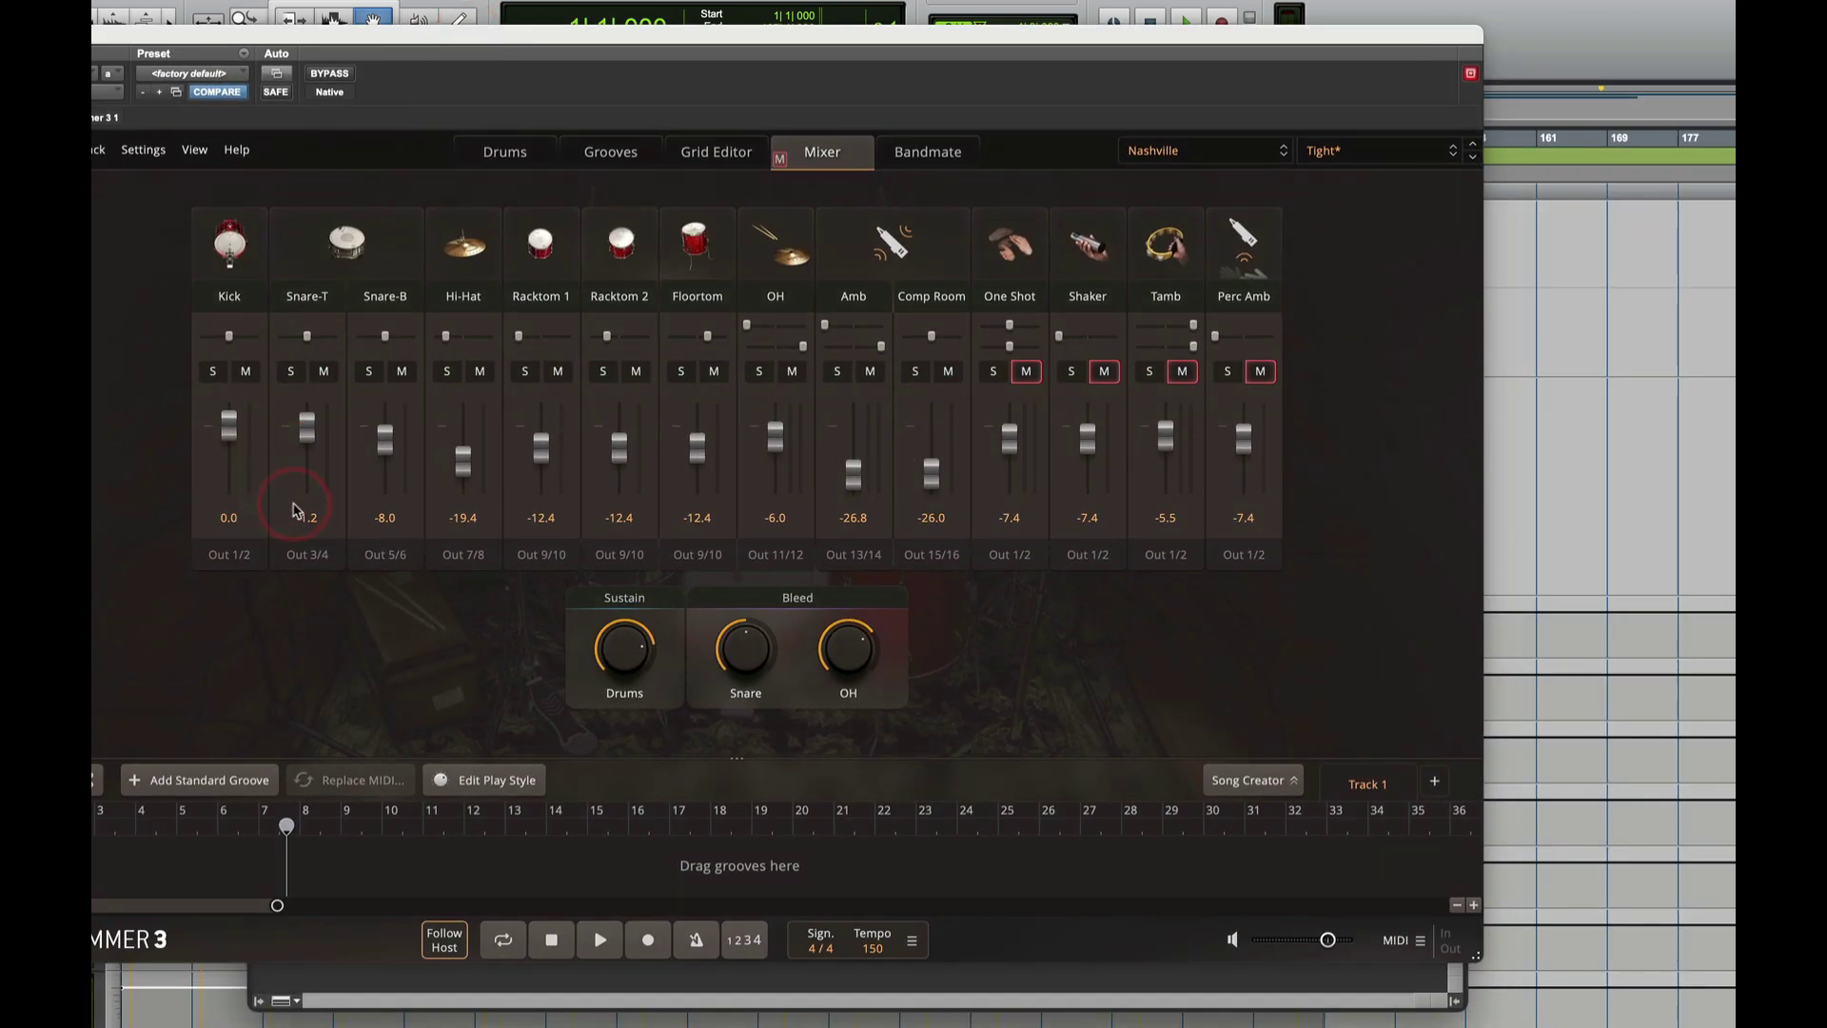
{"action": "left_click", "coordinate": [229, 557]}
{"action": "left_click", "coordinate": [400, 564]}
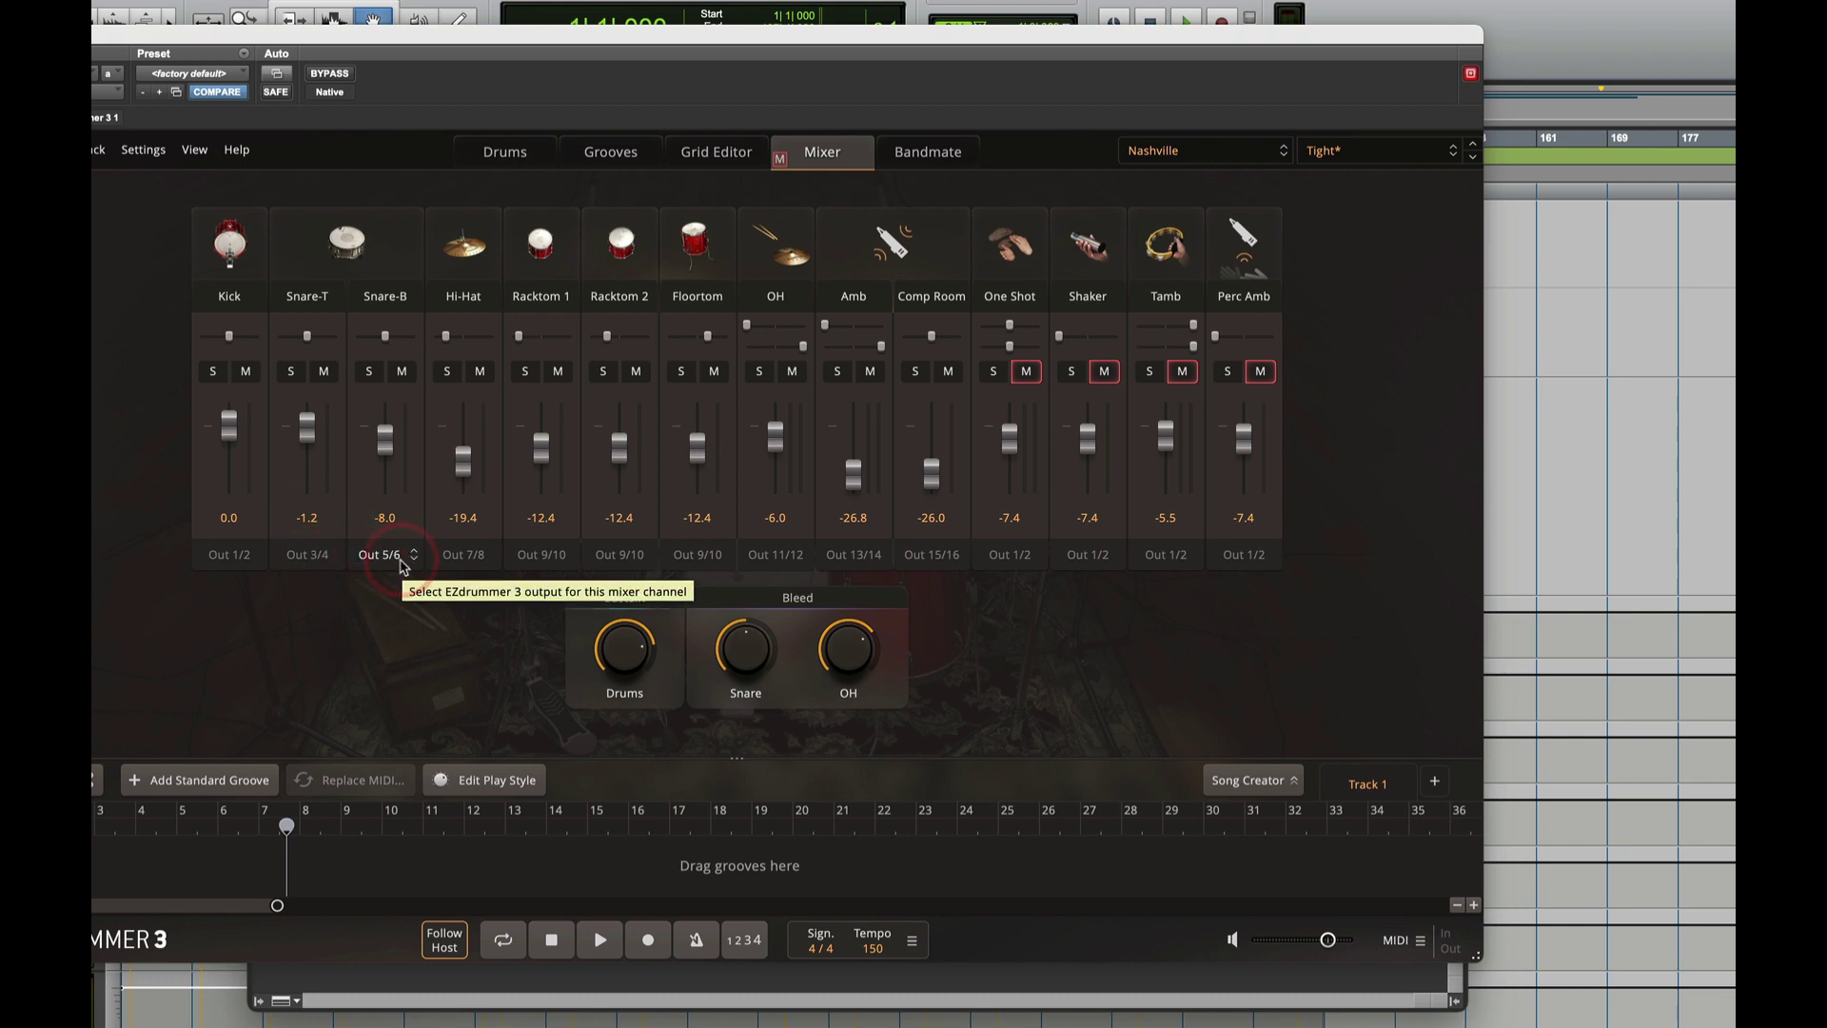
{"action": "left_click", "coordinate": [562, 563]}
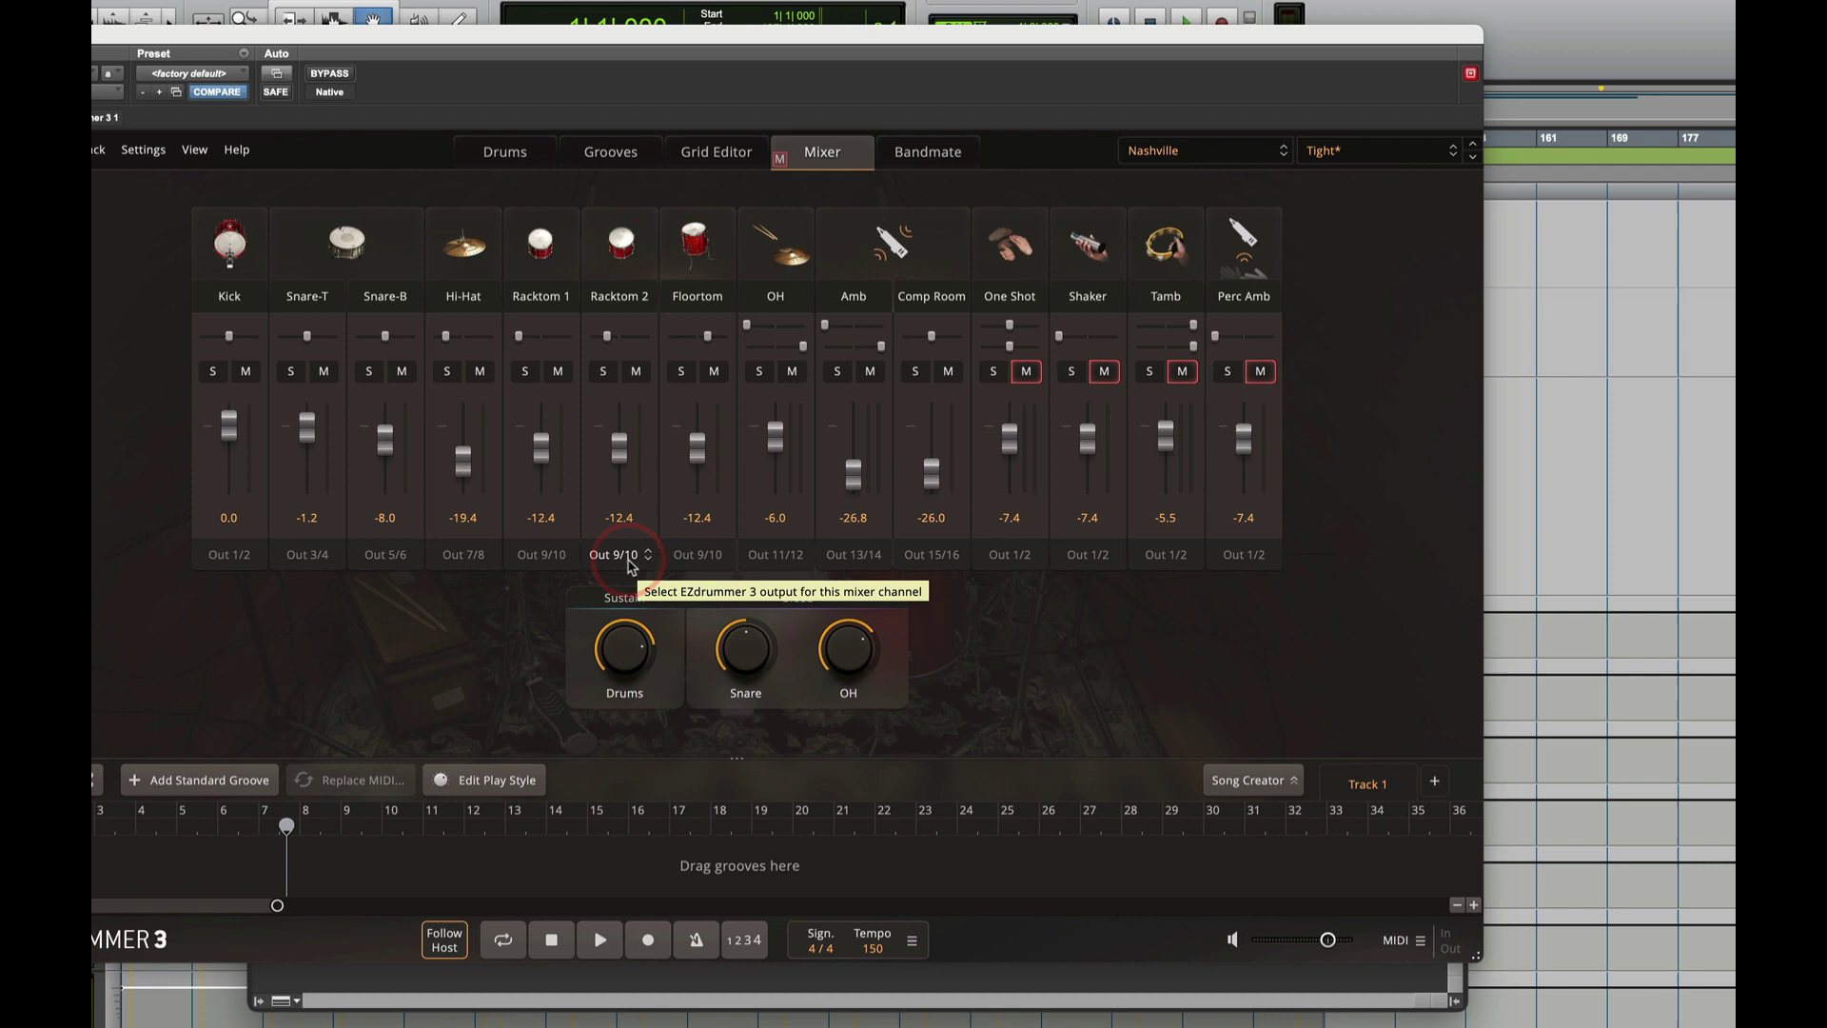
{"action": "left_click", "coordinate": [481, 37]}
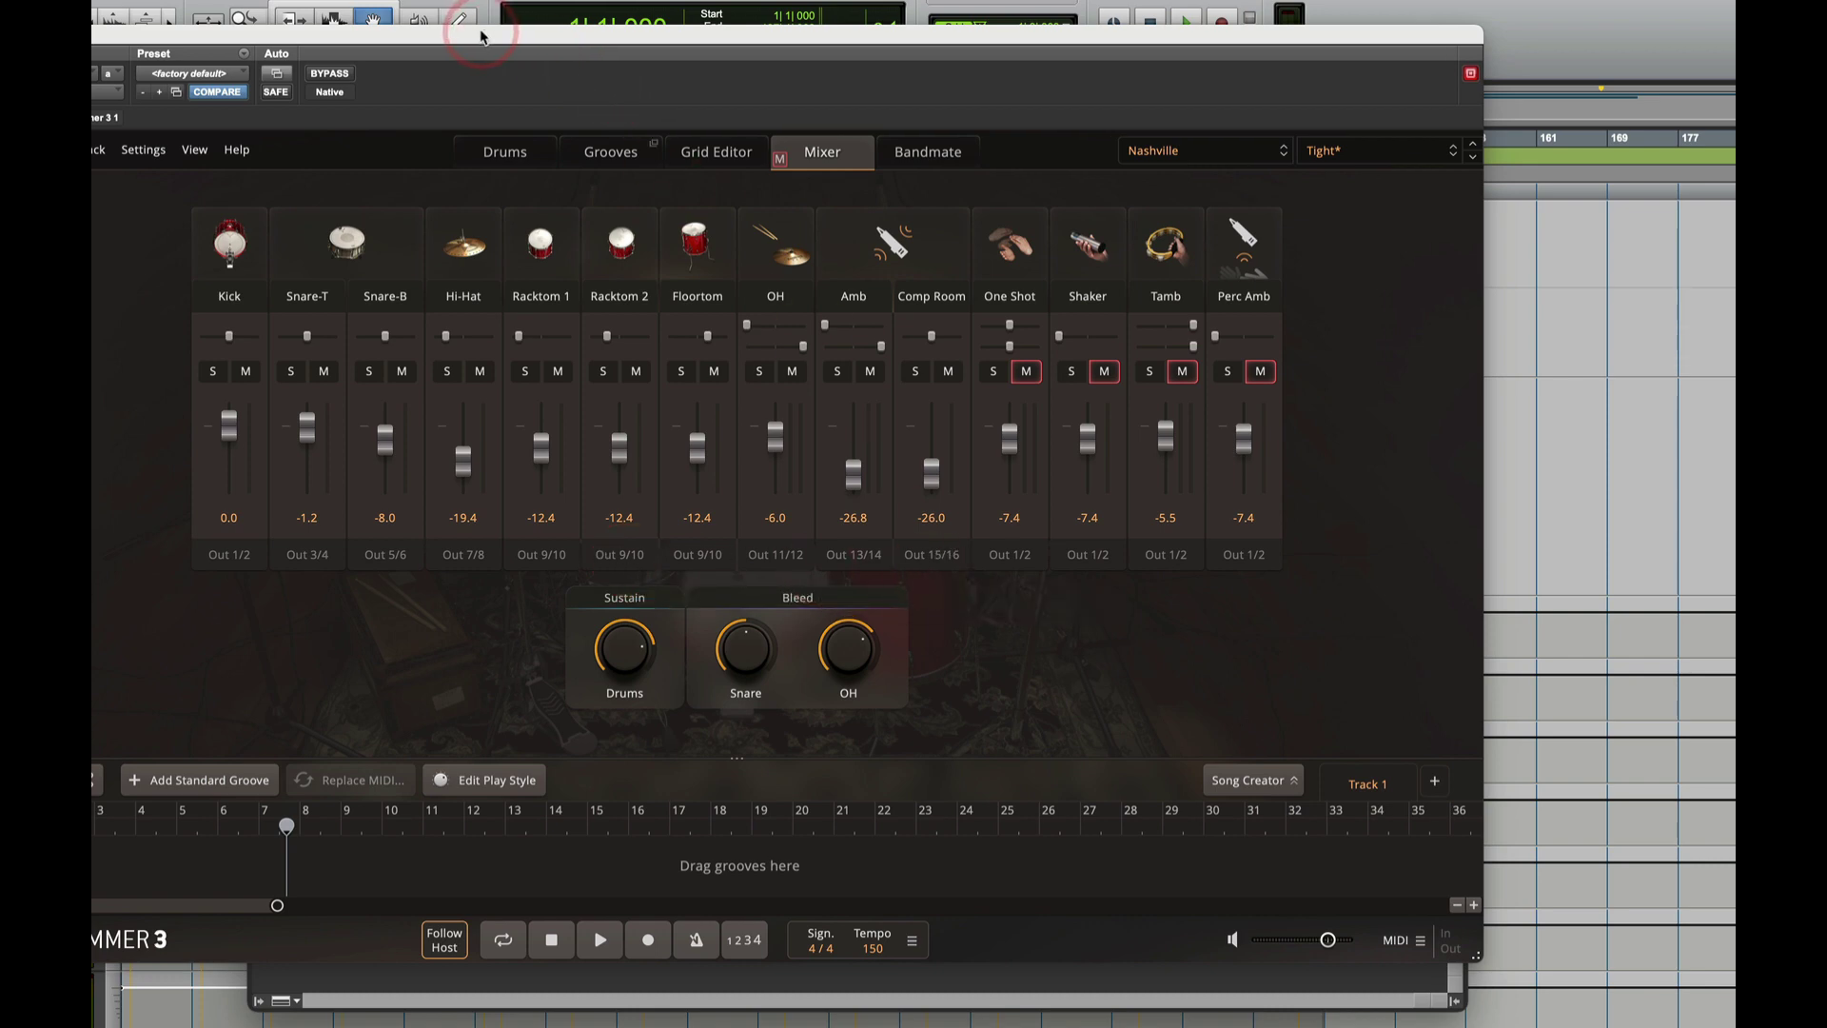
{"action": "left_click_drag", "start_coordinate": [481, 36], "coordinate": [1732, 24]}
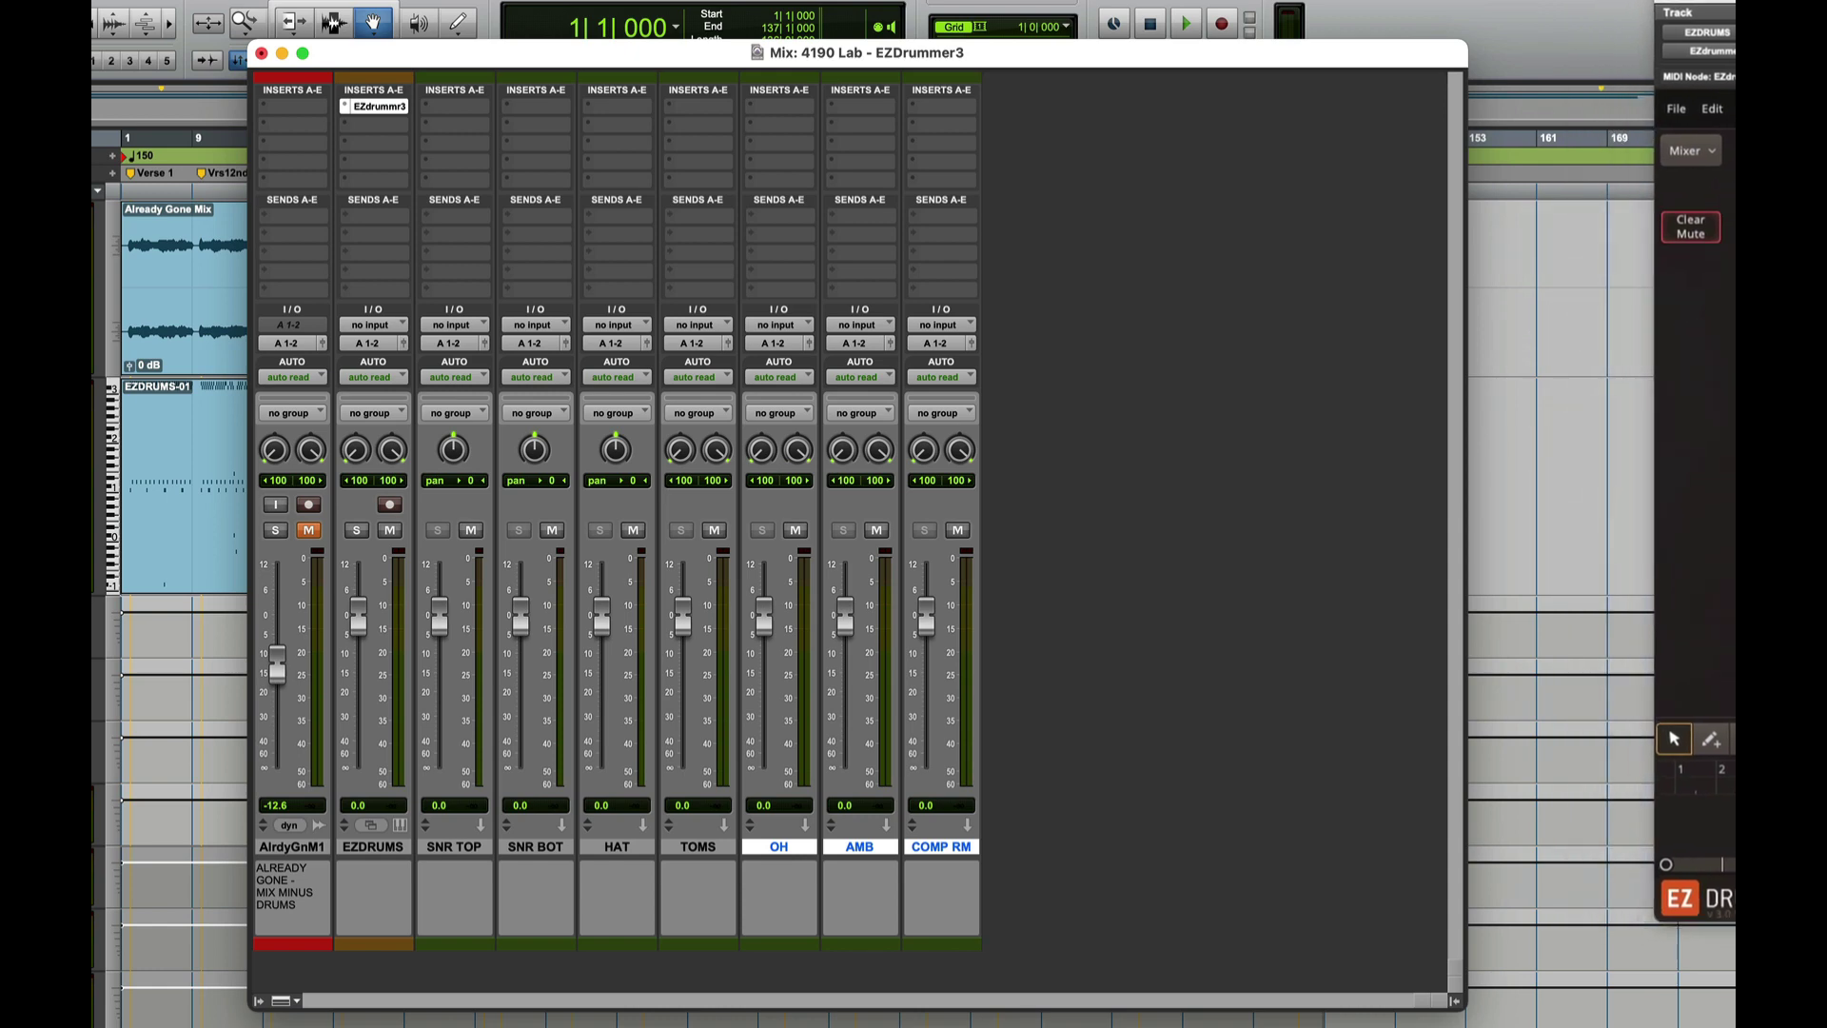
Set SNR TOP's input to EZdrummer 3 output 3/4.L.
{"action": "left_click_drag", "start_coordinate": [475, 59], "coordinate": [398, 27]}
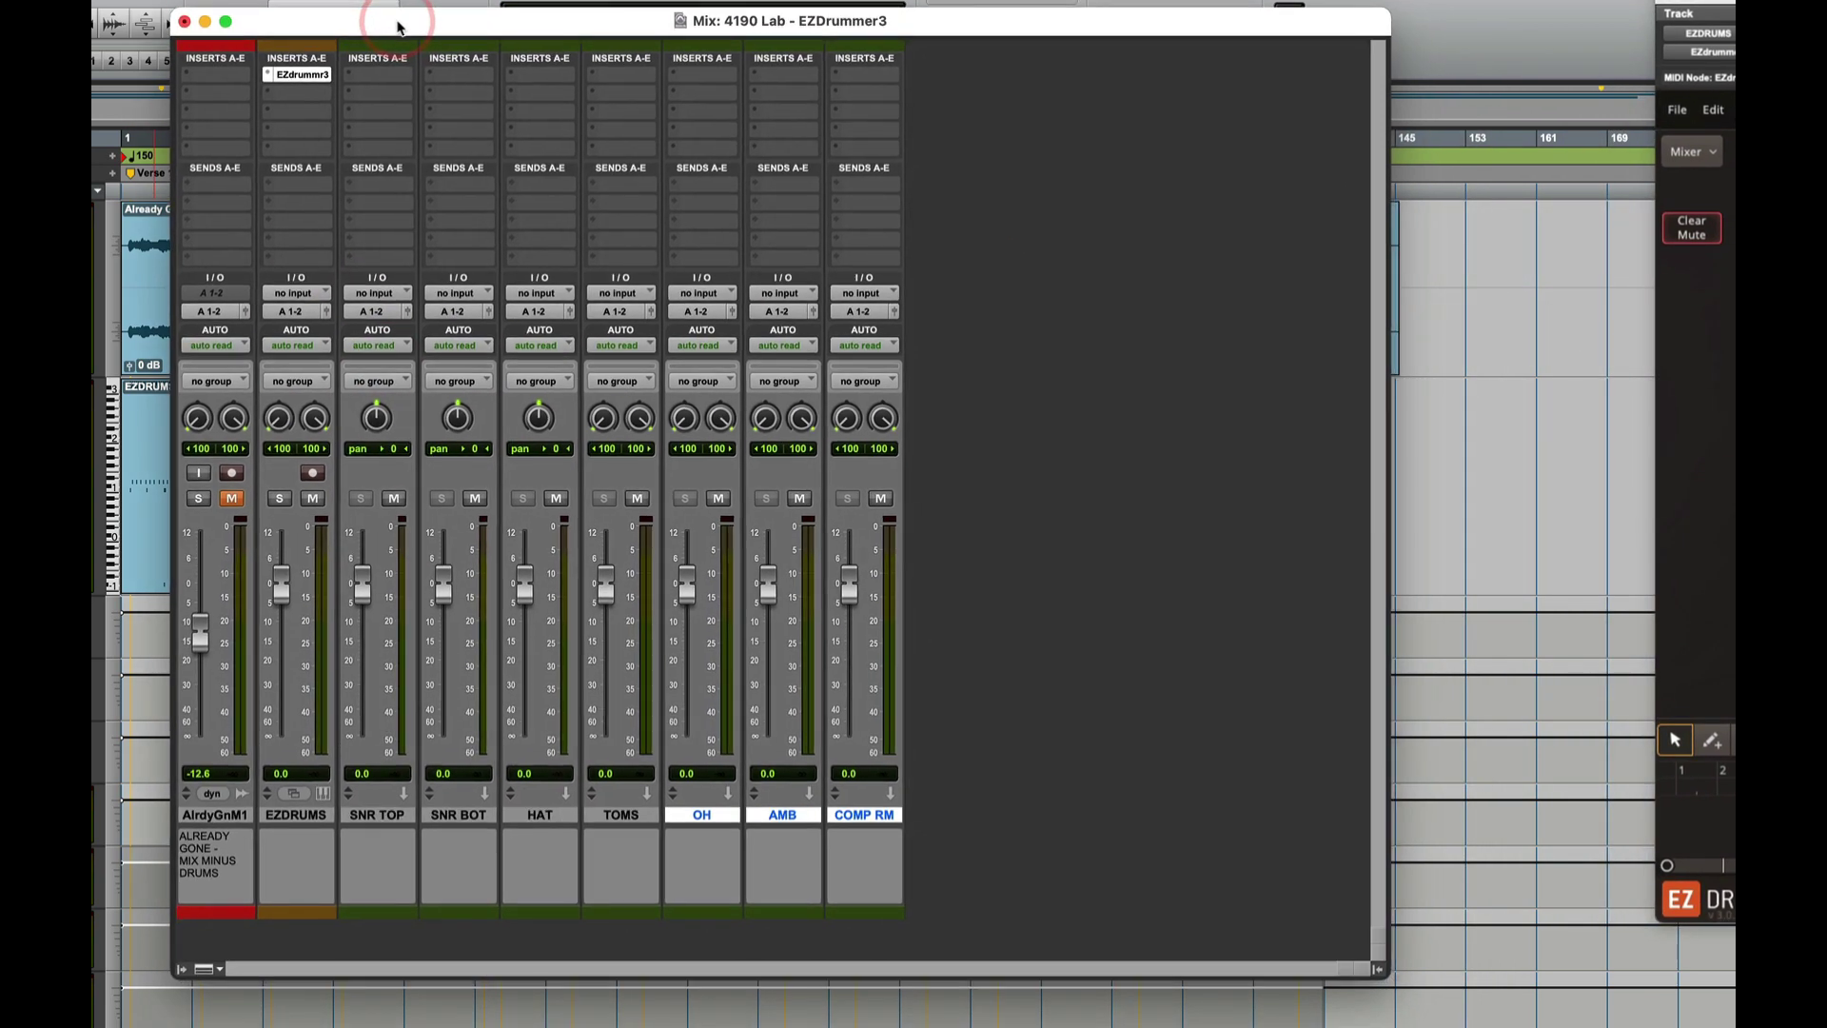
{"action": "left_click", "coordinate": [378, 278]}
{"action": "left_click", "coordinate": [376, 291]}
{"action": "mouse_move", "coordinate": [399, 311]}
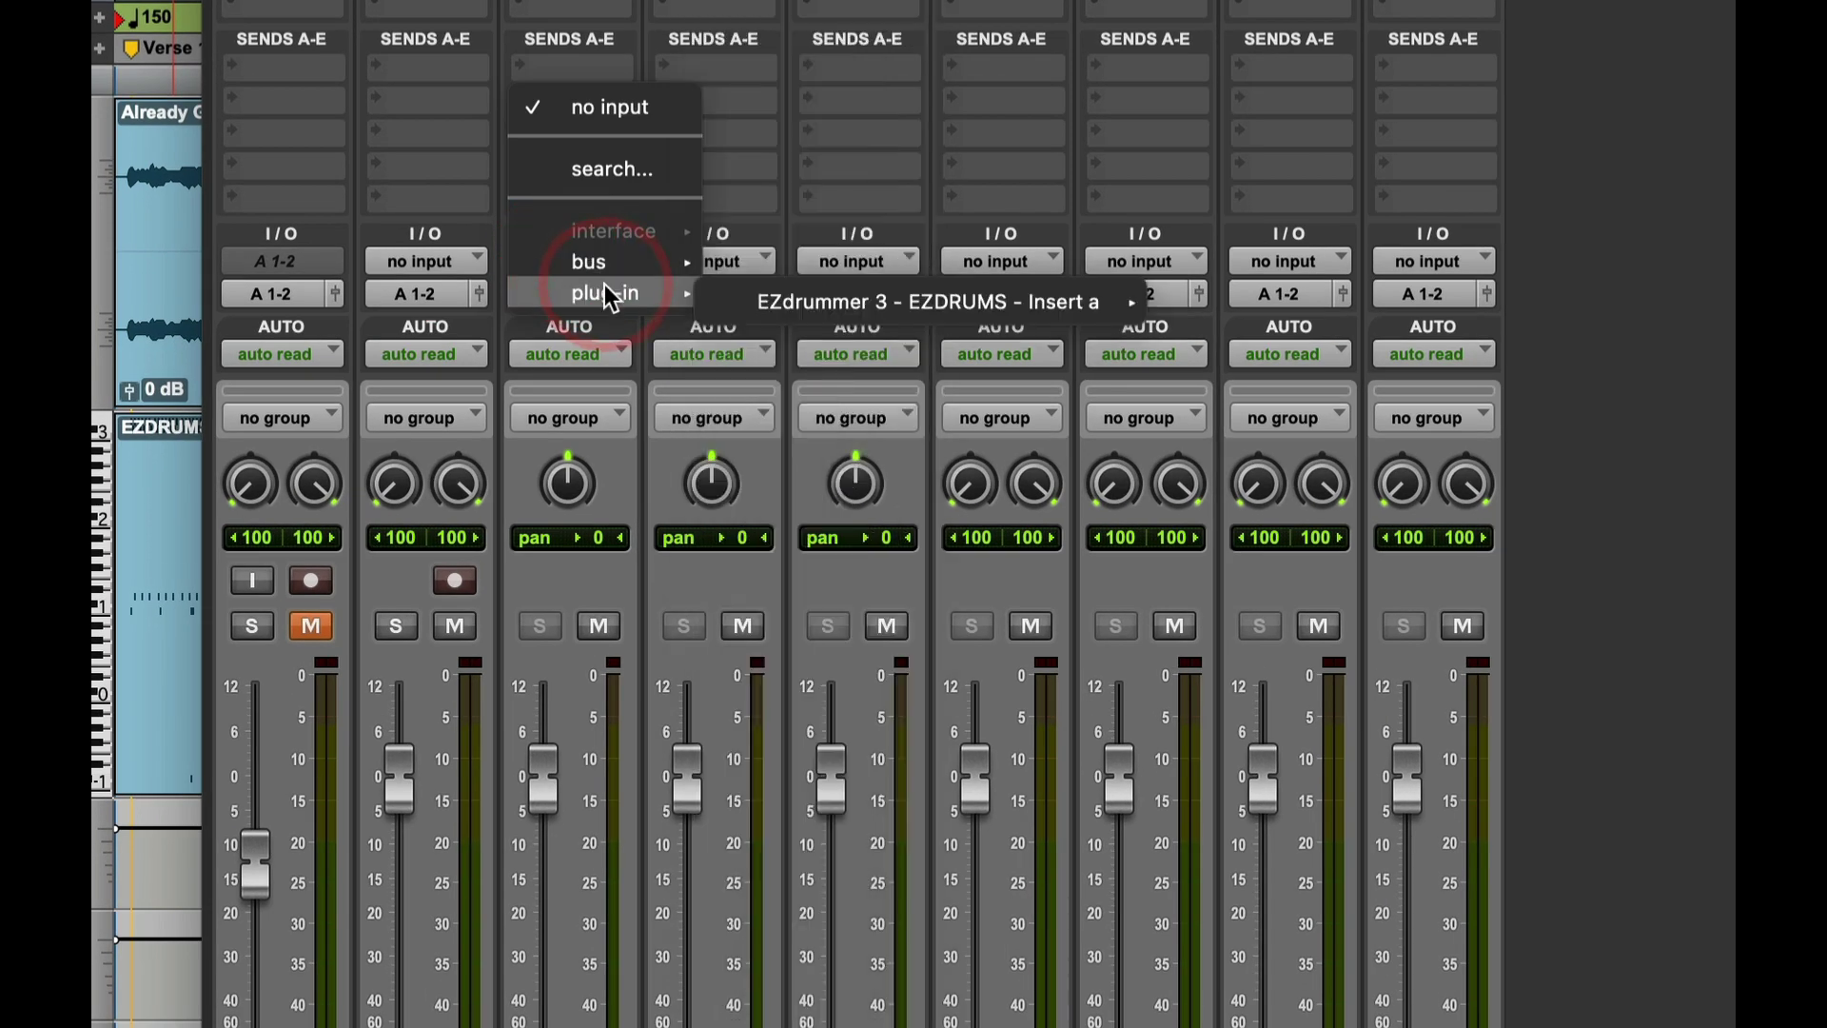
{"action": "mouse_move", "coordinate": [803, 301]}
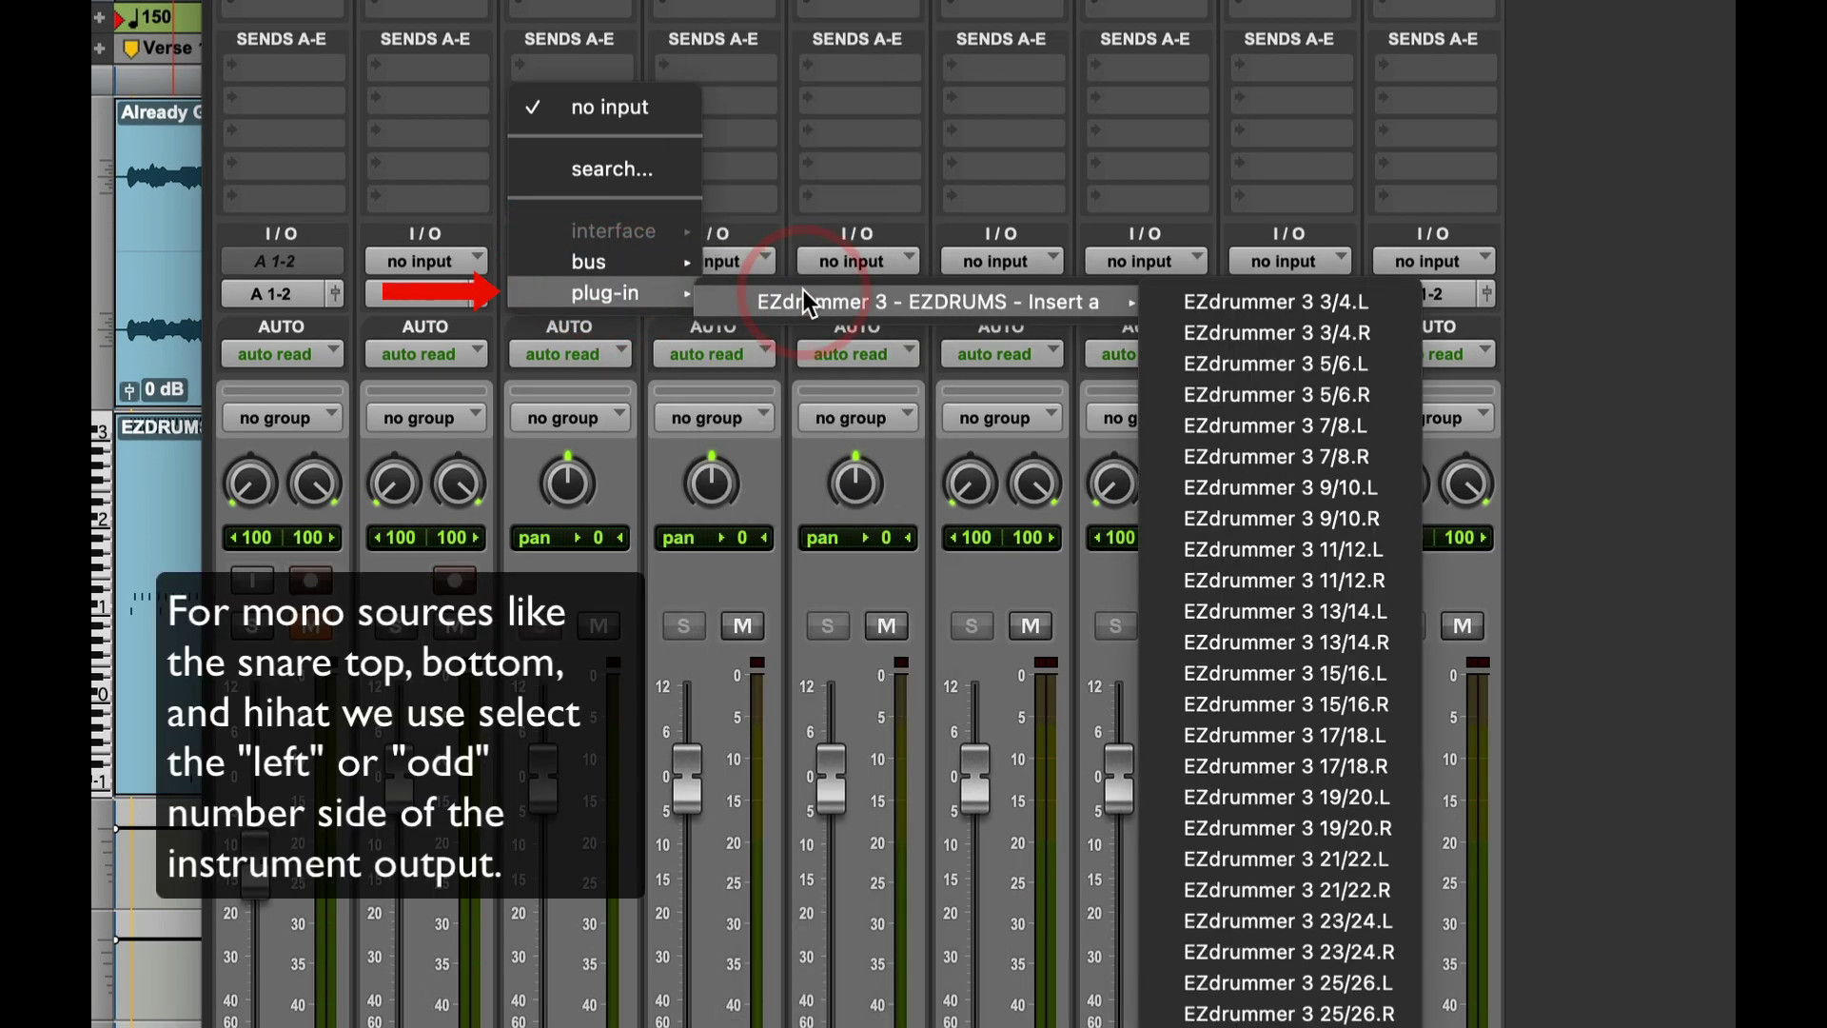
{"action": "left_click", "coordinate": [1294, 302]}
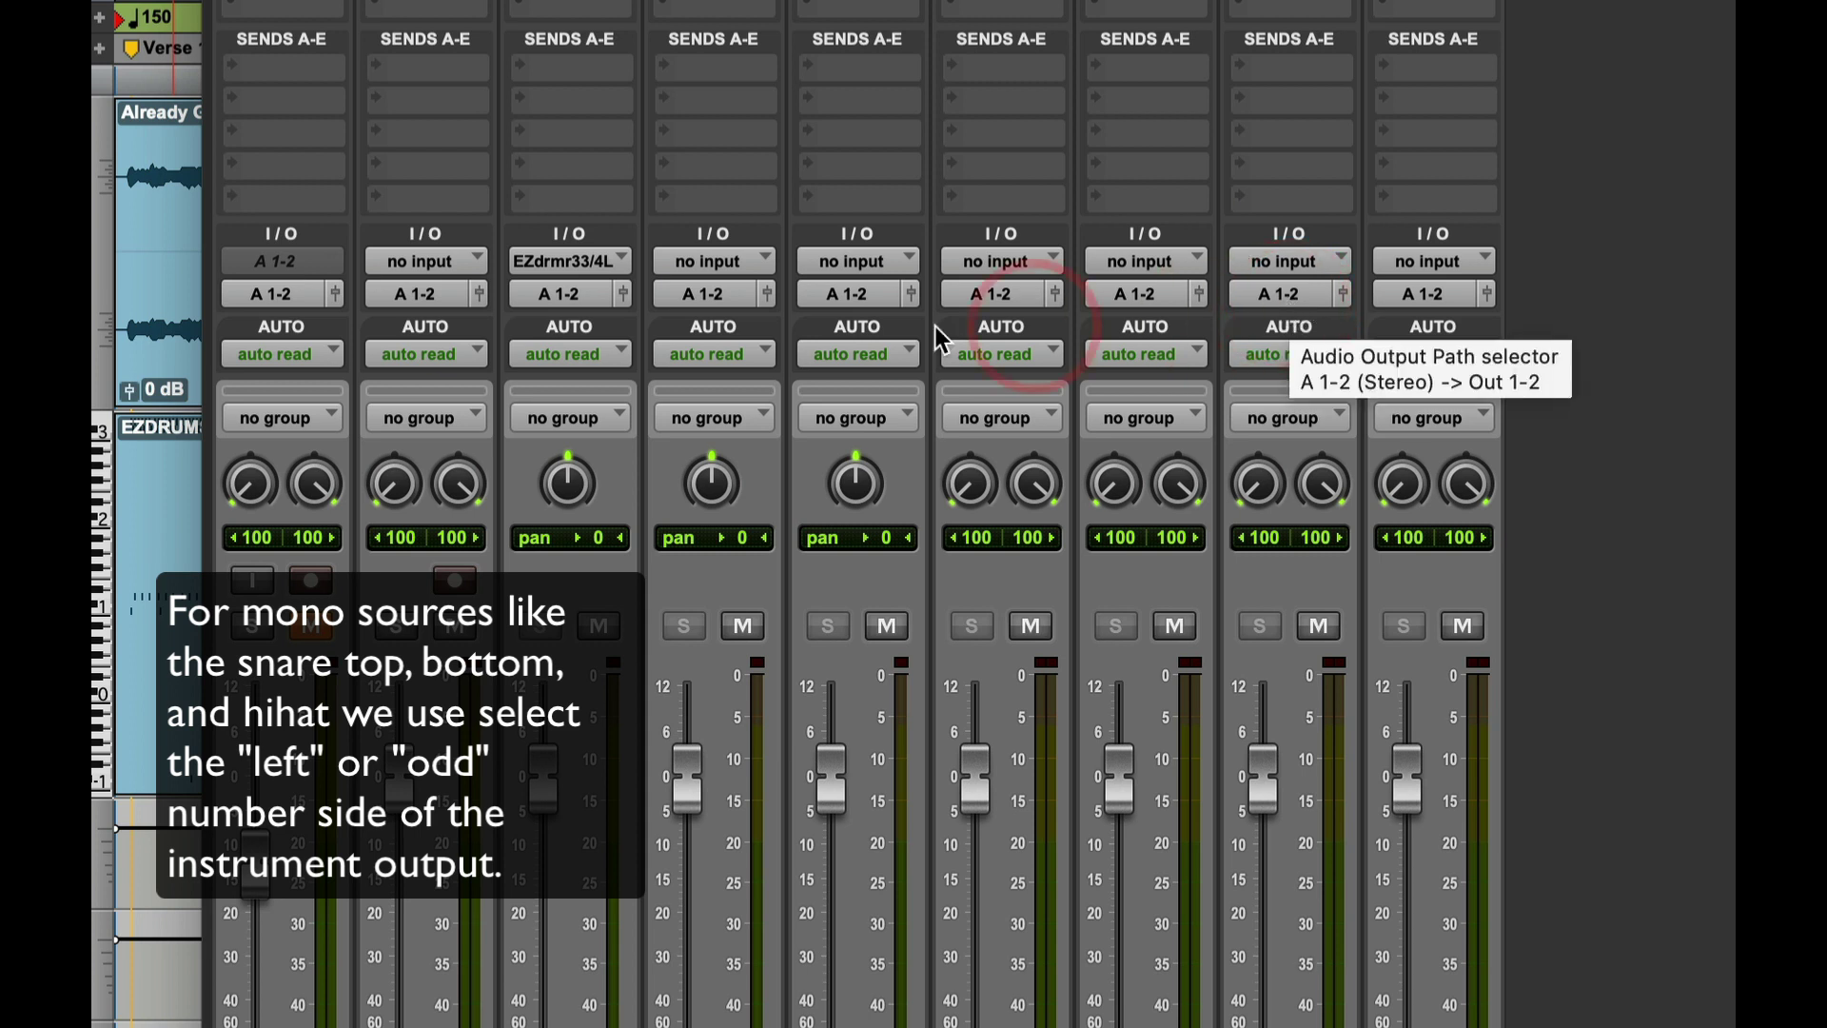
Set SNR BOT's input to EZdrummer output 5/6.L and HAT's to 7/8.L.
{"action": "left_click", "coordinate": [709, 263]}
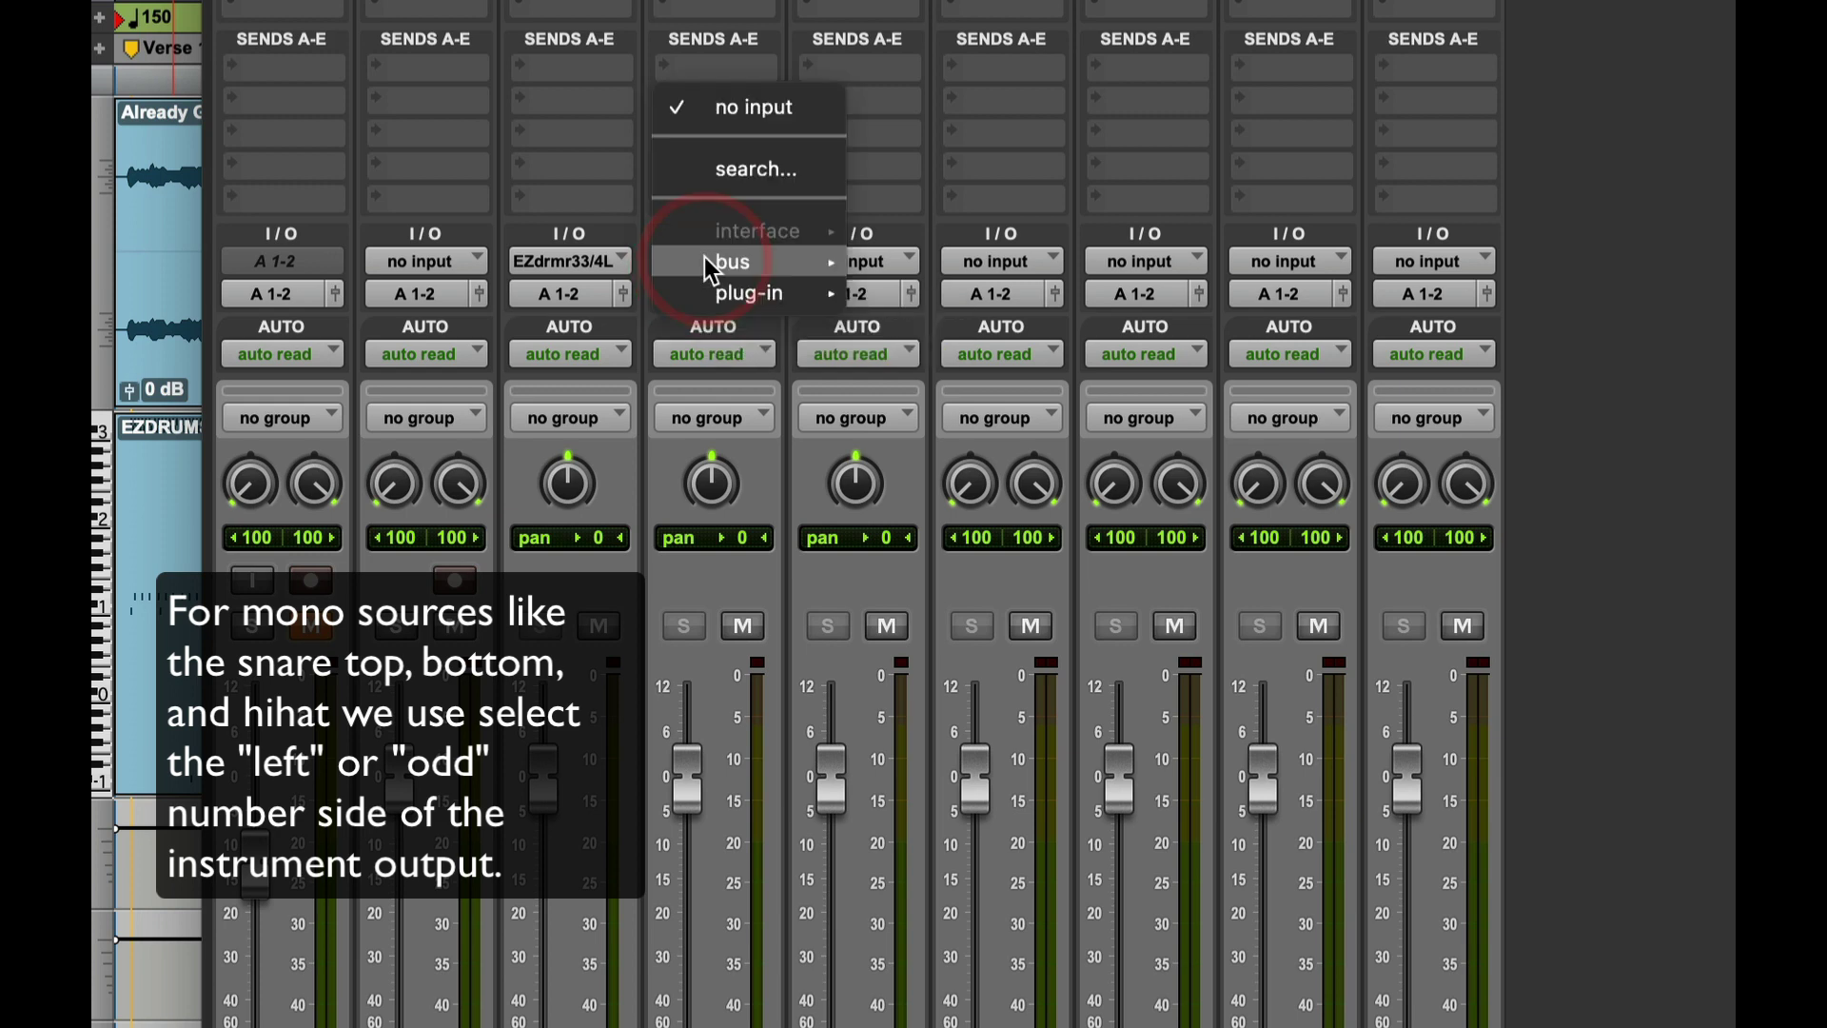
{"action": "mouse_move", "coordinate": [723, 293]}
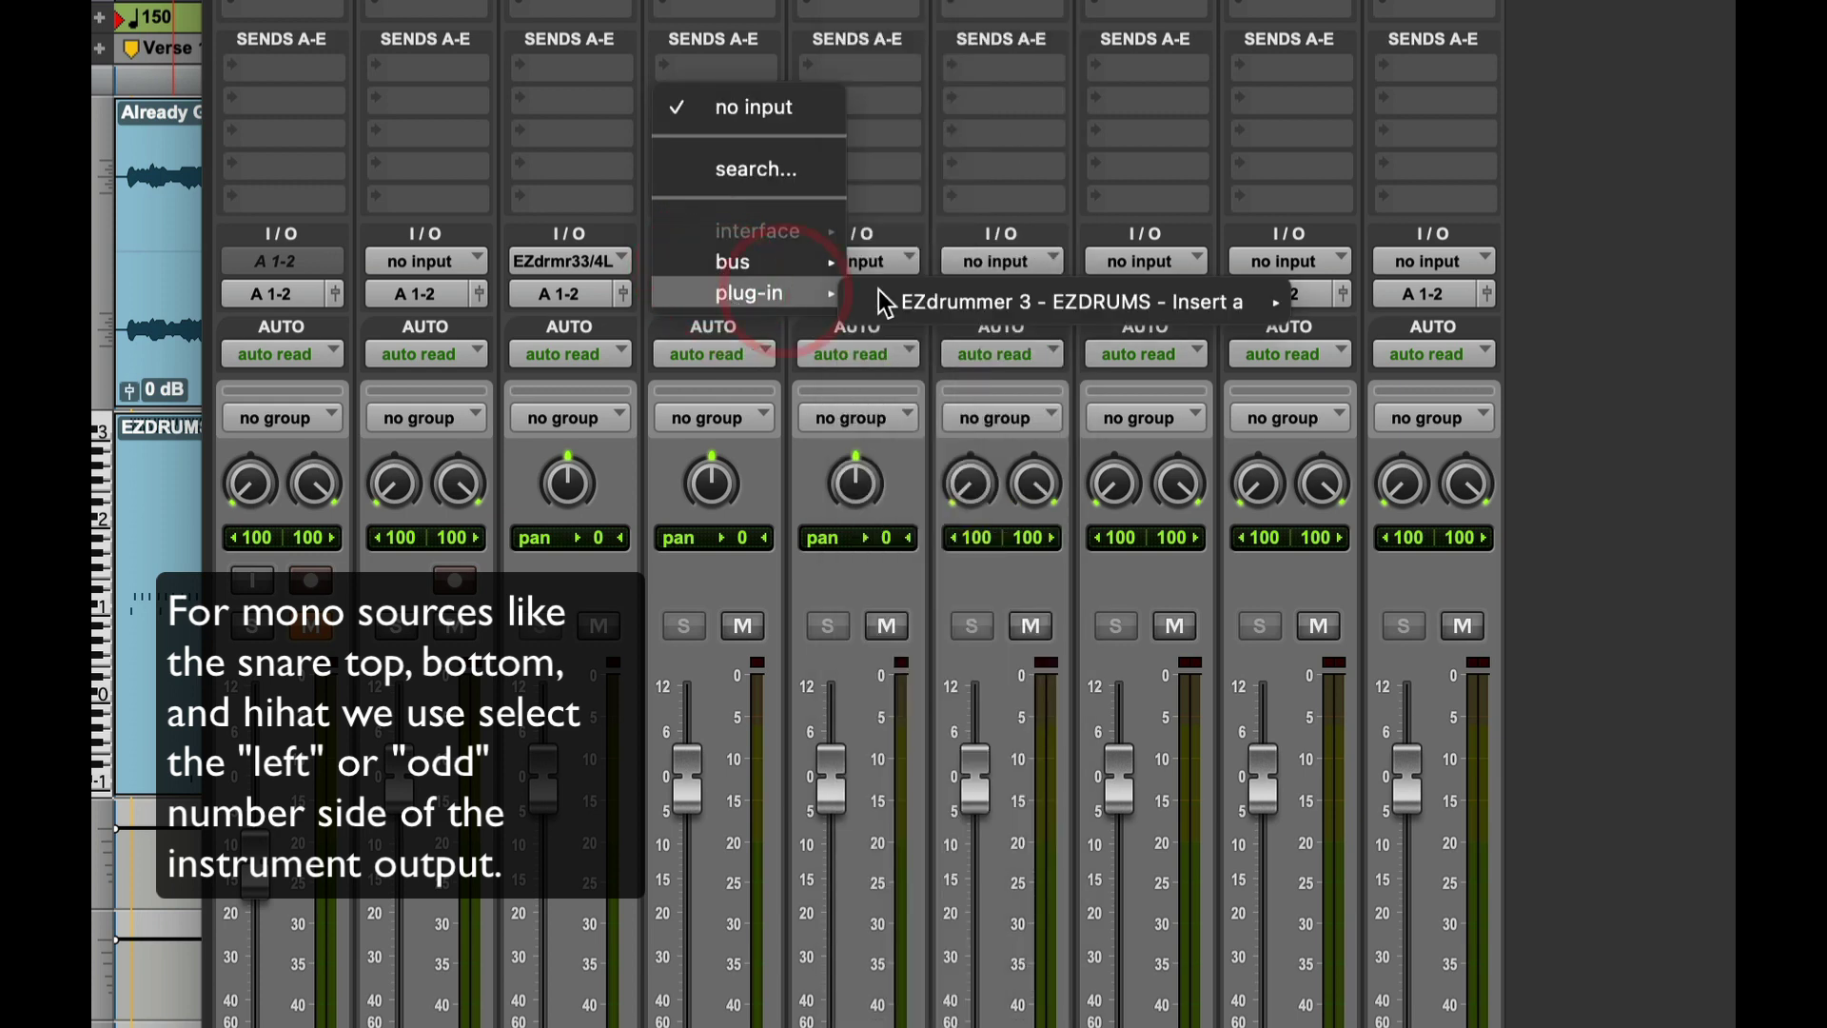
{"action": "mouse_move", "coordinate": [904, 301]}
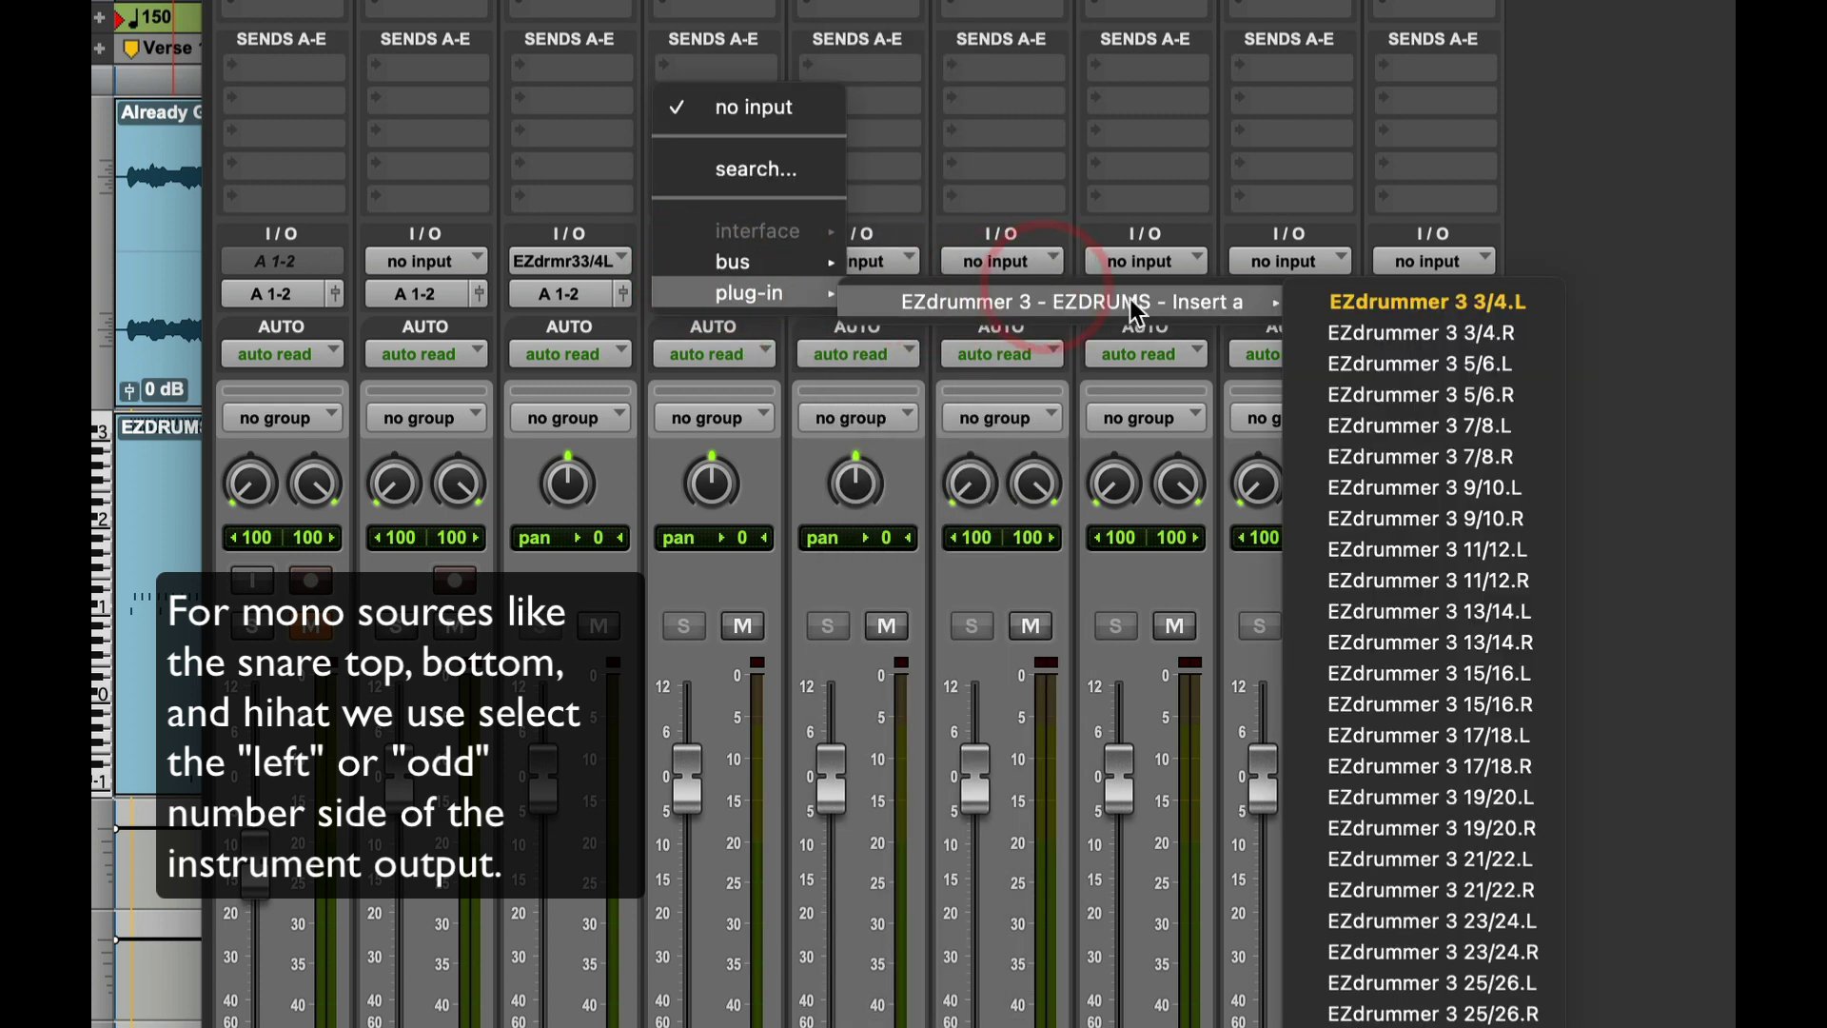
{"action": "left_click", "coordinate": [1392, 362]}
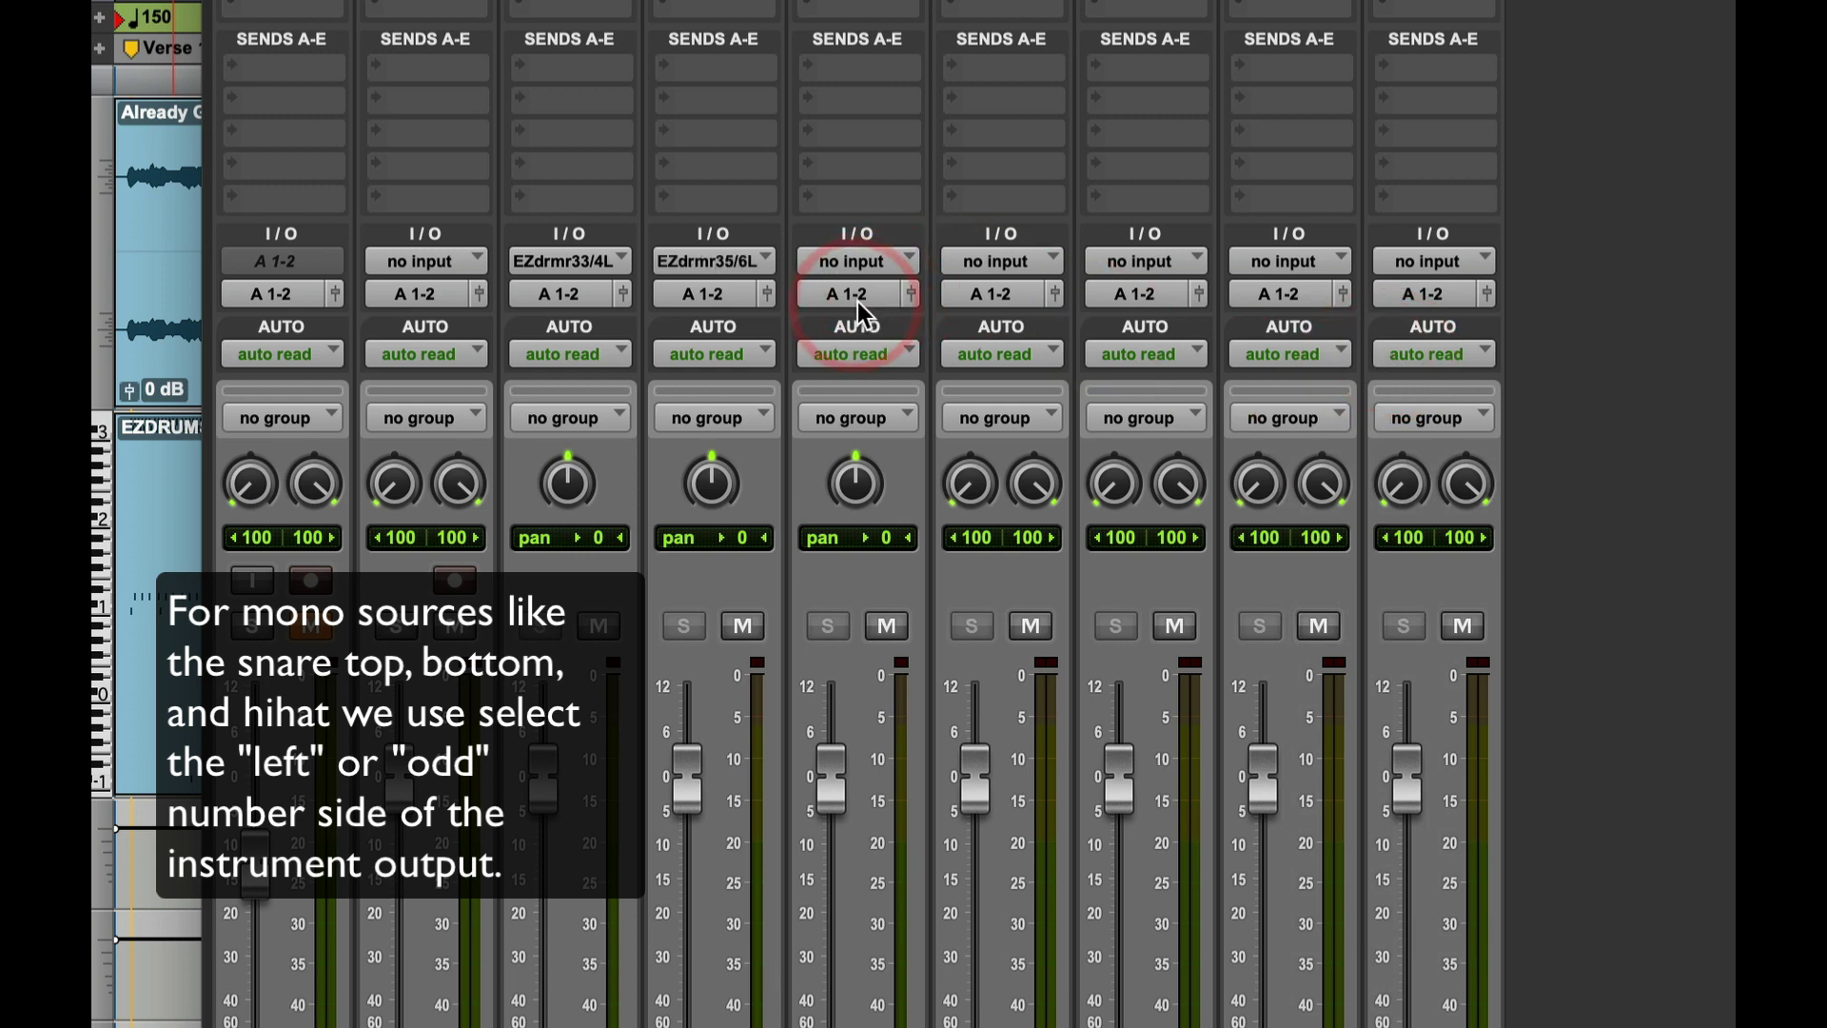
{"action": "left_click", "coordinate": [882, 271]}
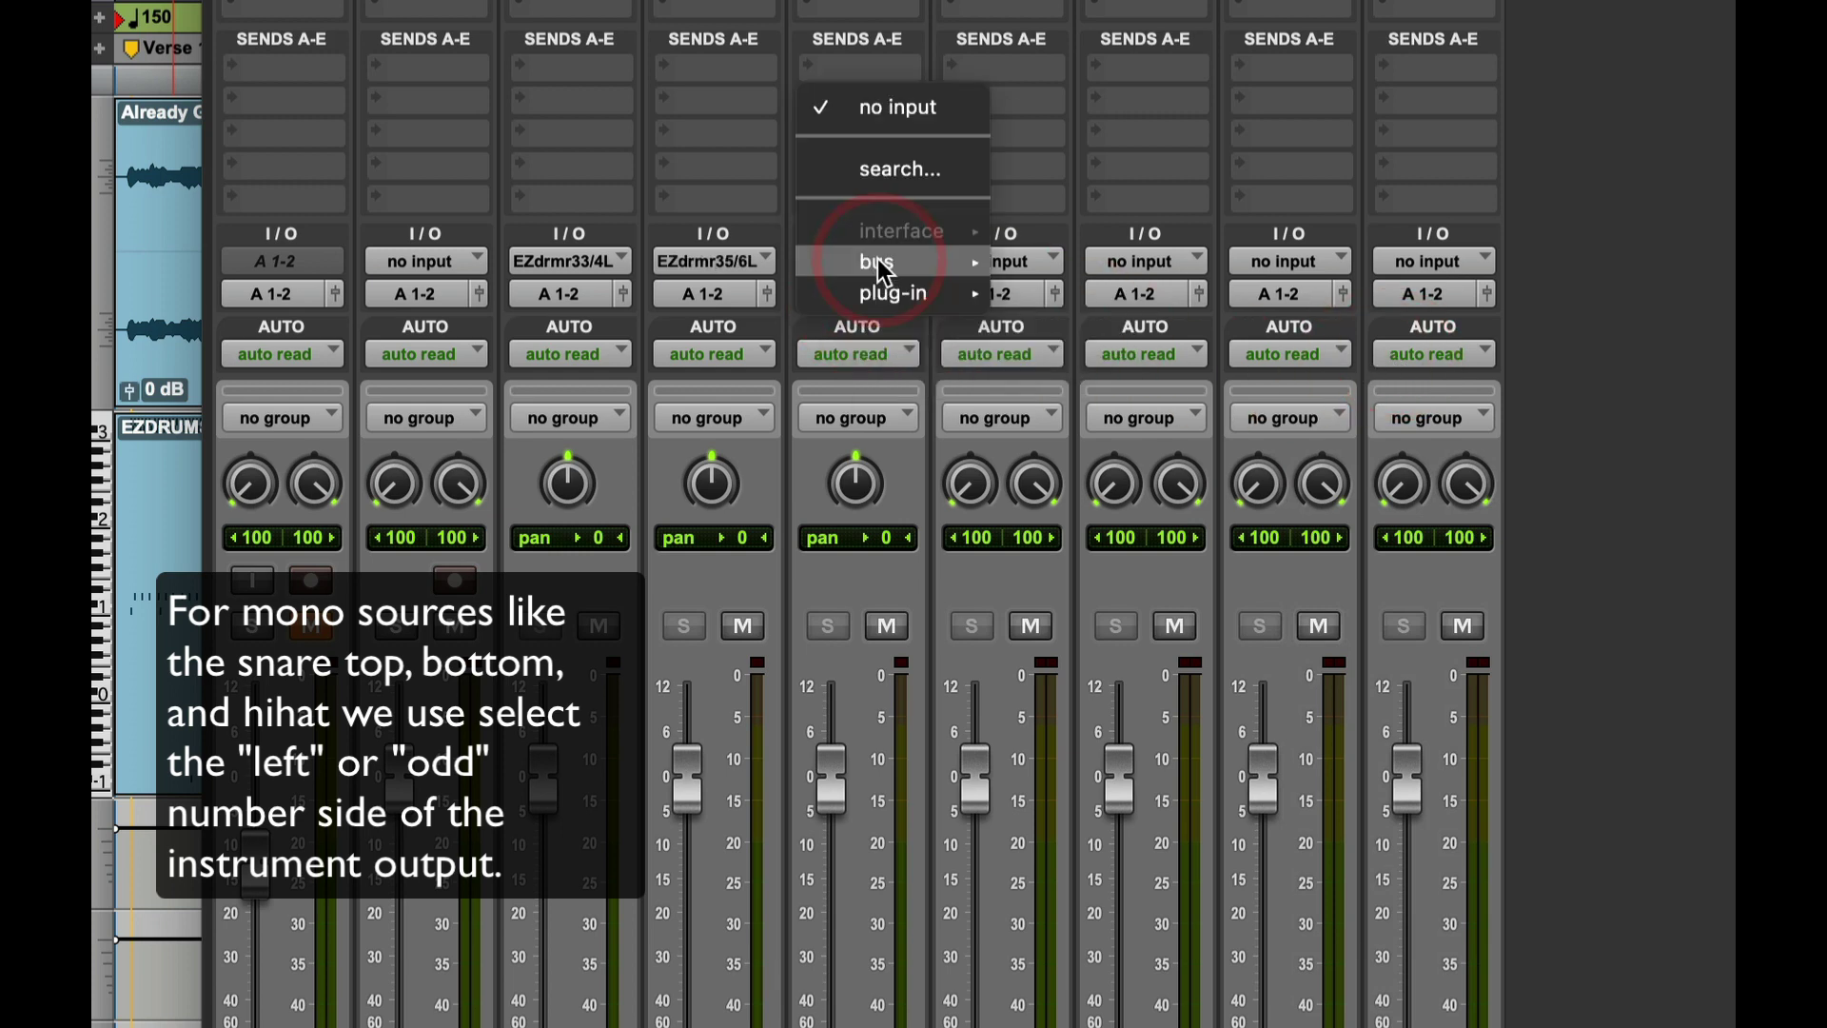
{"action": "mouse_move", "coordinate": [877, 294]}
{"action": "mouse_move", "coordinate": [1332, 300]}
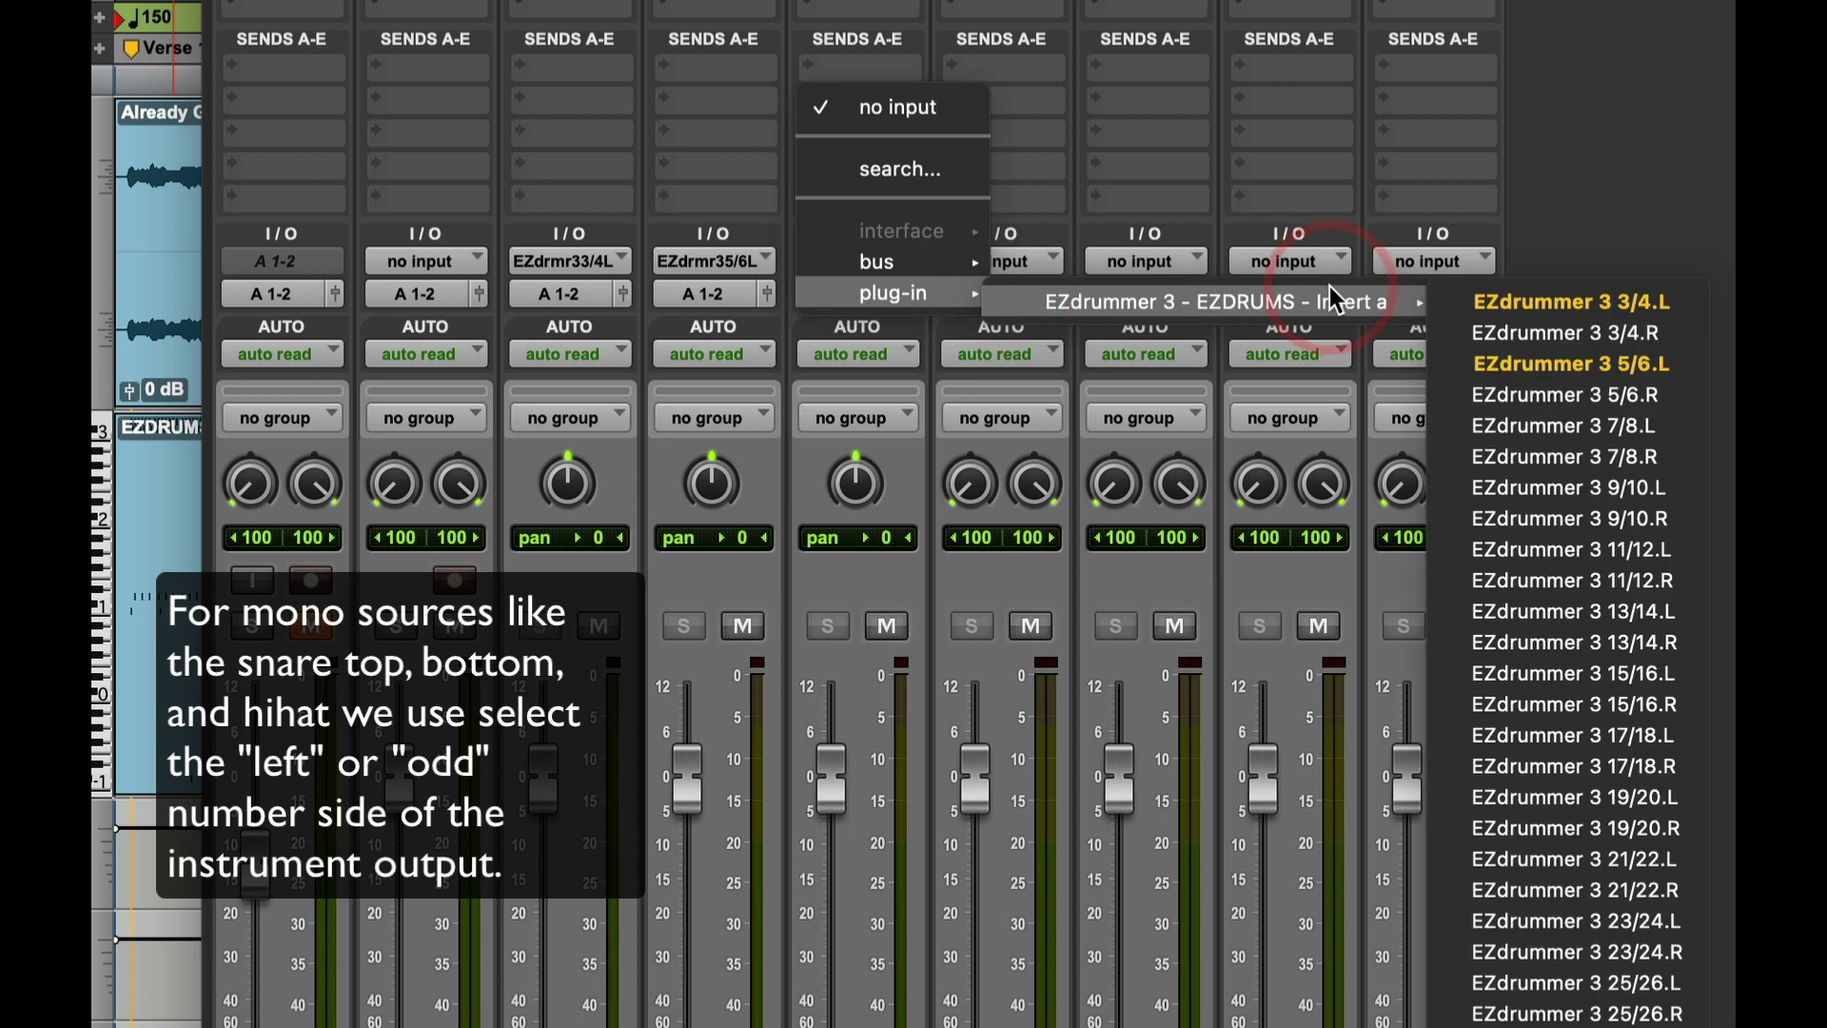
{"action": "left_click", "coordinate": [1652, 429]}
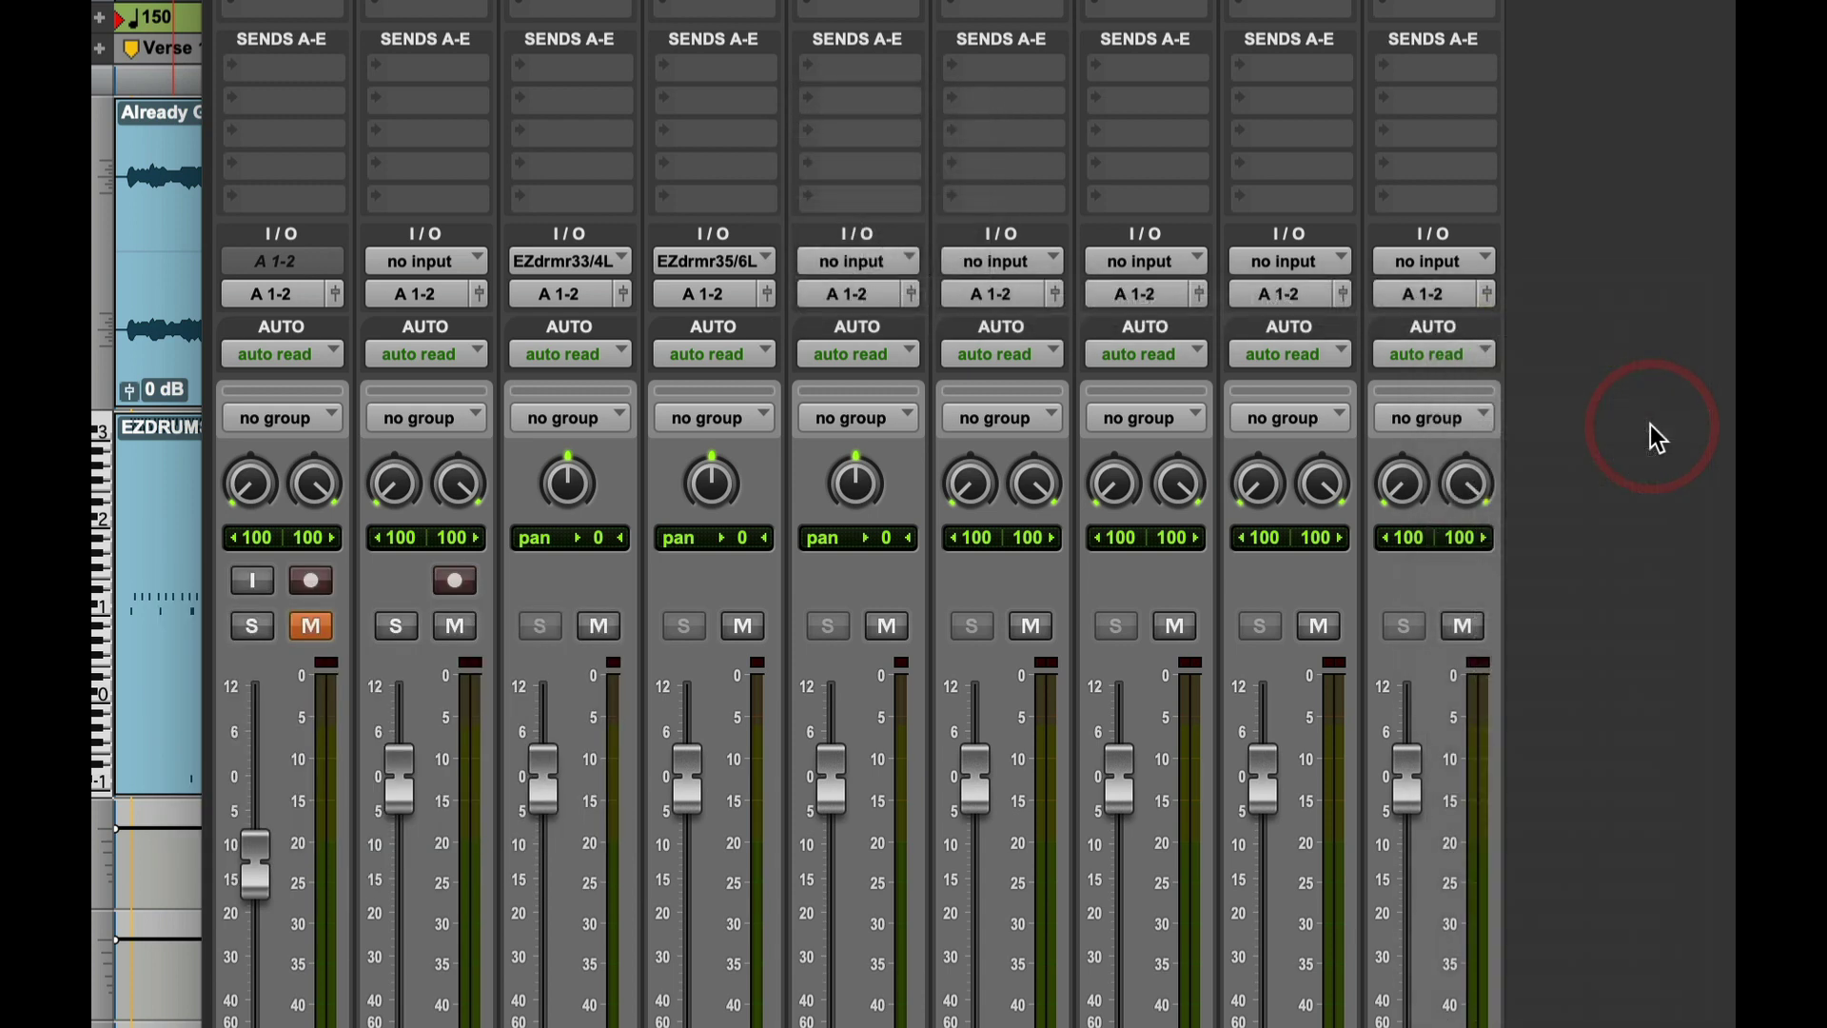
Set TOMS's input to EZdrummer output 9/10 and OH's to 11/12.
{"action": "left_click", "coordinate": [1001, 261]}
{"action": "mouse_move", "coordinate": [1011, 295]}
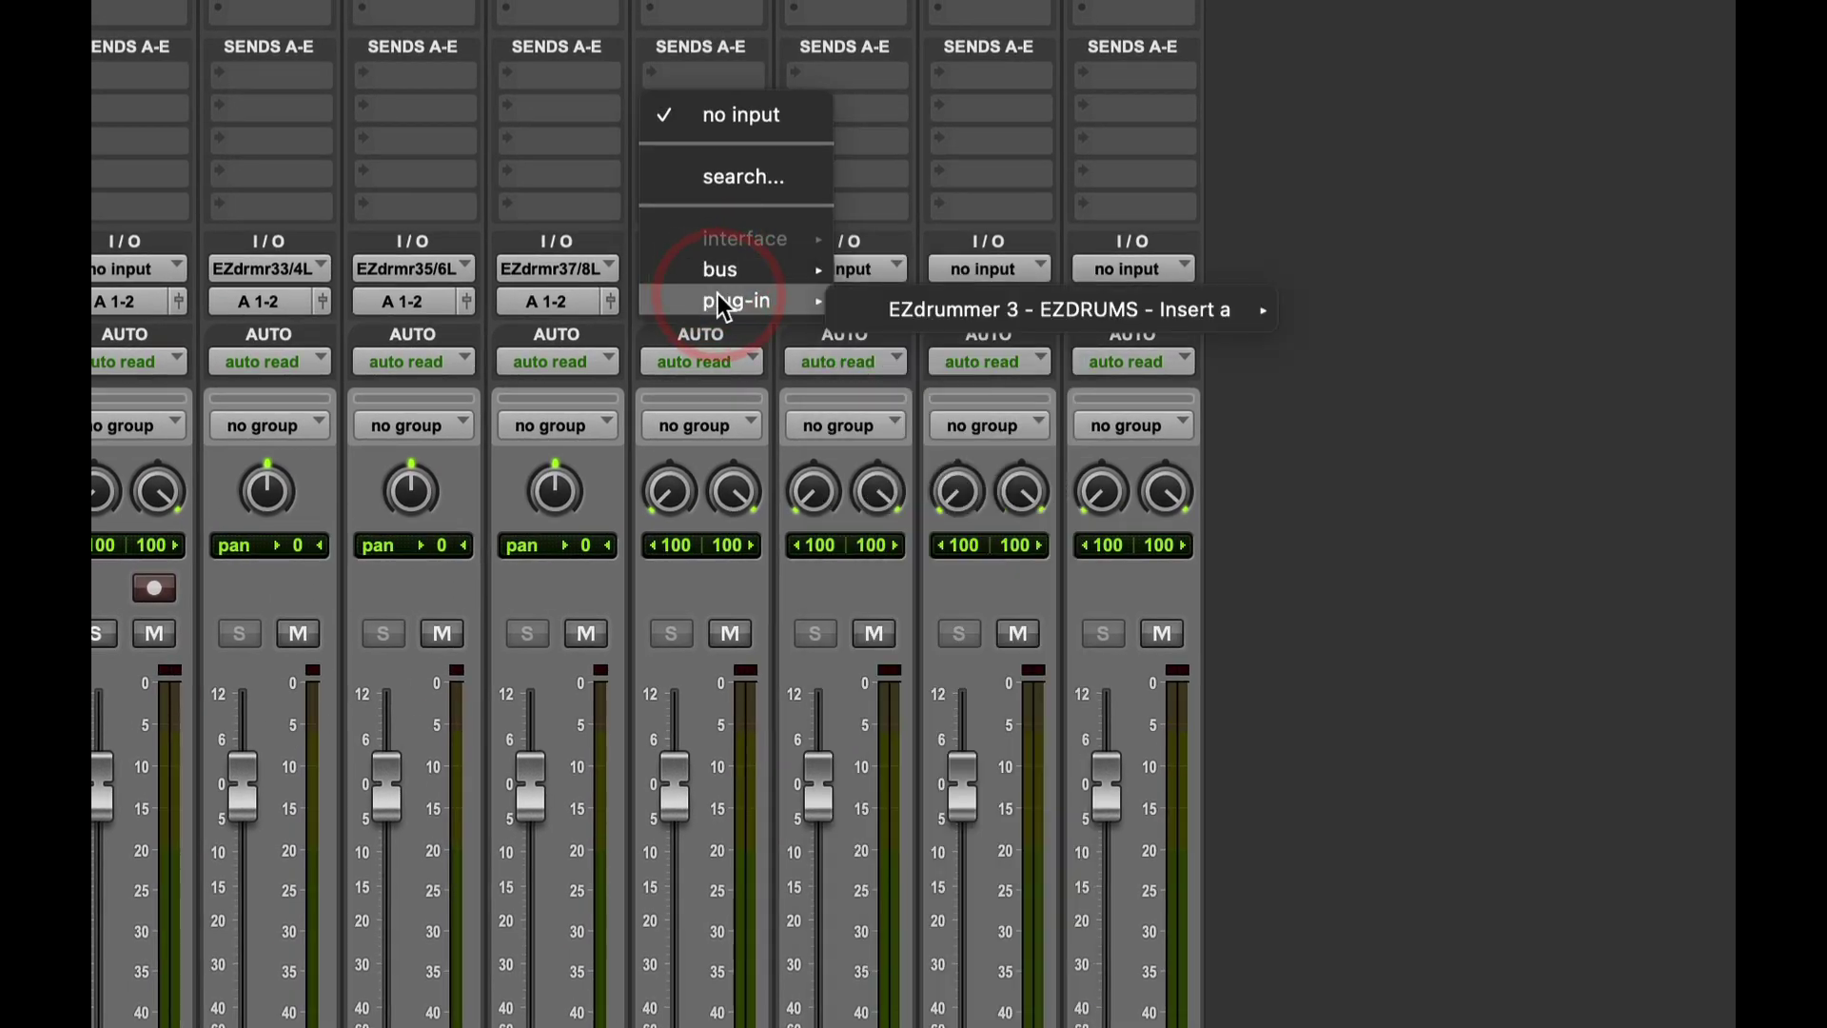
{"action": "mouse_move", "coordinate": [1206, 306]}
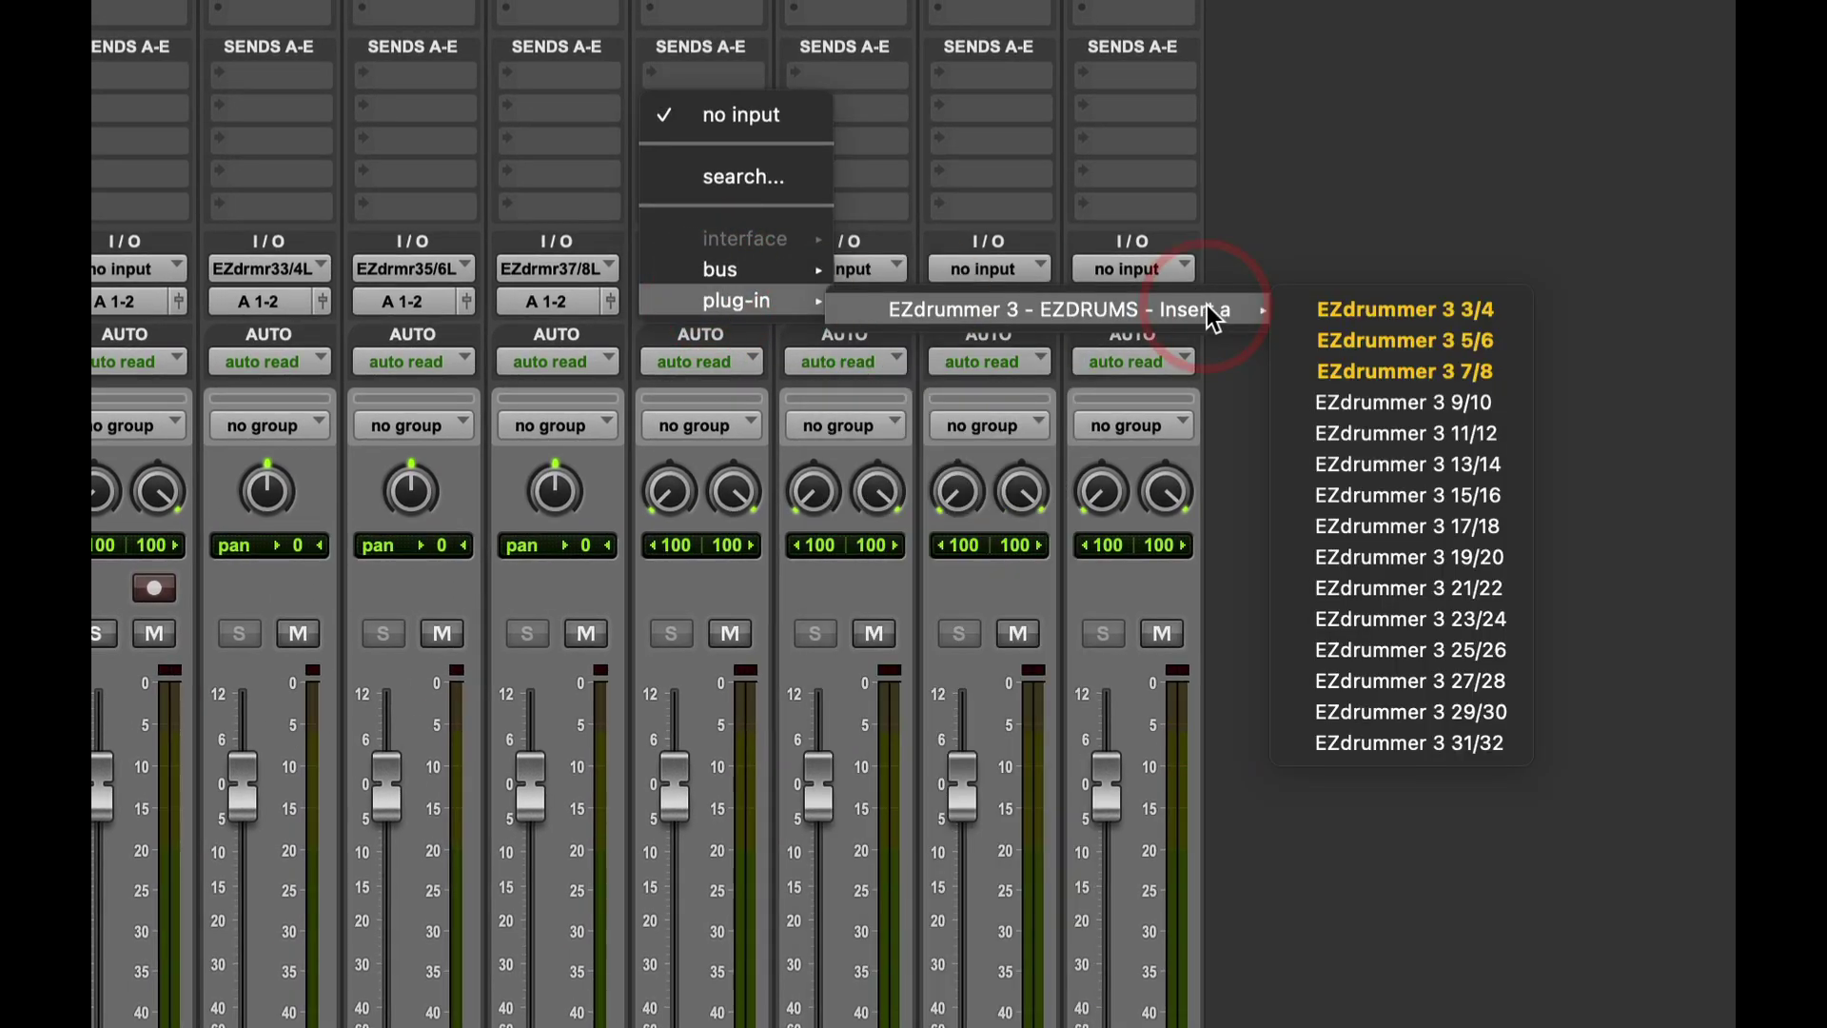
{"action": "left_click", "coordinate": [1432, 403]}
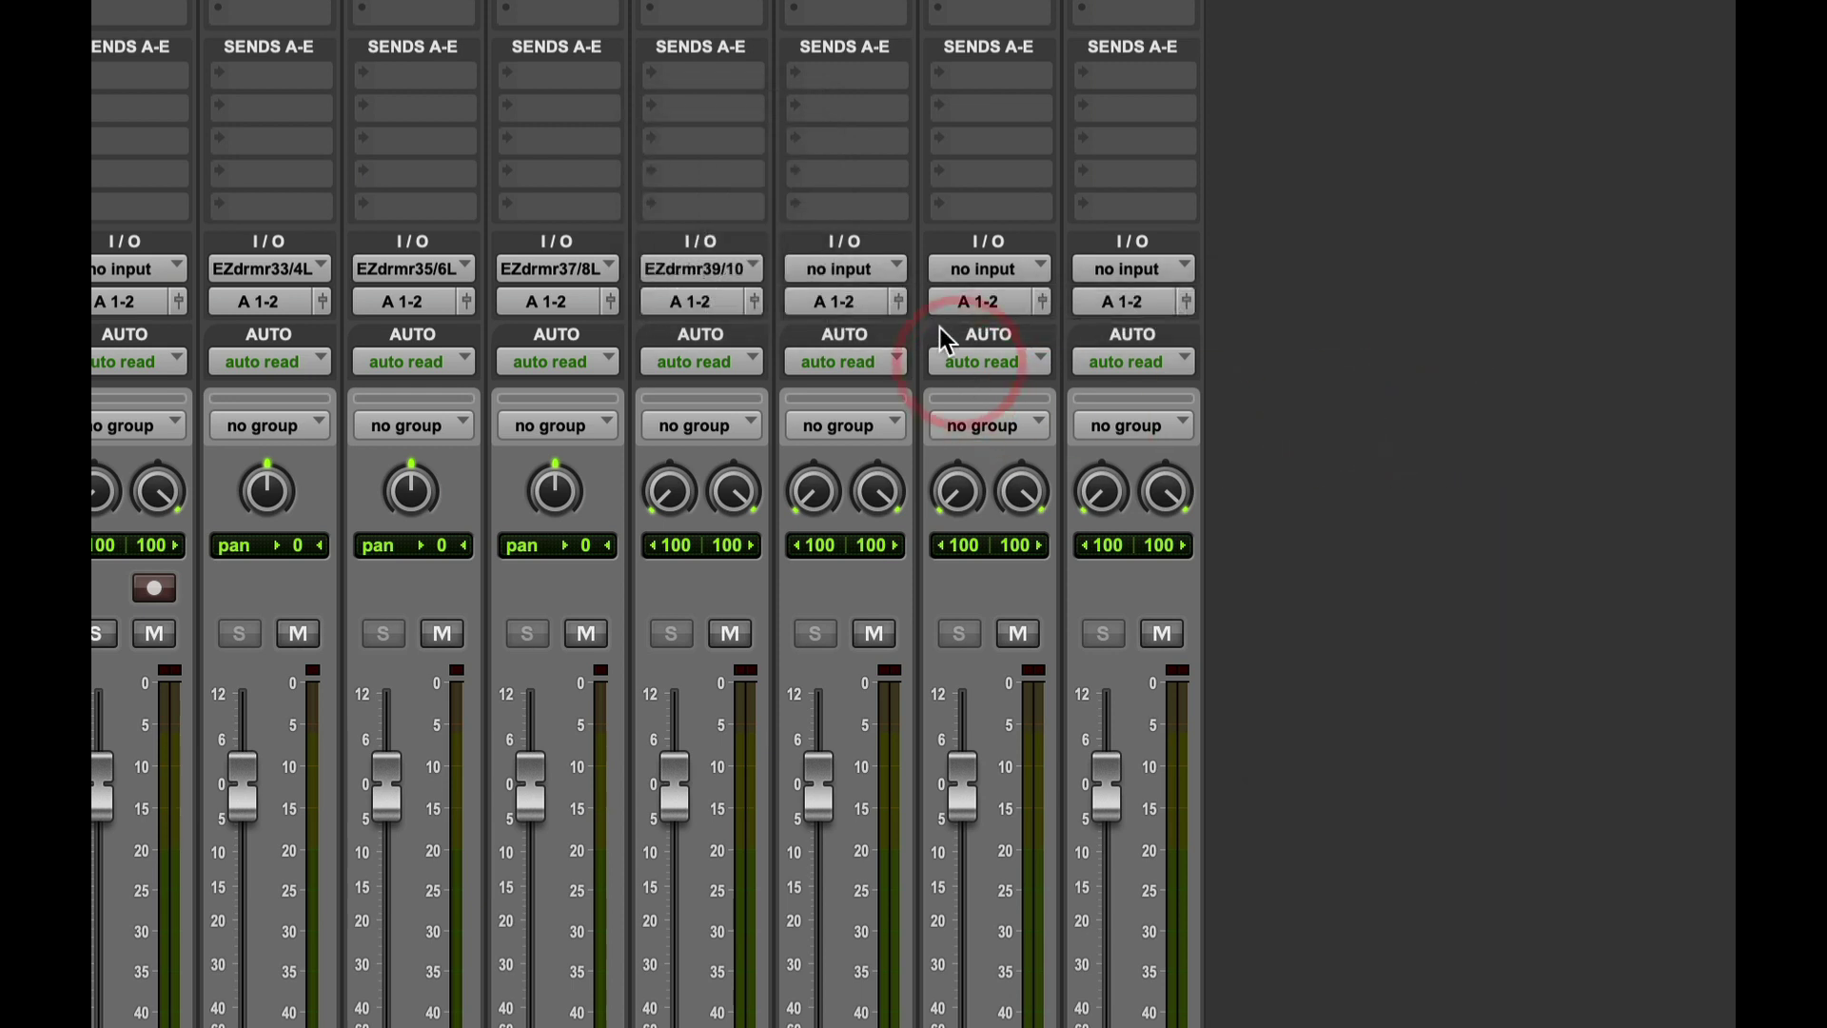
{"action": "left_click", "coordinate": [822, 266]}
{"action": "mouse_move", "coordinate": [824, 266]}
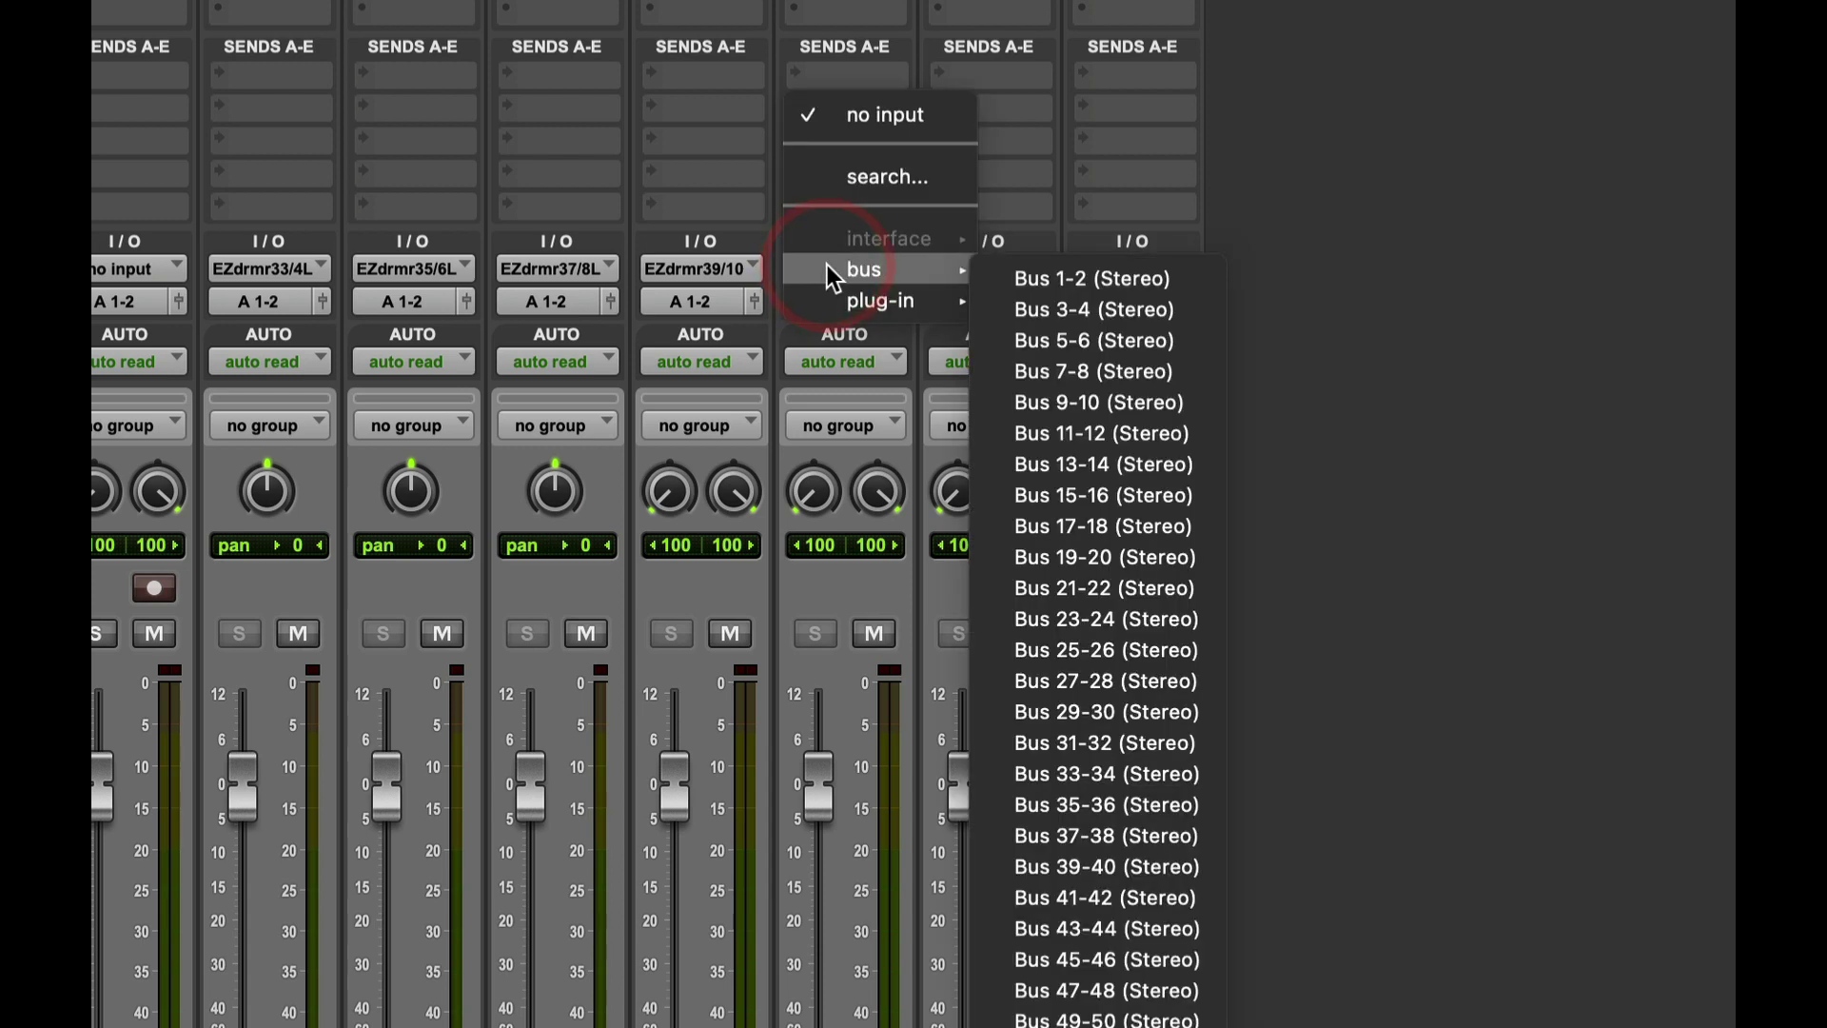
{"action": "mouse_move", "coordinate": [839, 299]}
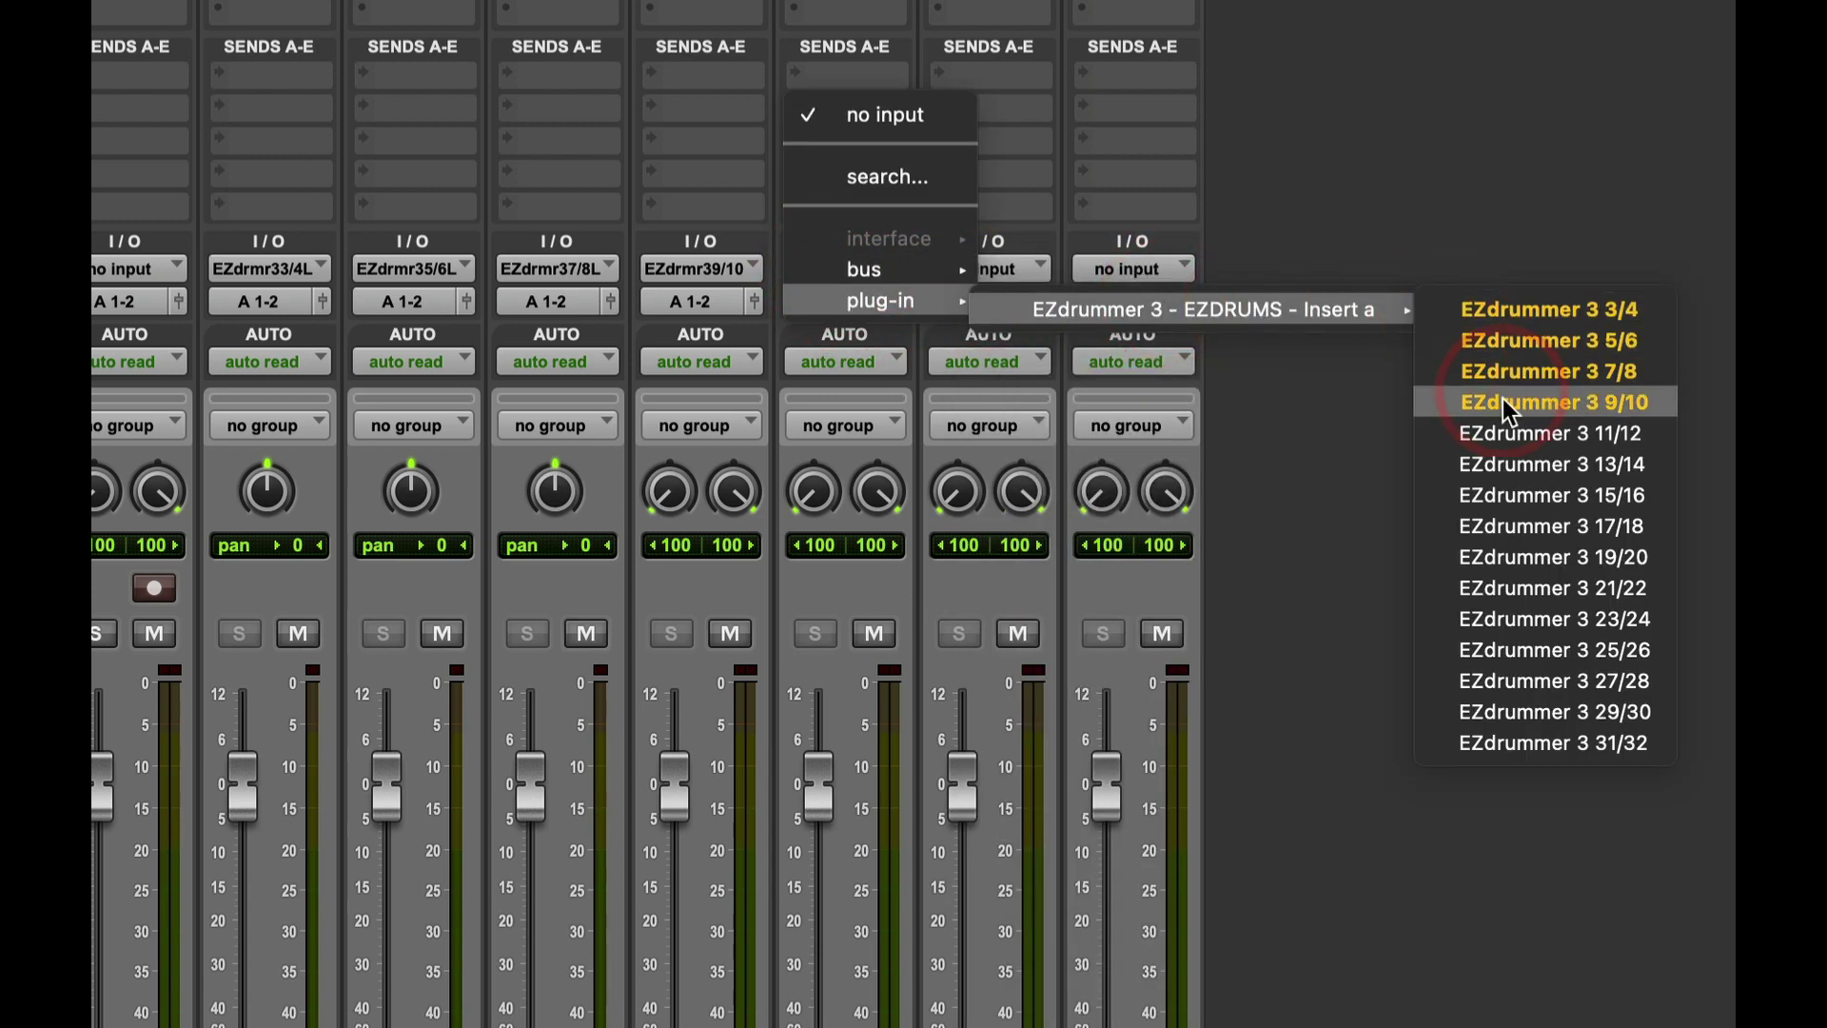
{"action": "left_click", "coordinate": [1513, 433]}
Set AMB's input to EZdrummer output 13/14 and COMP RM's to 15/16.
{"action": "scroll", "coordinate": [948, 270], "scroll_direction": "right", "scroll_amount": 2}
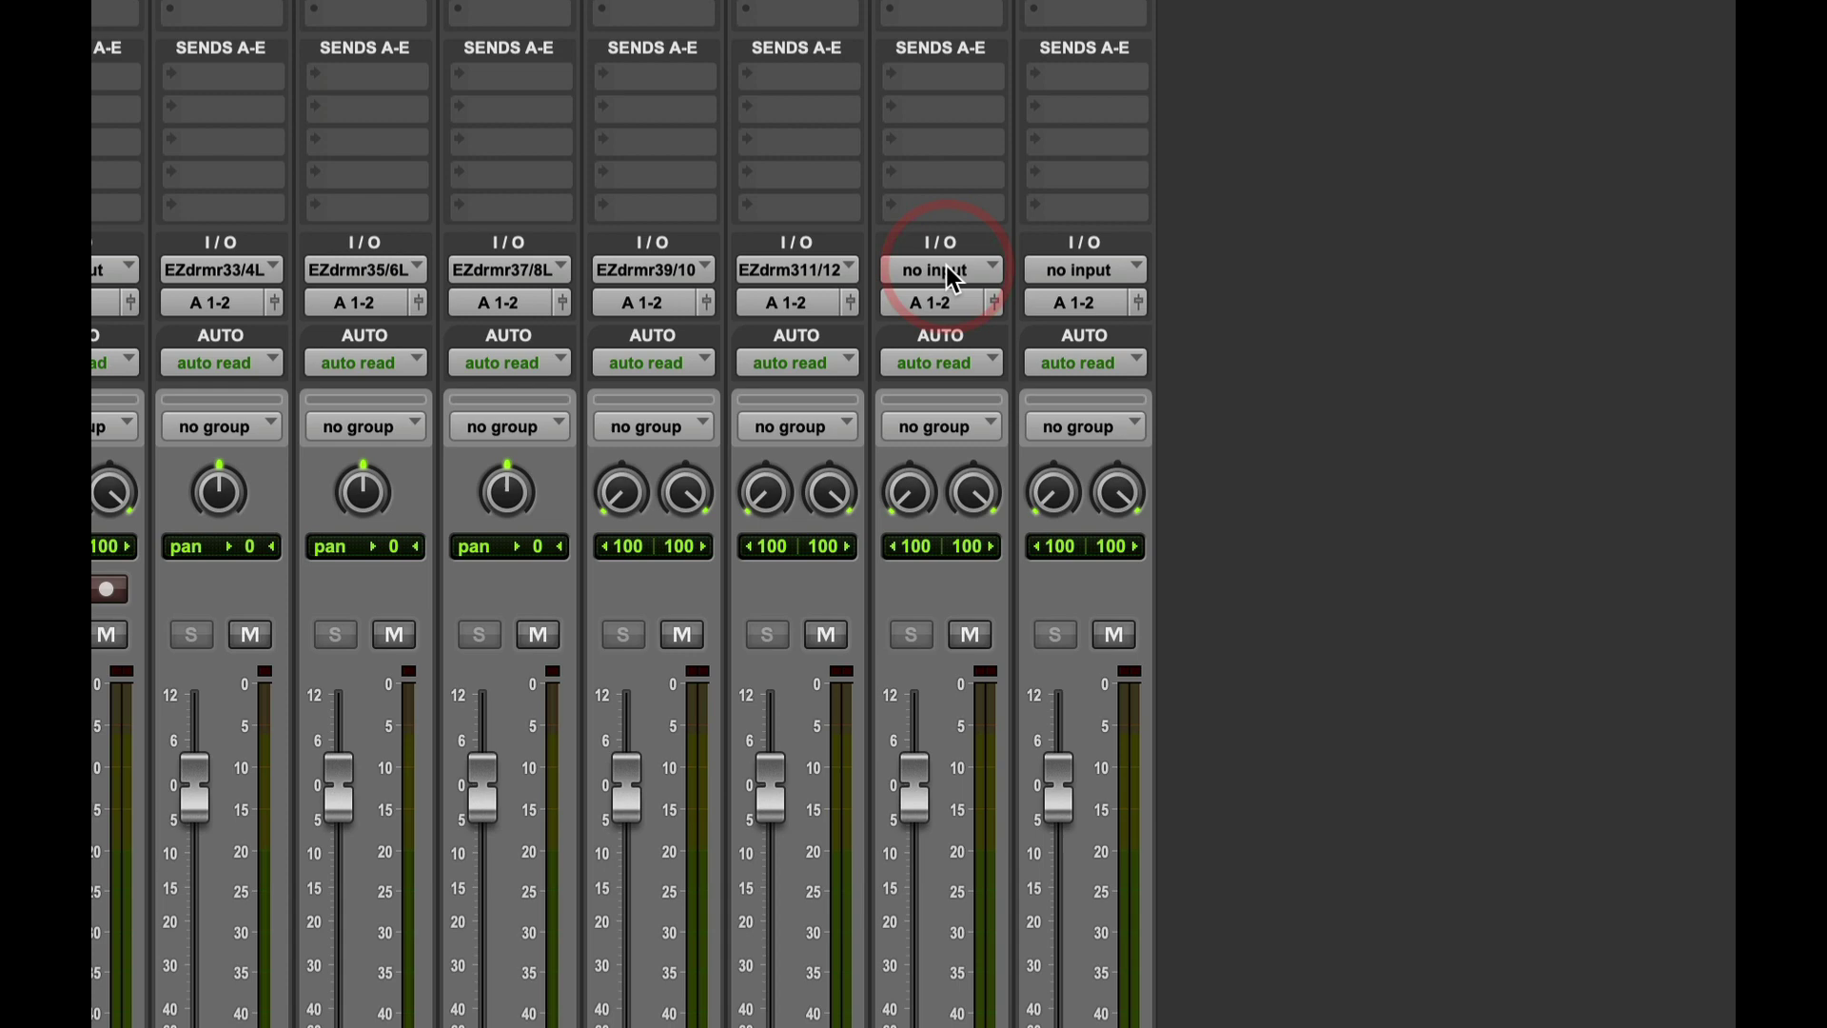
{"action": "scroll", "coordinate": [946, 270], "scroll_direction": "right", "scroll_amount": 3}
{"action": "left_click", "coordinate": [761, 274]}
{"action": "mouse_move", "coordinate": [818, 305]}
{"action": "mouse_move", "coordinate": [1237, 314]}
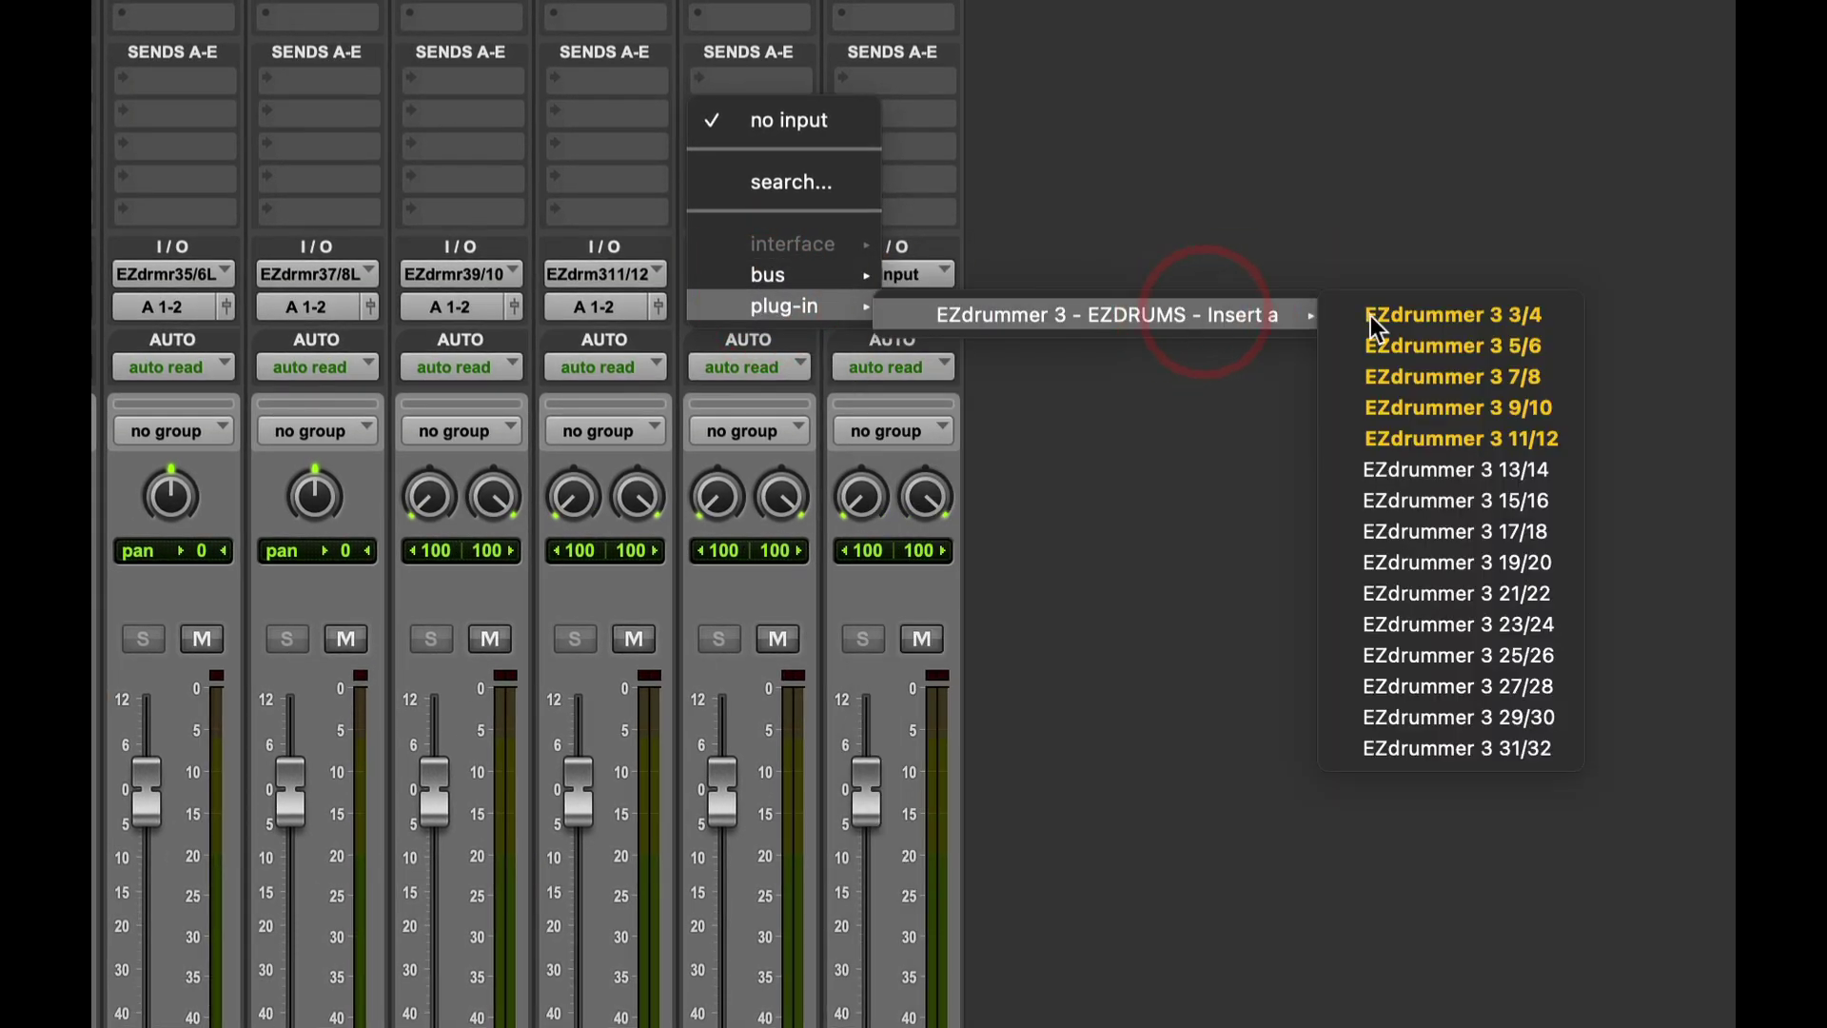
{"action": "left_click", "coordinate": [1465, 470]}
{"action": "left_click", "coordinate": [908, 272]}
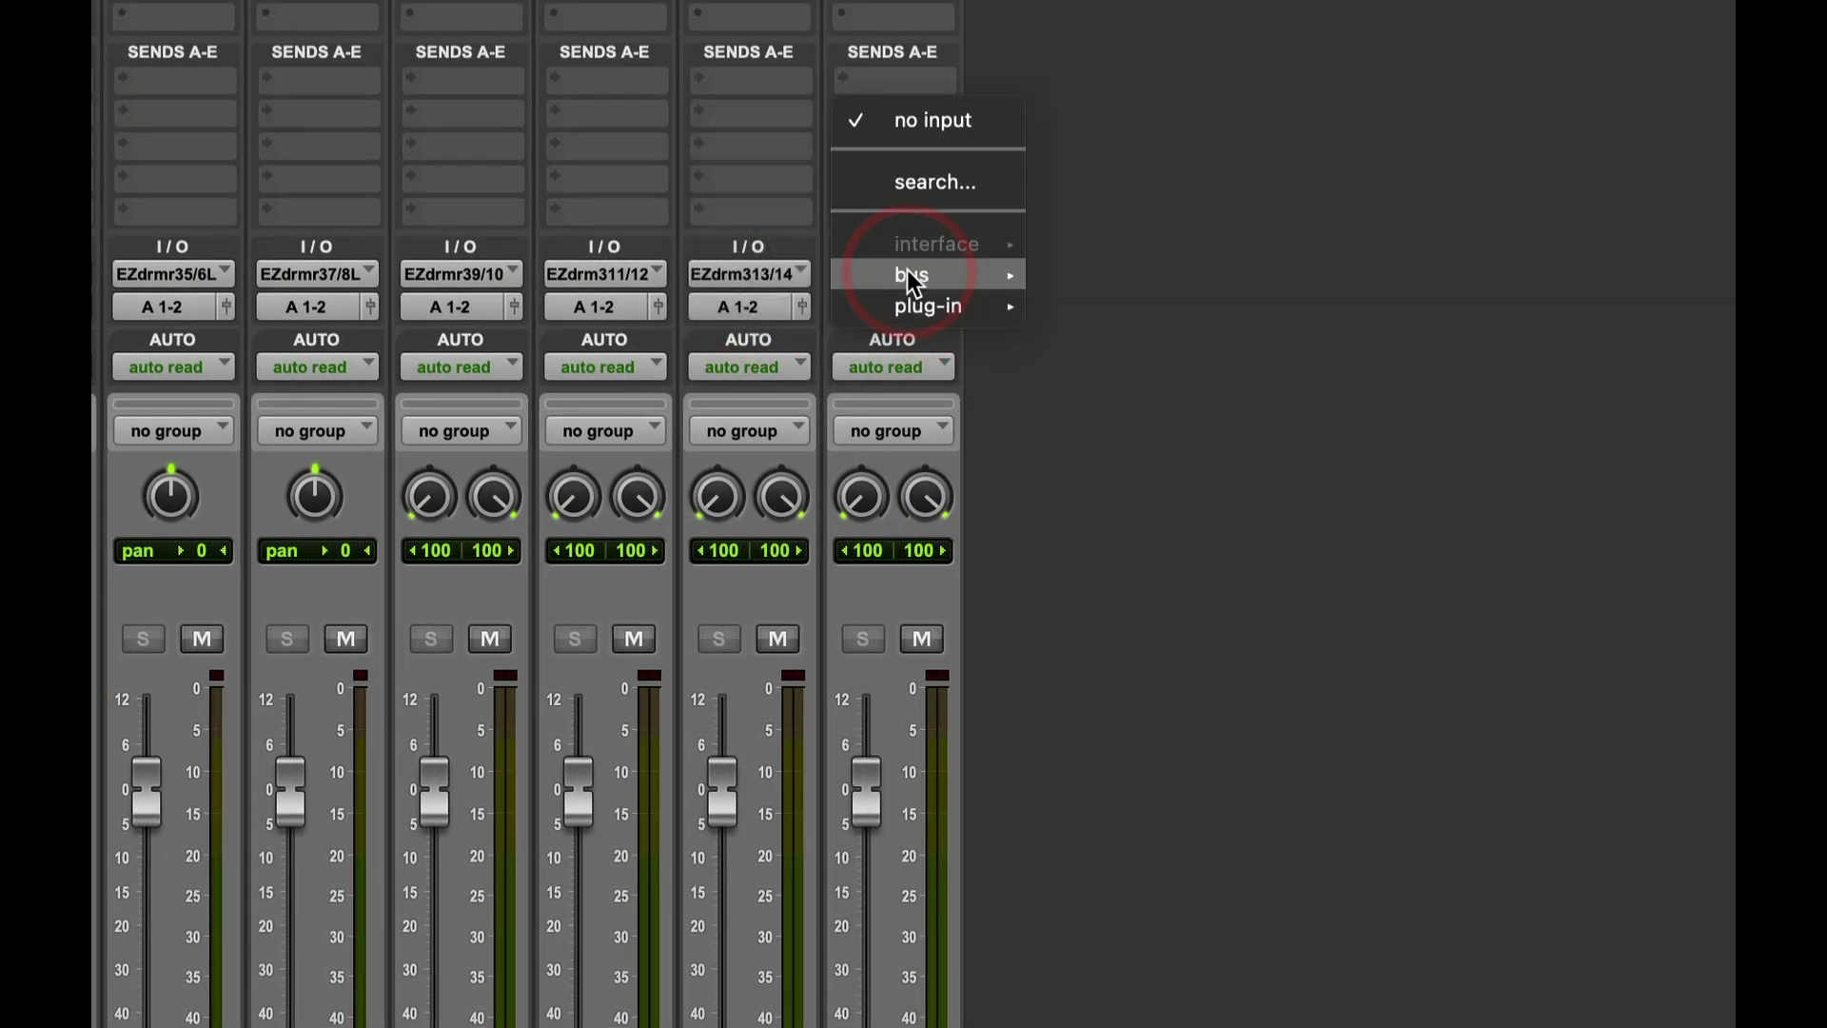
{"action": "mouse_move", "coordinate": [921, 306]}
{"action": "mouse_move", "coordinate": [1440, 316]}
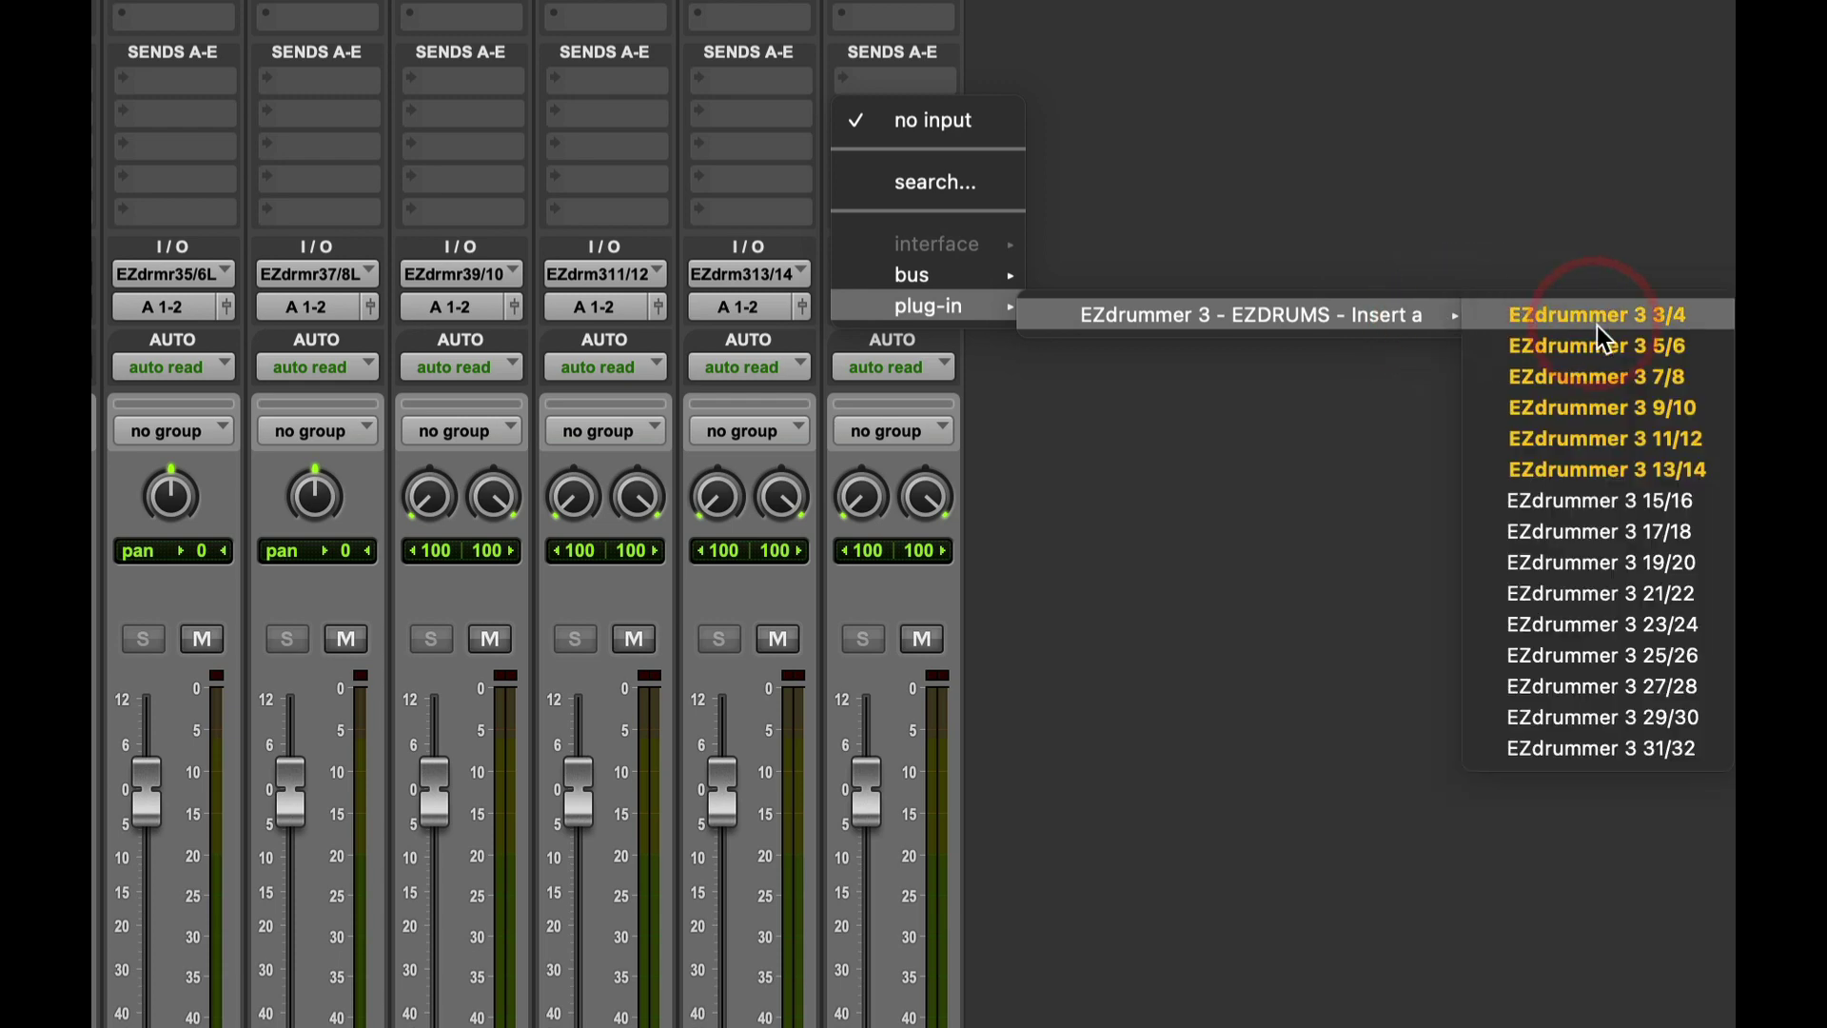
{"action": "left_click", "coordinate": [1646, 500]}
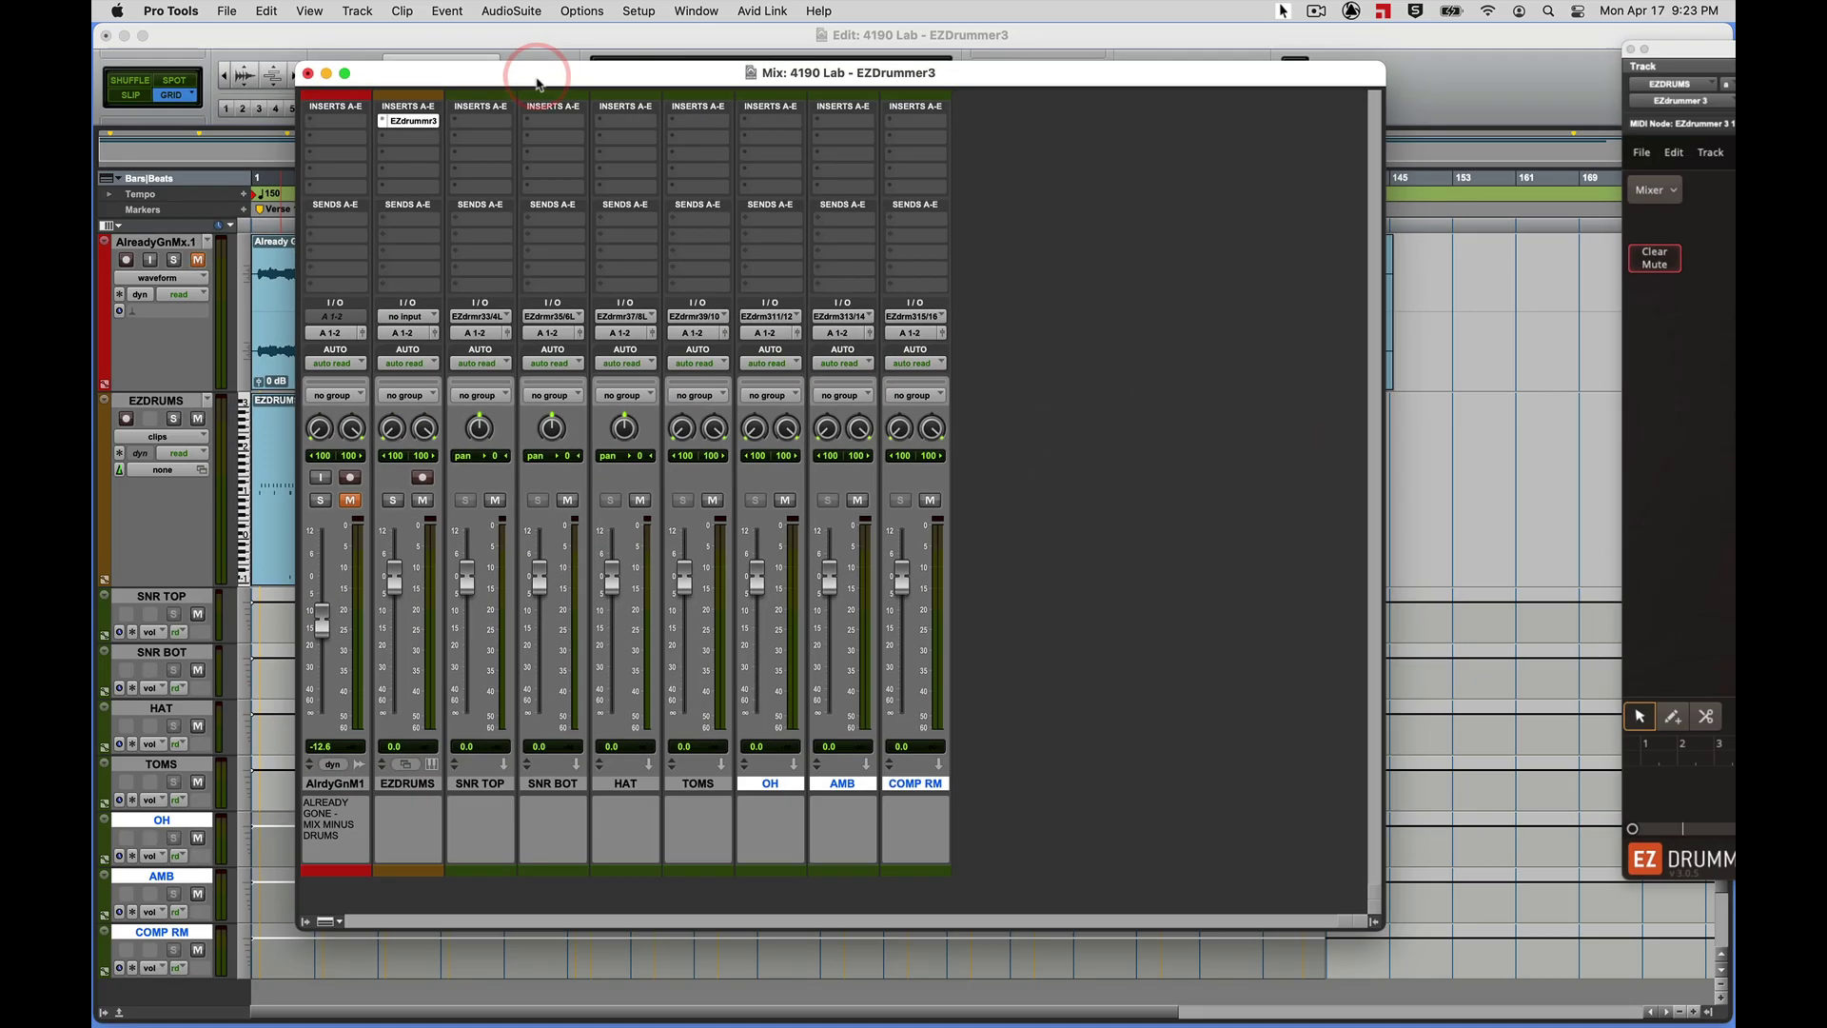
{"action": "left_click_drag", "start_coordinate": [530, 70], "coordinate": [679, 72]}
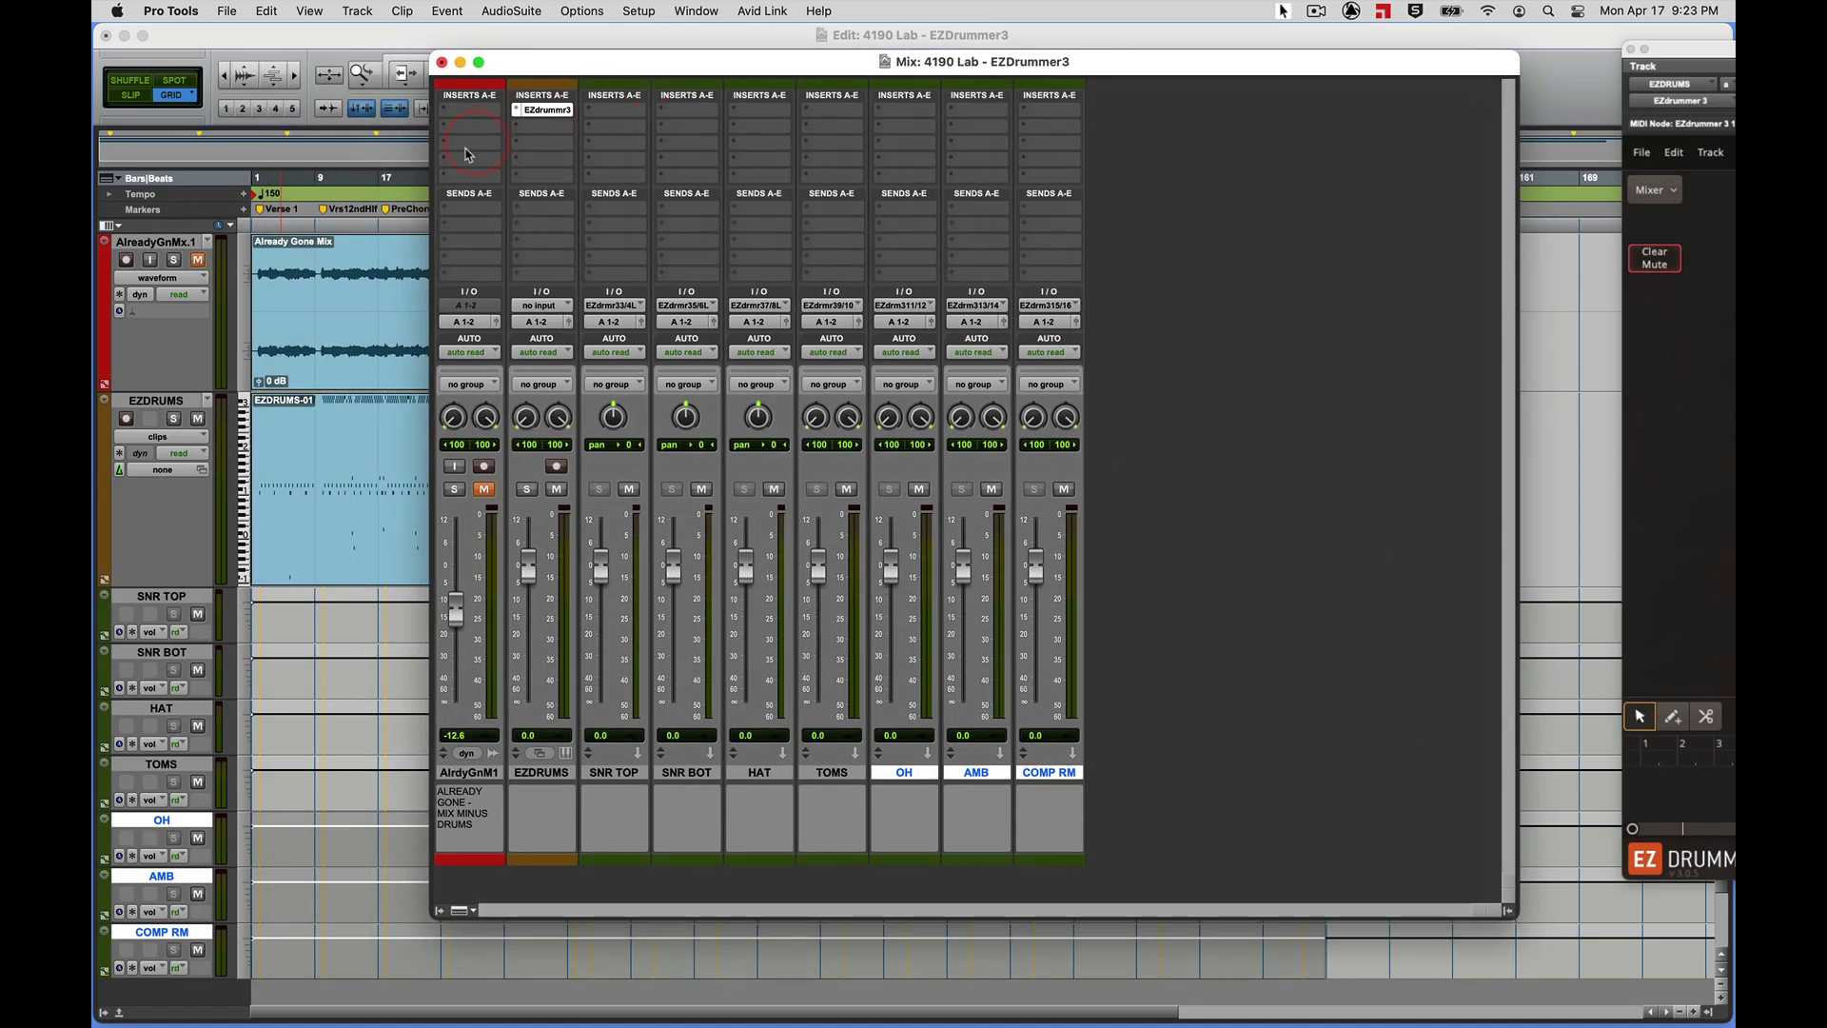
{"action": "key", "text": "space"}
{"action": "left_click", "coordinate": [340, 48]}
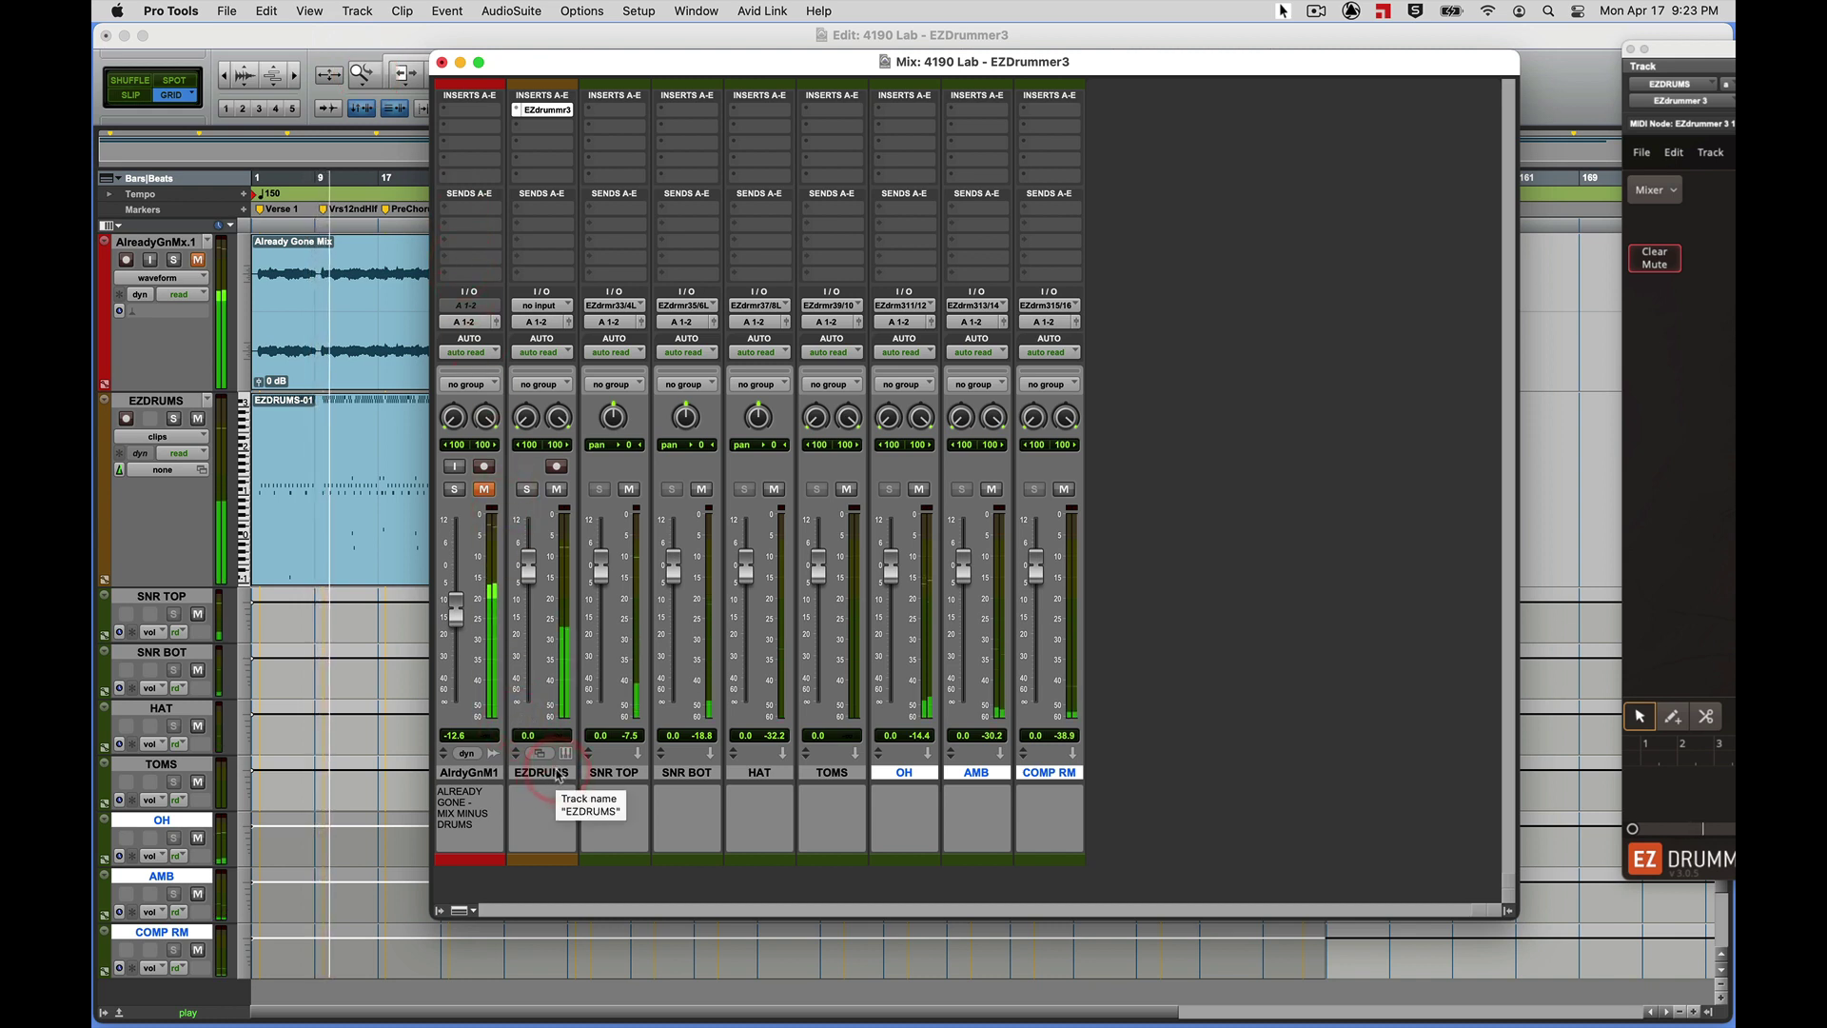
{"action": "key", "text": "space"}
{"action": "left_click", "coordinate": [554, 759]}
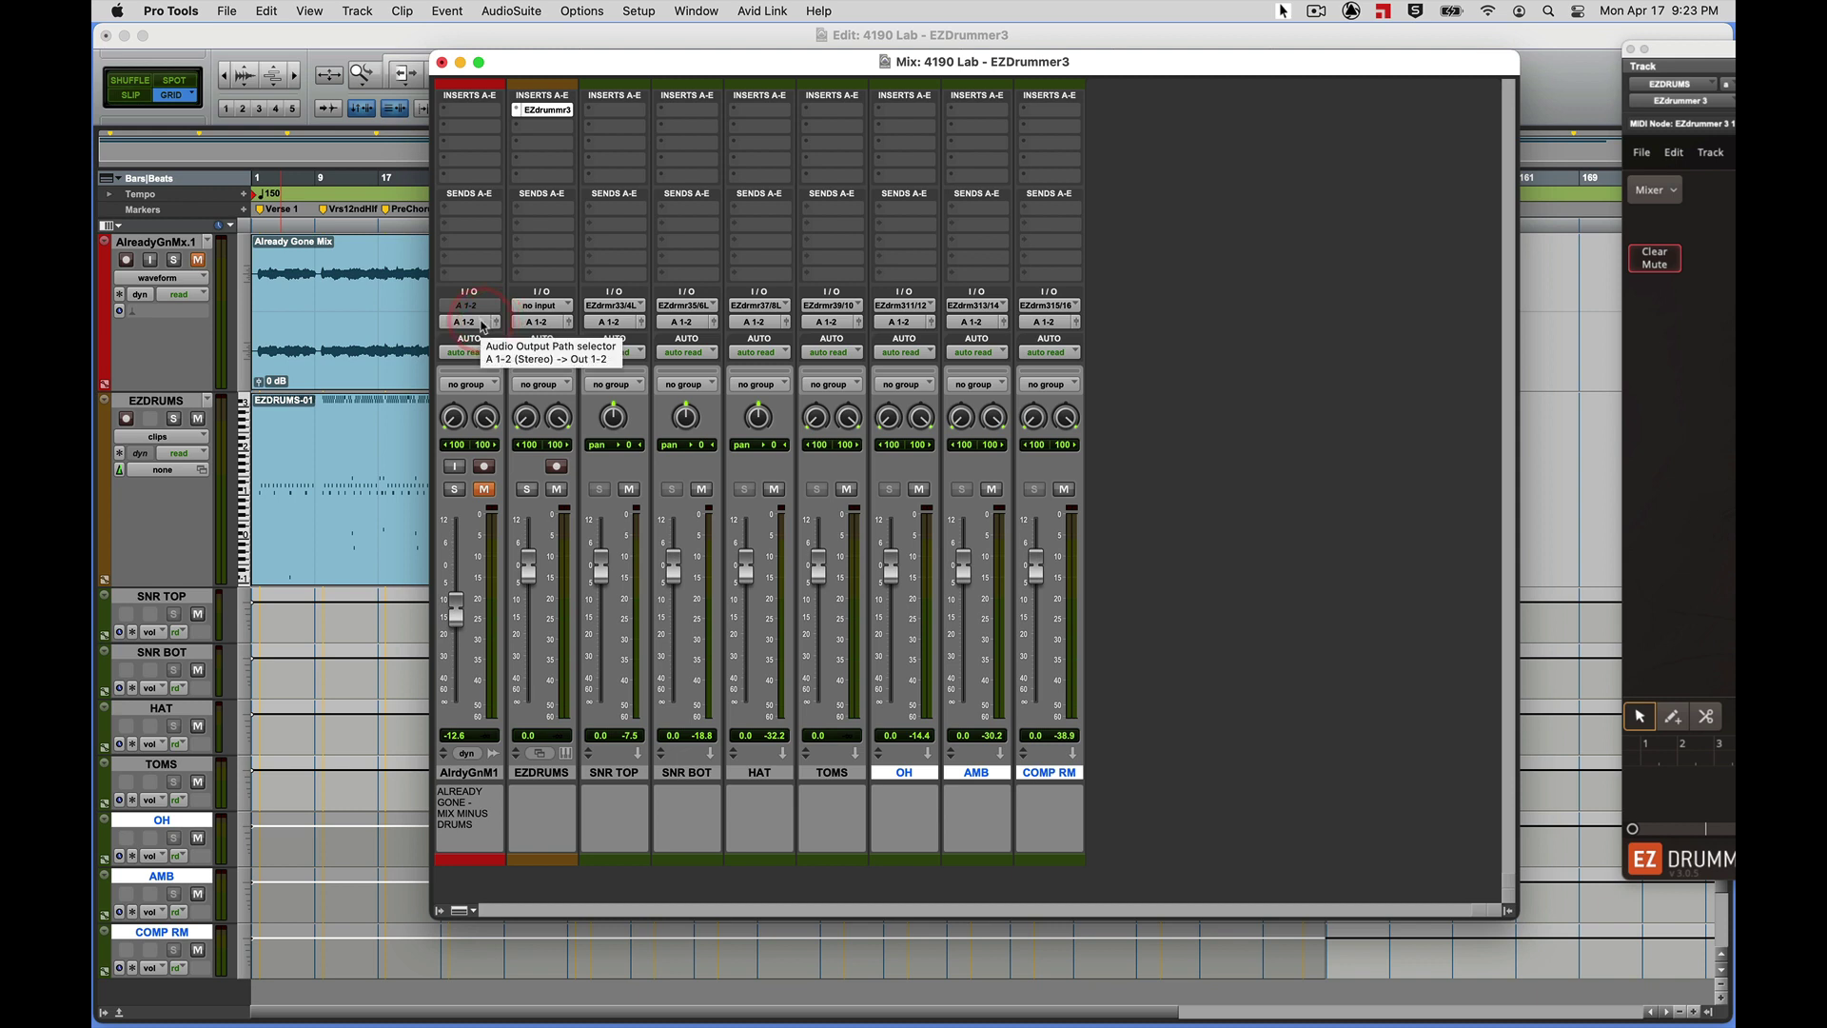
Route the outputs of EZDRUMS and all drum aux tracks to Bus 1-2 at once.
{"action": "key", "text": "alt"}
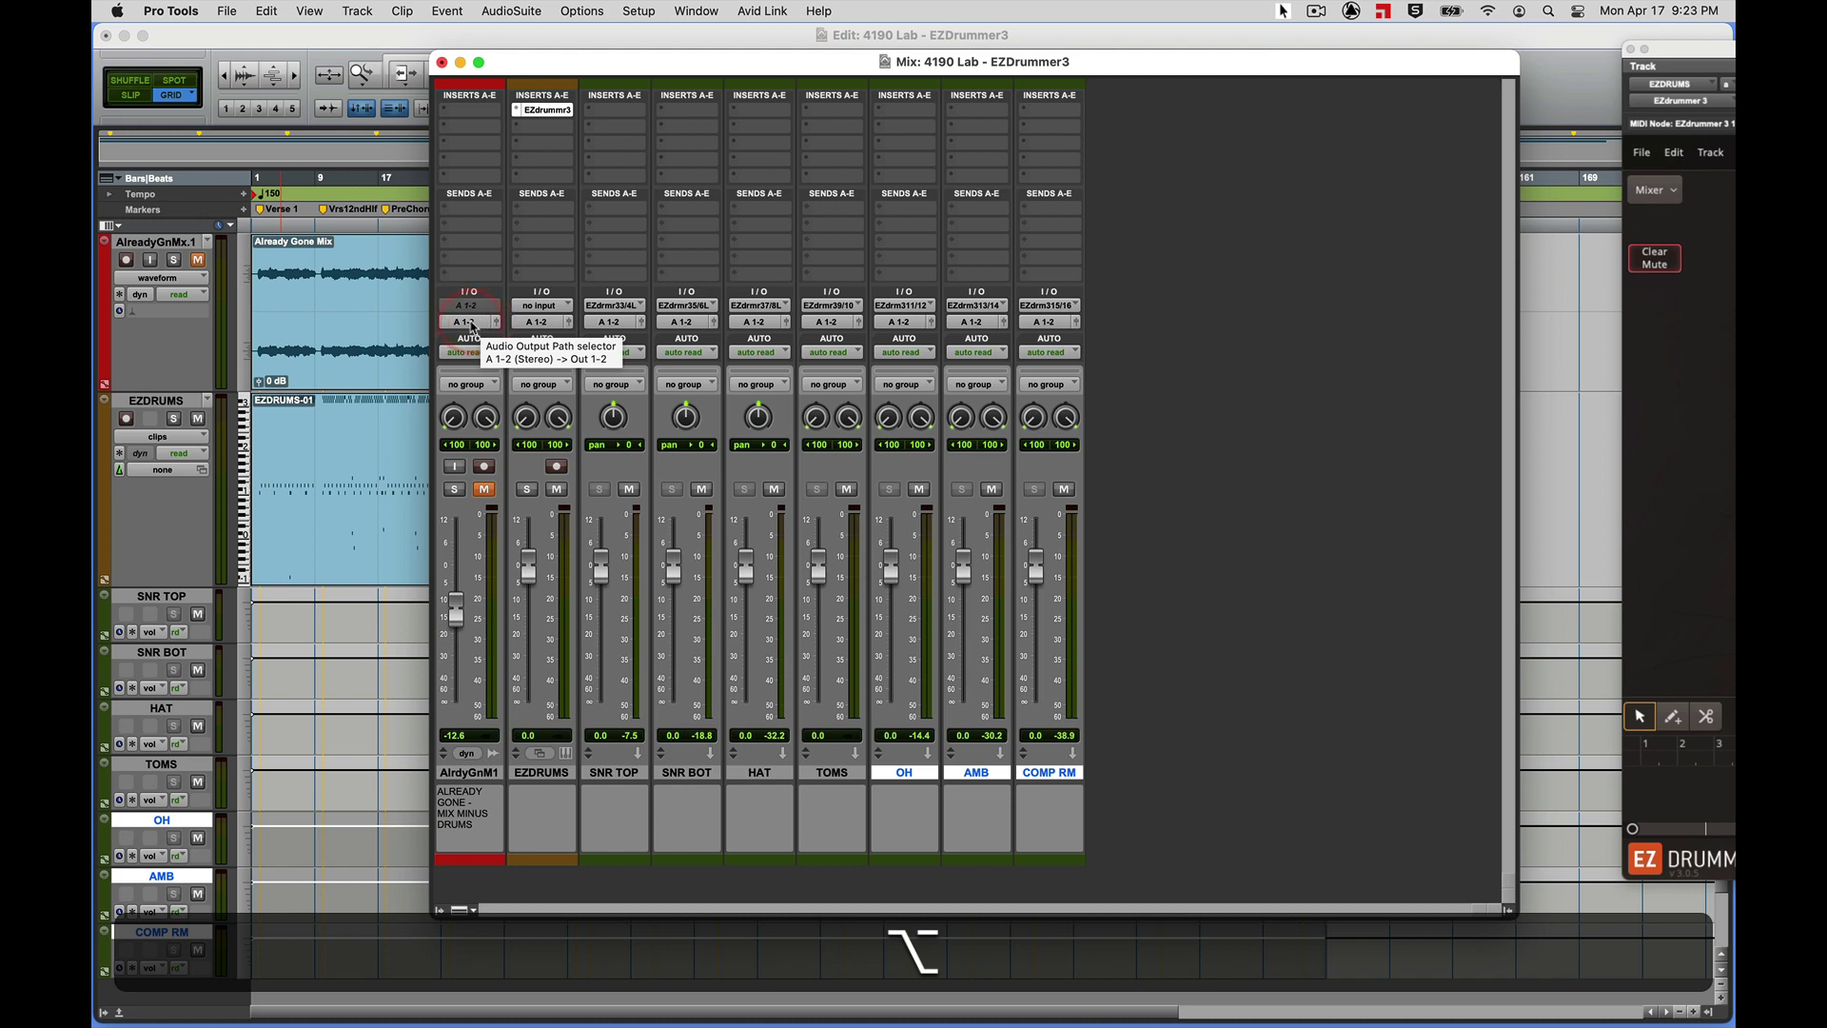
{"action": "left_click", "coordinate": [476, 324], "text": "alt"}
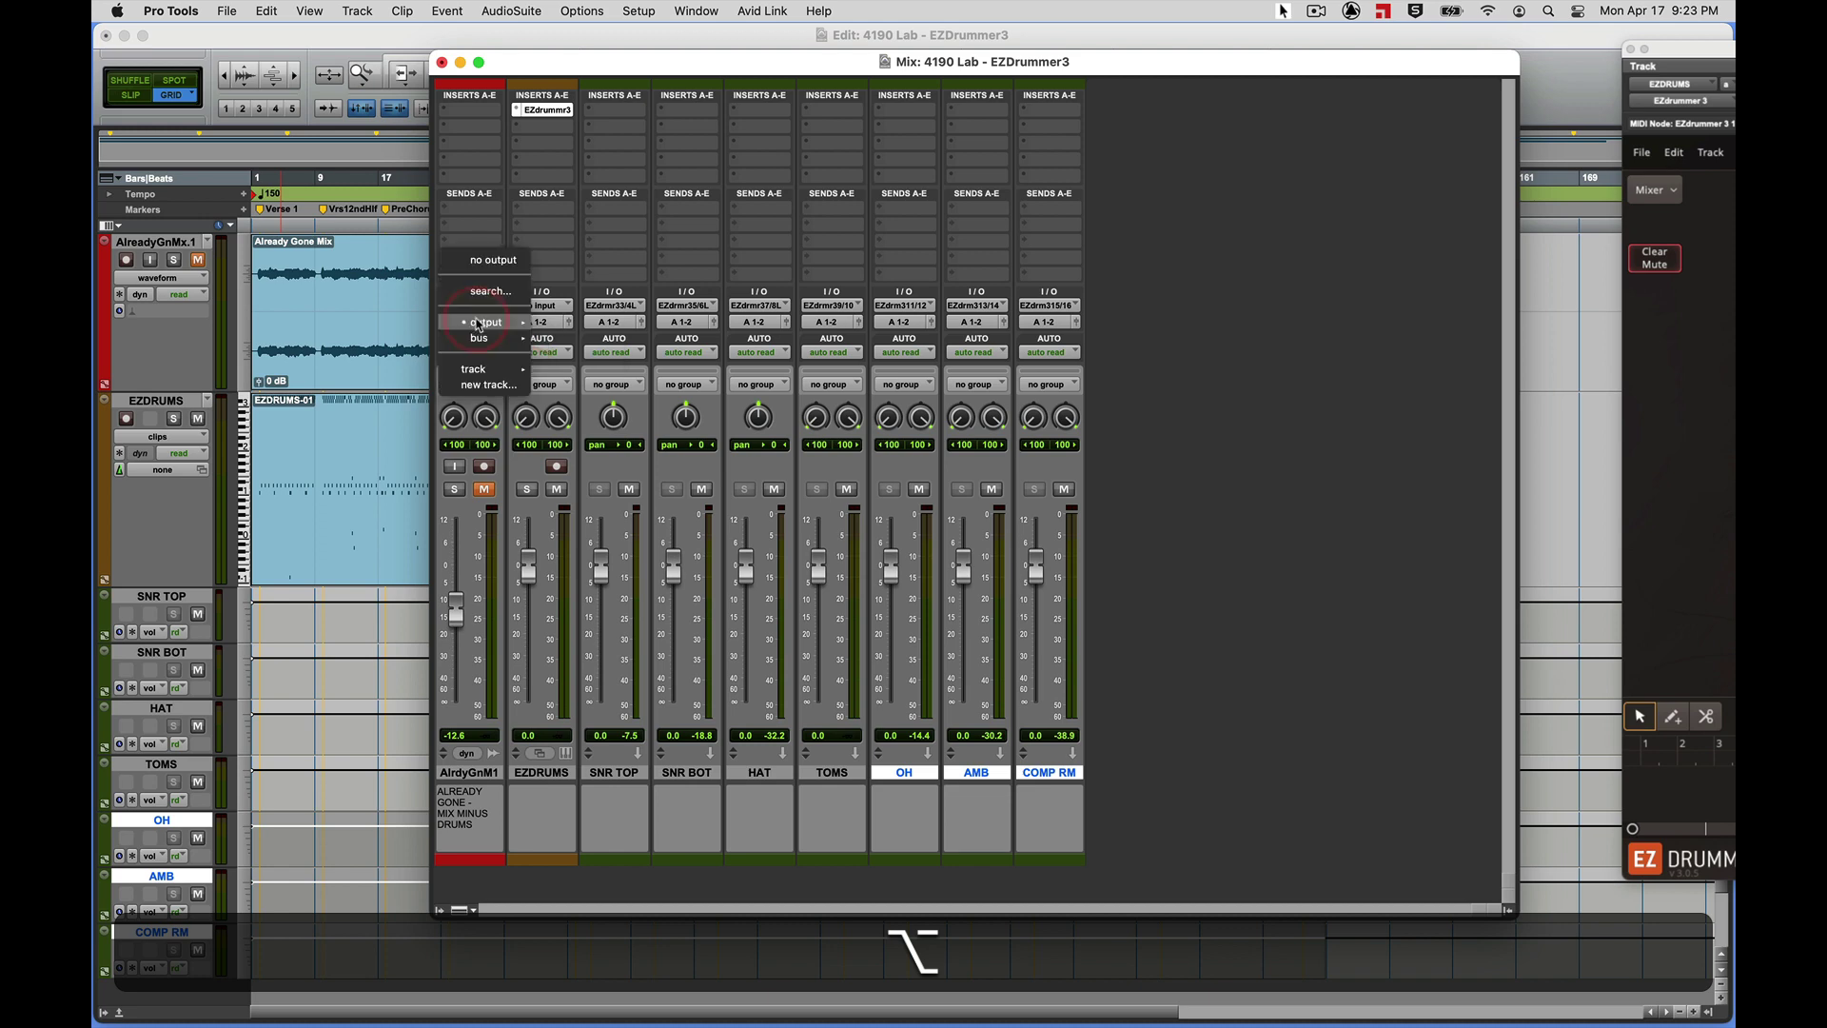
{"action": "mouse_move", "coordinate": [479, 324]}
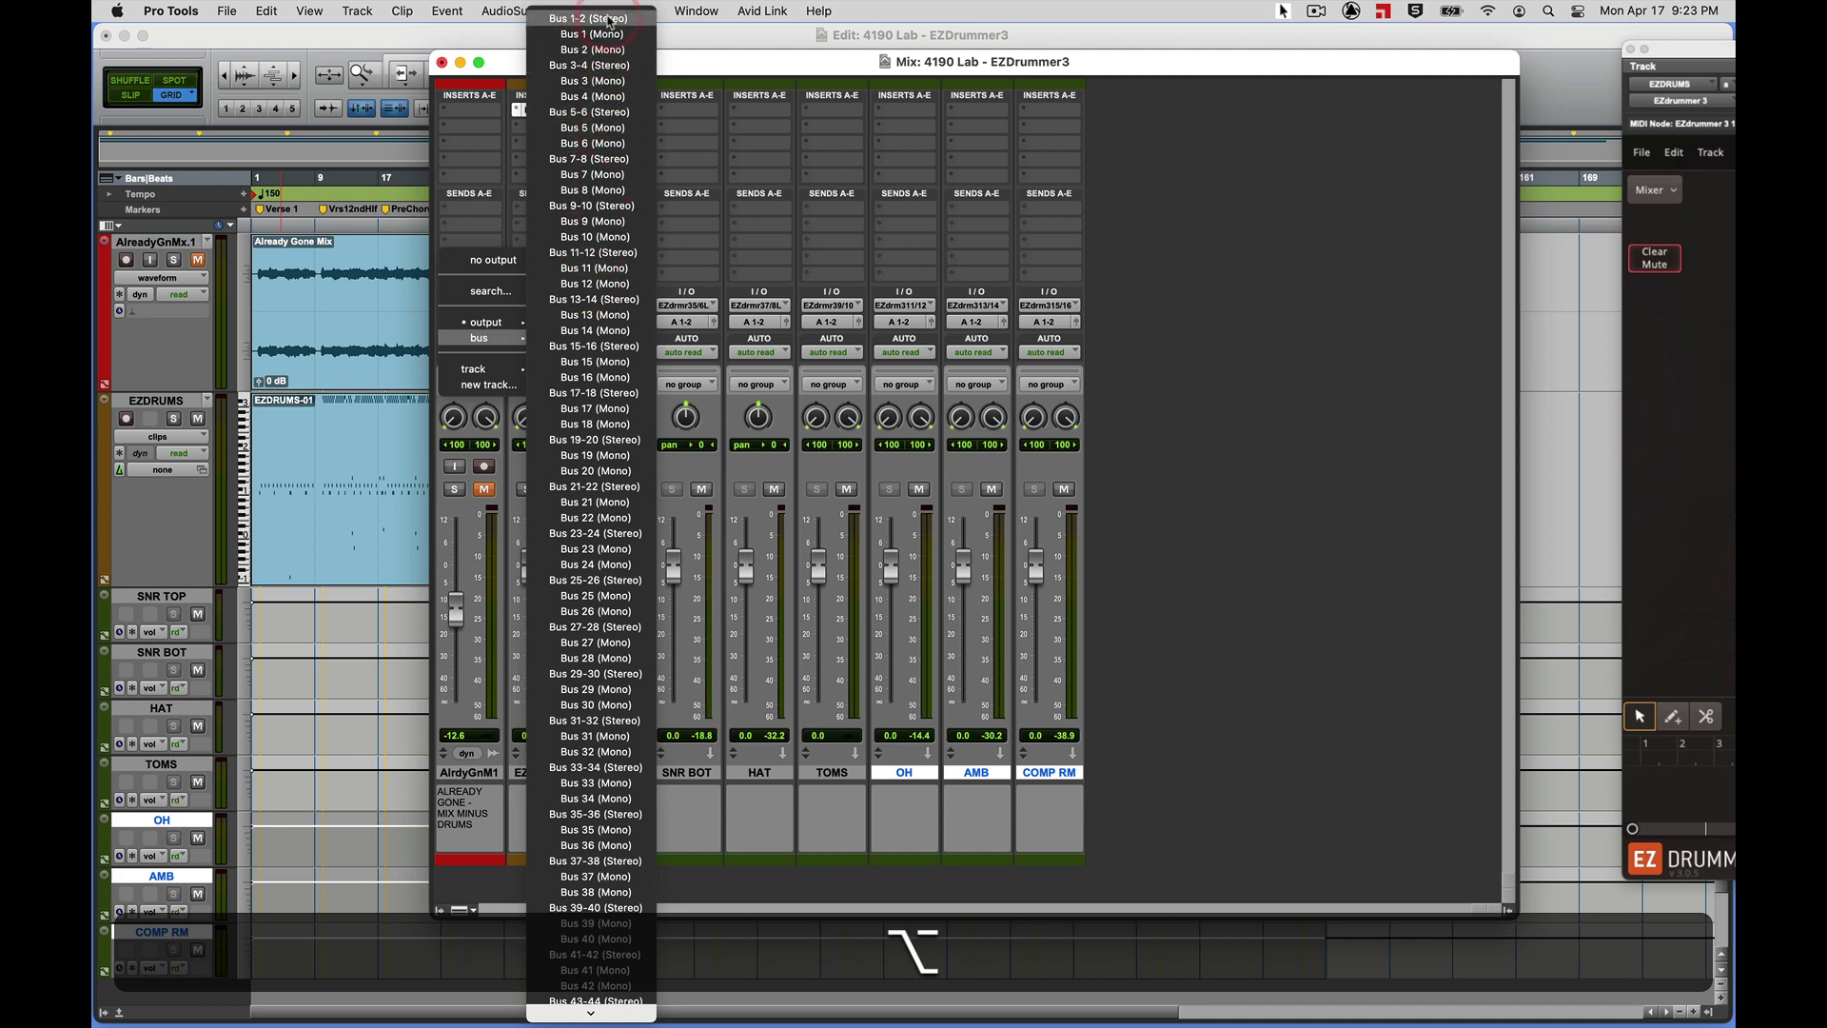
{"action": "left_click", "coordinate": [609, 19]}
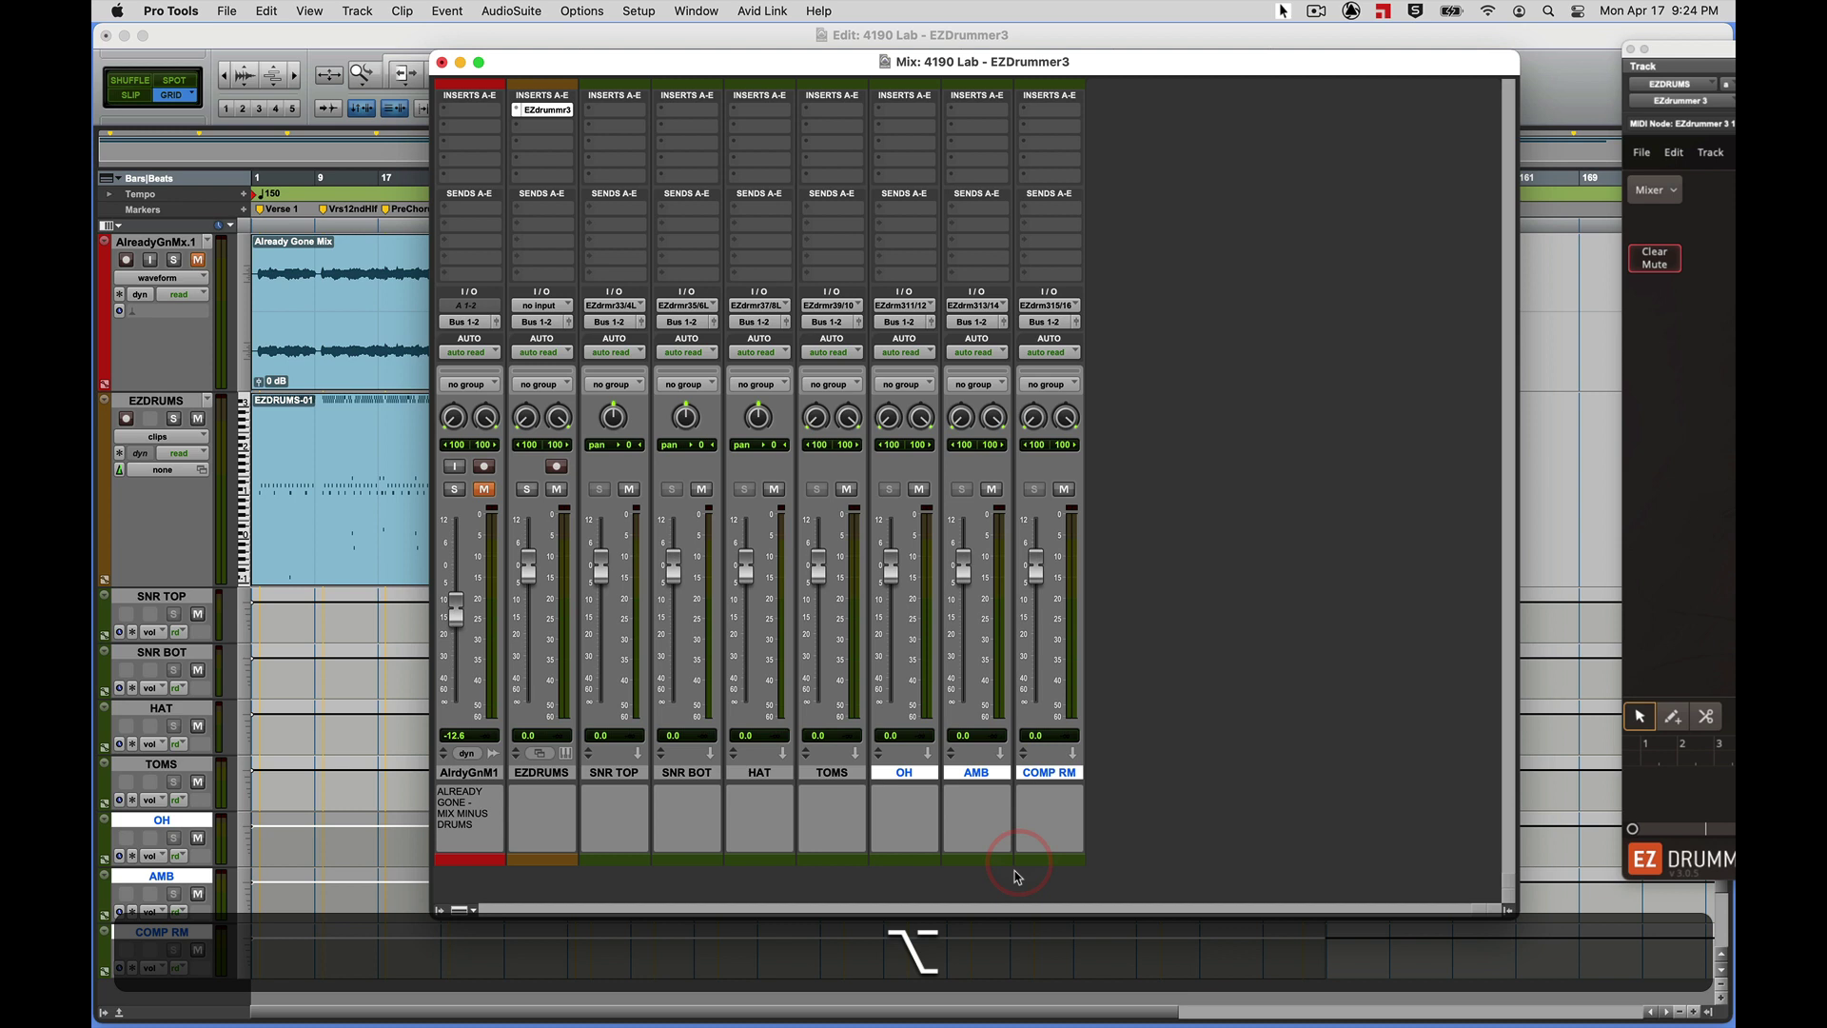
{"action": "left_click", "coordinate": [1047, 777]}
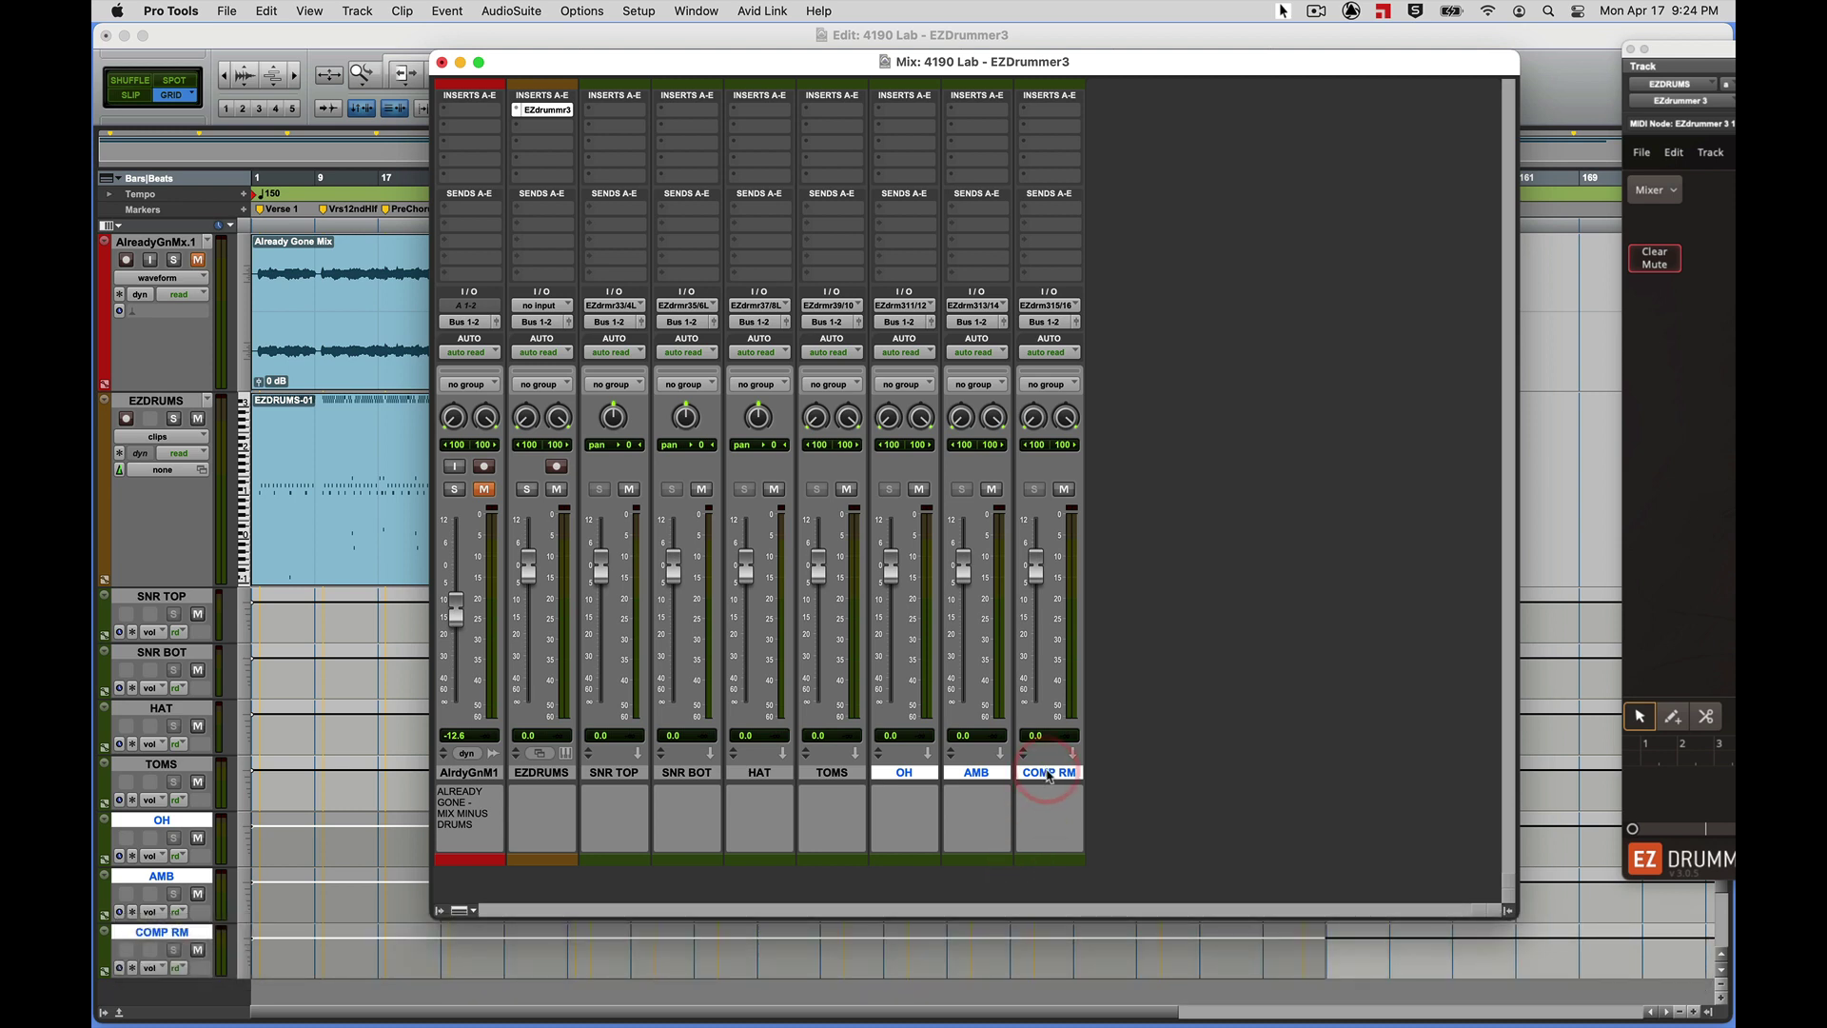
Create a new stereo audio track.
{"action": "key", "text": "shift+super+n"}
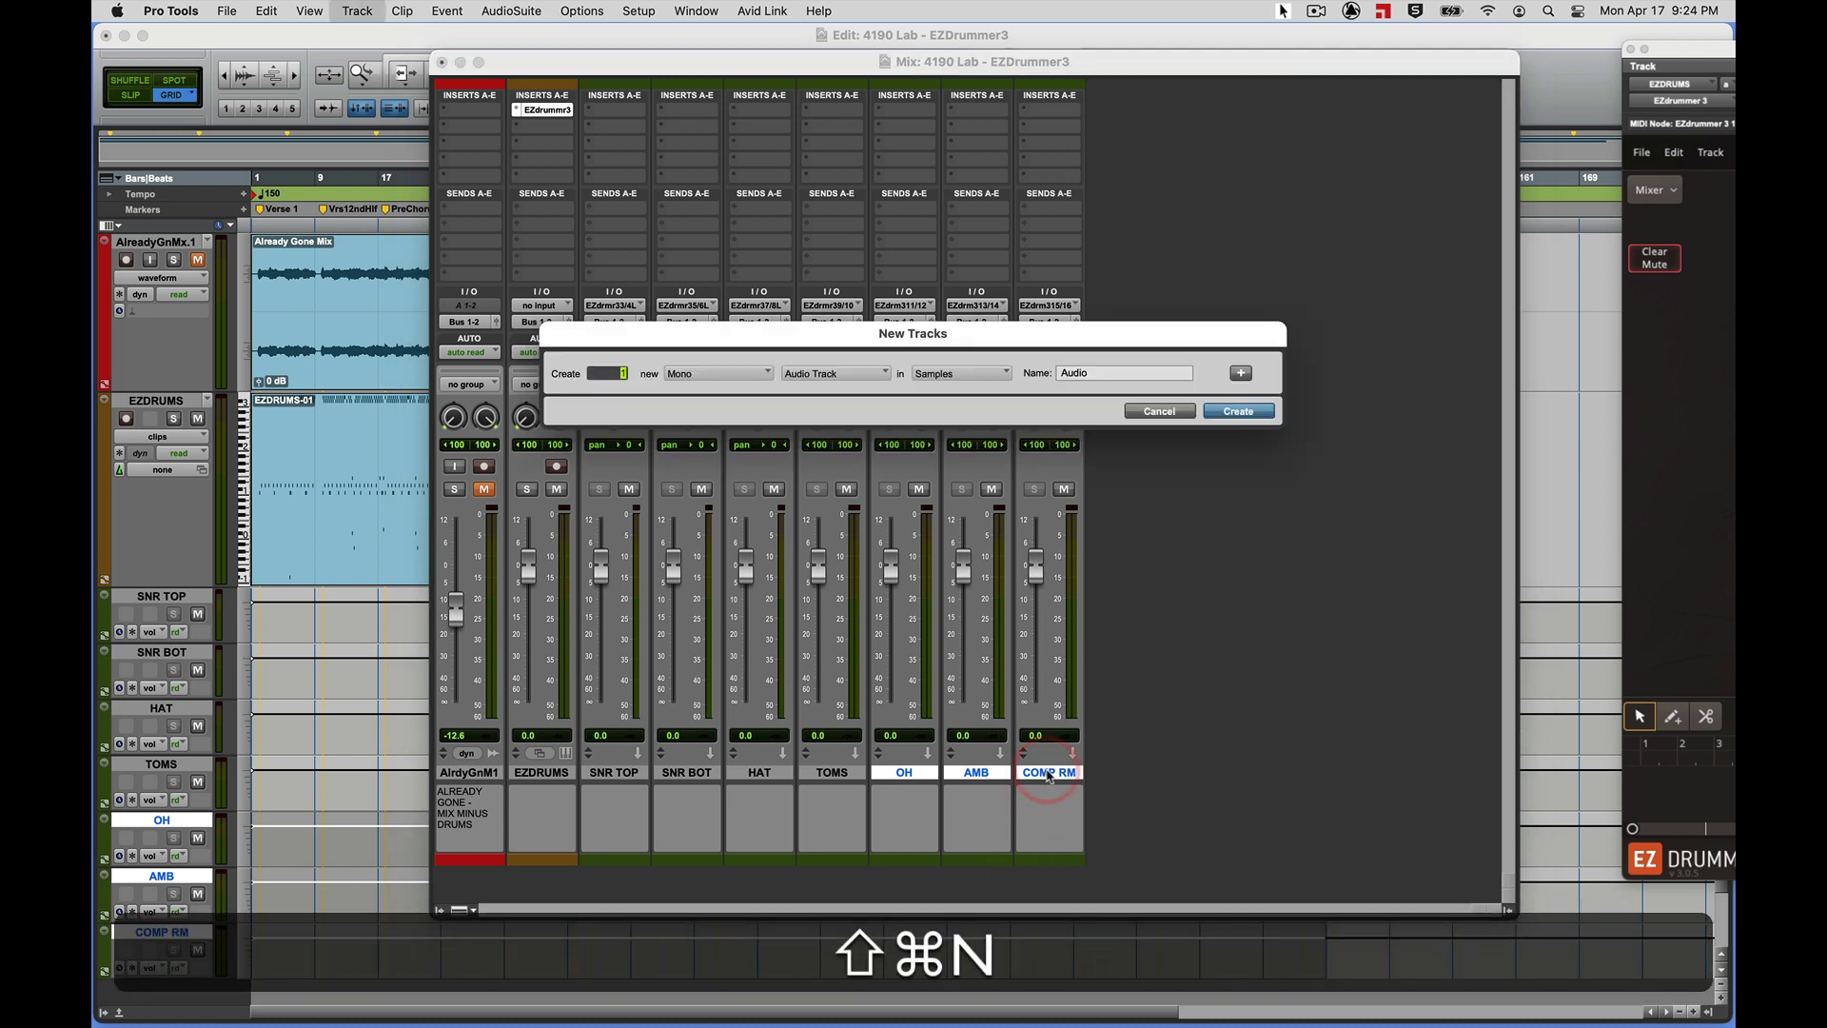
{"action": "key", "text": "super+Right"}
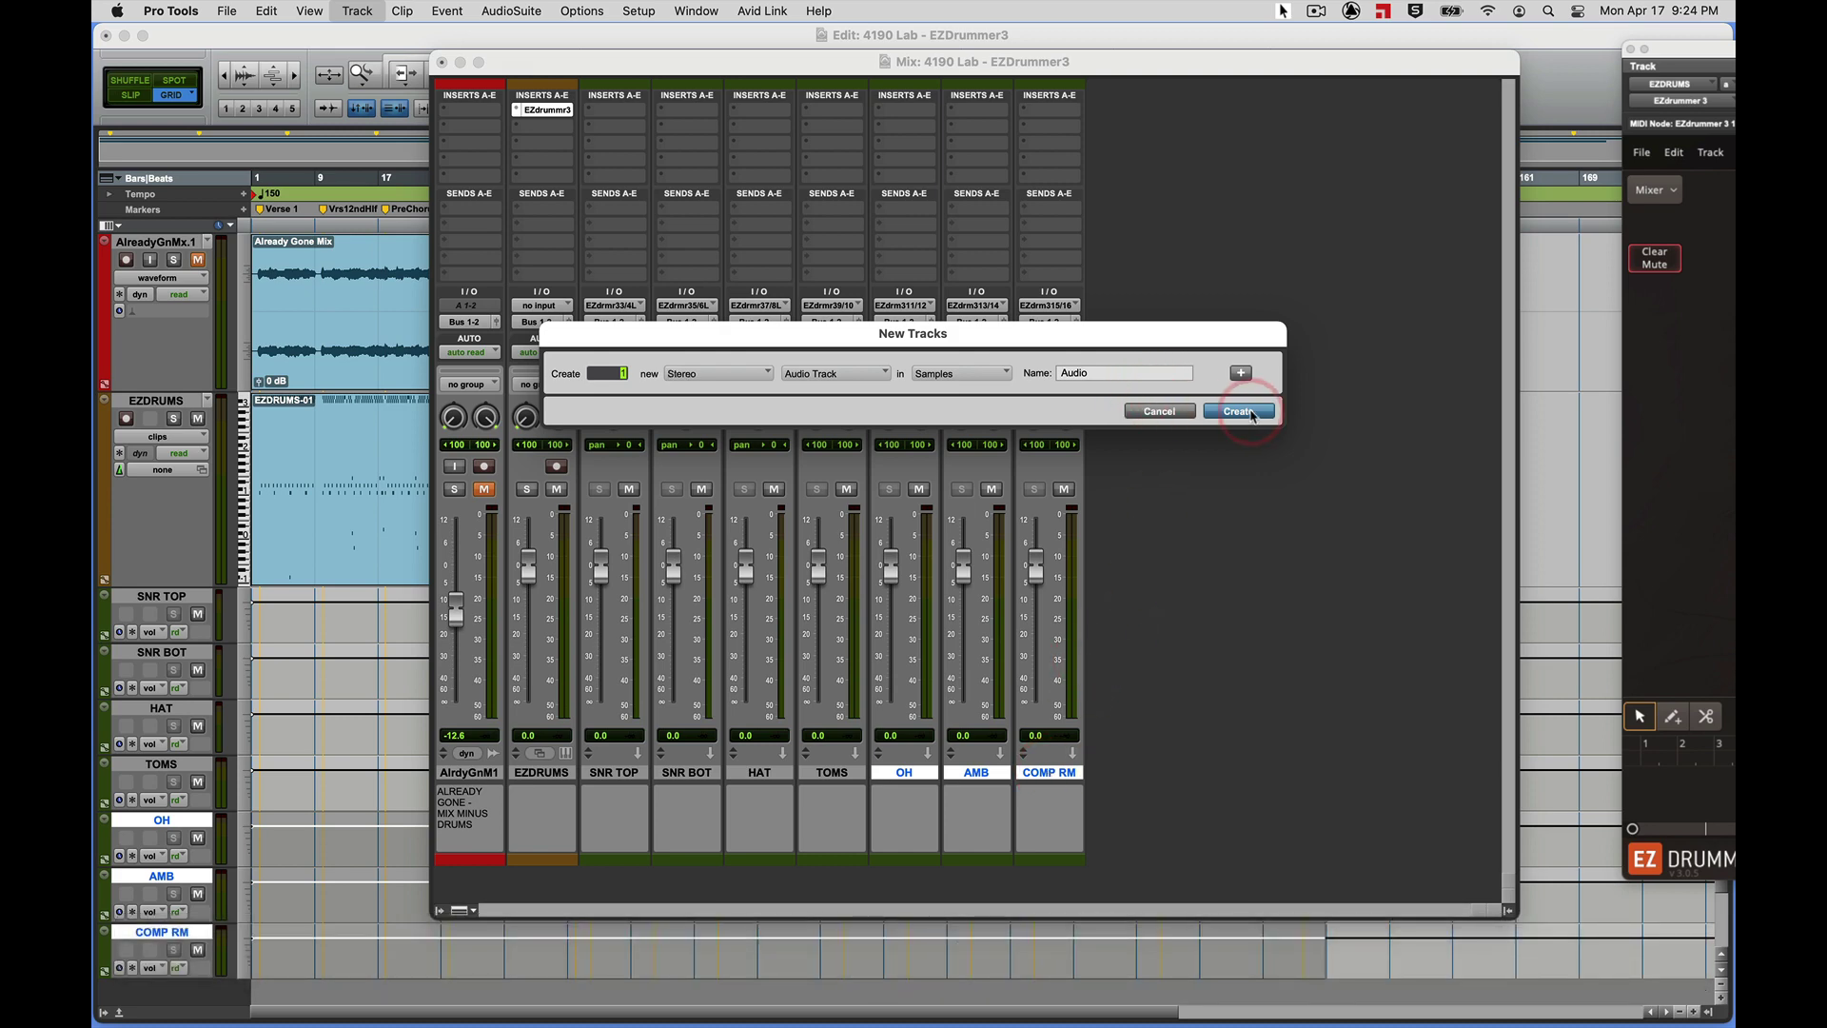
{"action": "left_click", "coordinate": [1244, 411]}
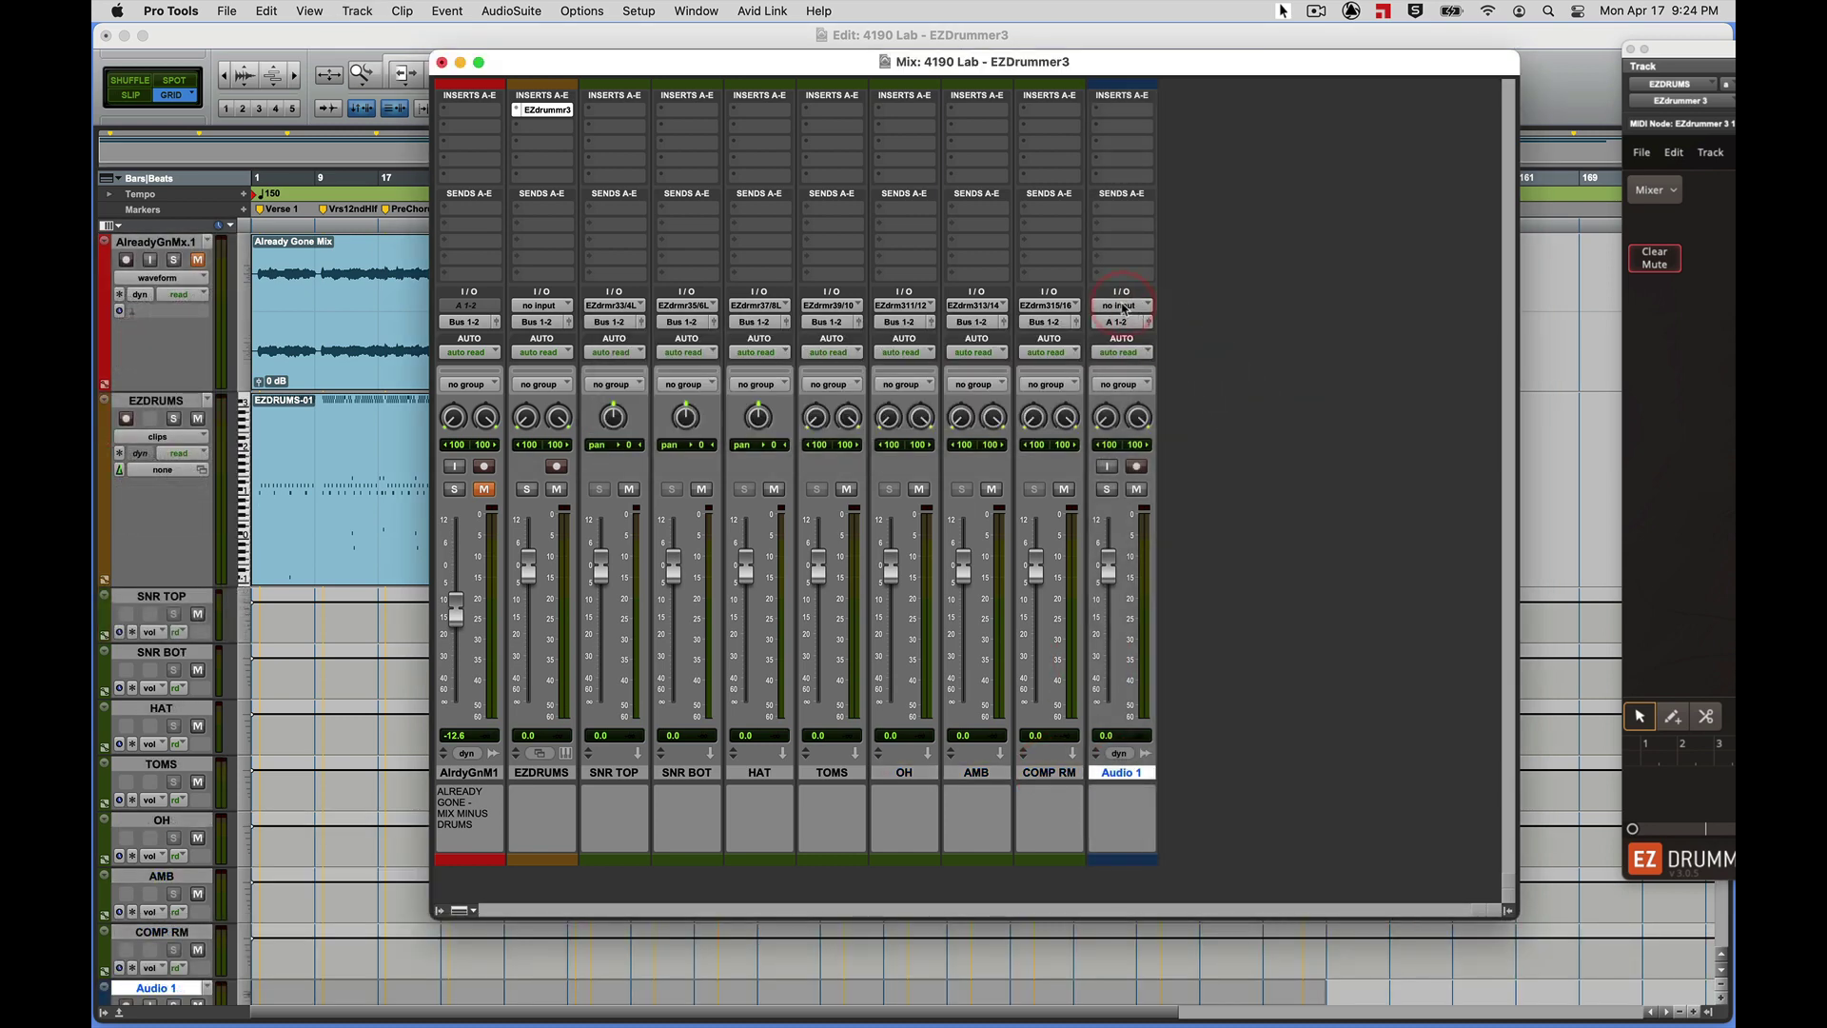
Set Audio 1's input to Bus 1-2, enable input monitoring, and audition the drums.
{"action": "left_click", "coordinate": [1122, 306]}
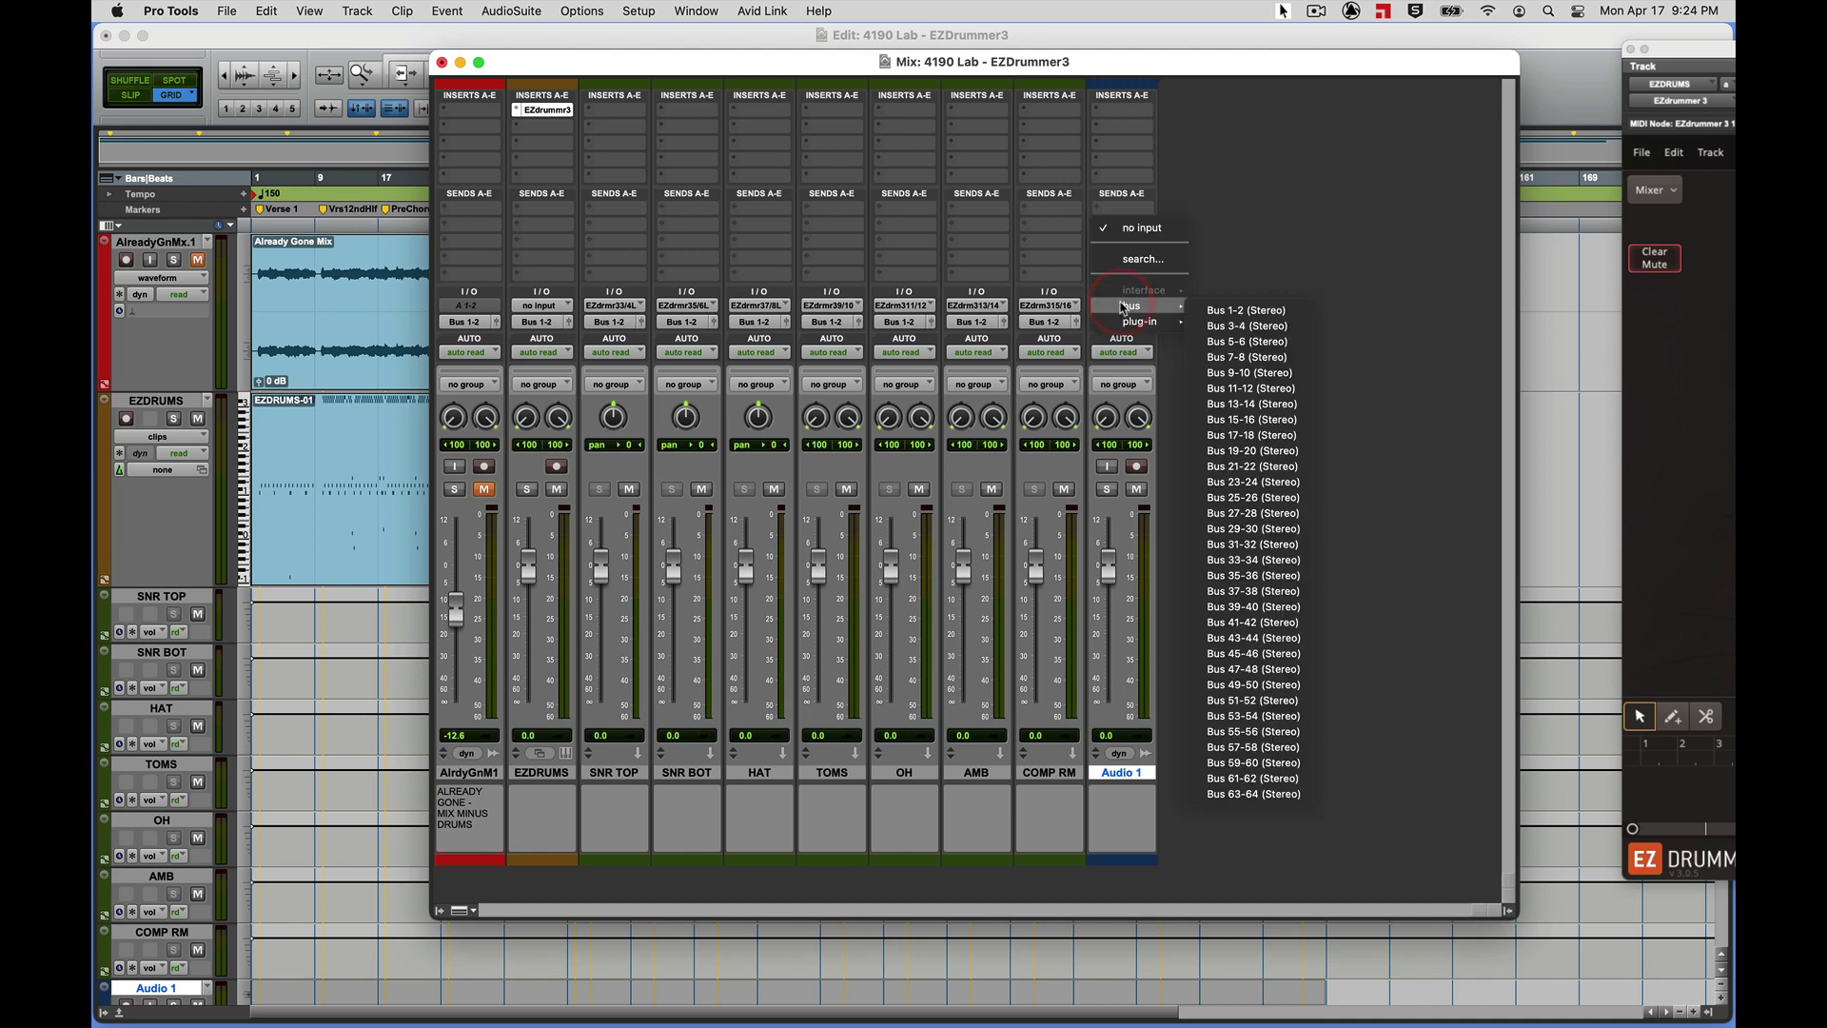
{"action": "mouse_move", "coordinate": [1135, 307]}
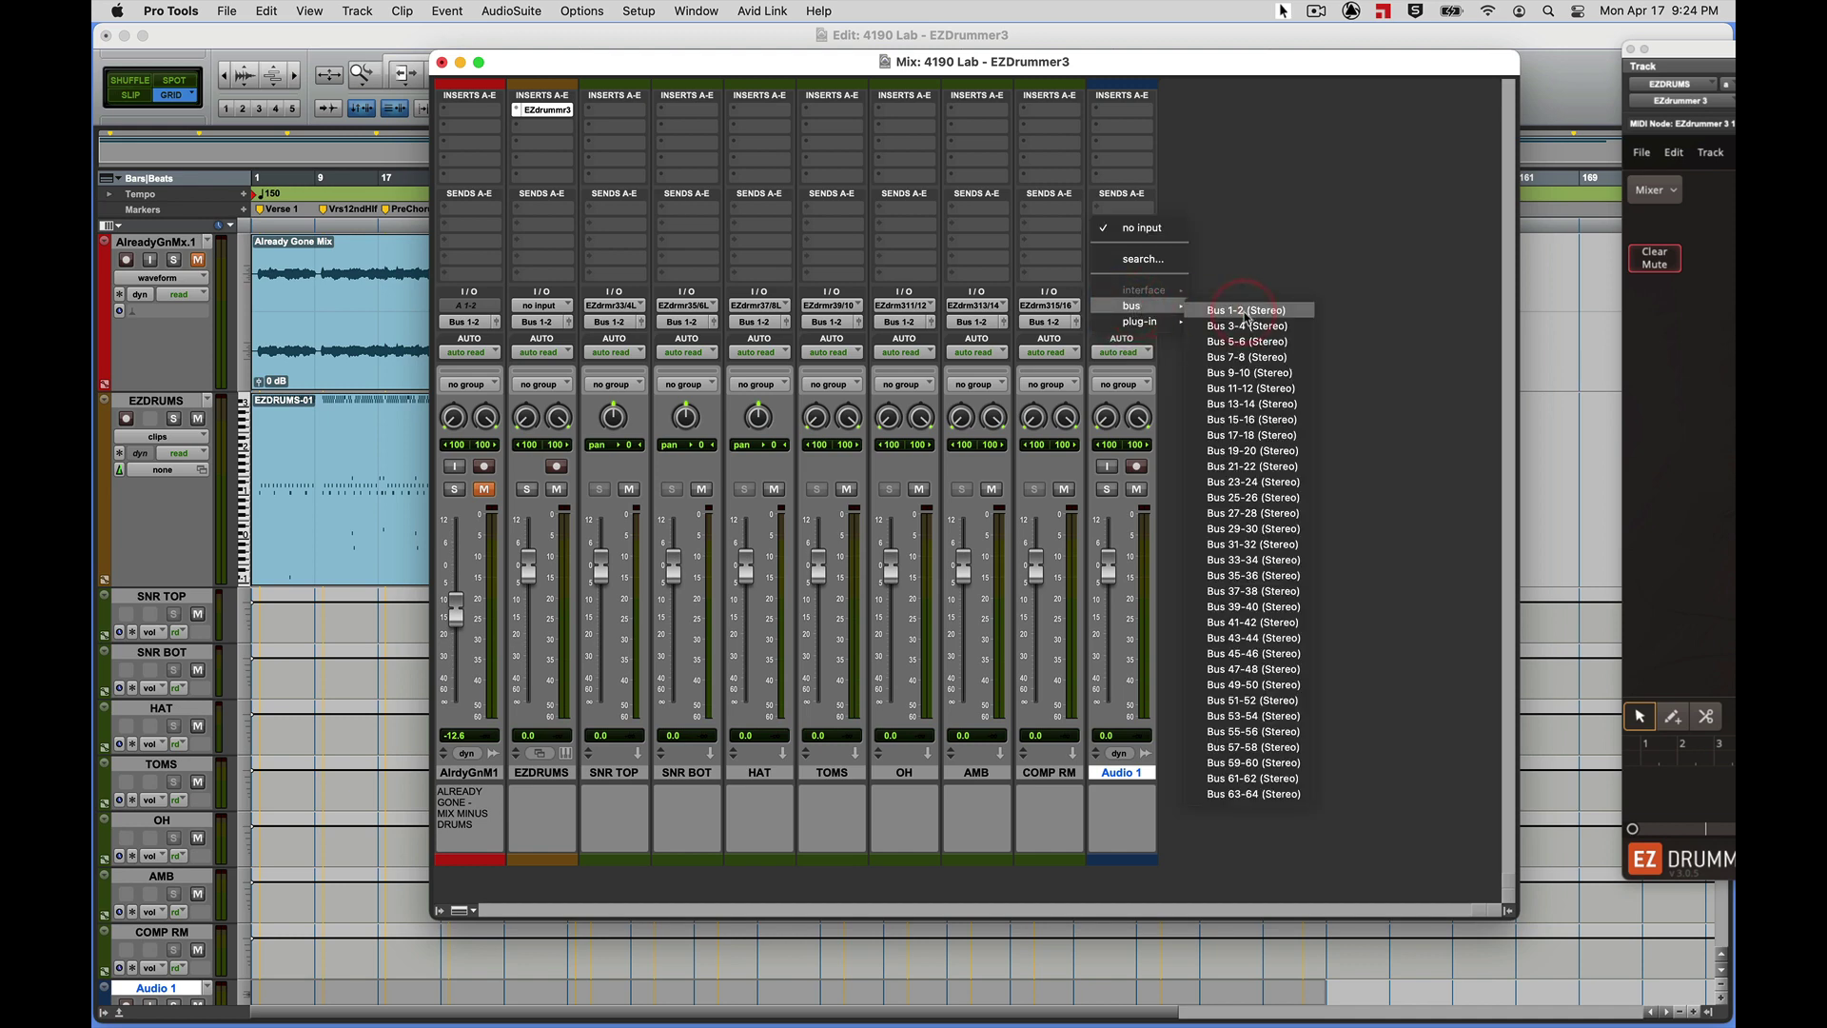
{"action": "left_click", "coordinate": [1246, 311]}
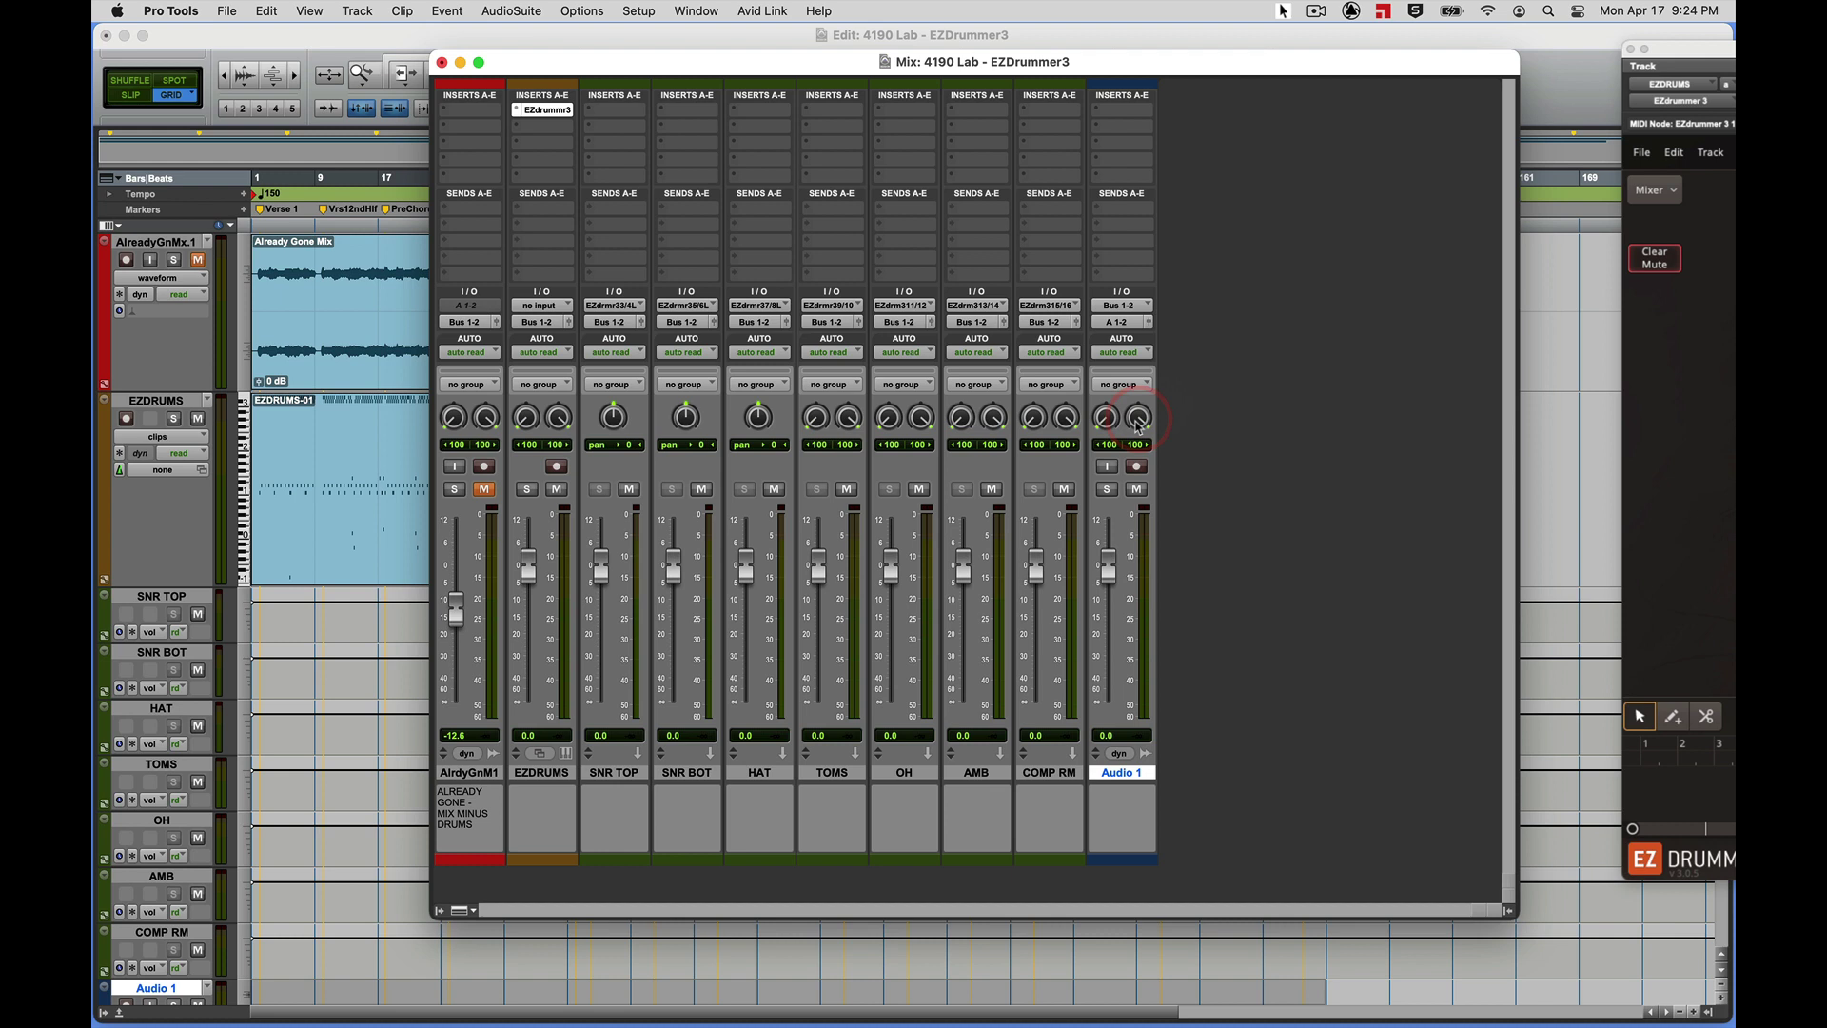
{"action": "left_click", "coordinate": [1107, 466]}
{"action": "key", "text": "space"}
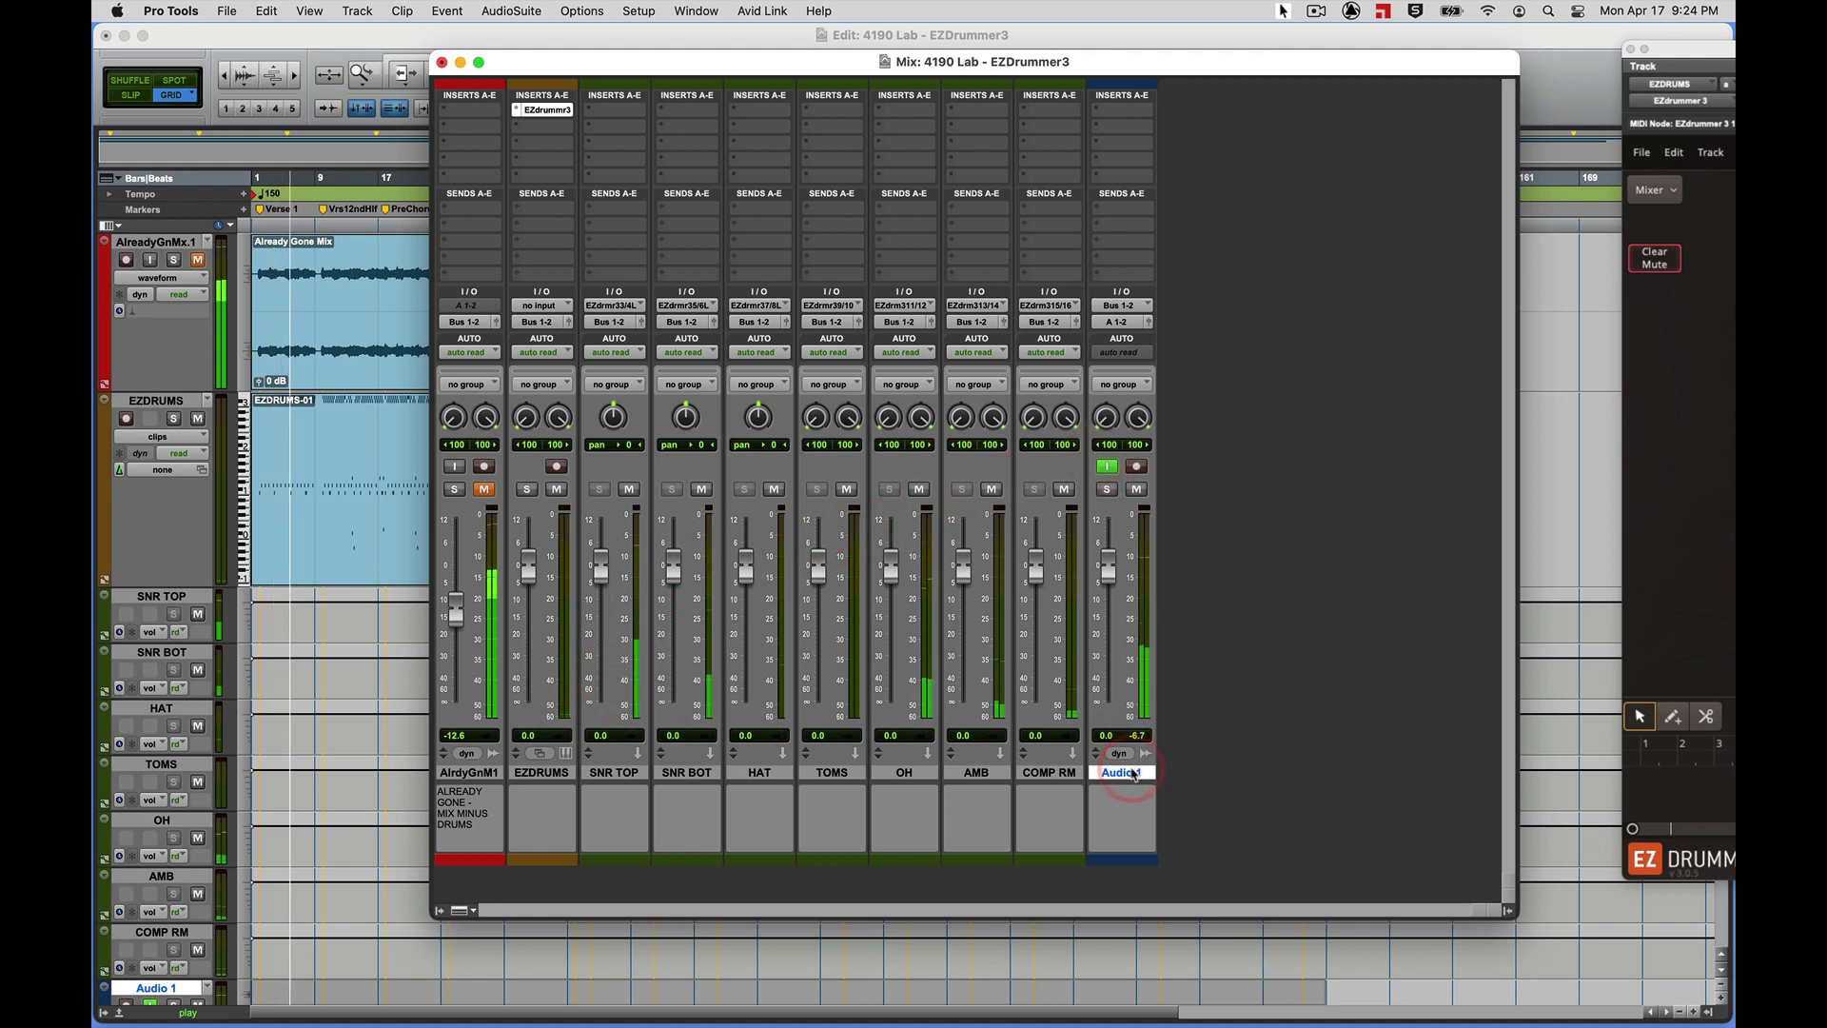
{"action": "key", "text": "space"}
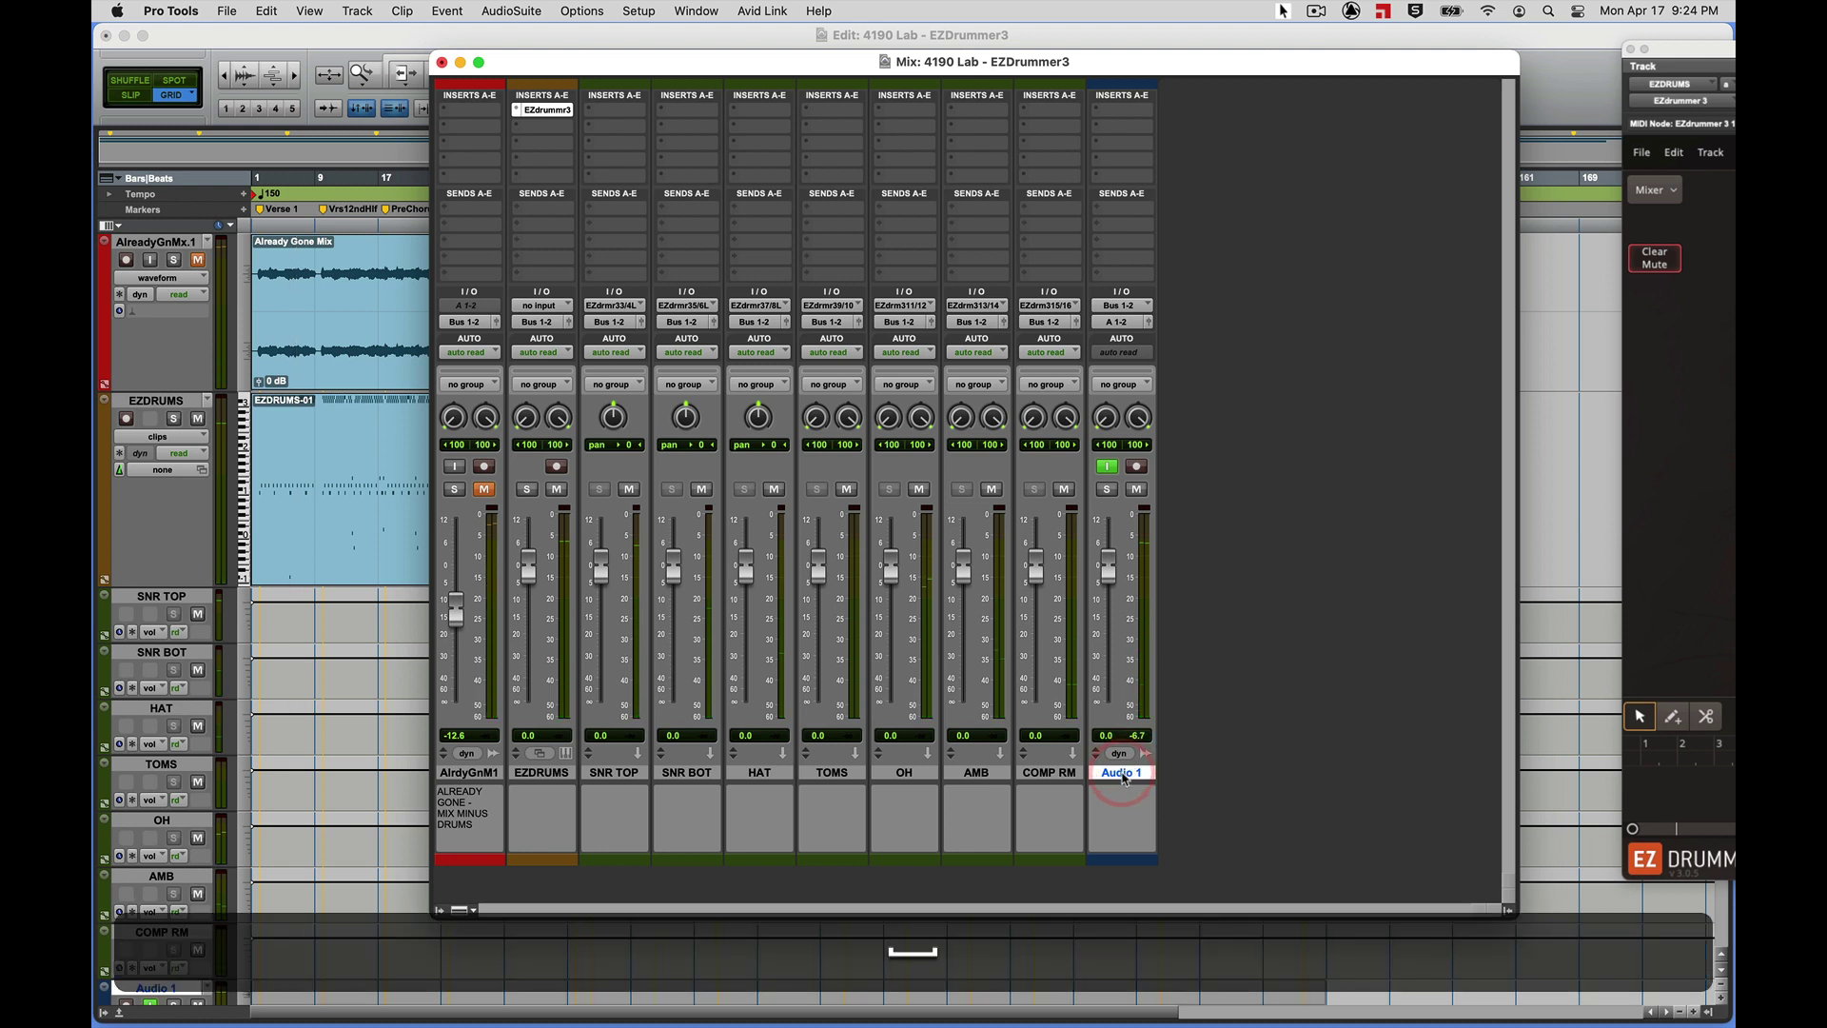
Rename the Audio 1 track to EZPRINT 2.
{"action": "double_click", "coordinate": [1122, 772]}
{"action": "key", "text": "shift"}
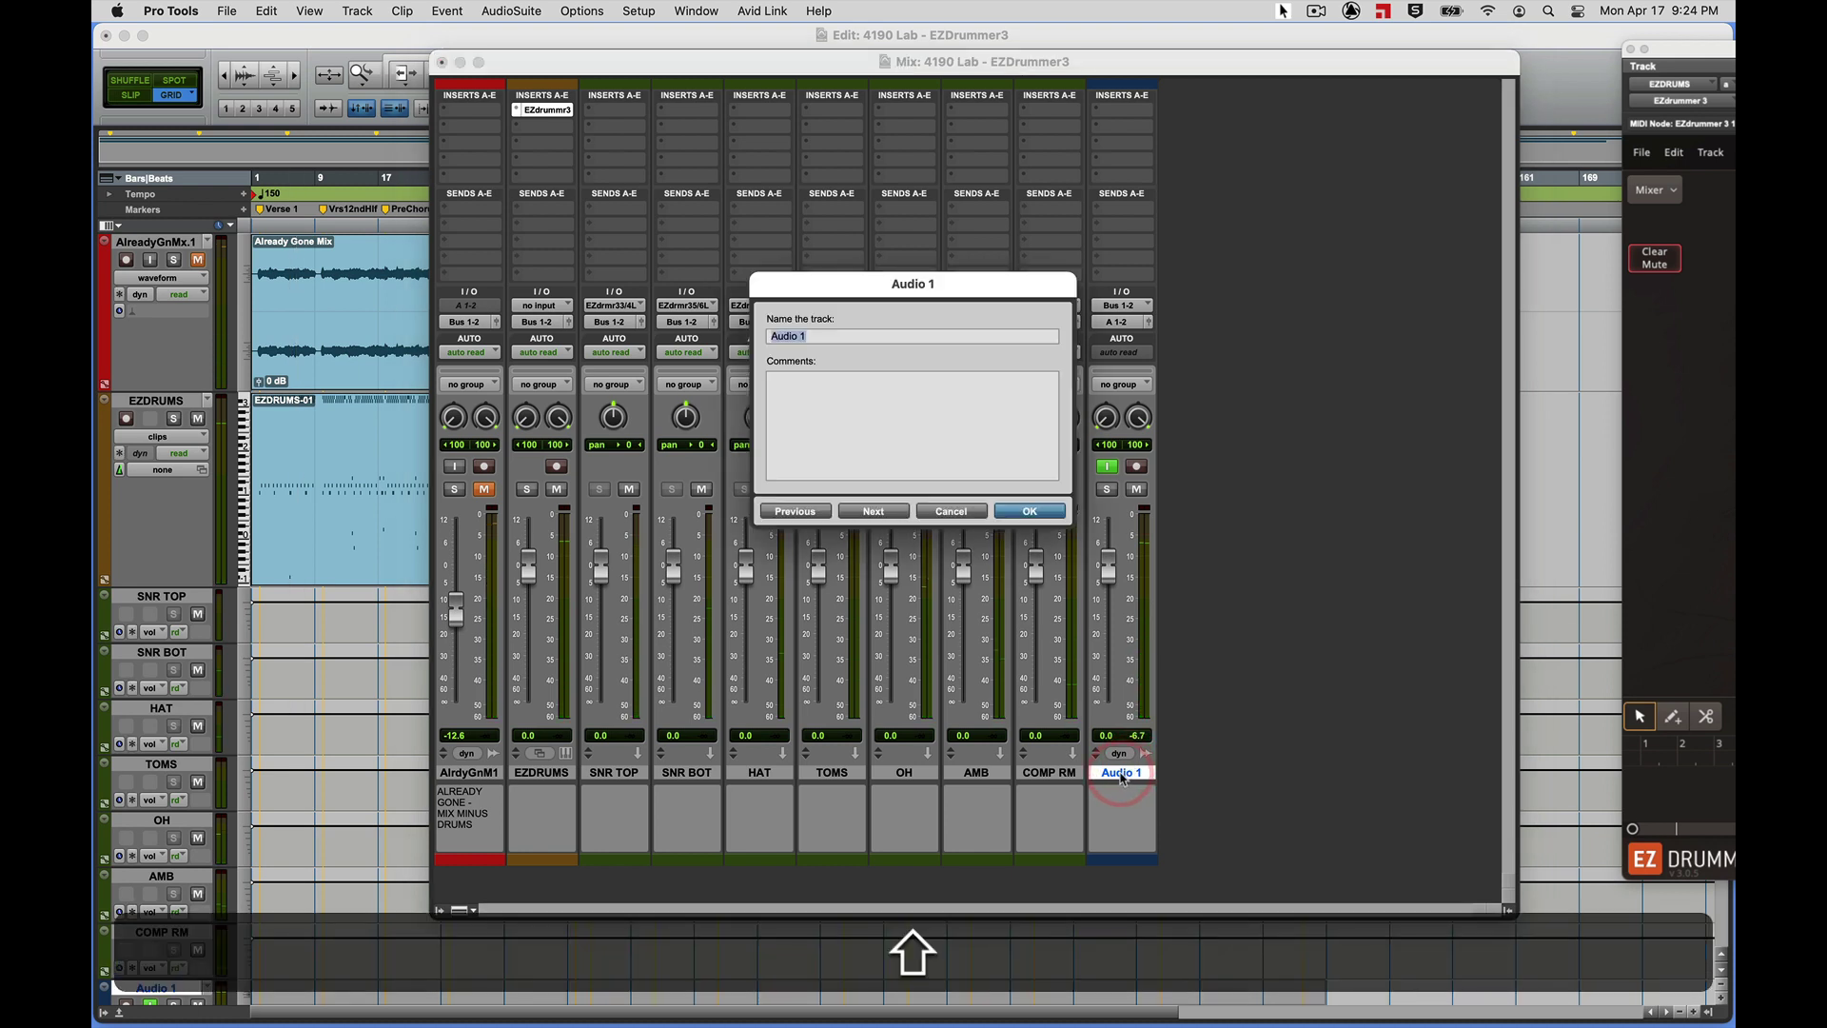
{"action": "type", "text": "EZP"}
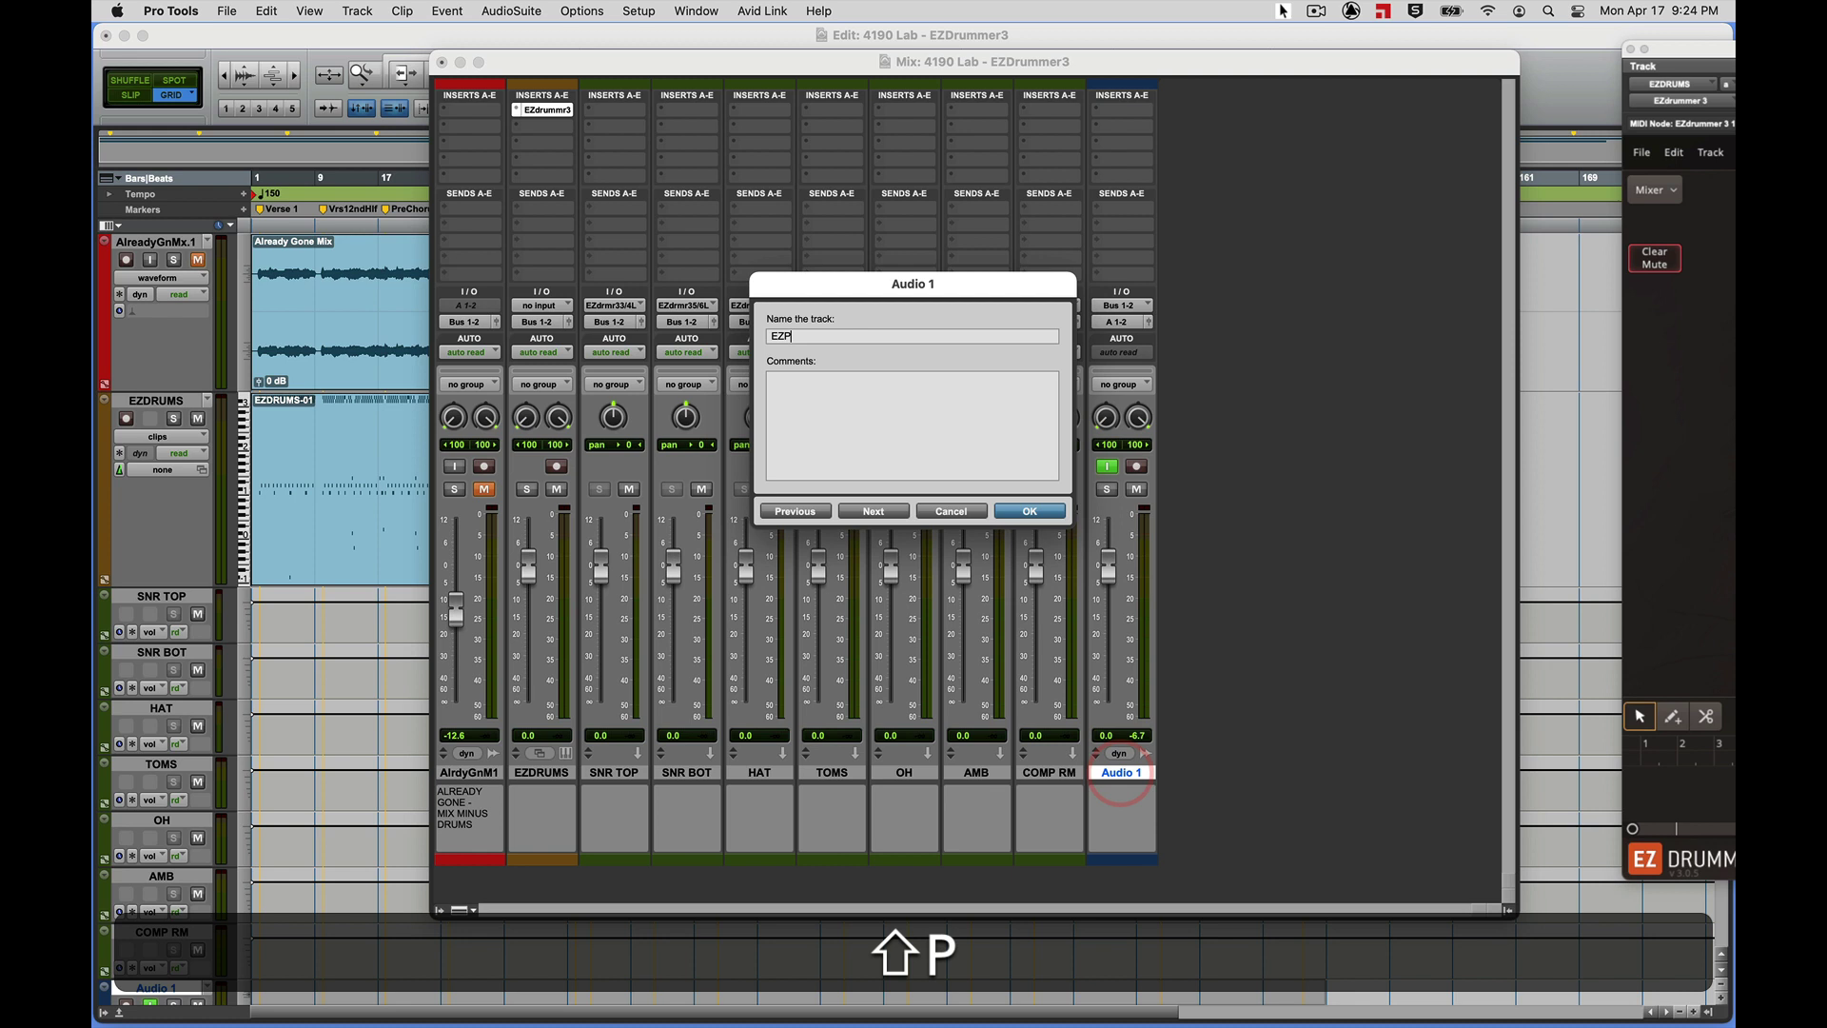
{"action": "type", "text": "RINT 2"}
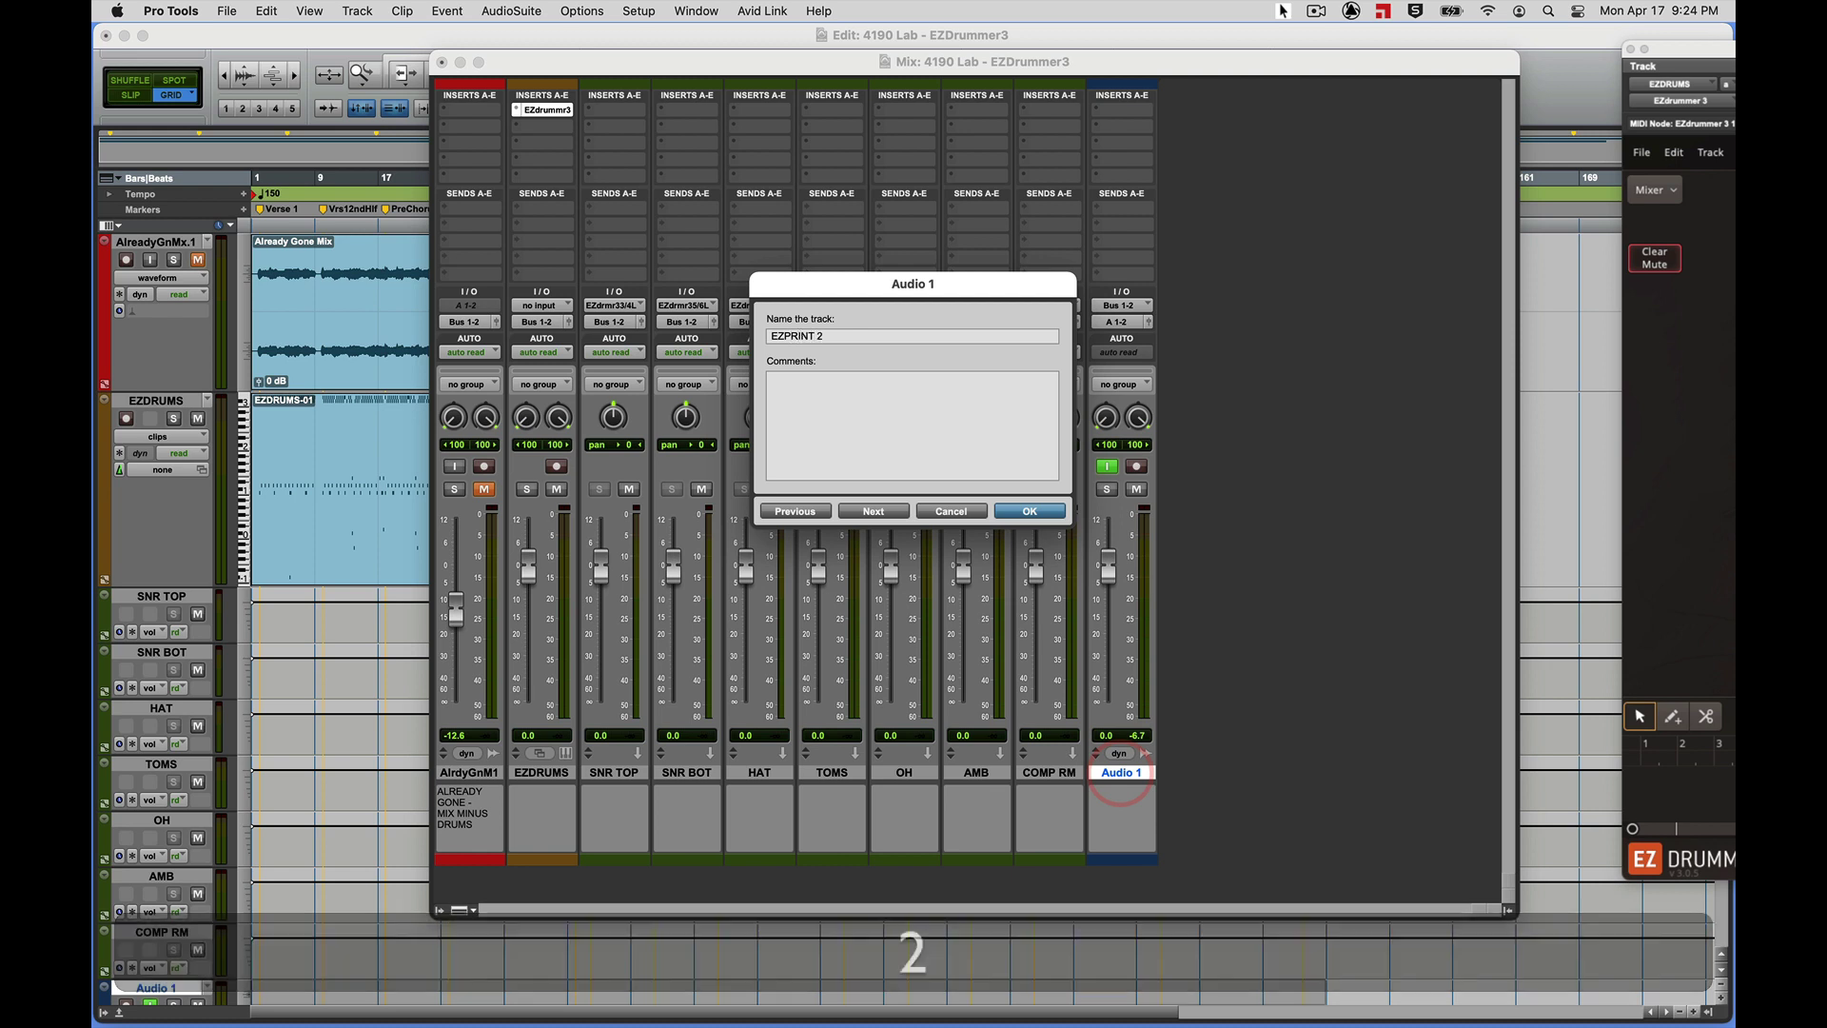
{"action": "key", "text": "Return"}
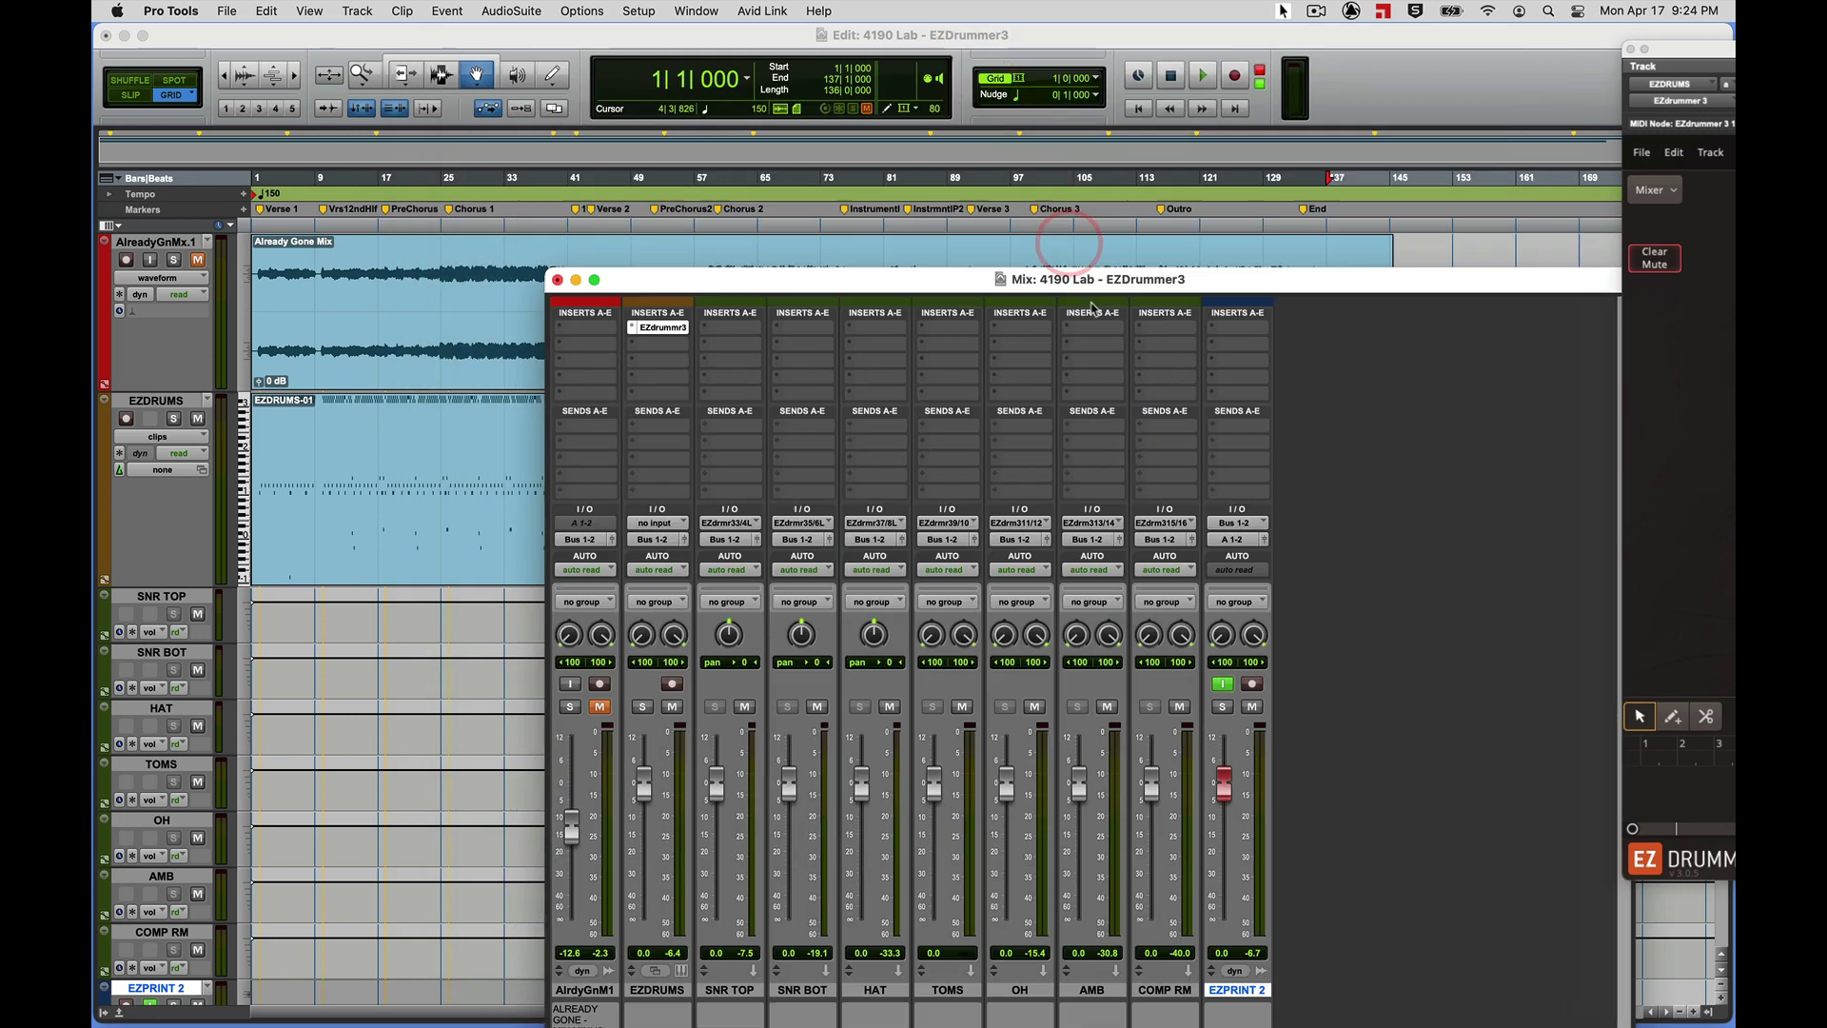
{"action": "mouse_move", "coordinate": [980, 61]}
{"action": "left_mouse_down"}
{"action": "mouse_move", "coordinate": [1098, 277]}
{"action": "mouse_move", "coordinate": [1165, 473]}
{"action": "left_mouse_up"}
In the Edit window, select the EZDRUMS track from bar 145 back to the session start.
{"action": "left_click", "coordinate": [564, 81]}
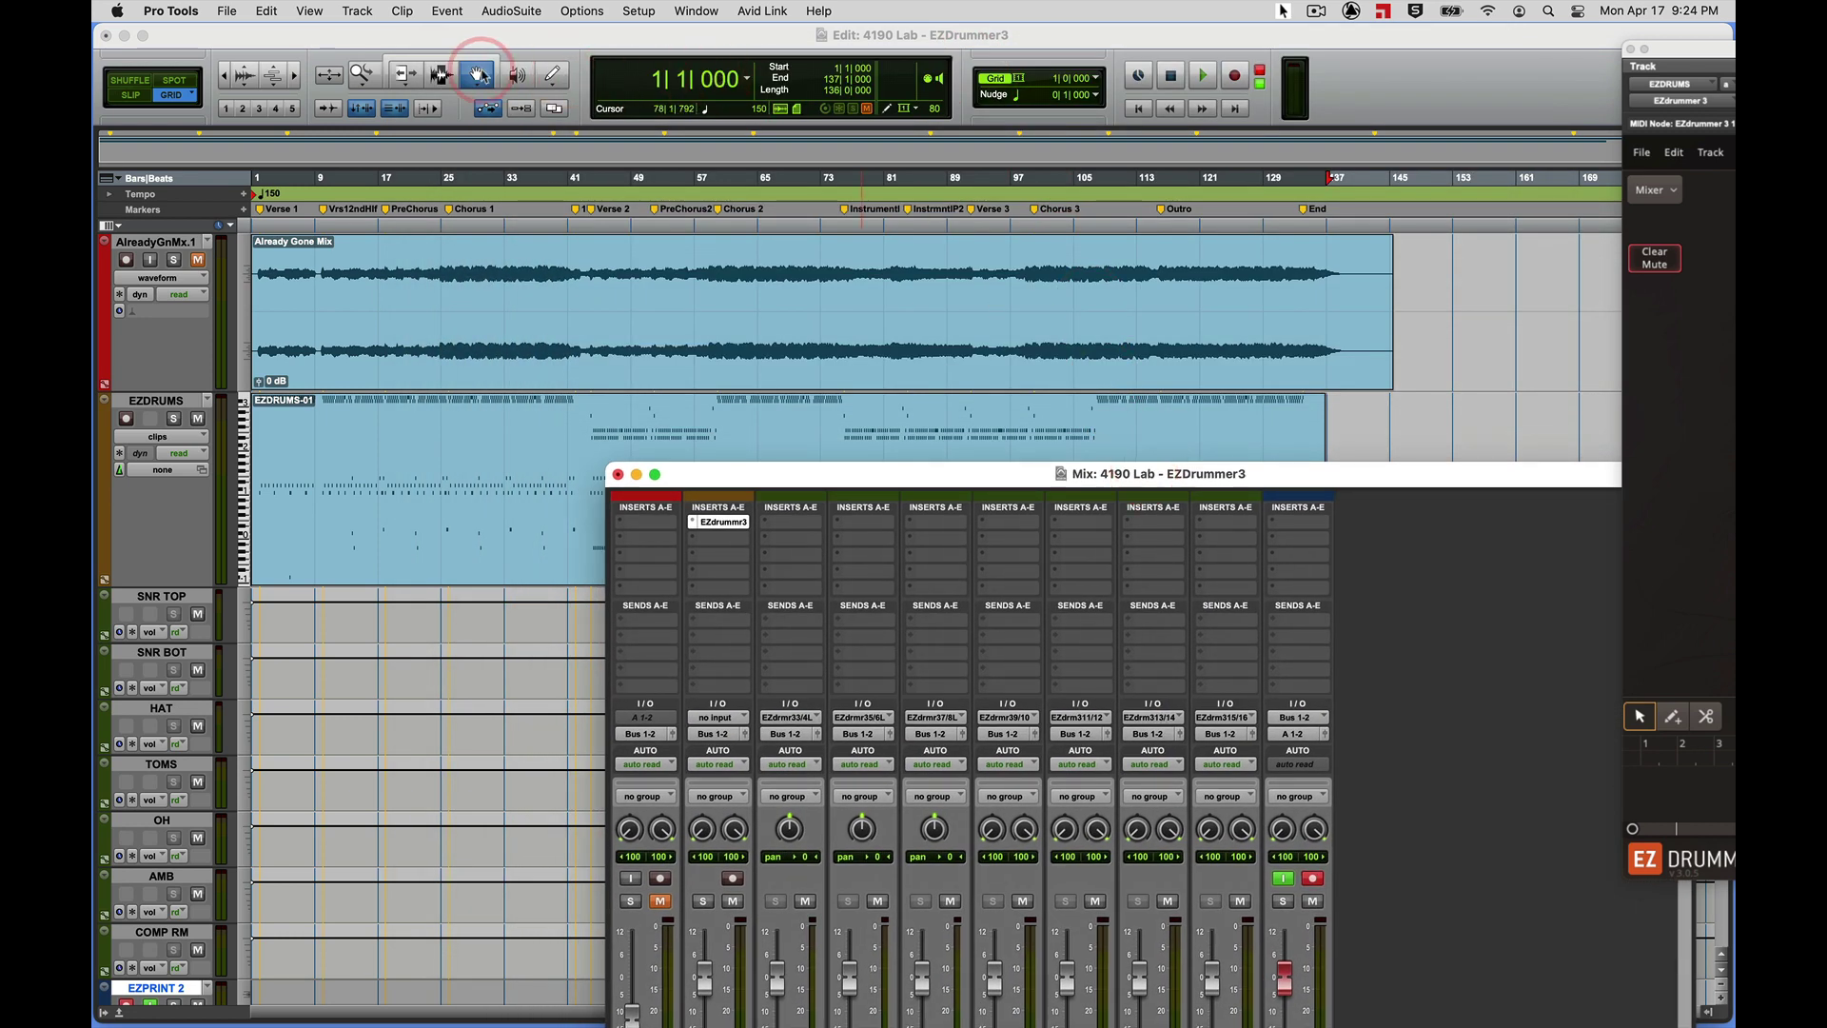
{"action": "left_click", "coordinate": [459, 90]}
{"action": "left_click", "coordinate": [440, 74]}
{"action": "left_click", "coordinate": [1388, 471]}
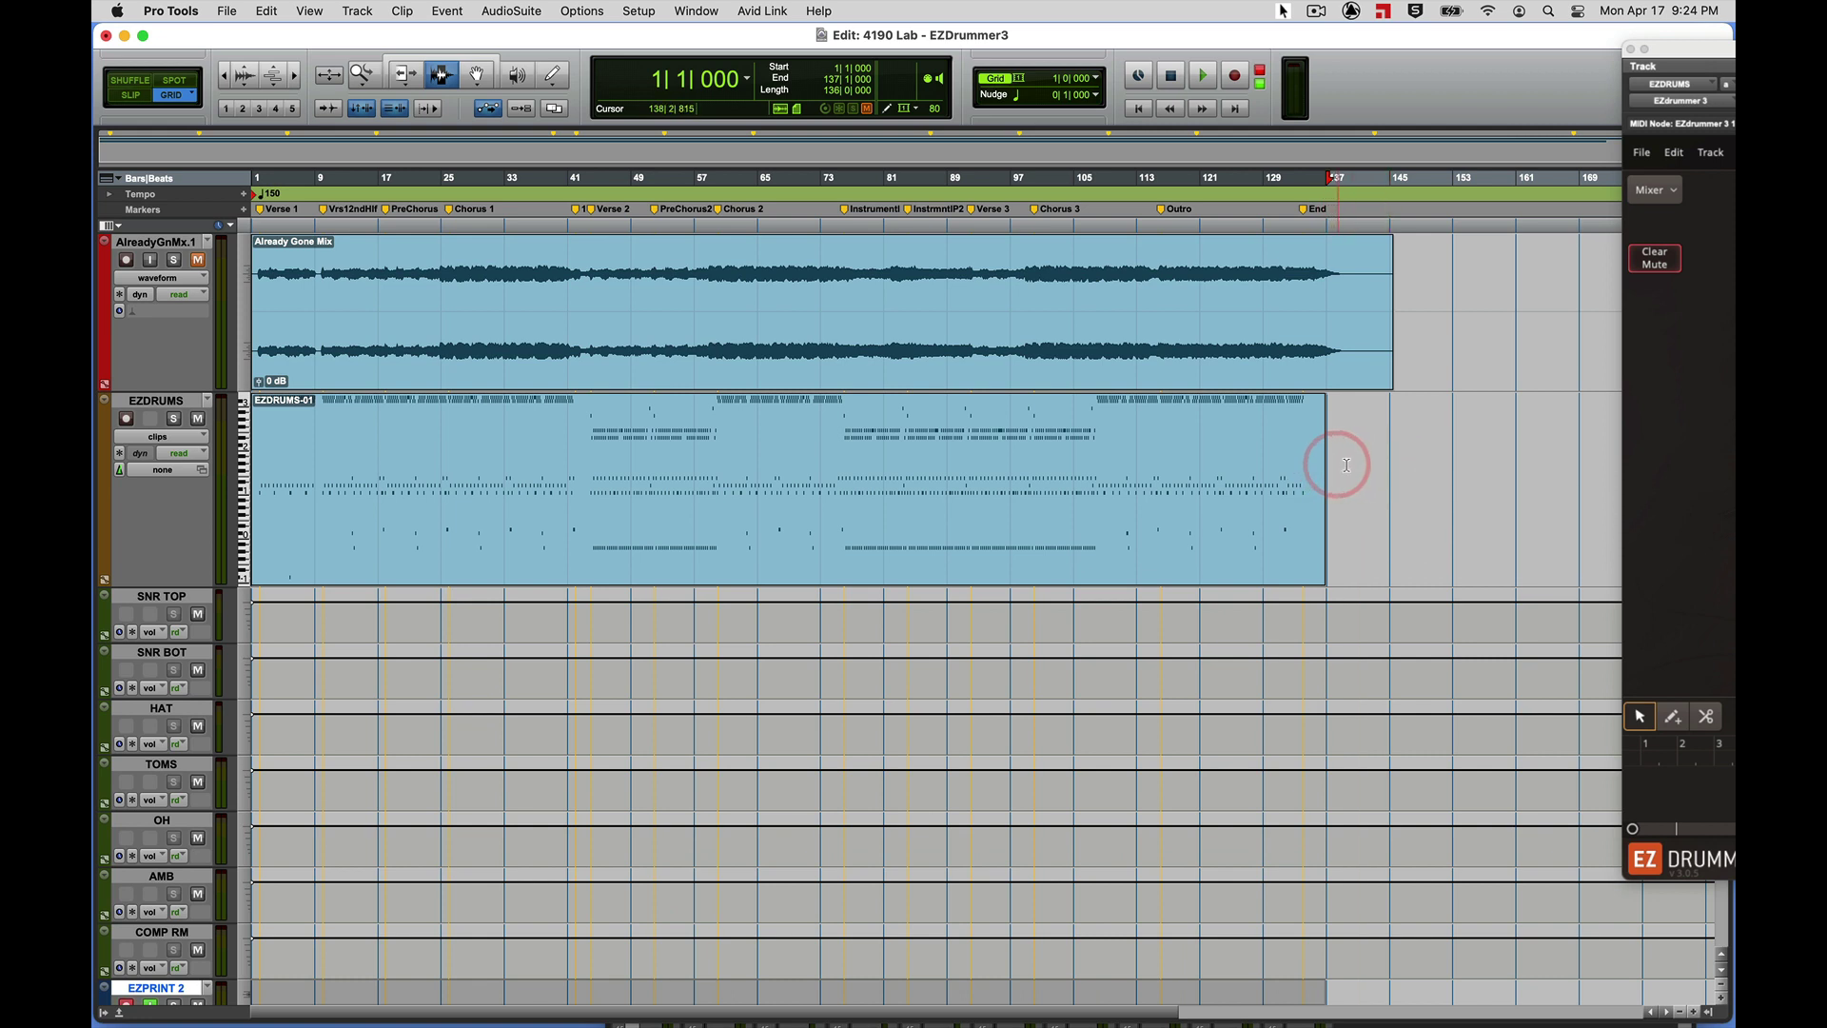
{"action": "left_click_drag", "start_coordinate": [1391, 461], "coordinate": [236, 400]}
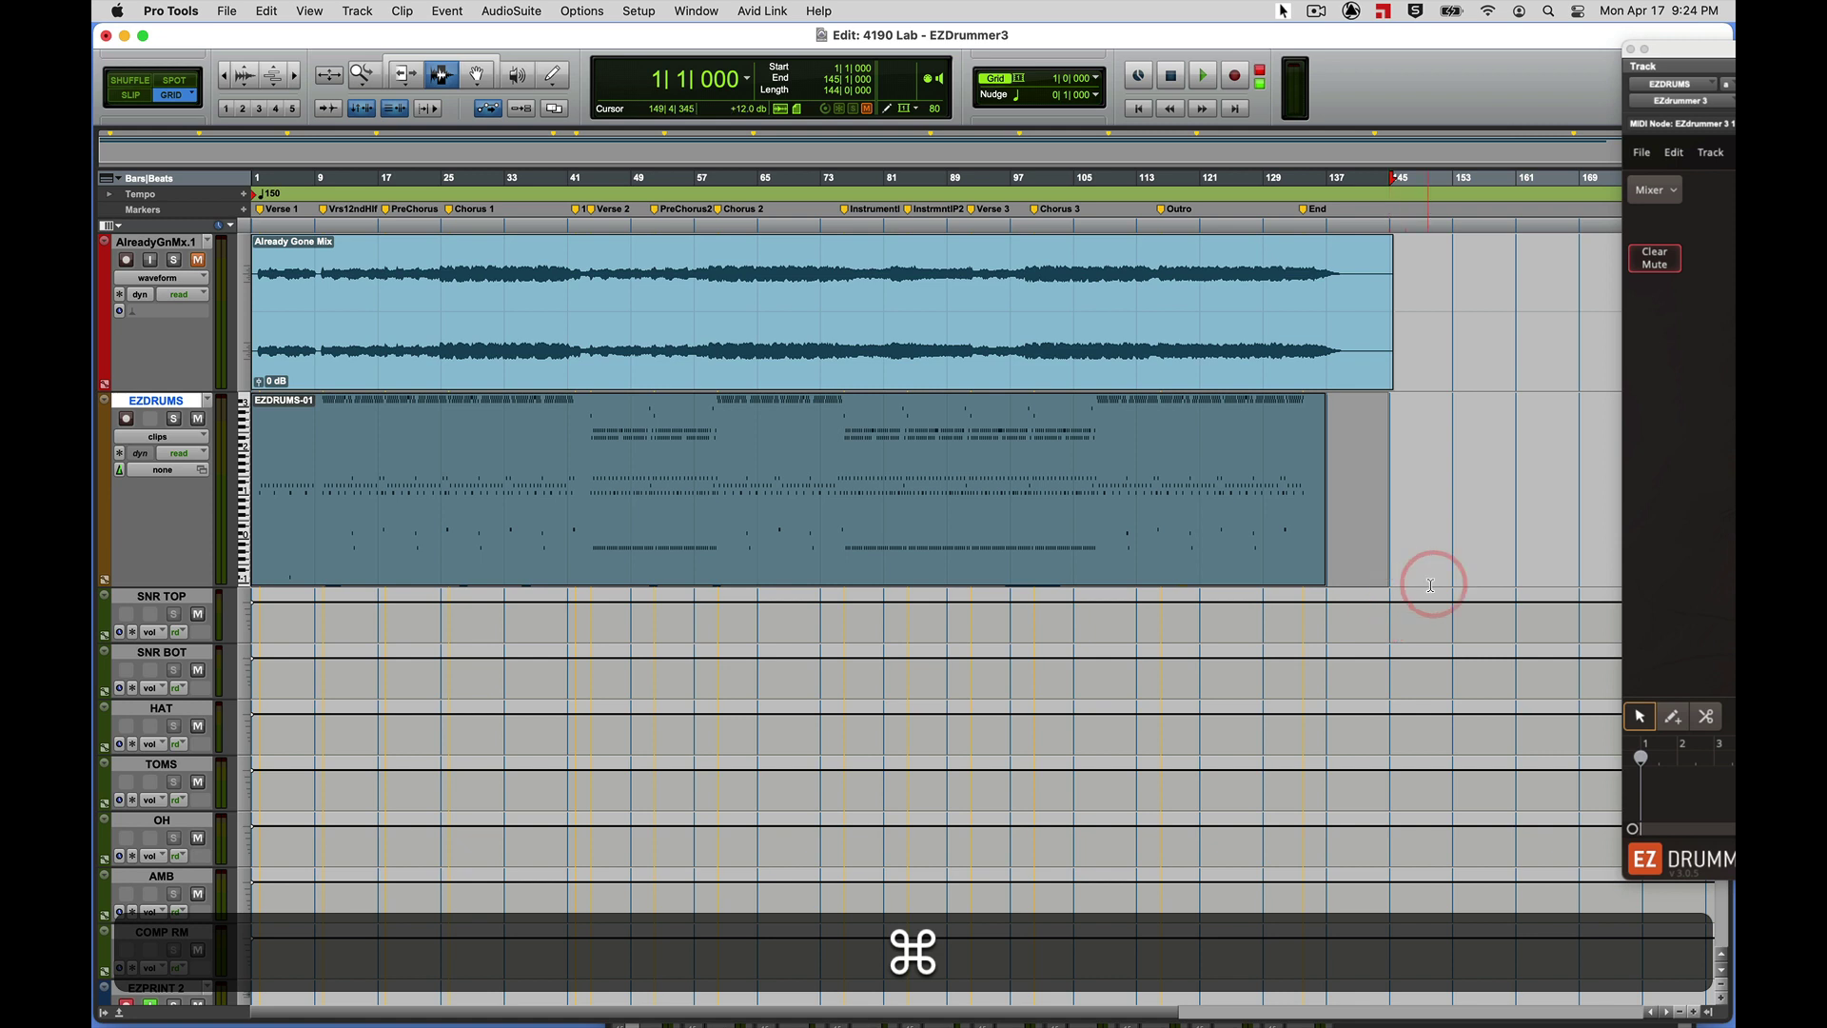
{"action": "scroll", "coordinate": [1398, 672], "scroll_direction": "down", "scroll_amount": 2}
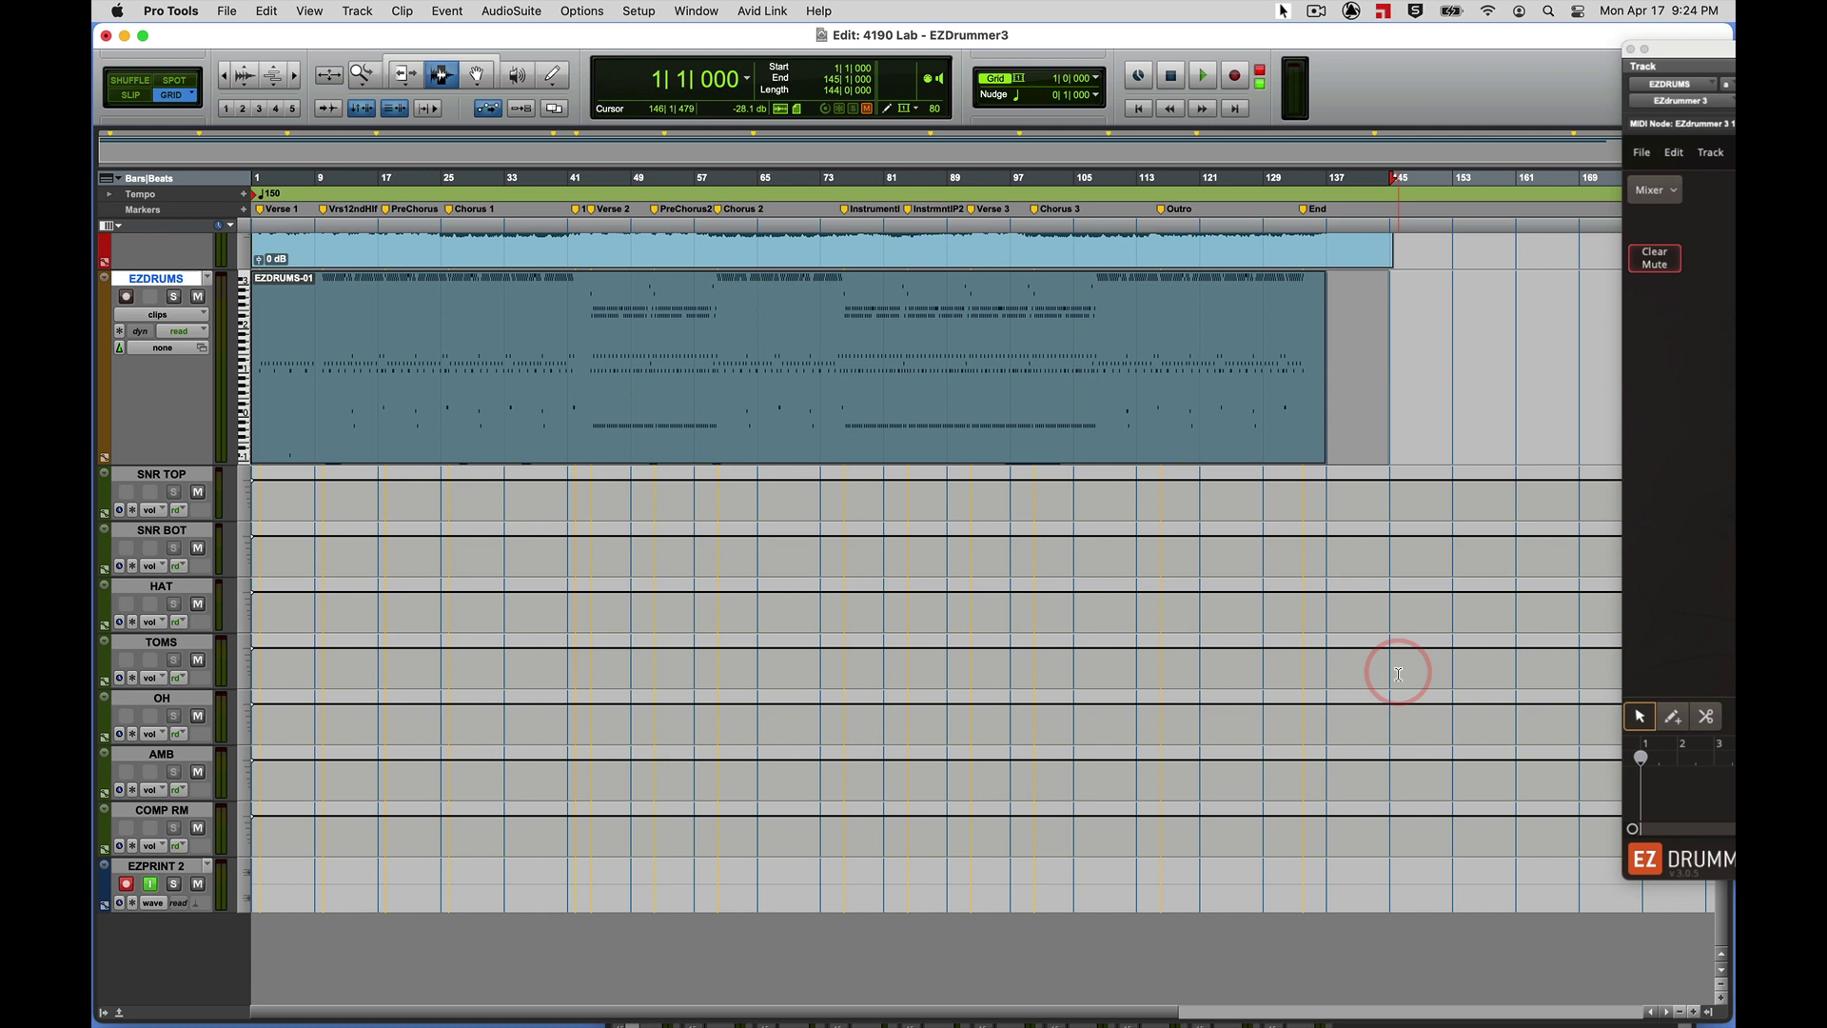
Start recording the drum print onto EZPRINT 2 and make that track taller.
{"action": "left_click", "coordinate": [1235, 76]}
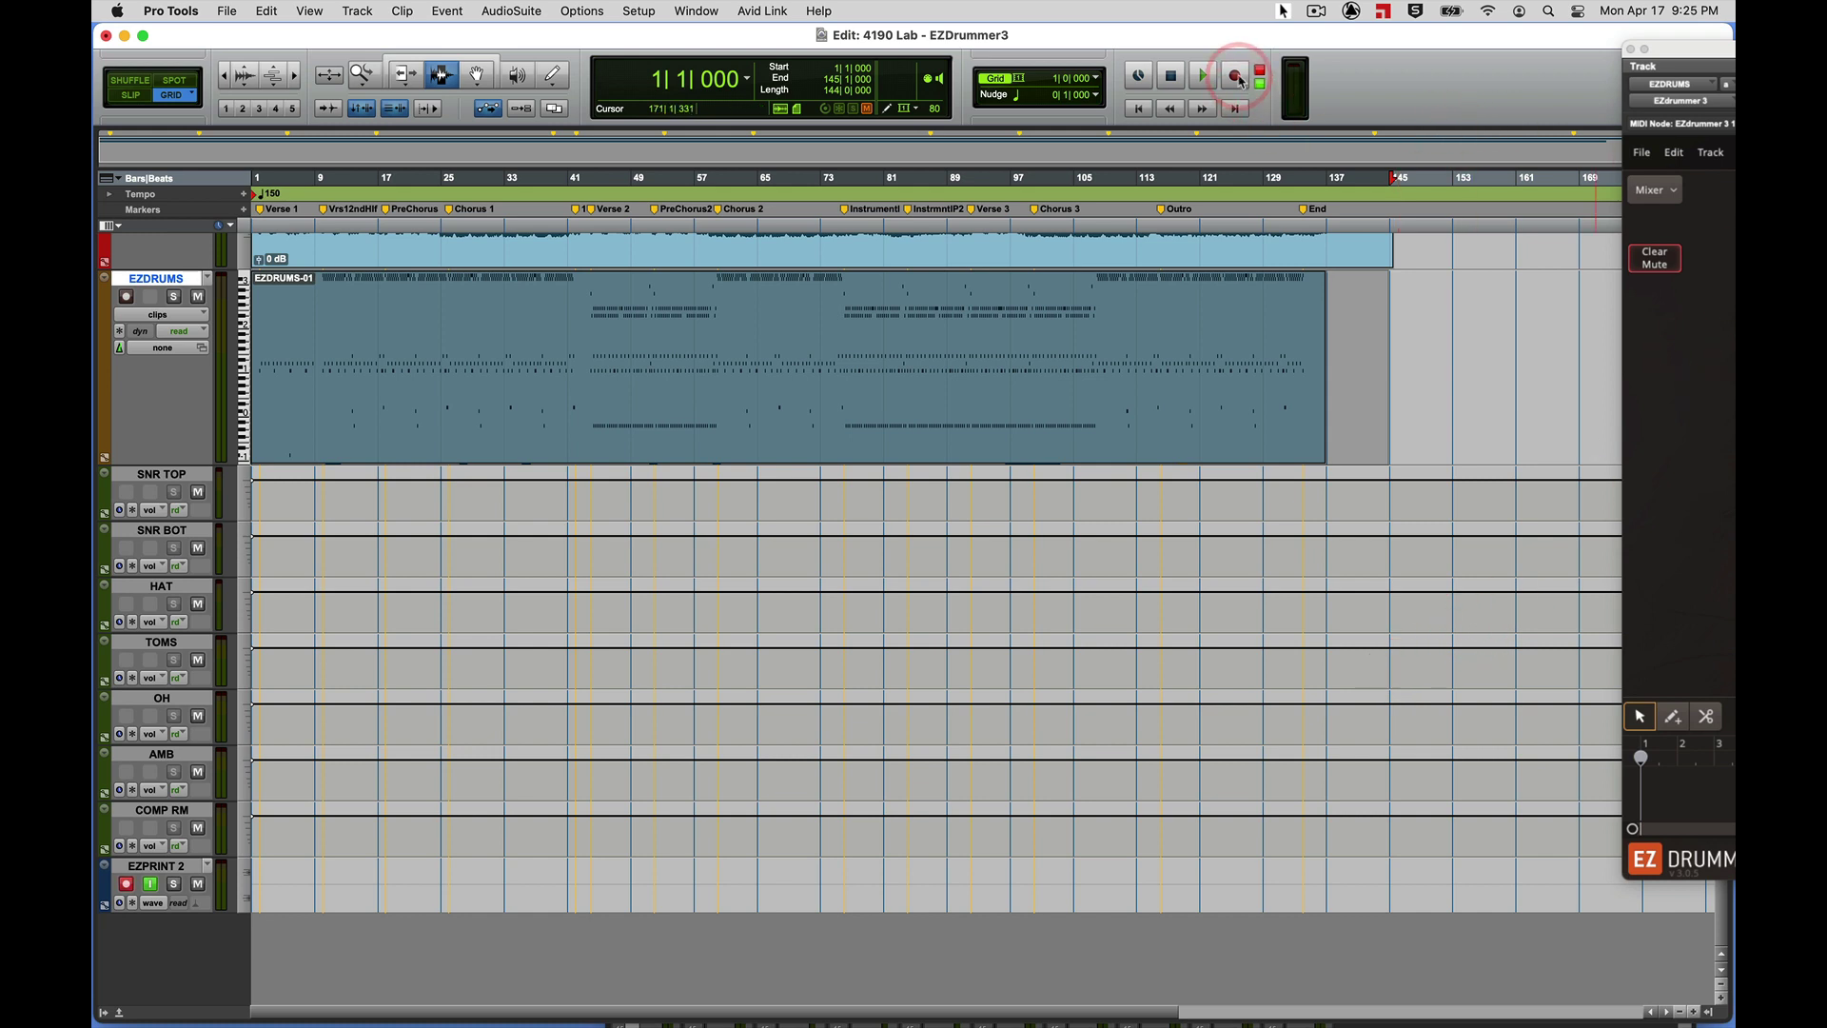
{"action": "left_click", "coordinate": [1211, 80]}
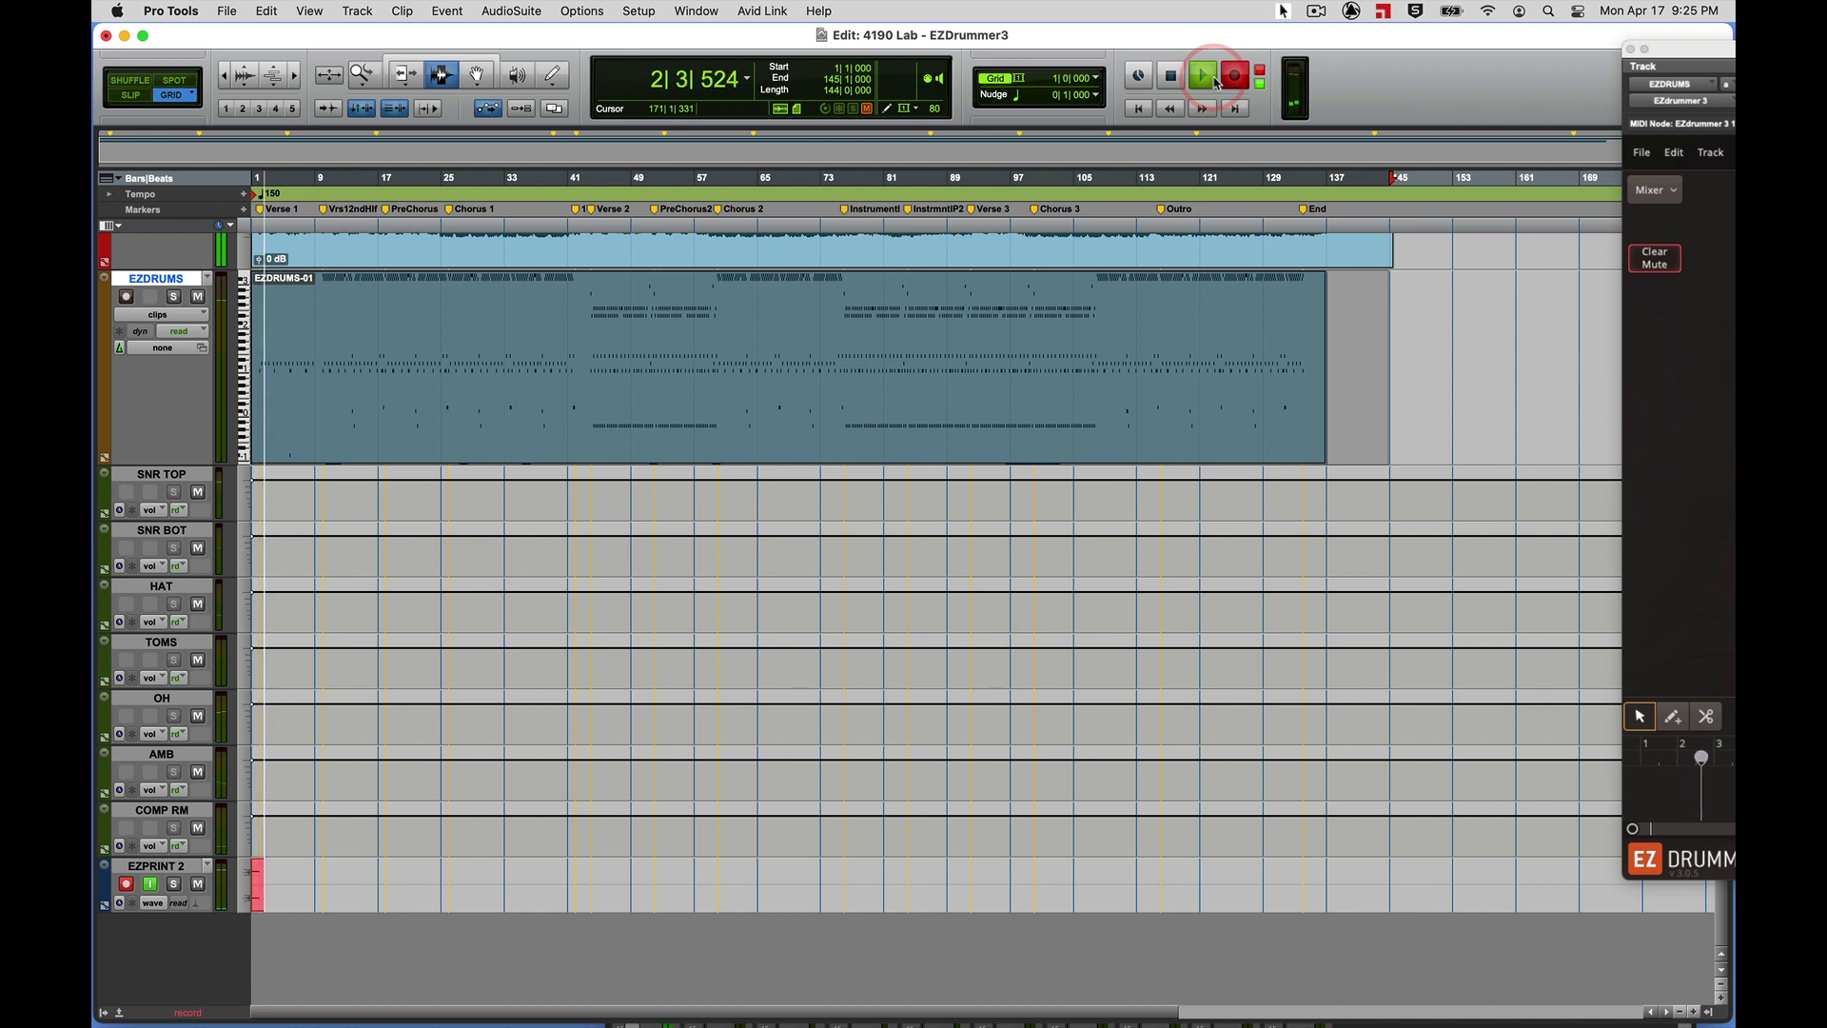
{"action": "left_click", "coordinate": [635, 637]}
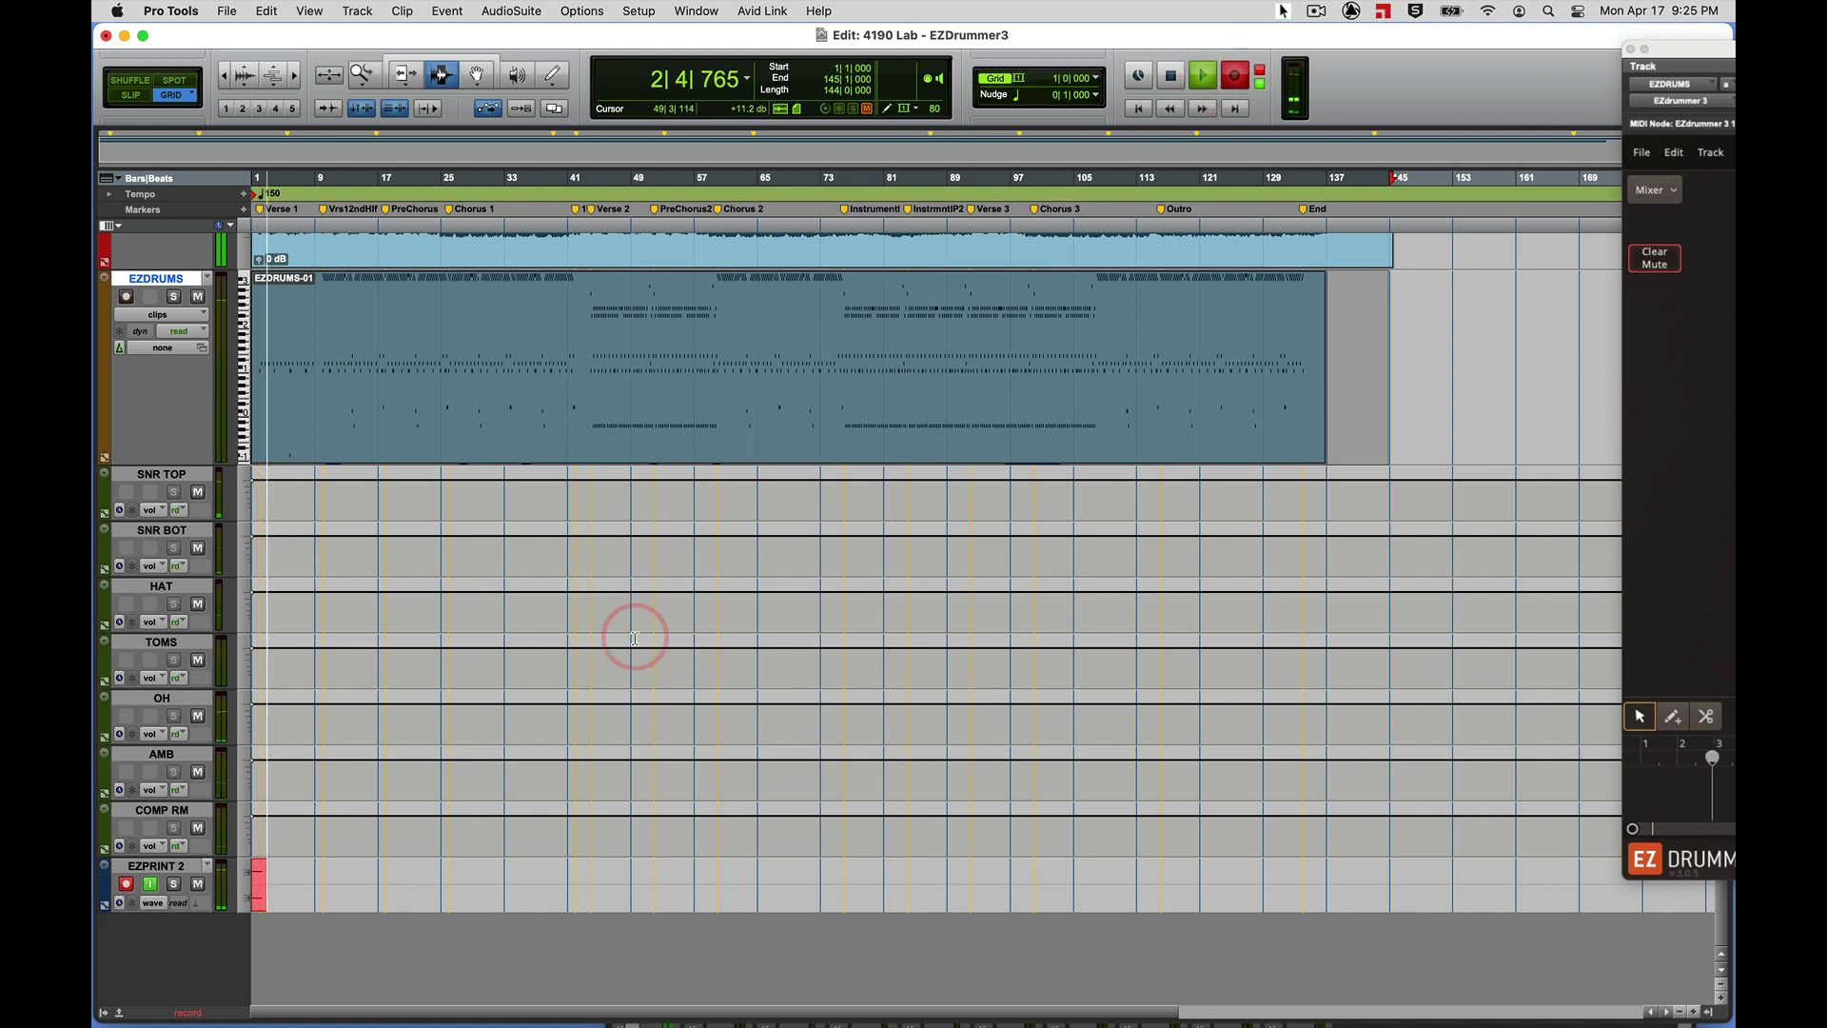
{"action": "left_click", "coordinate": [206, 930]}
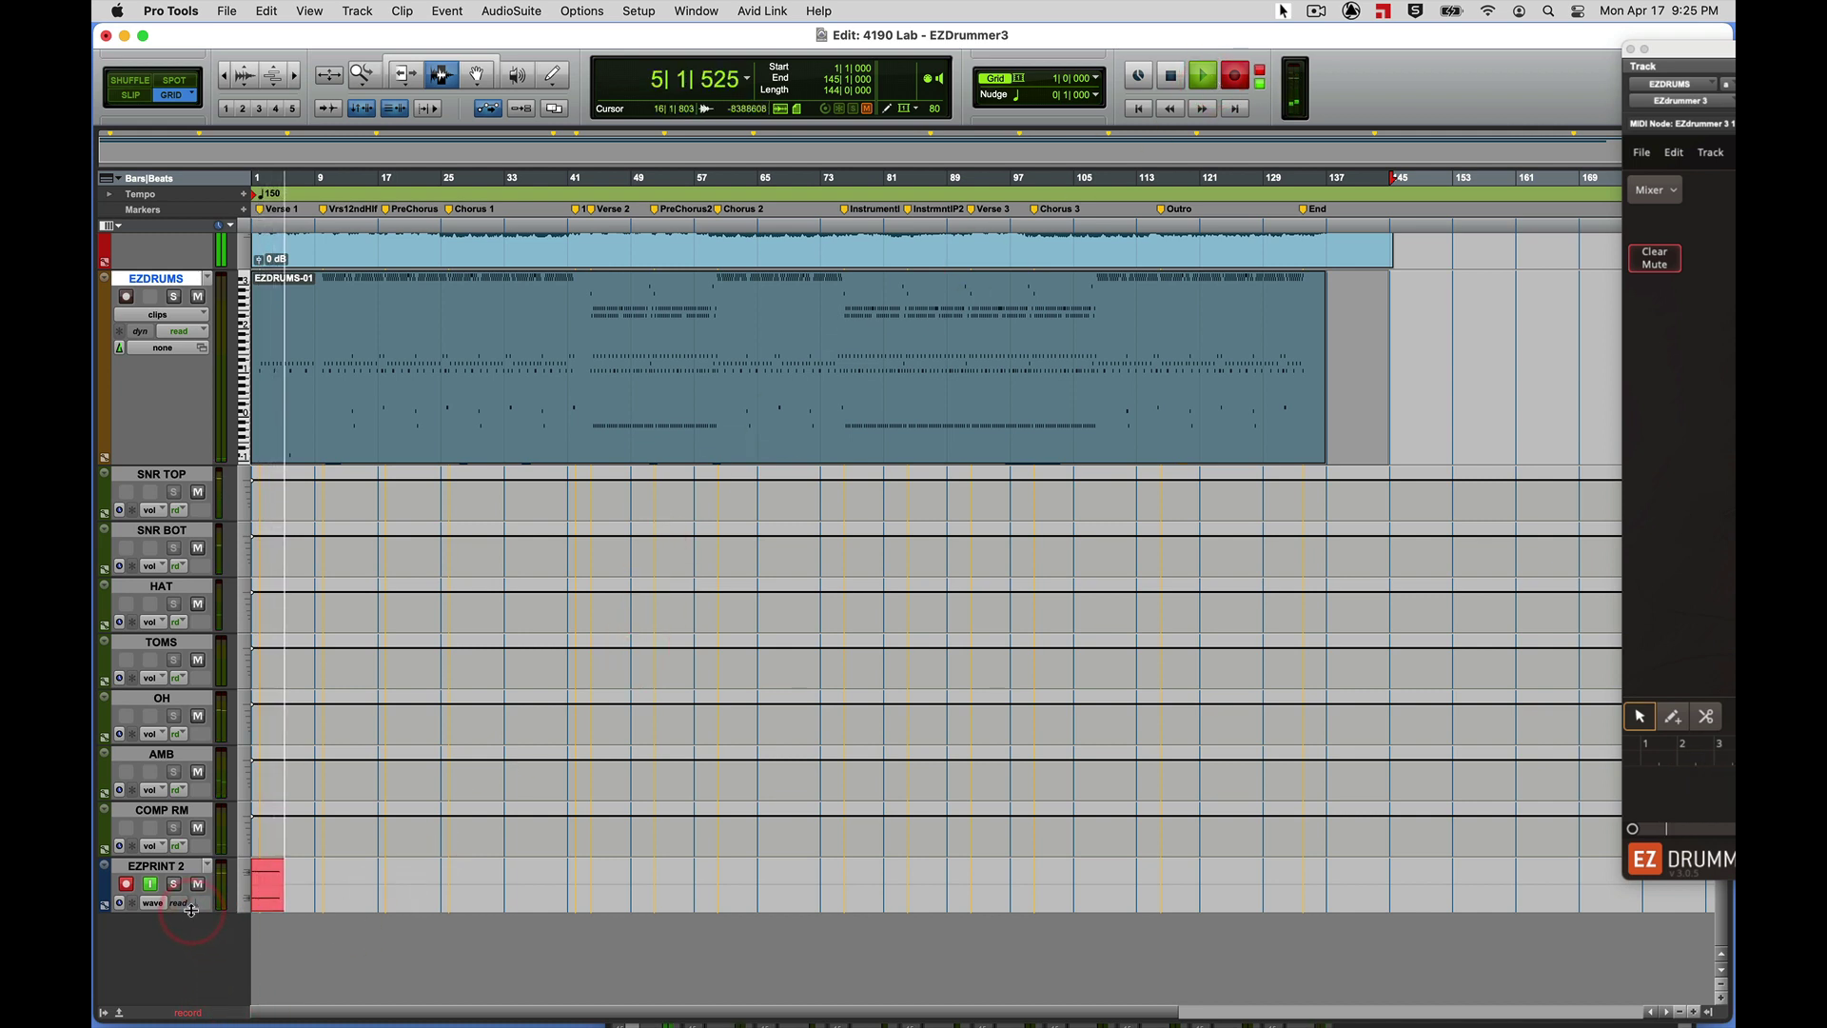
{"action": "left_click_drag", "start_coordinate": [206, 929], "coordinate": [222, 1016]}
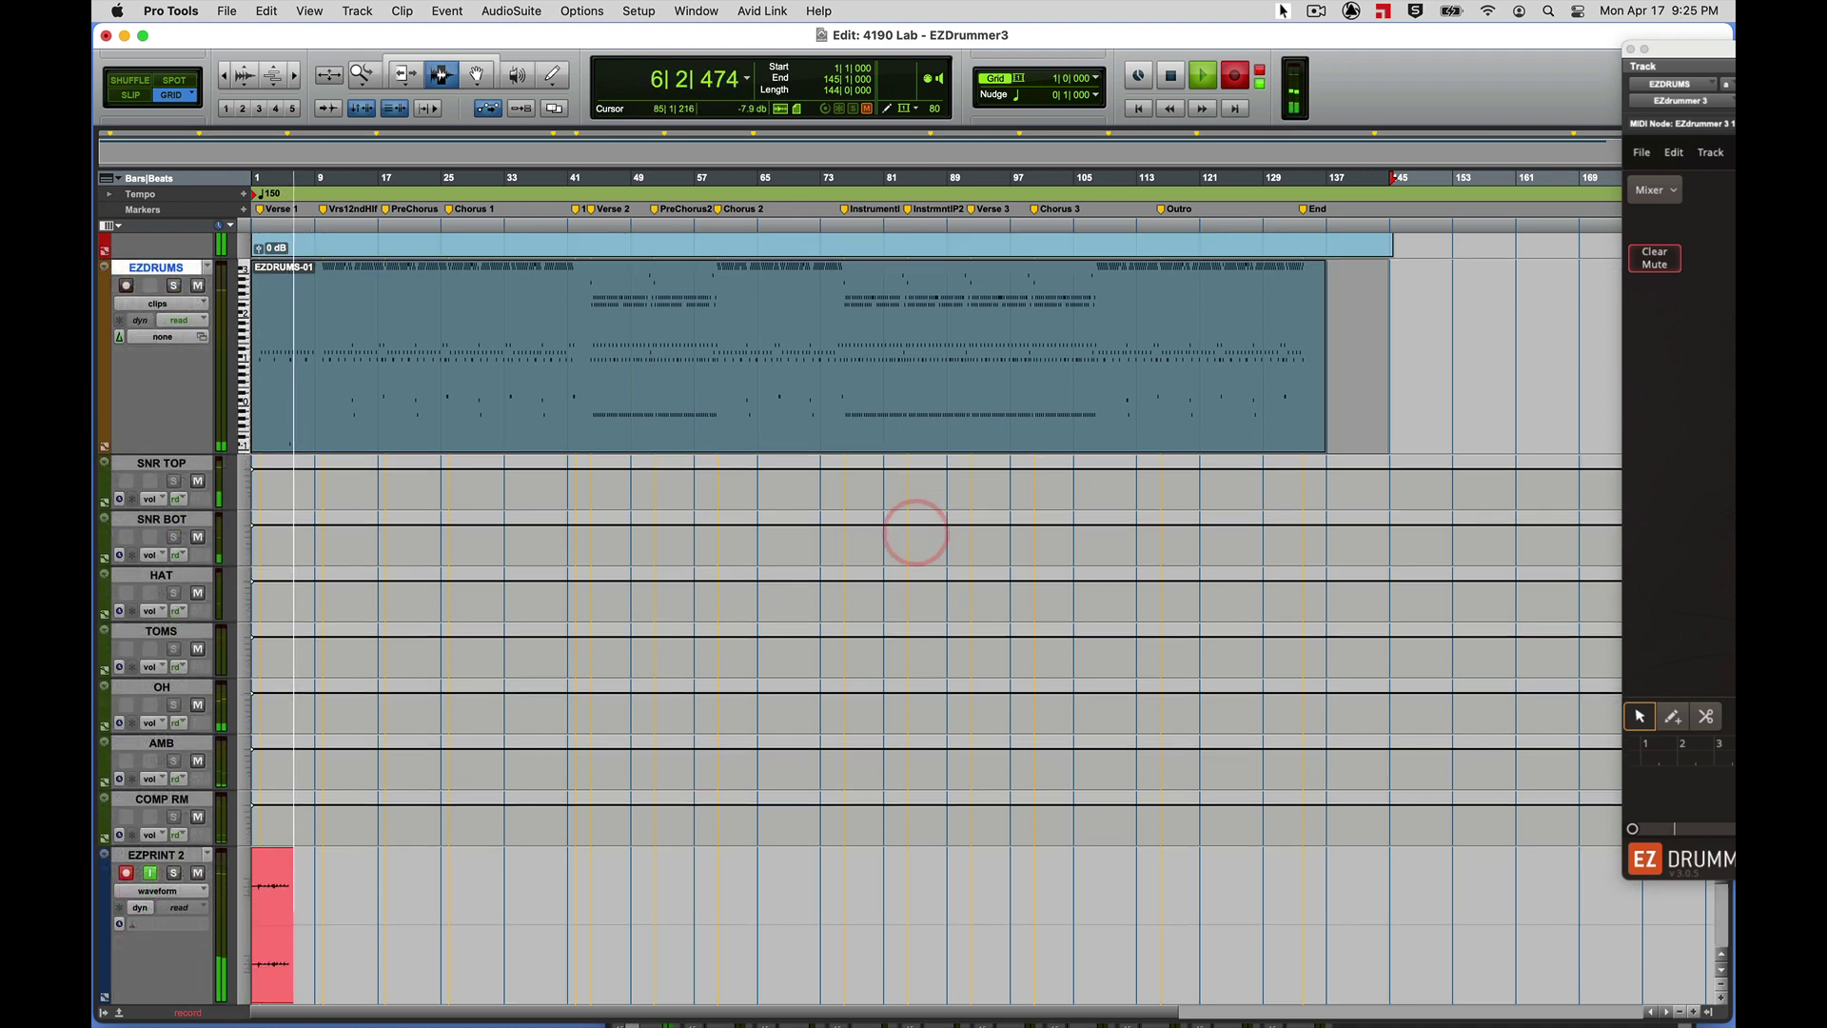
Zoom in and back out on the recording, then bring EZdrummer 3's mixer fully into view.
{"action": "key", "text": "super+bracketright"}
{"action": "left_click", "coordinate": [481, 865]}
{"action": "key", "text": "super+bracketright"}
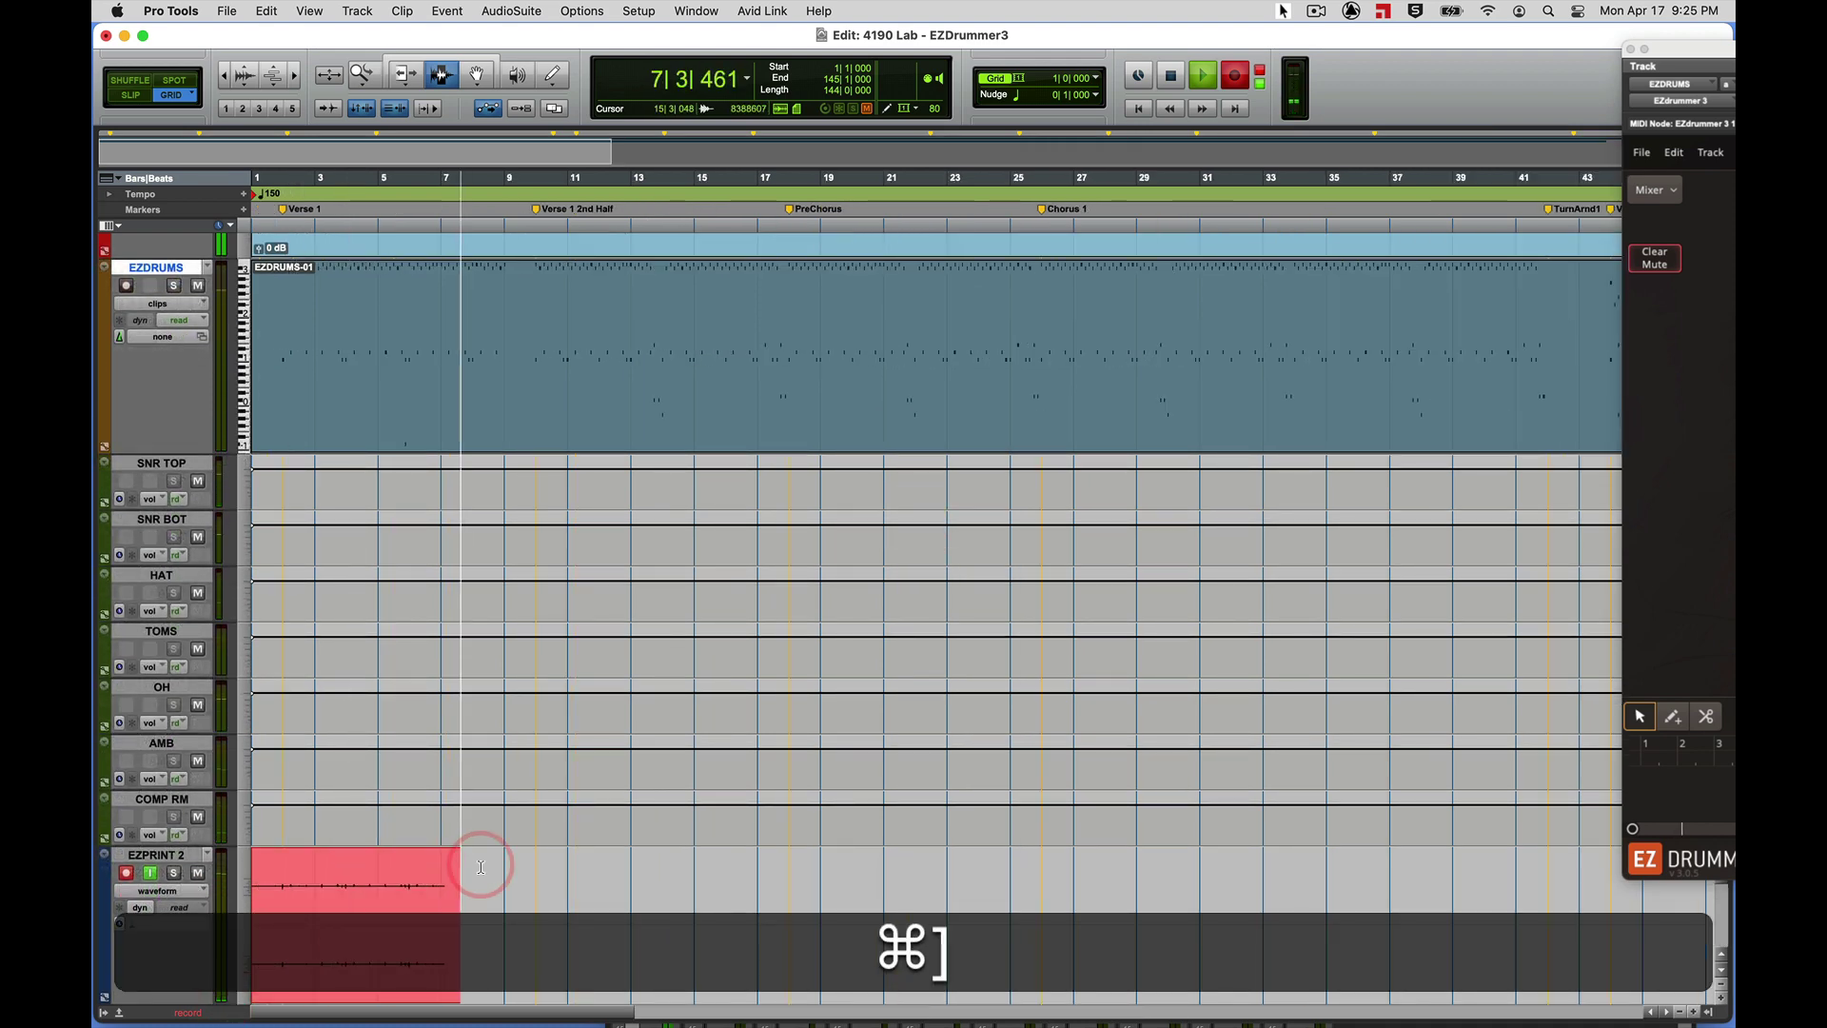
{"action": "key", "text": "alt+super+bracketright"}
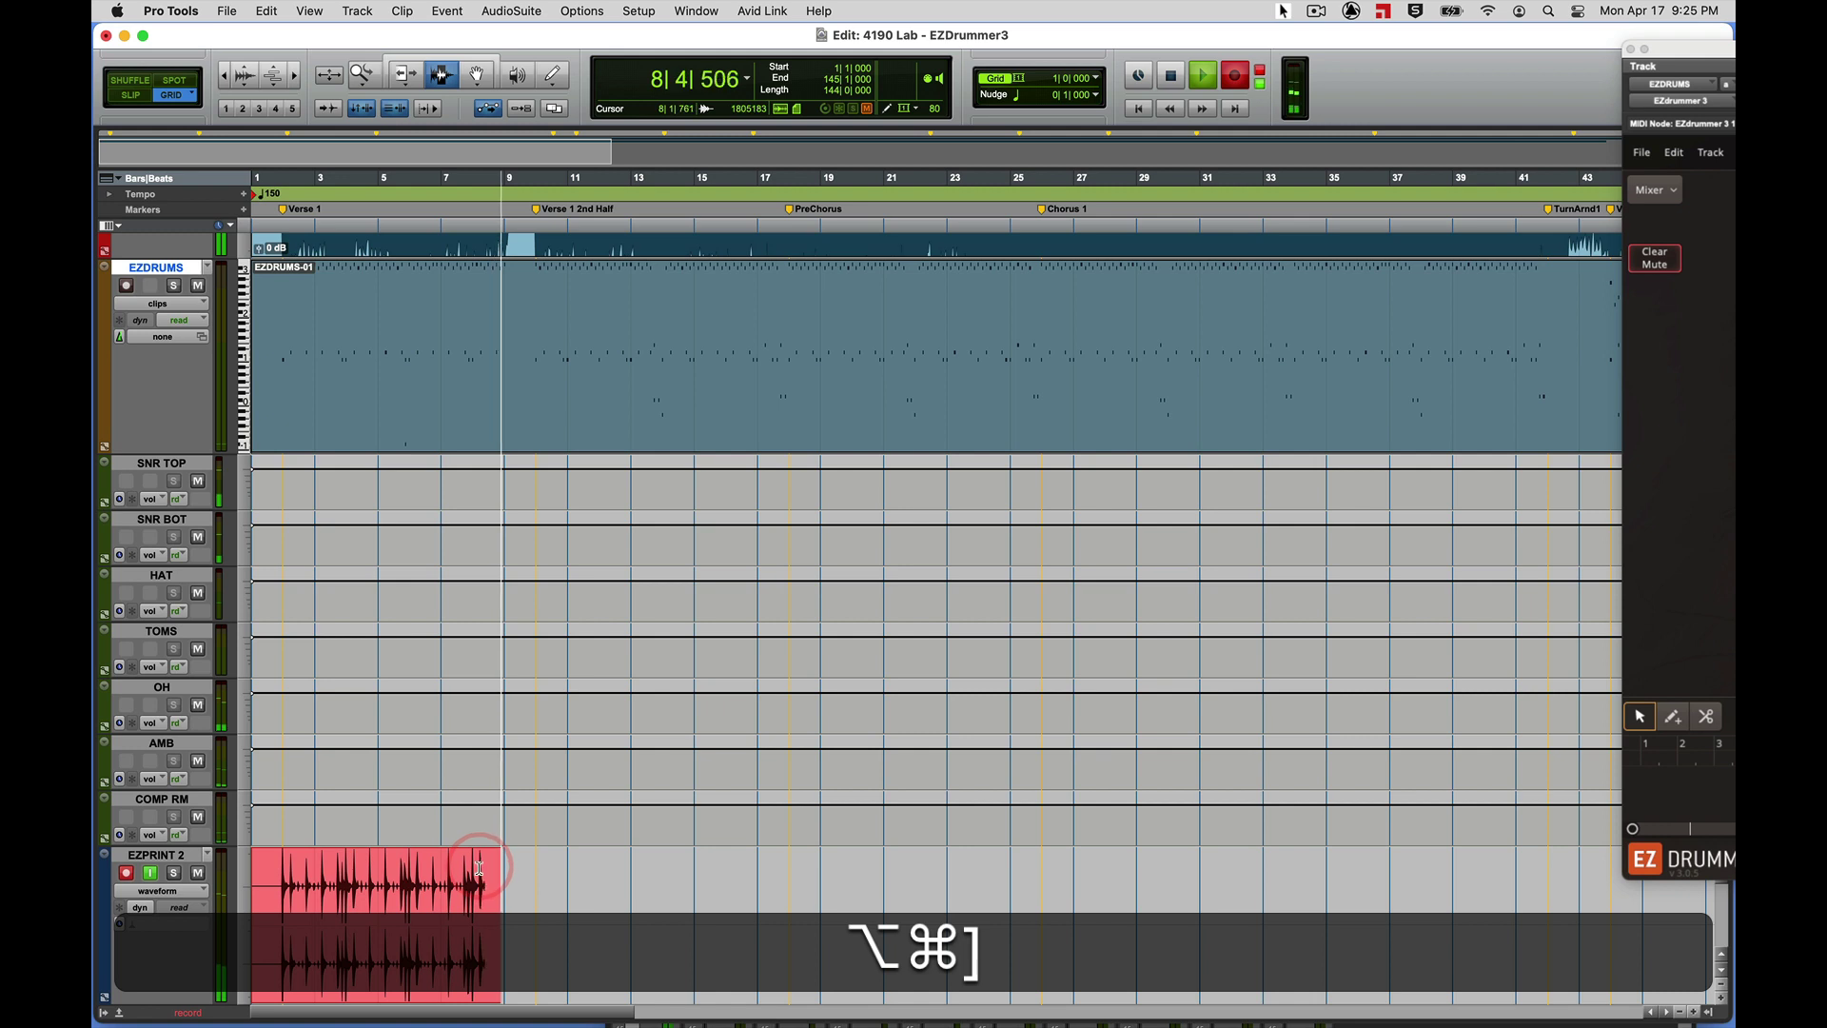
{"action": "key", "text": "alt+super+bracketleft"}
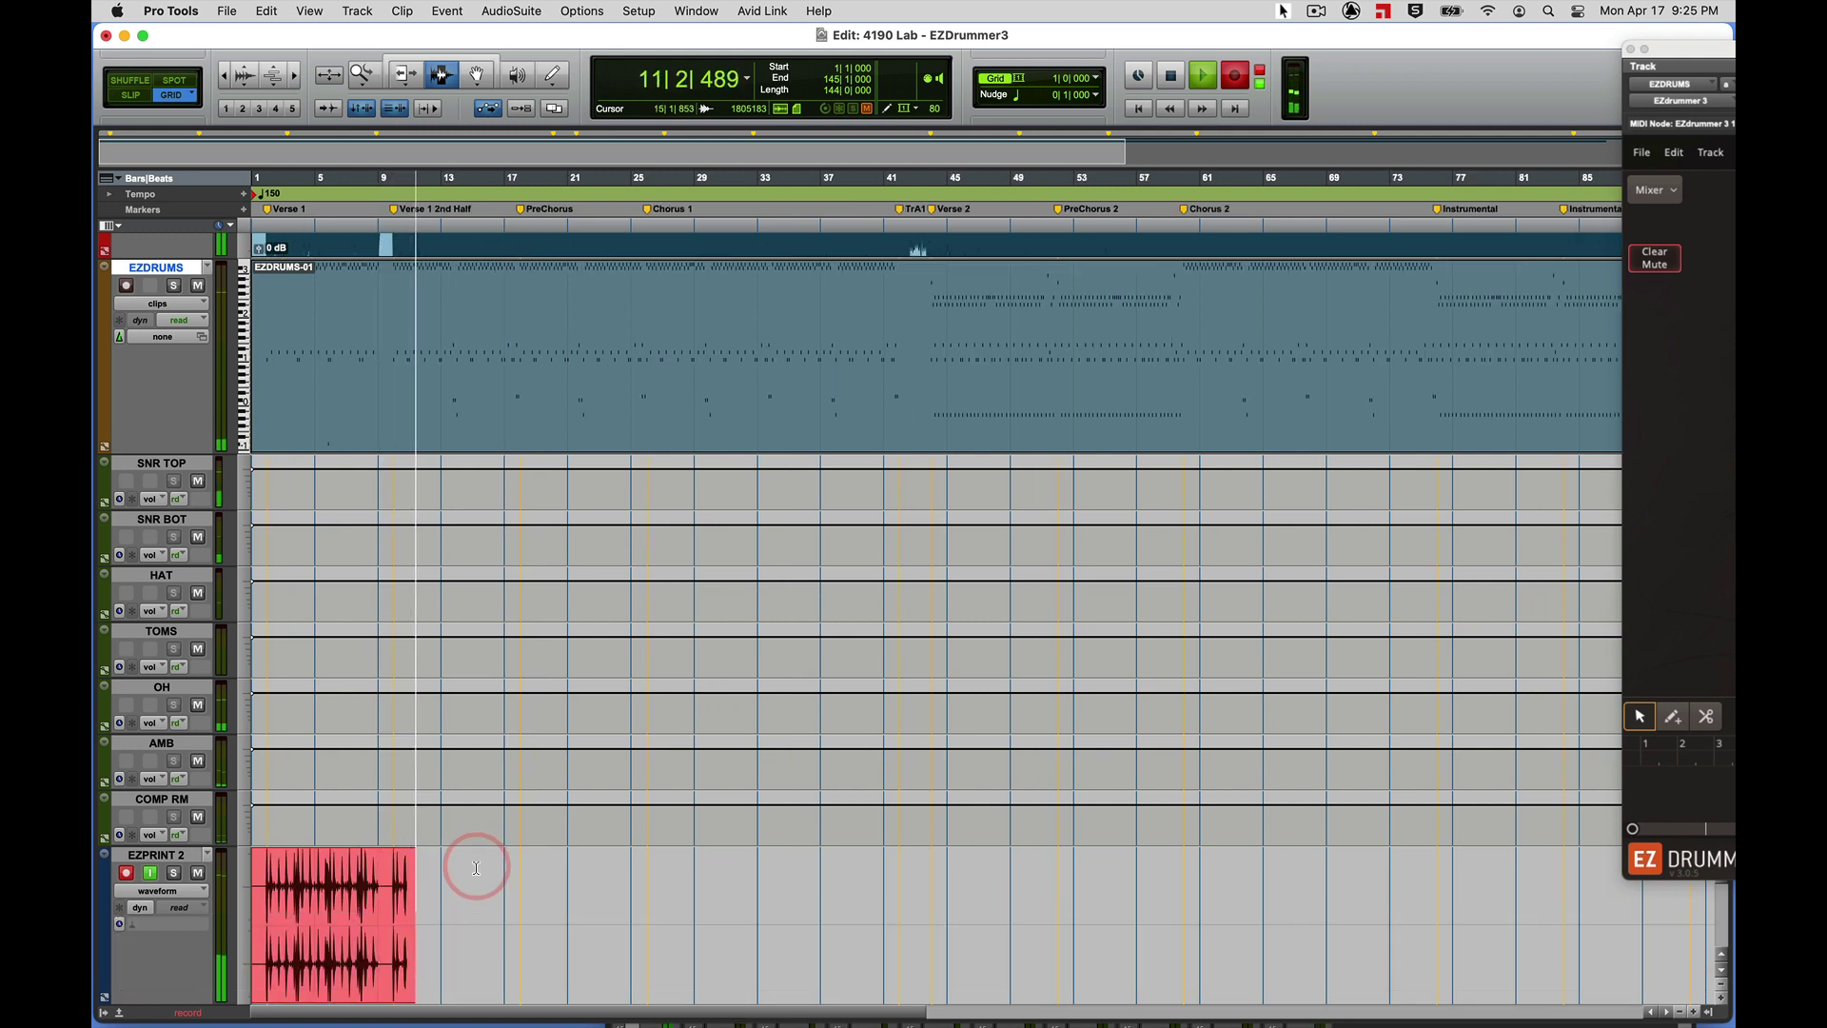
{"action": "key", "text": "super+bracketleft"}
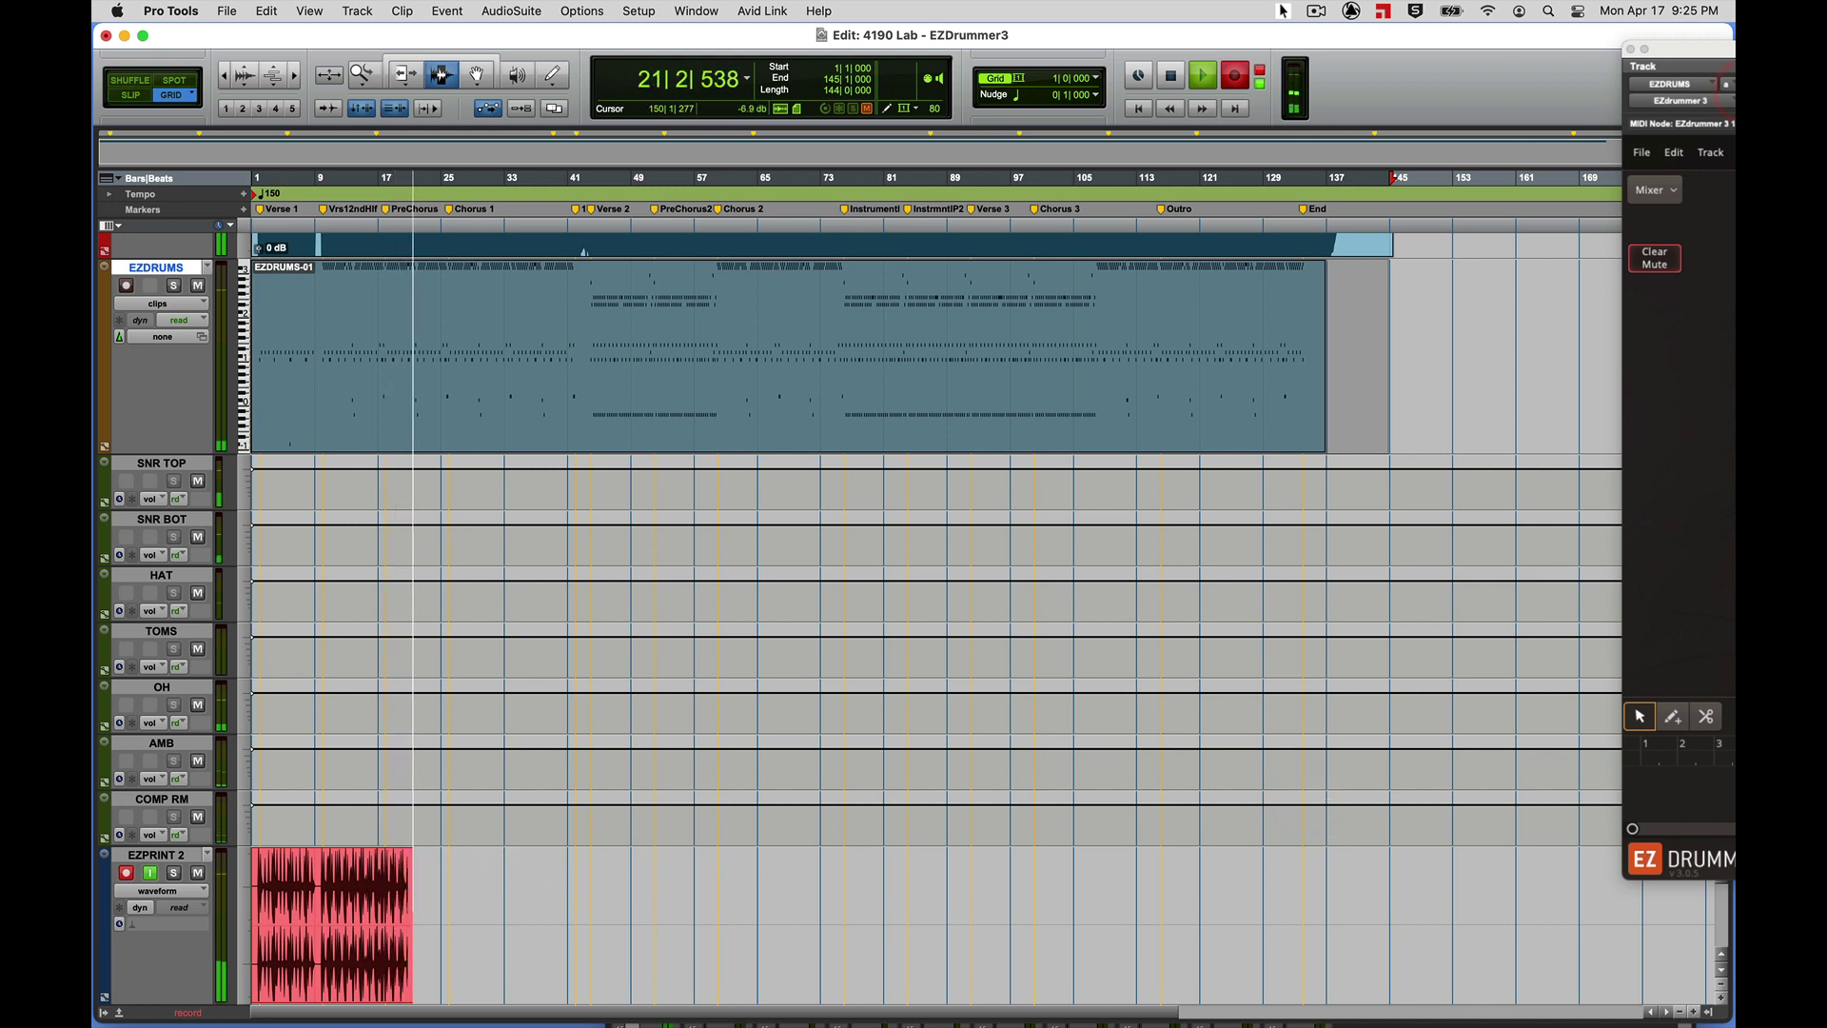
{"action": "left_click_drag", "start_coordinate": [1674, 47], "coordinate": [547, 71]}
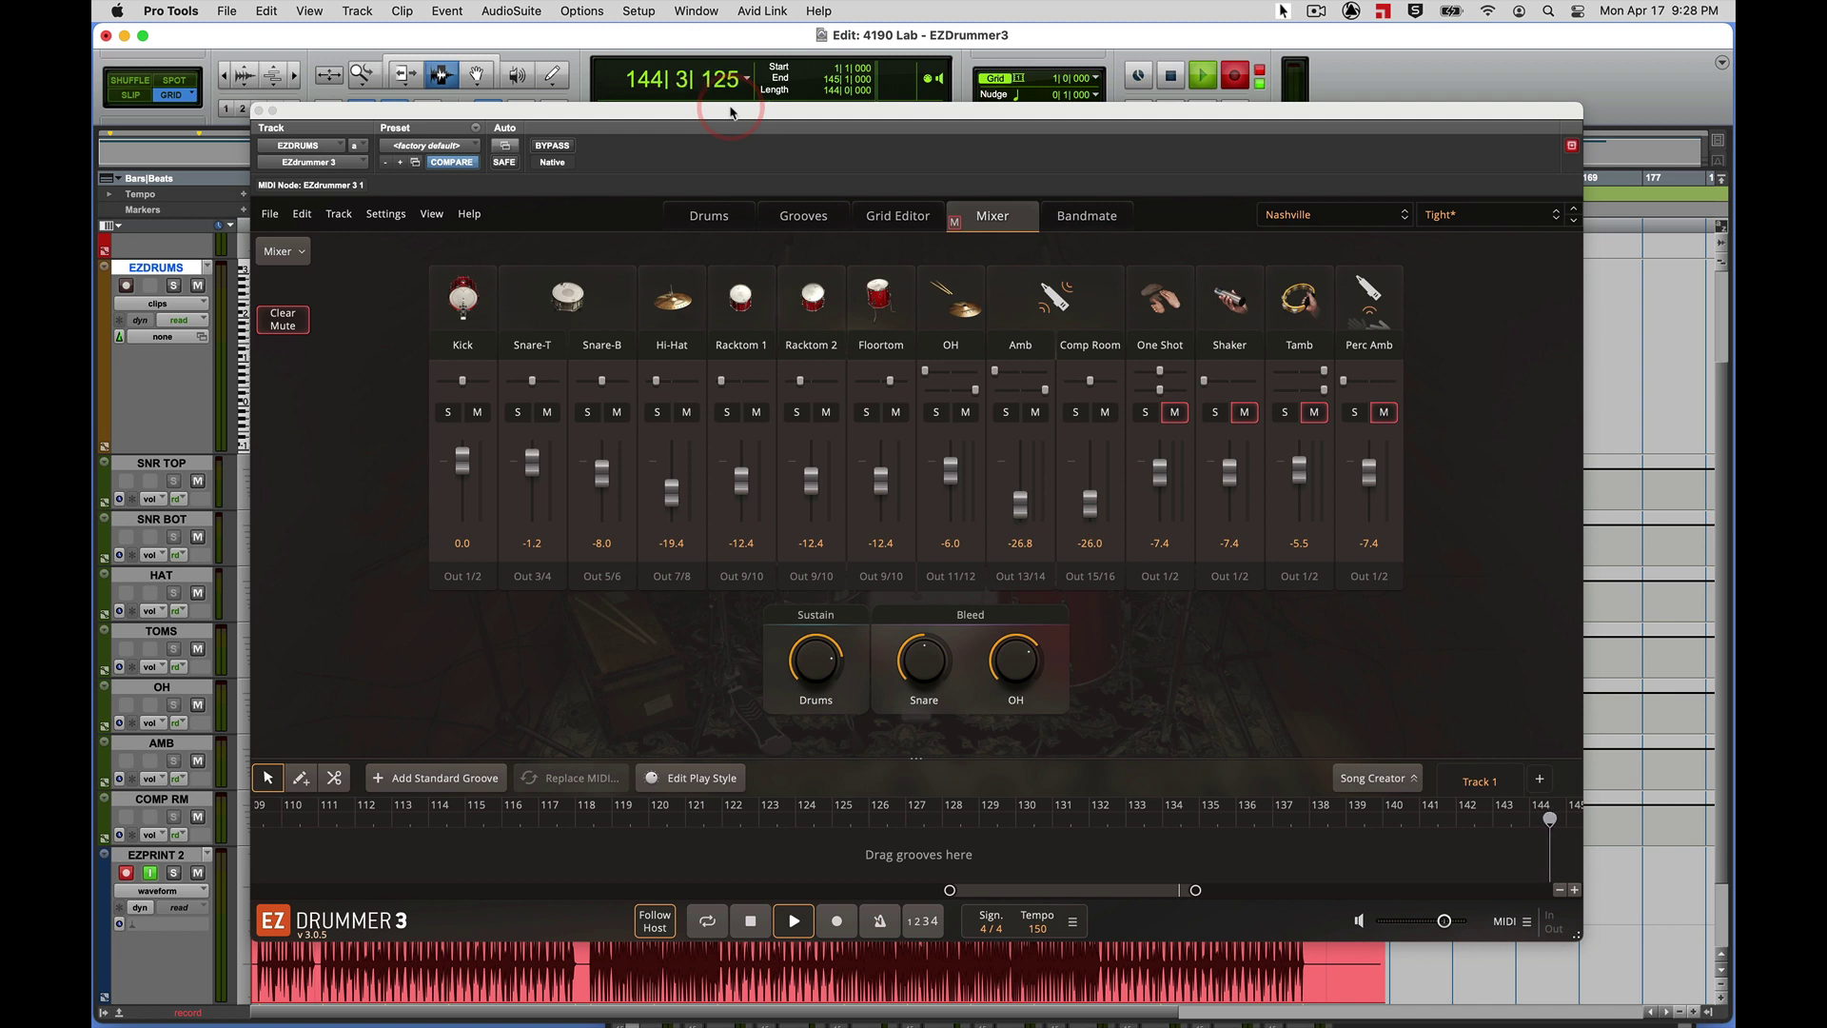
Bring the EZdrummer window to the front and nudge it up and left.
{"action": "left_click", "coordinate": [731, 111]}
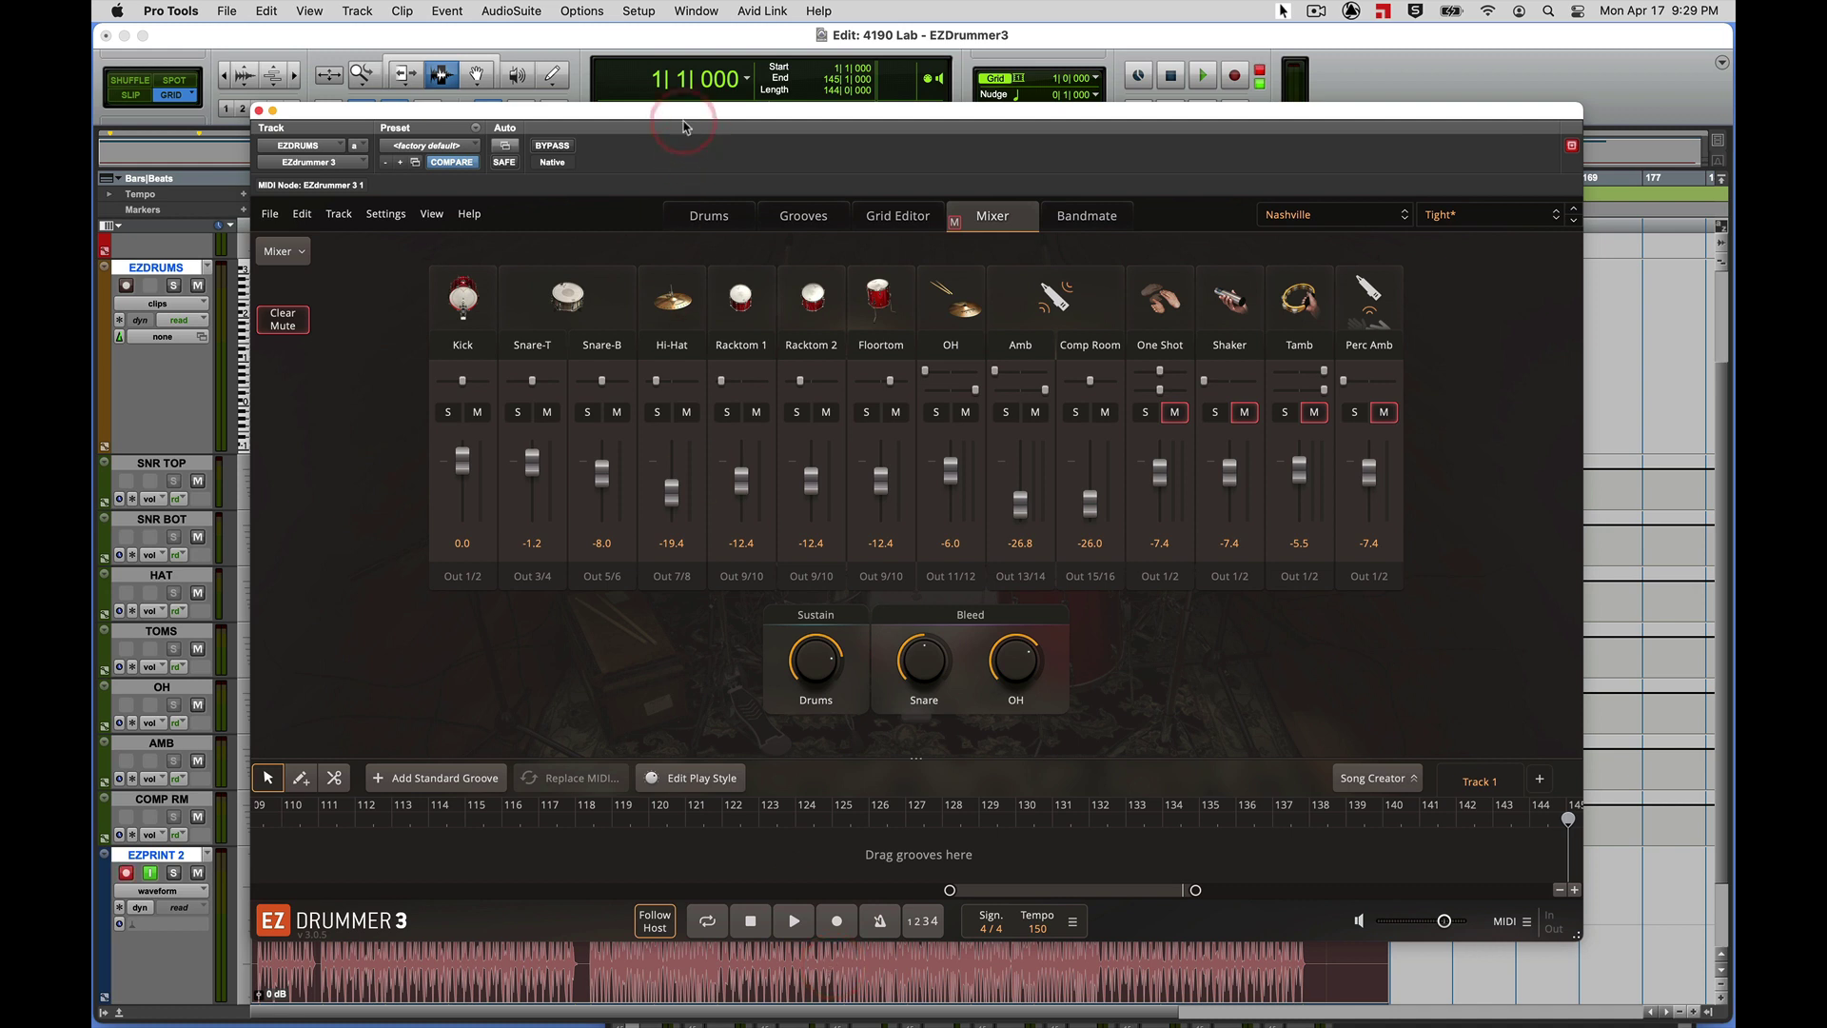
{"action": "left_click_drag", "start_coordinate": [681, 121], "coordinate": [665, 108]}
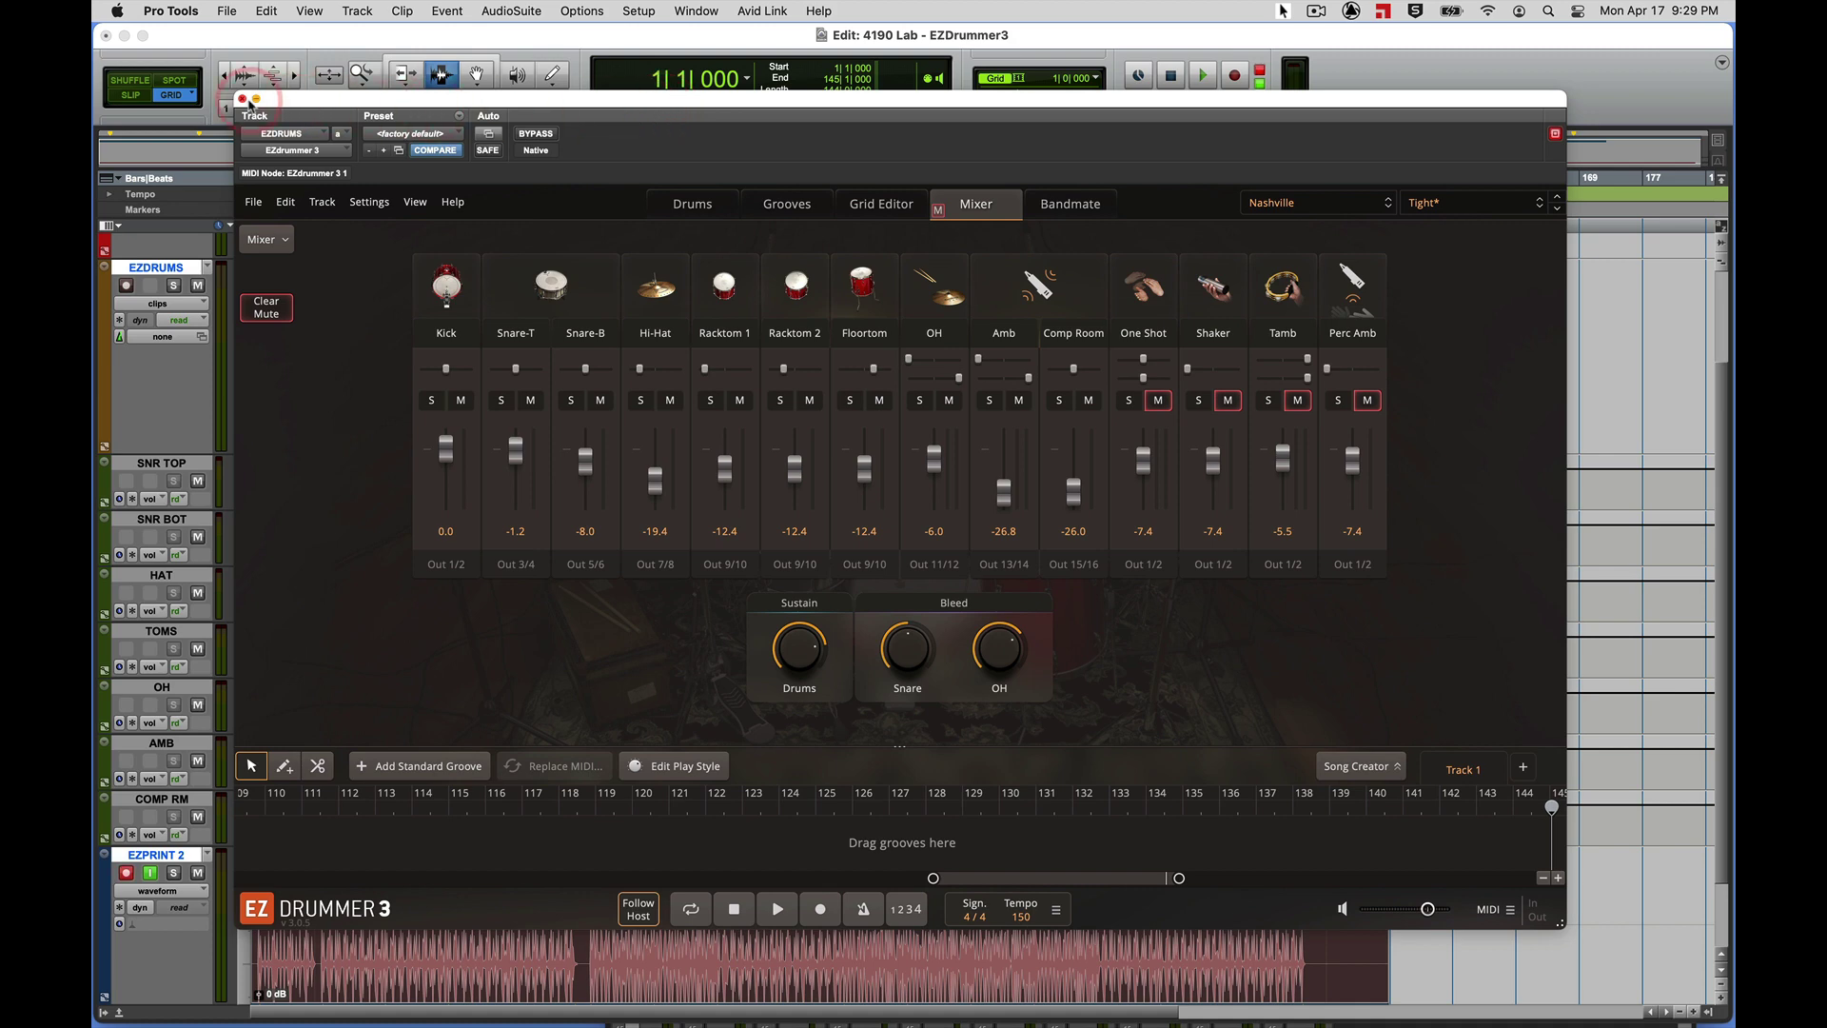
Close EZdrummer, return to the session start, and turn off EZPRINT 2's input monitoring before muting it.
{"action": "left_click", "coordinate": [242, 99]}
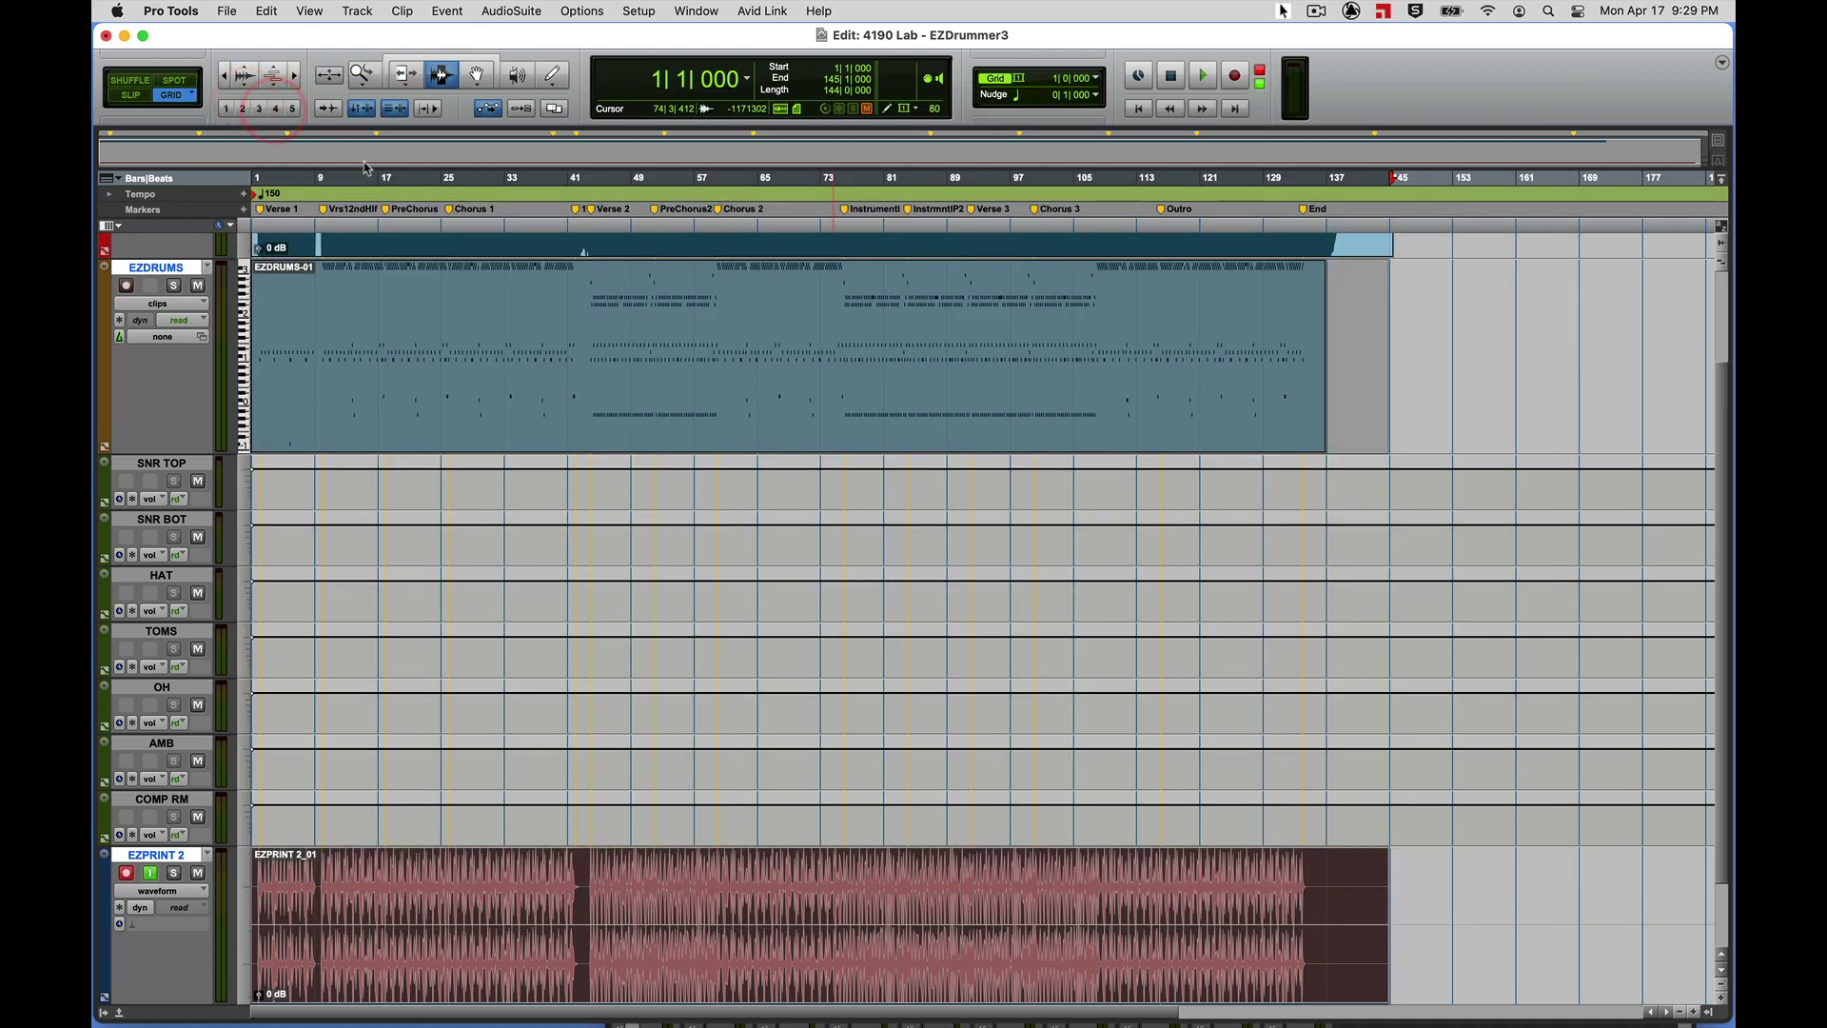
{"action": "key", "text": "Return"}
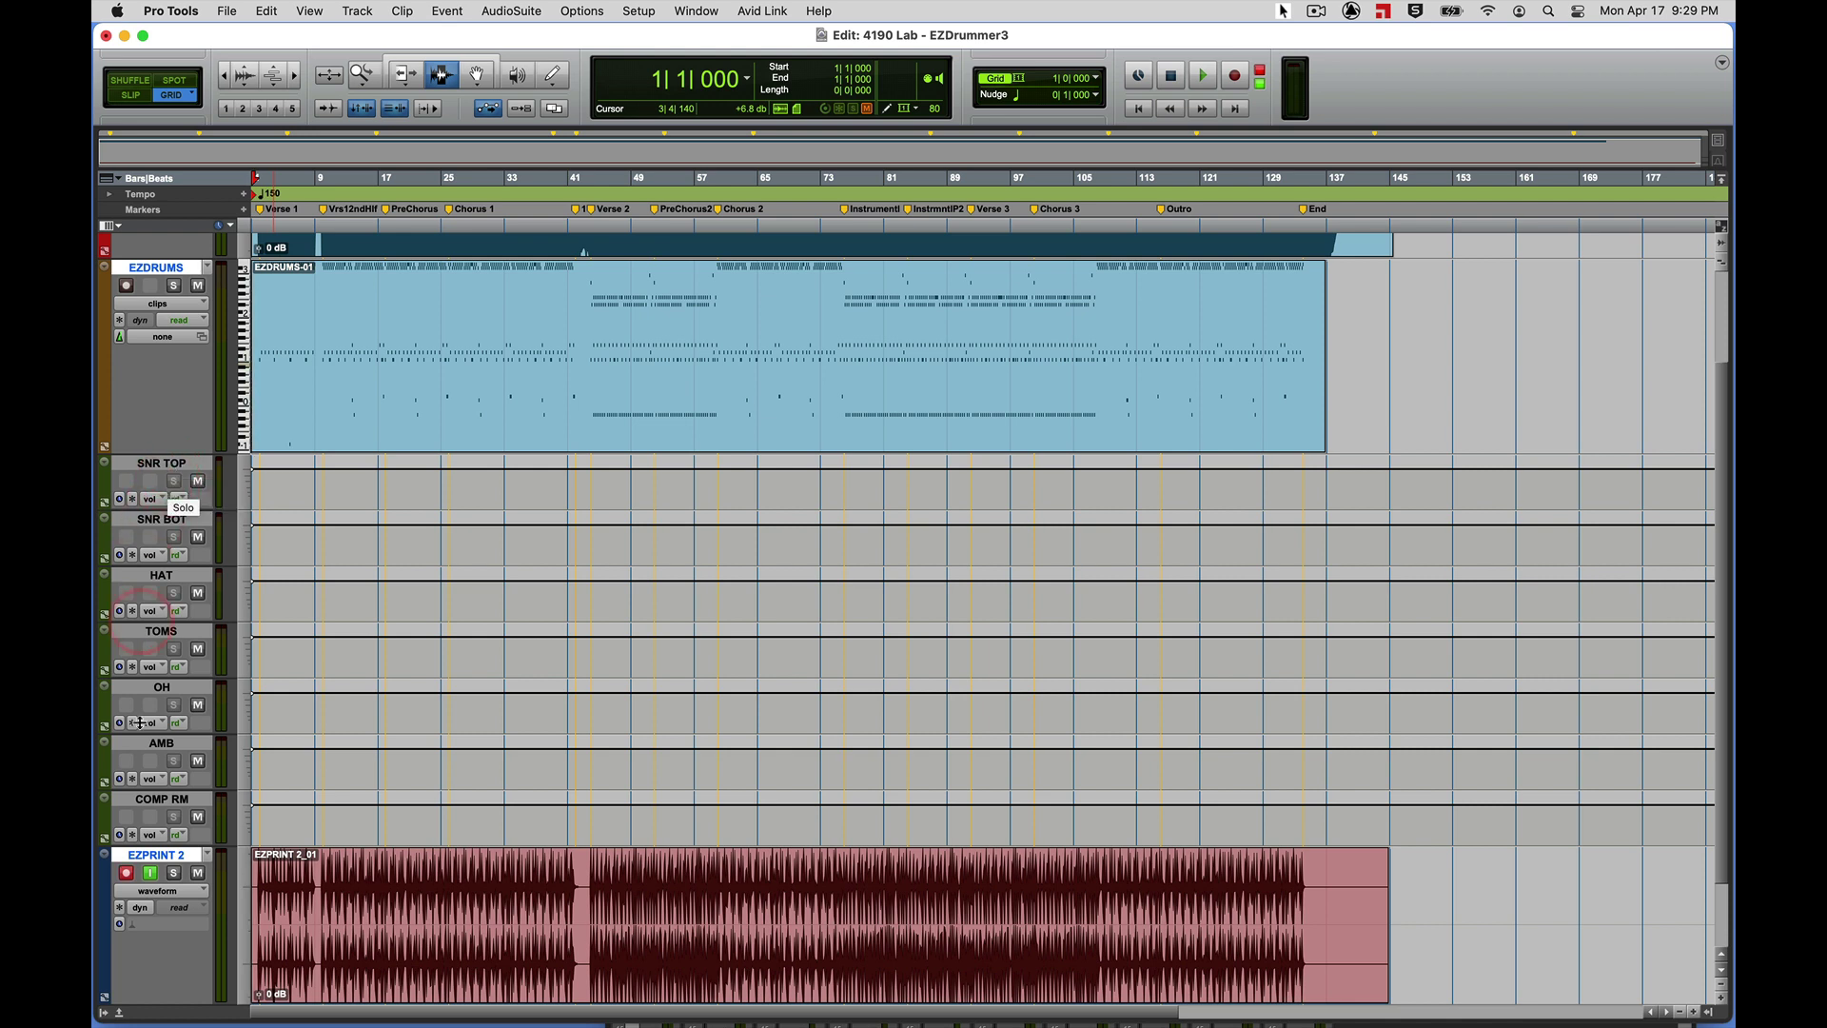
{"action": "left_click", "coordinate": [150, 873]}
{"action": "left_click", "coordinate": [197, 873]}
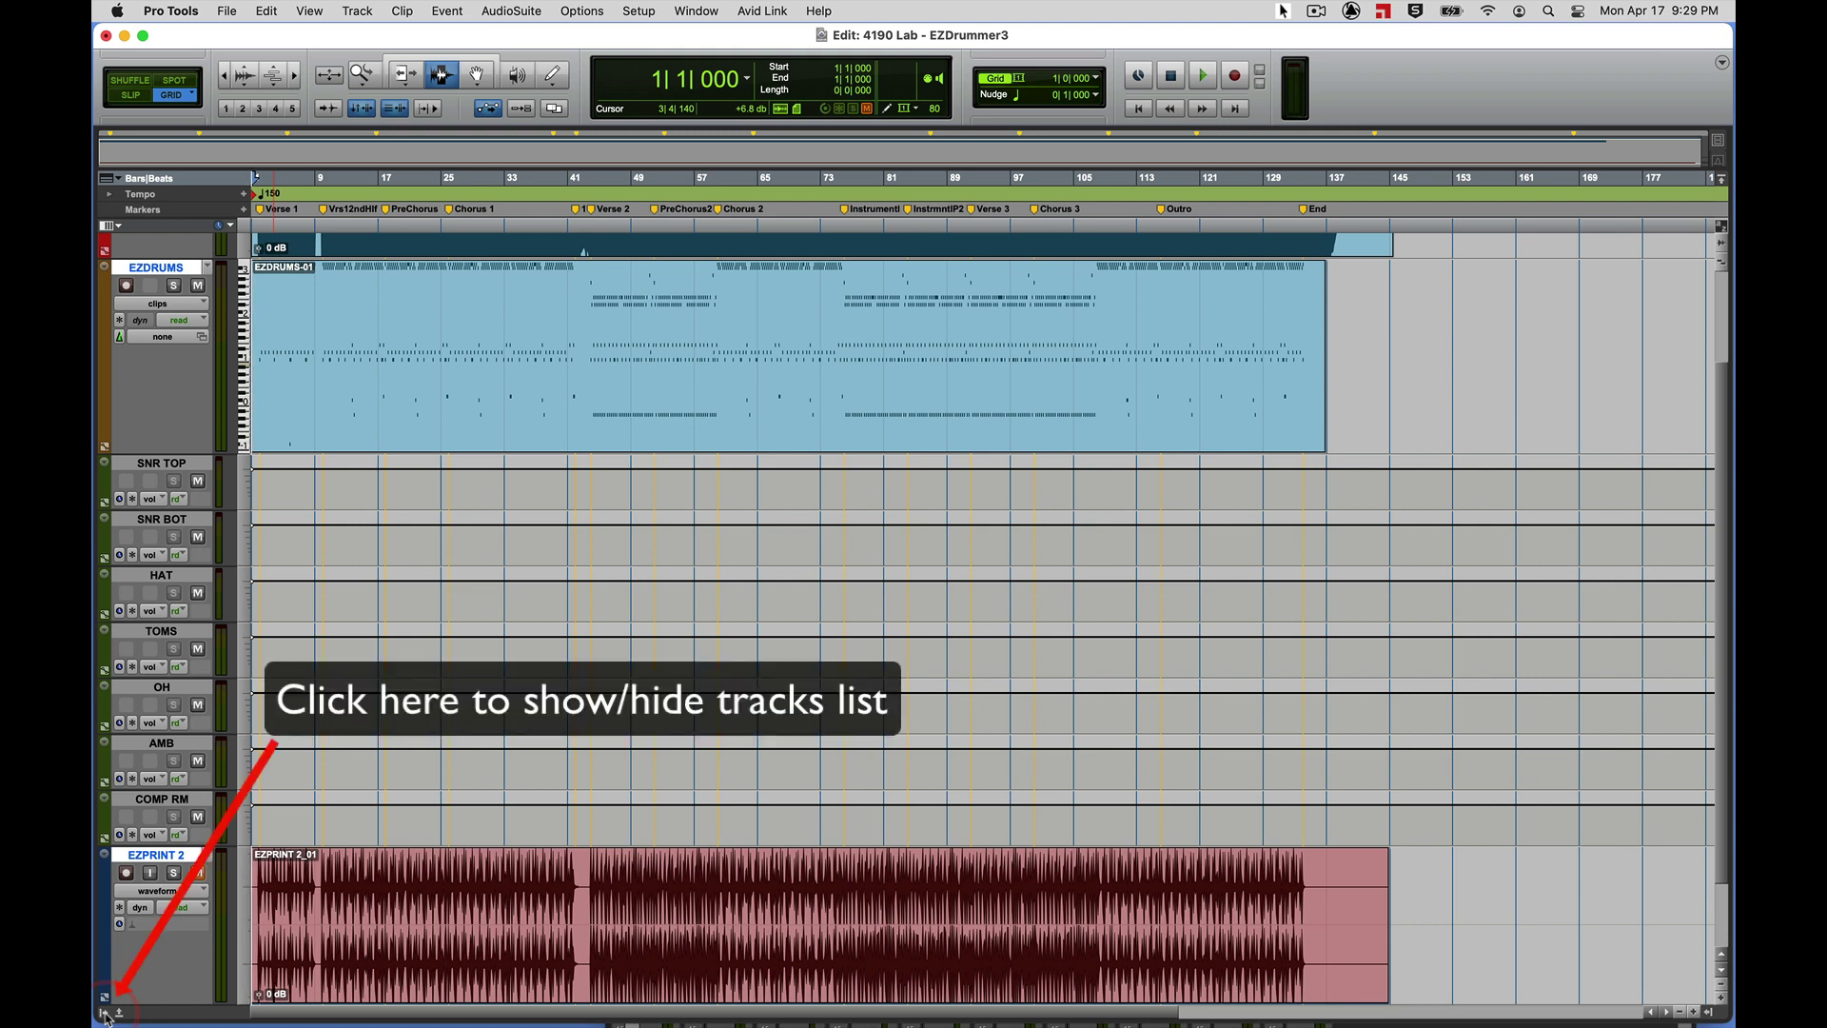
Show and widen the track list, then unhide the original EZPRINT track.
{"action": "left_click", "coordinate": [105, 1014]}
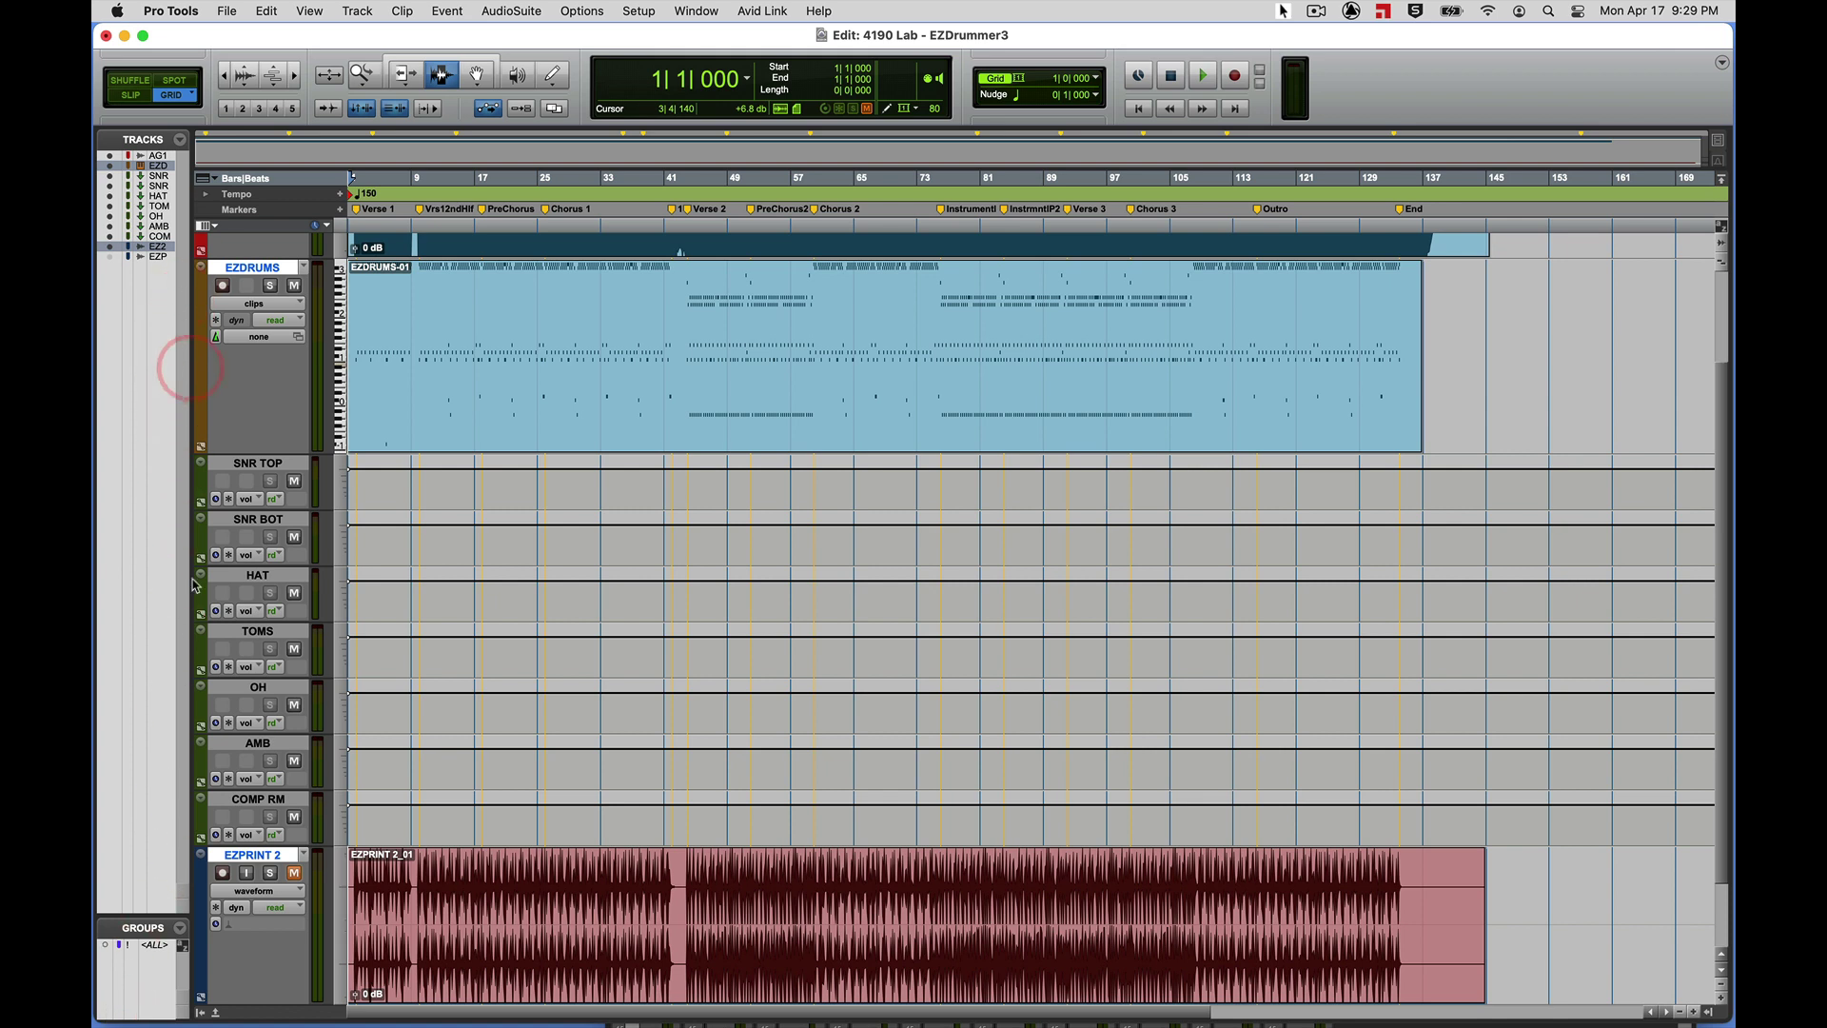
{"action": "left_click_drag", "start_coordinate": [198, 1014], "coordinate": [318, 990]}
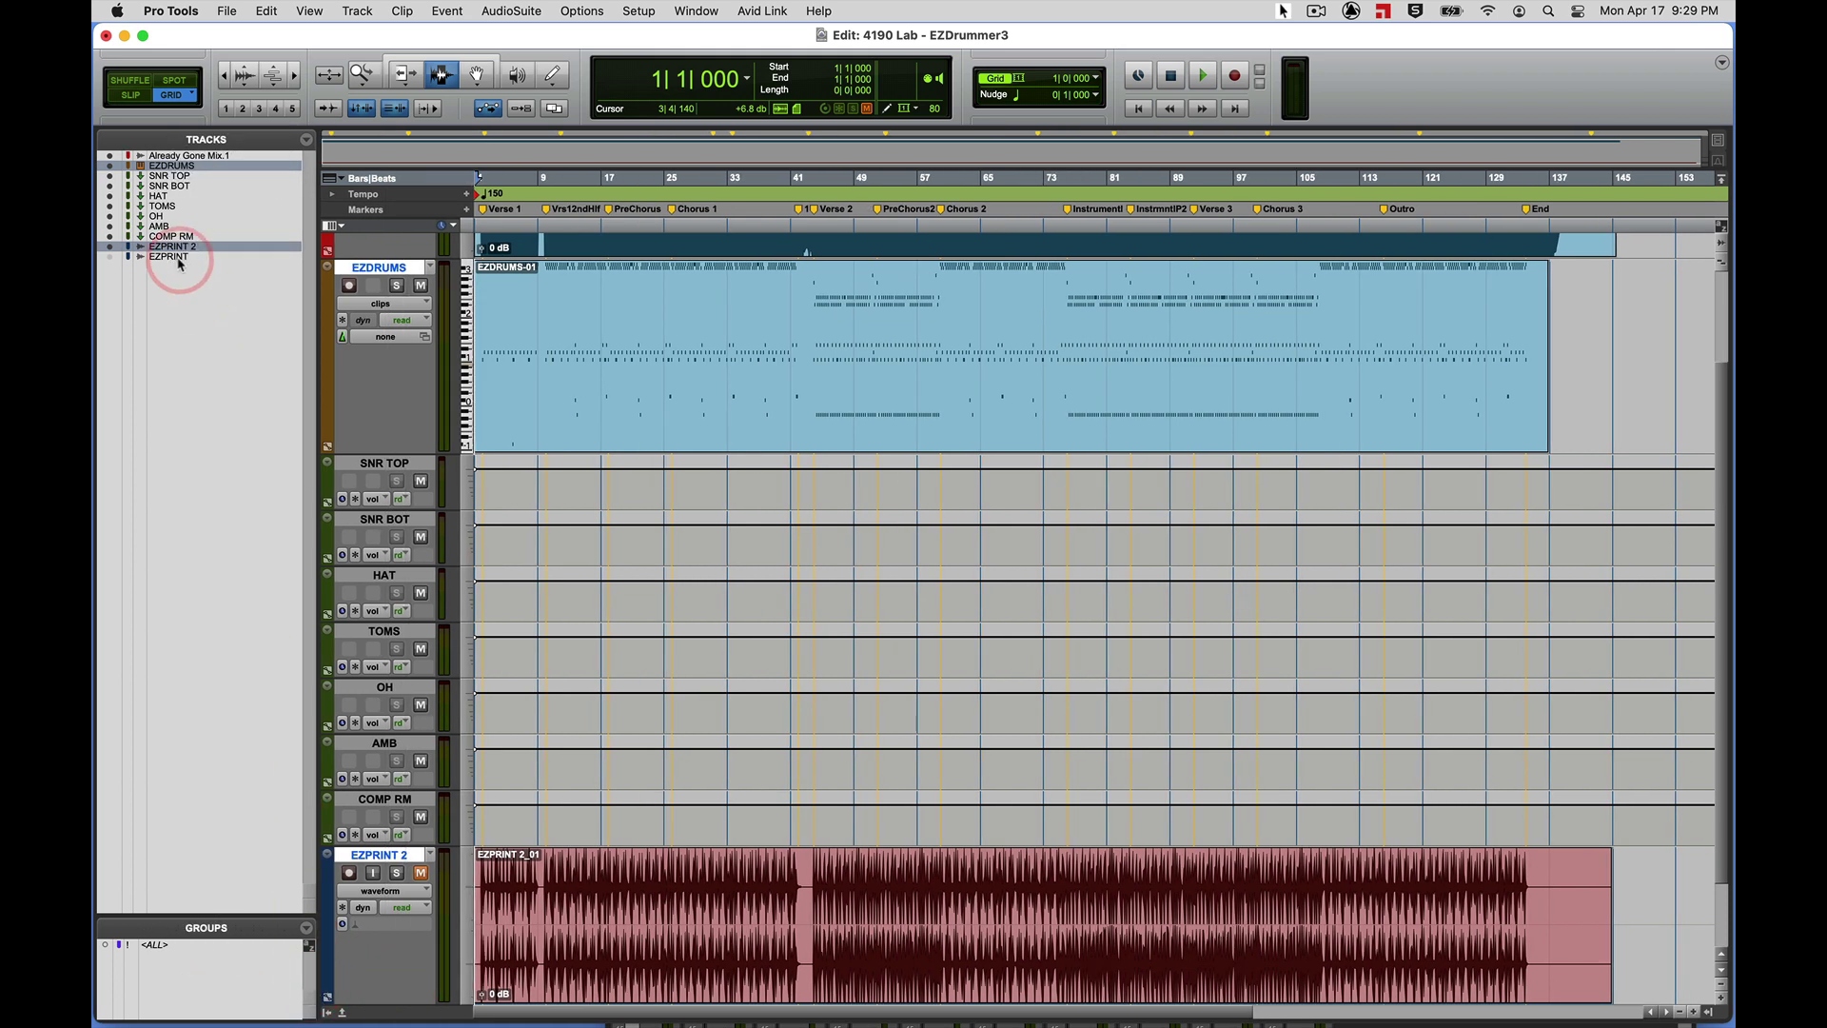
{"action": "left_click", "coordinate": [110, 258]}
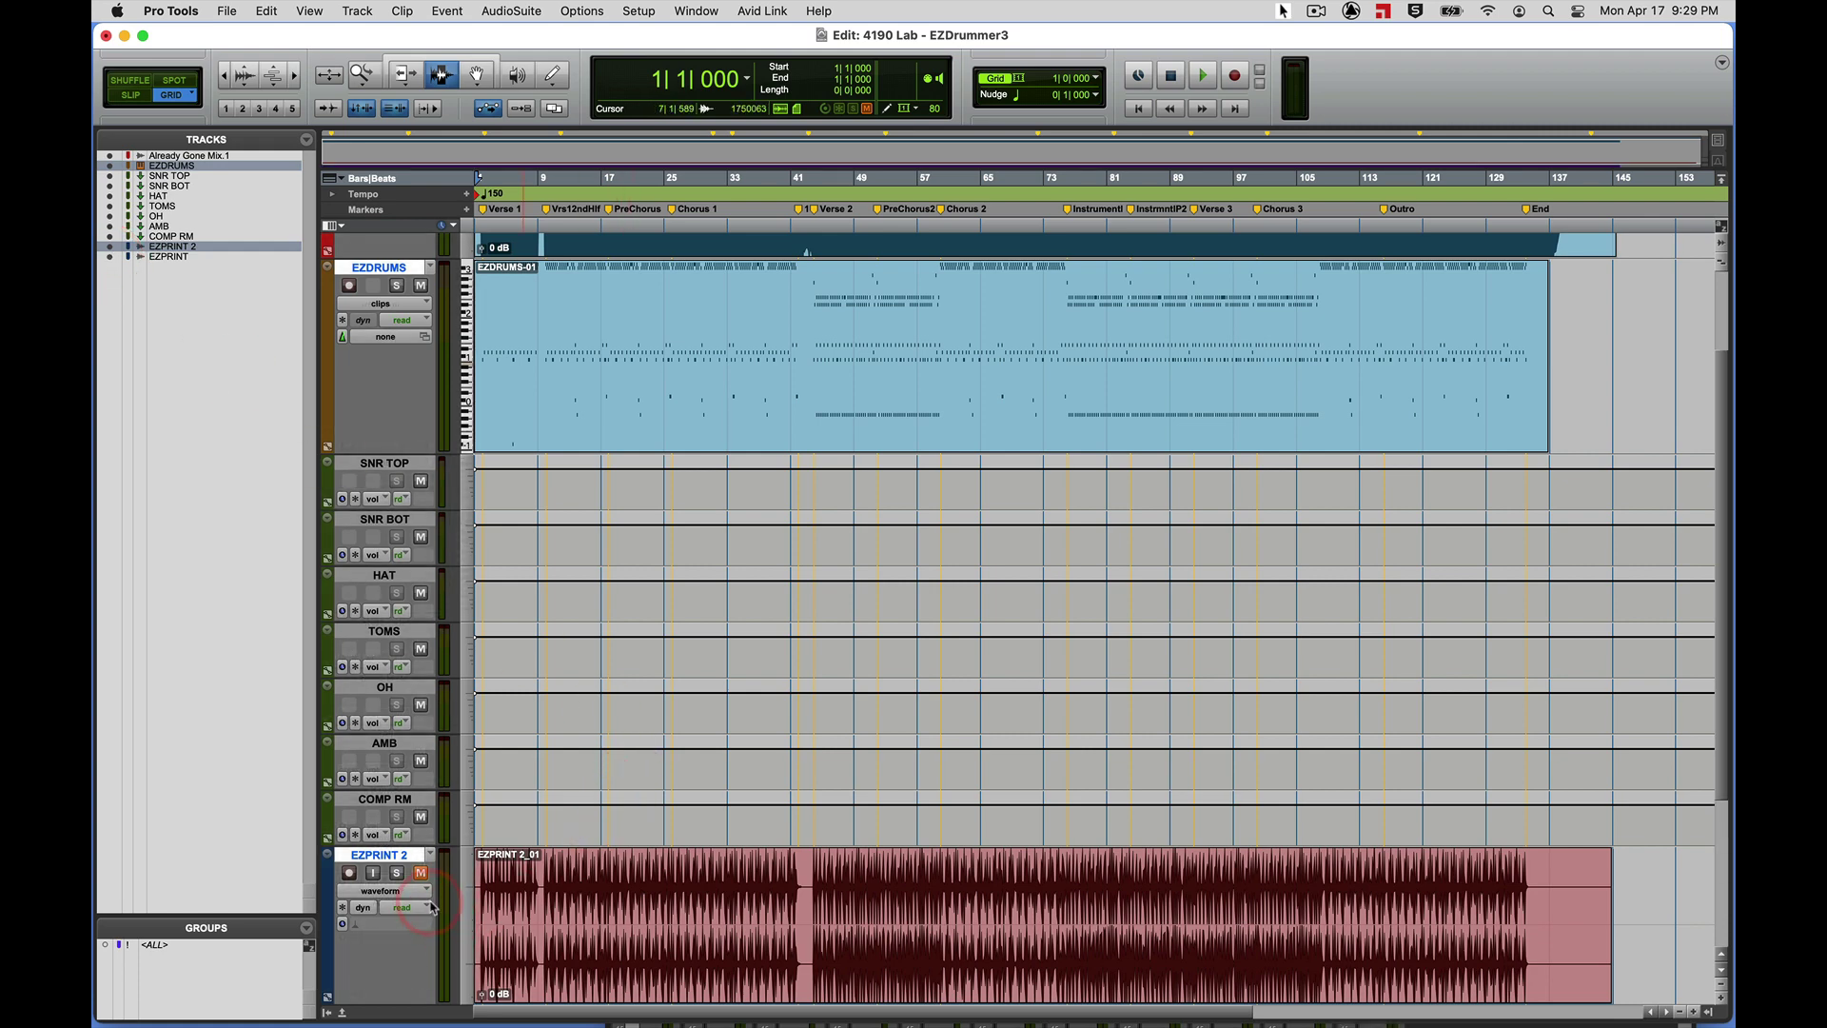
Move the EZPRINT track up between AlreadyGnMx.1 and EZDRUMS.
{"action": "scroll", "coordinate": [430, 907], "scroll_direction": "down", "scroll_amount": 5}
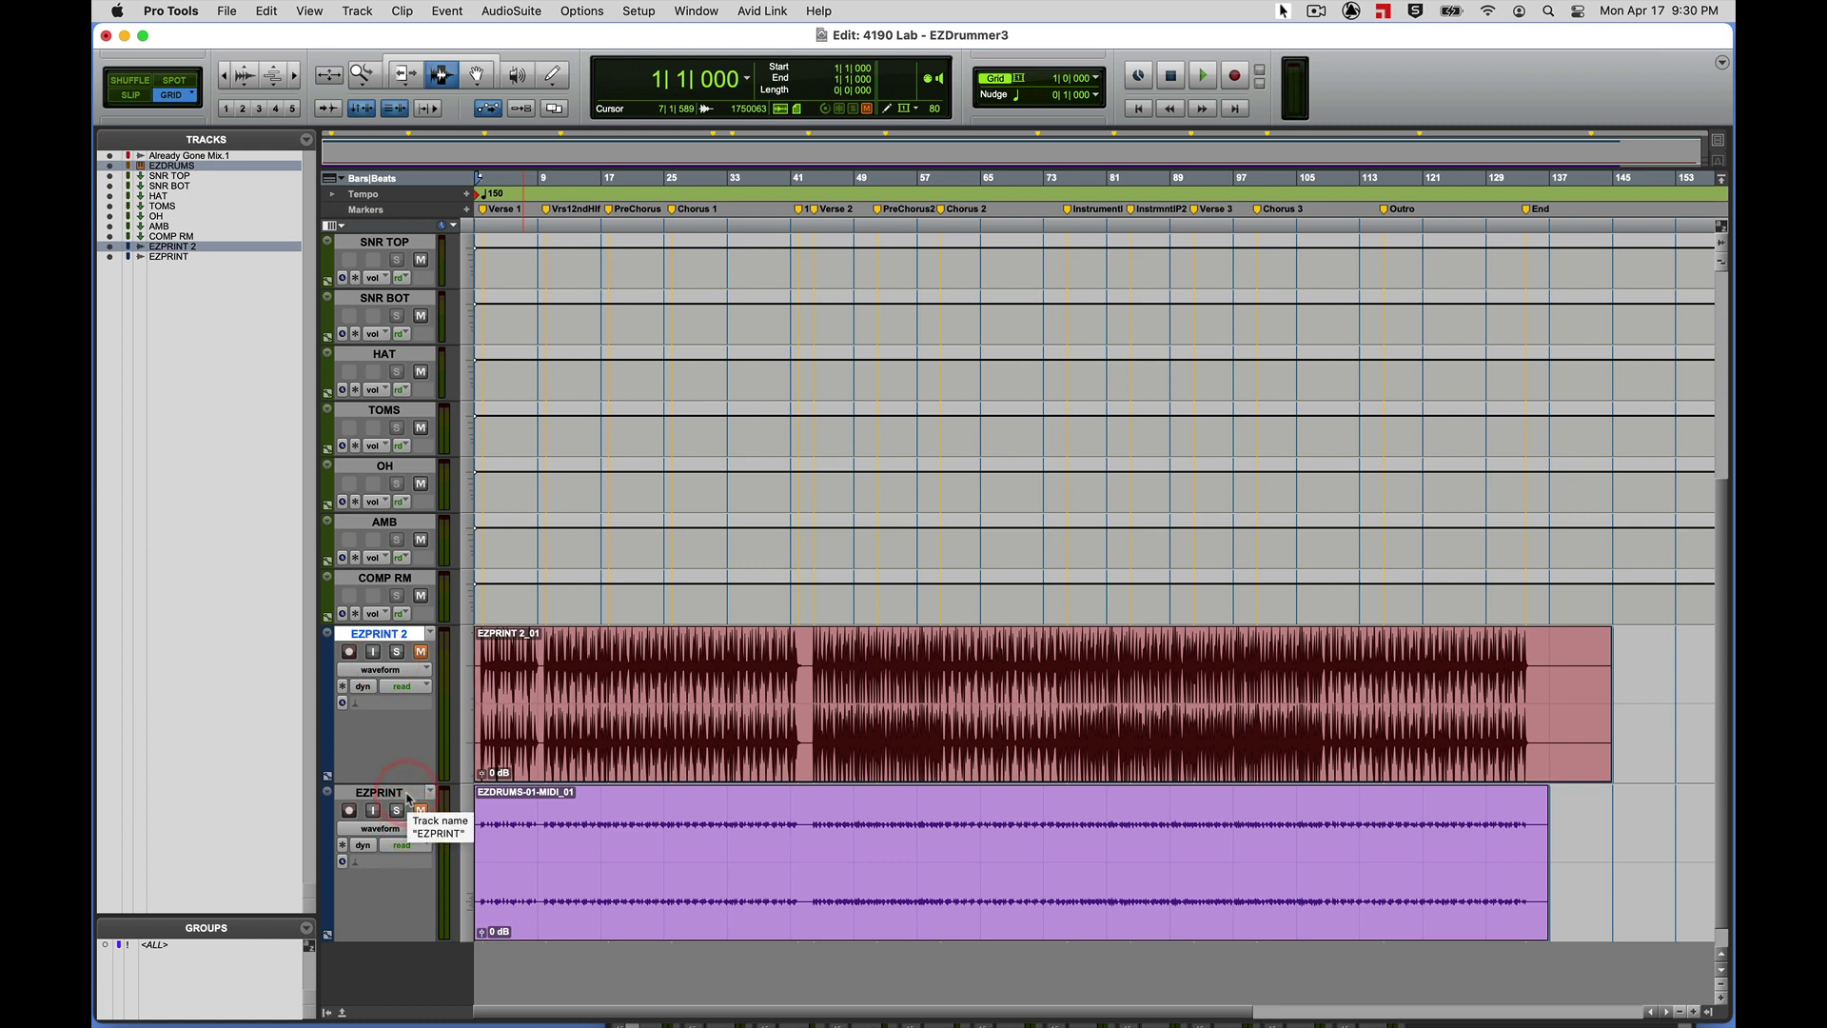
{"action": "left_click_drag", "start_coordinate": [409, 796], "coordinate": [416, 390]}
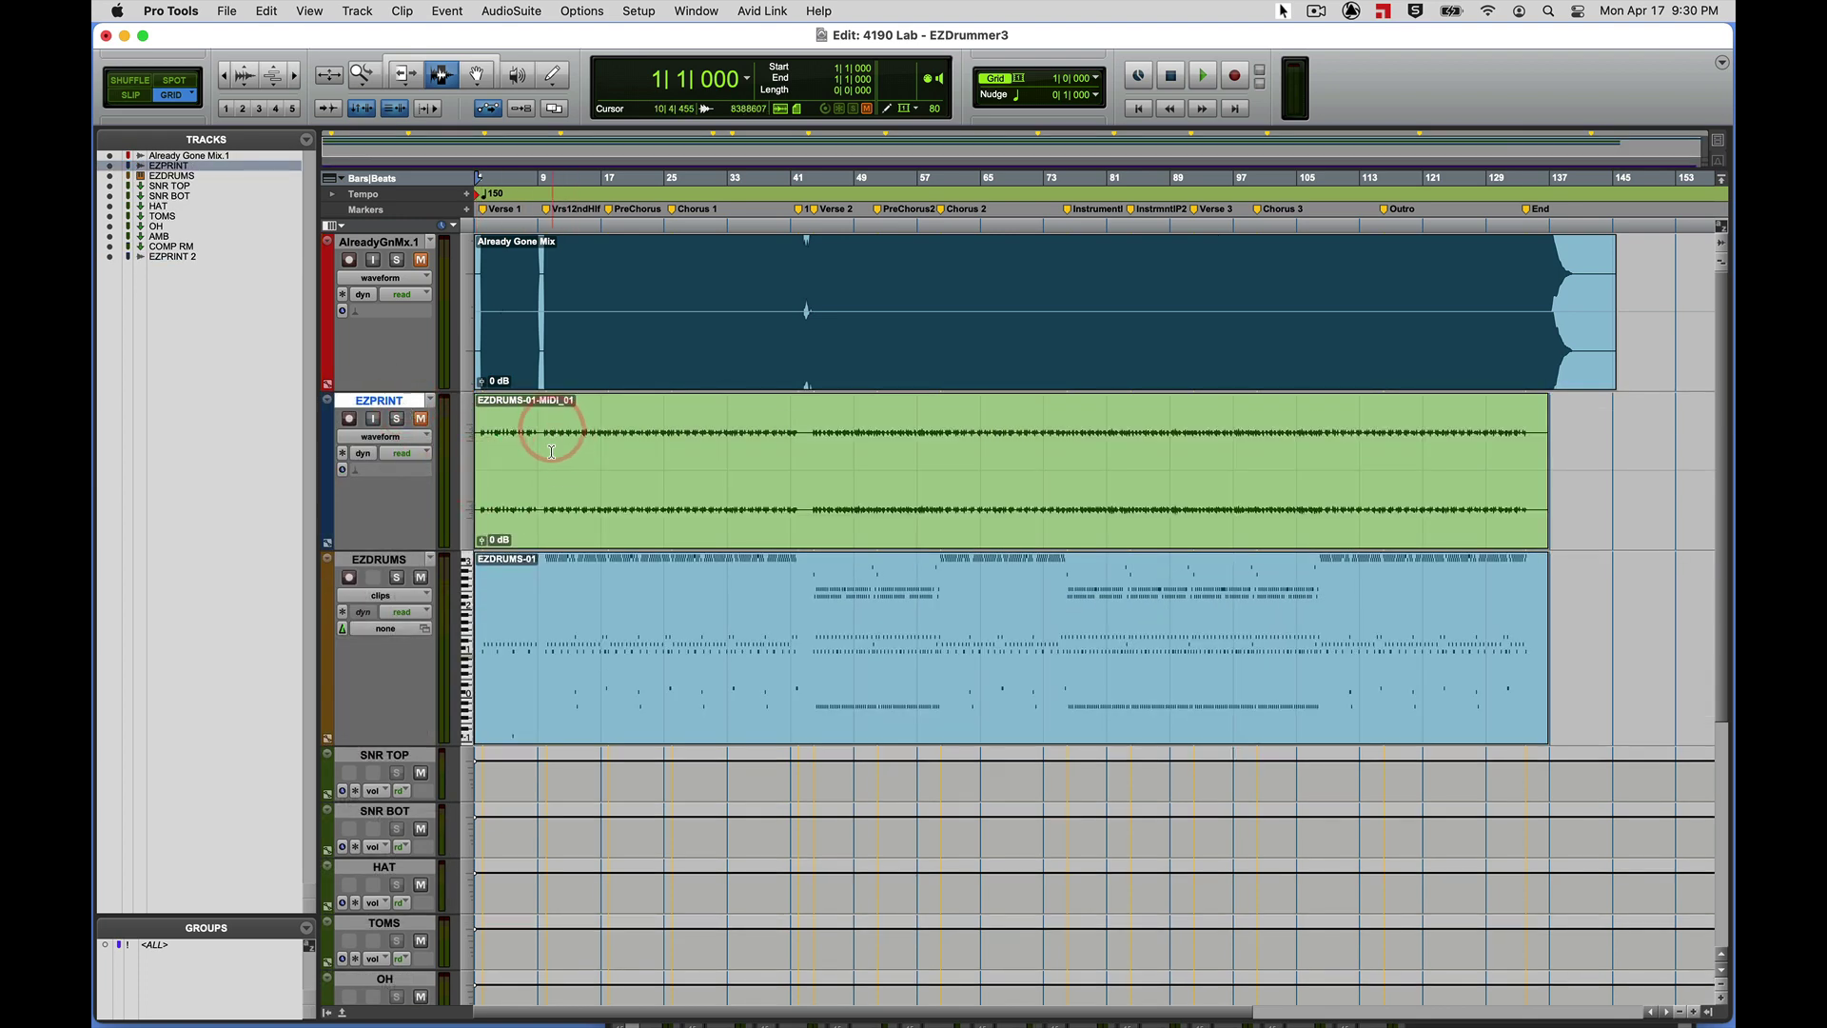
{"action": "scroll", "coordinate": [532, 847], "scroll_direction": "down", "scroll_amount": 5}
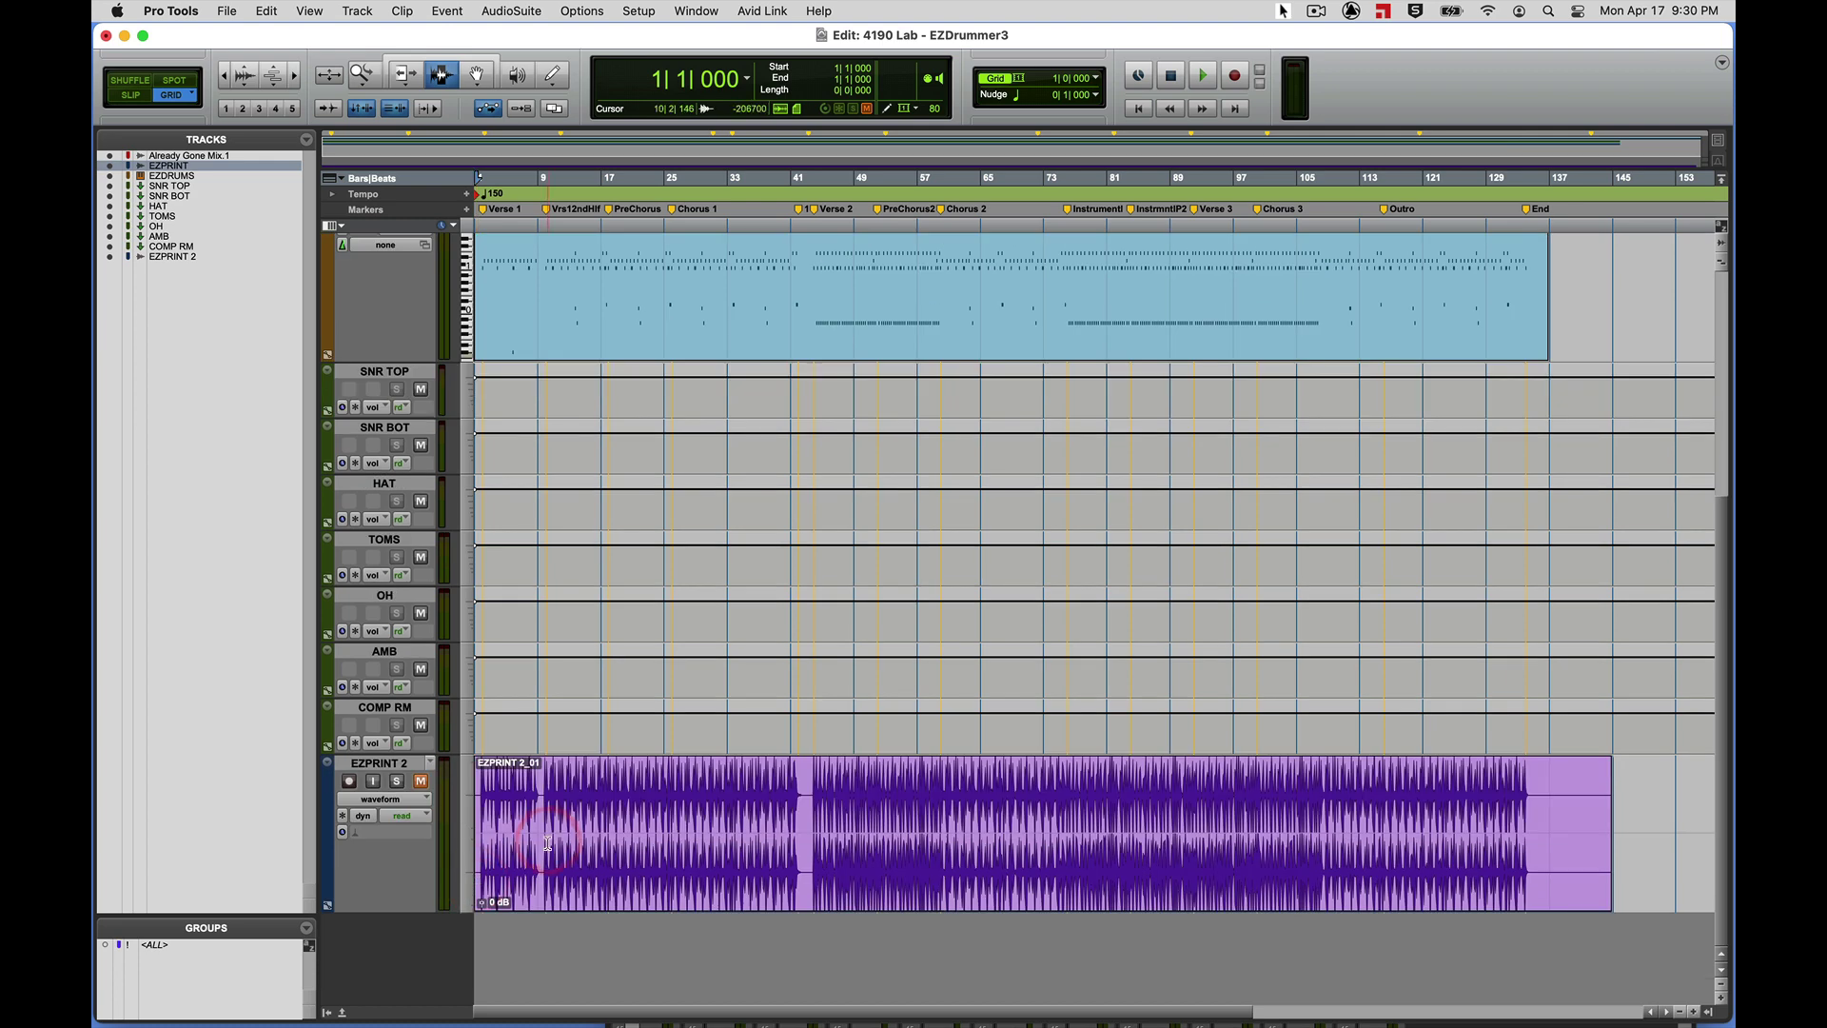
{"action": "scroll", "coordinate": [547, 843], "scroll_direction": "up", "scroll_amount": 5}
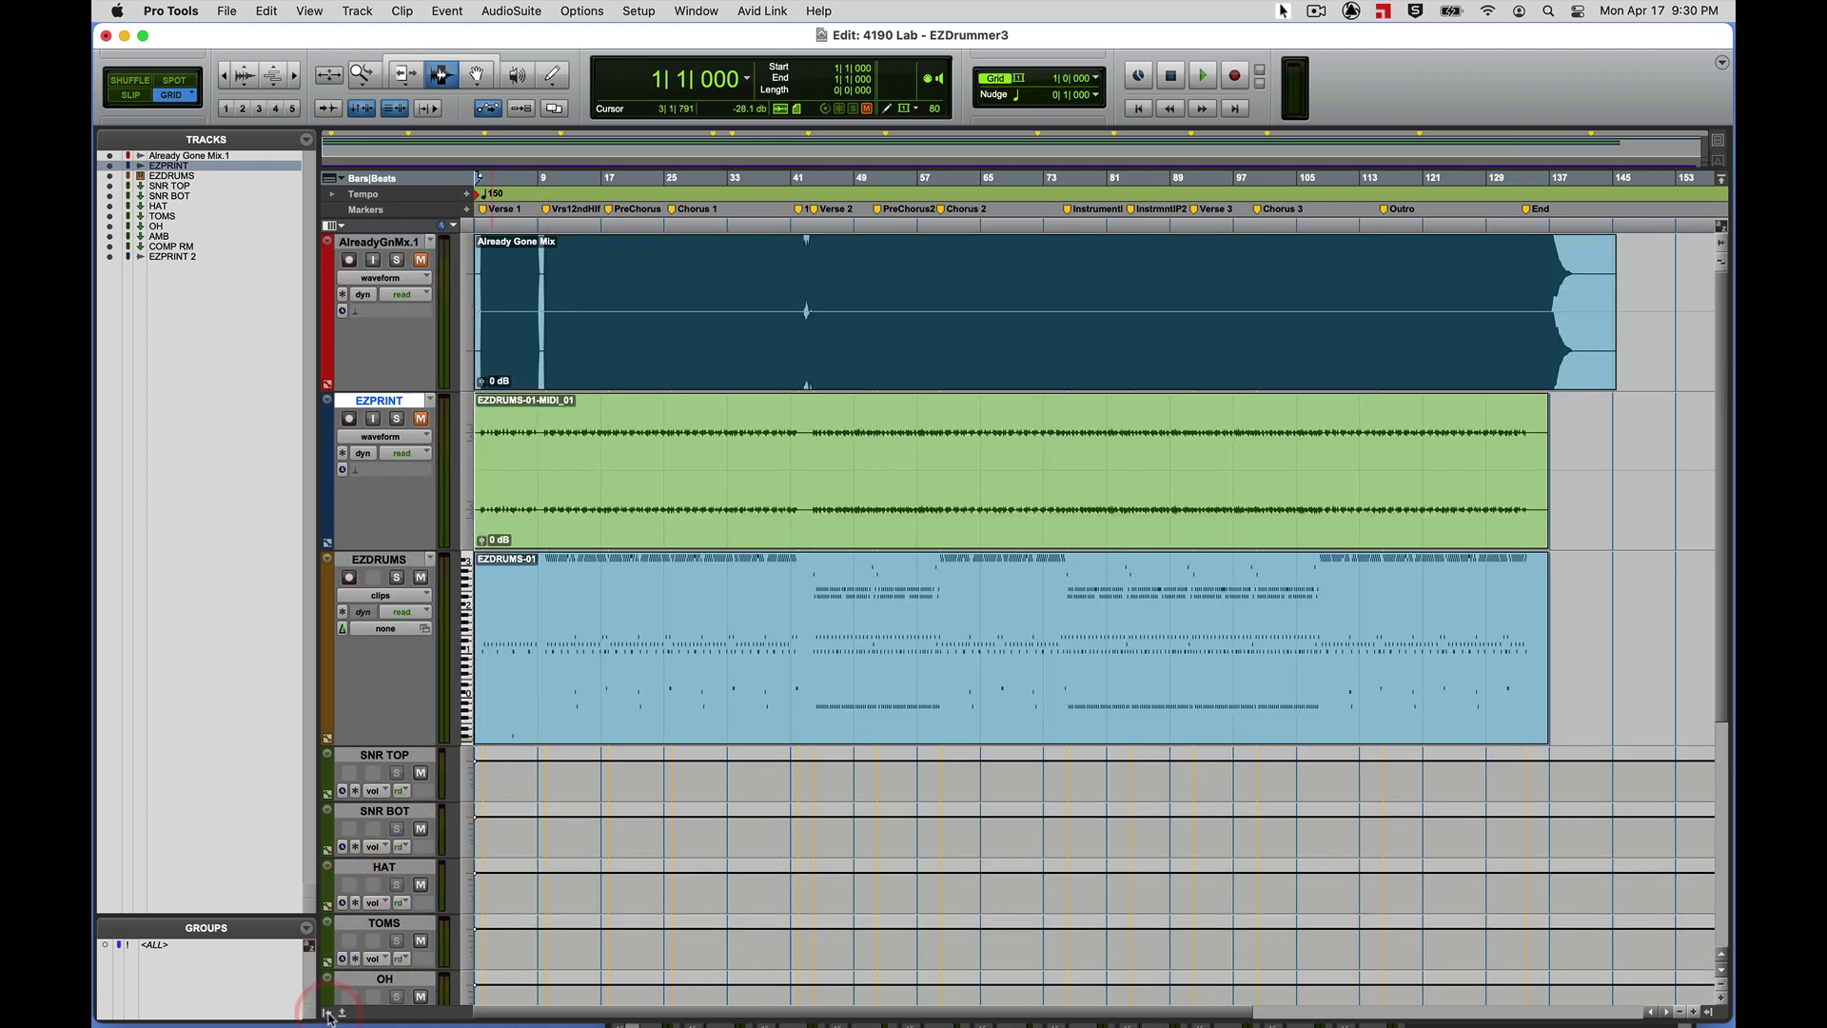
Close the track list, enlarge the waveform height twice, and zoom the timeline out horizontally.
{"action": "left_click", "coordinate": [327, 1012]}
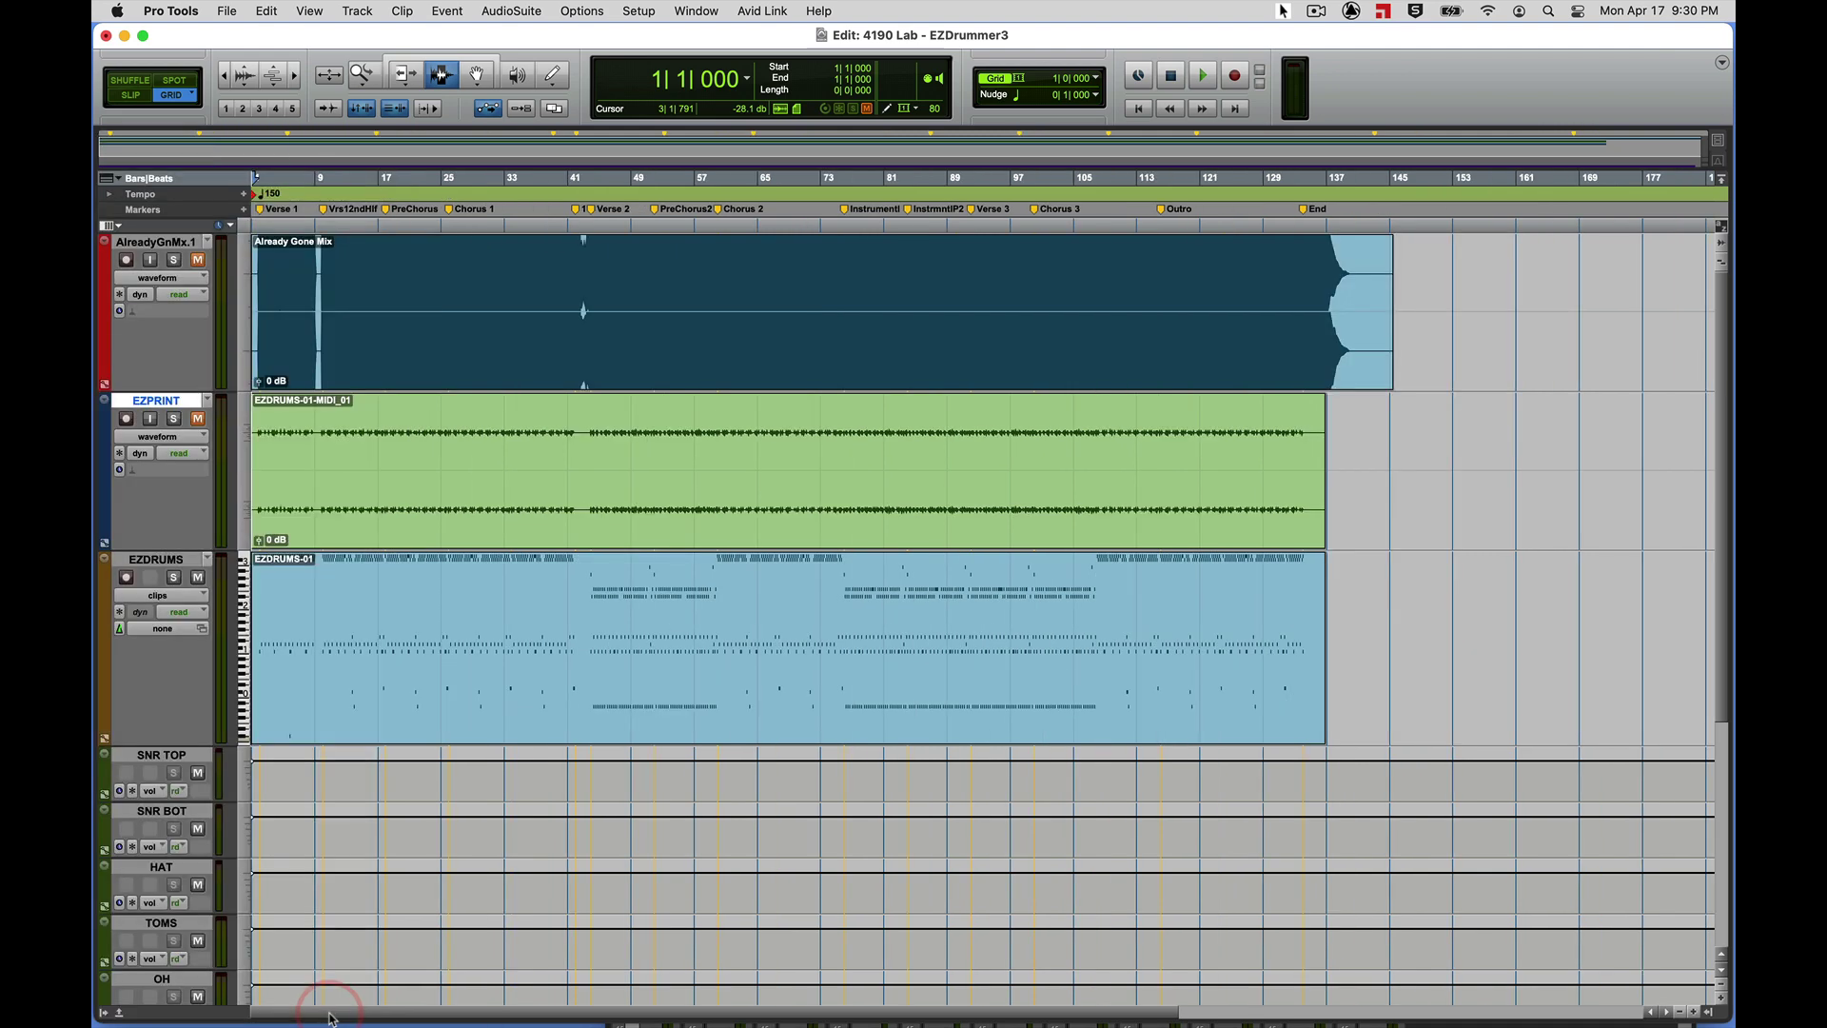
{"action": "scroll", "coordinate": [330, 1016], "scroll_direction": "down", "scroll_amount": 5}
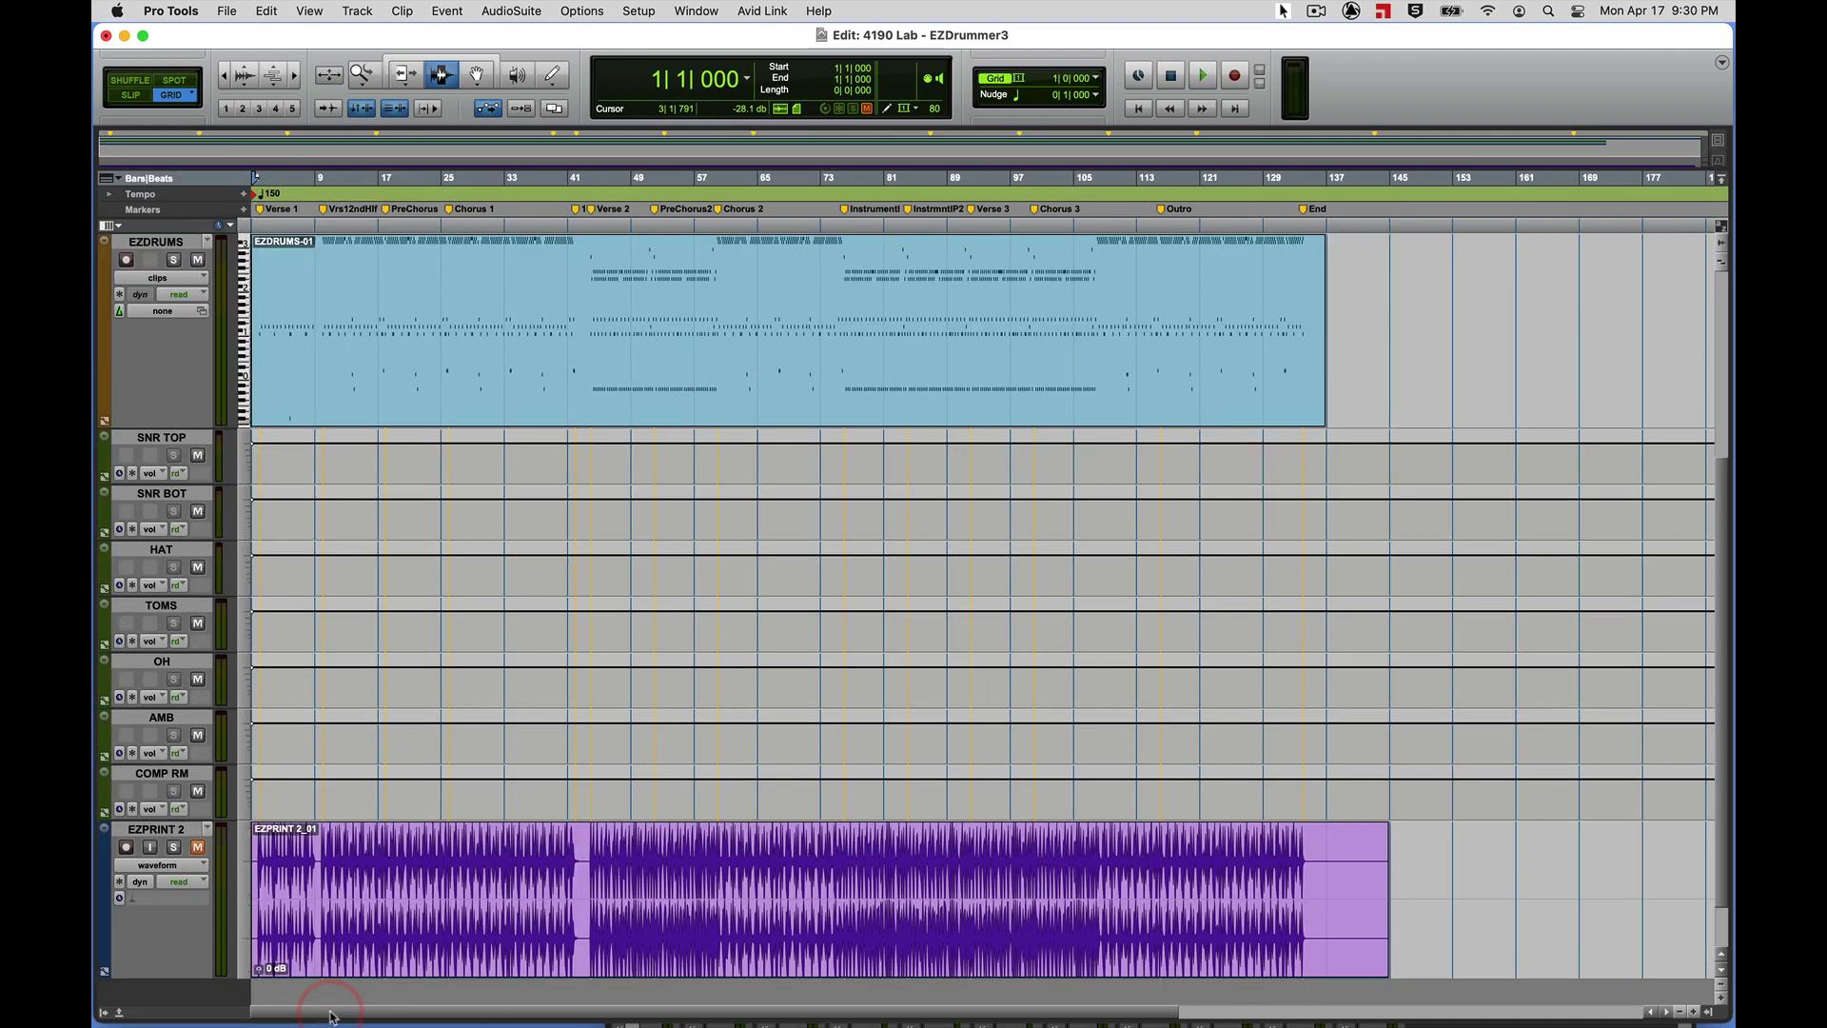
{"action": "scroll", "coordinate": [330, 1016], "scroll_direction": "up", "scroll_amount": 5}
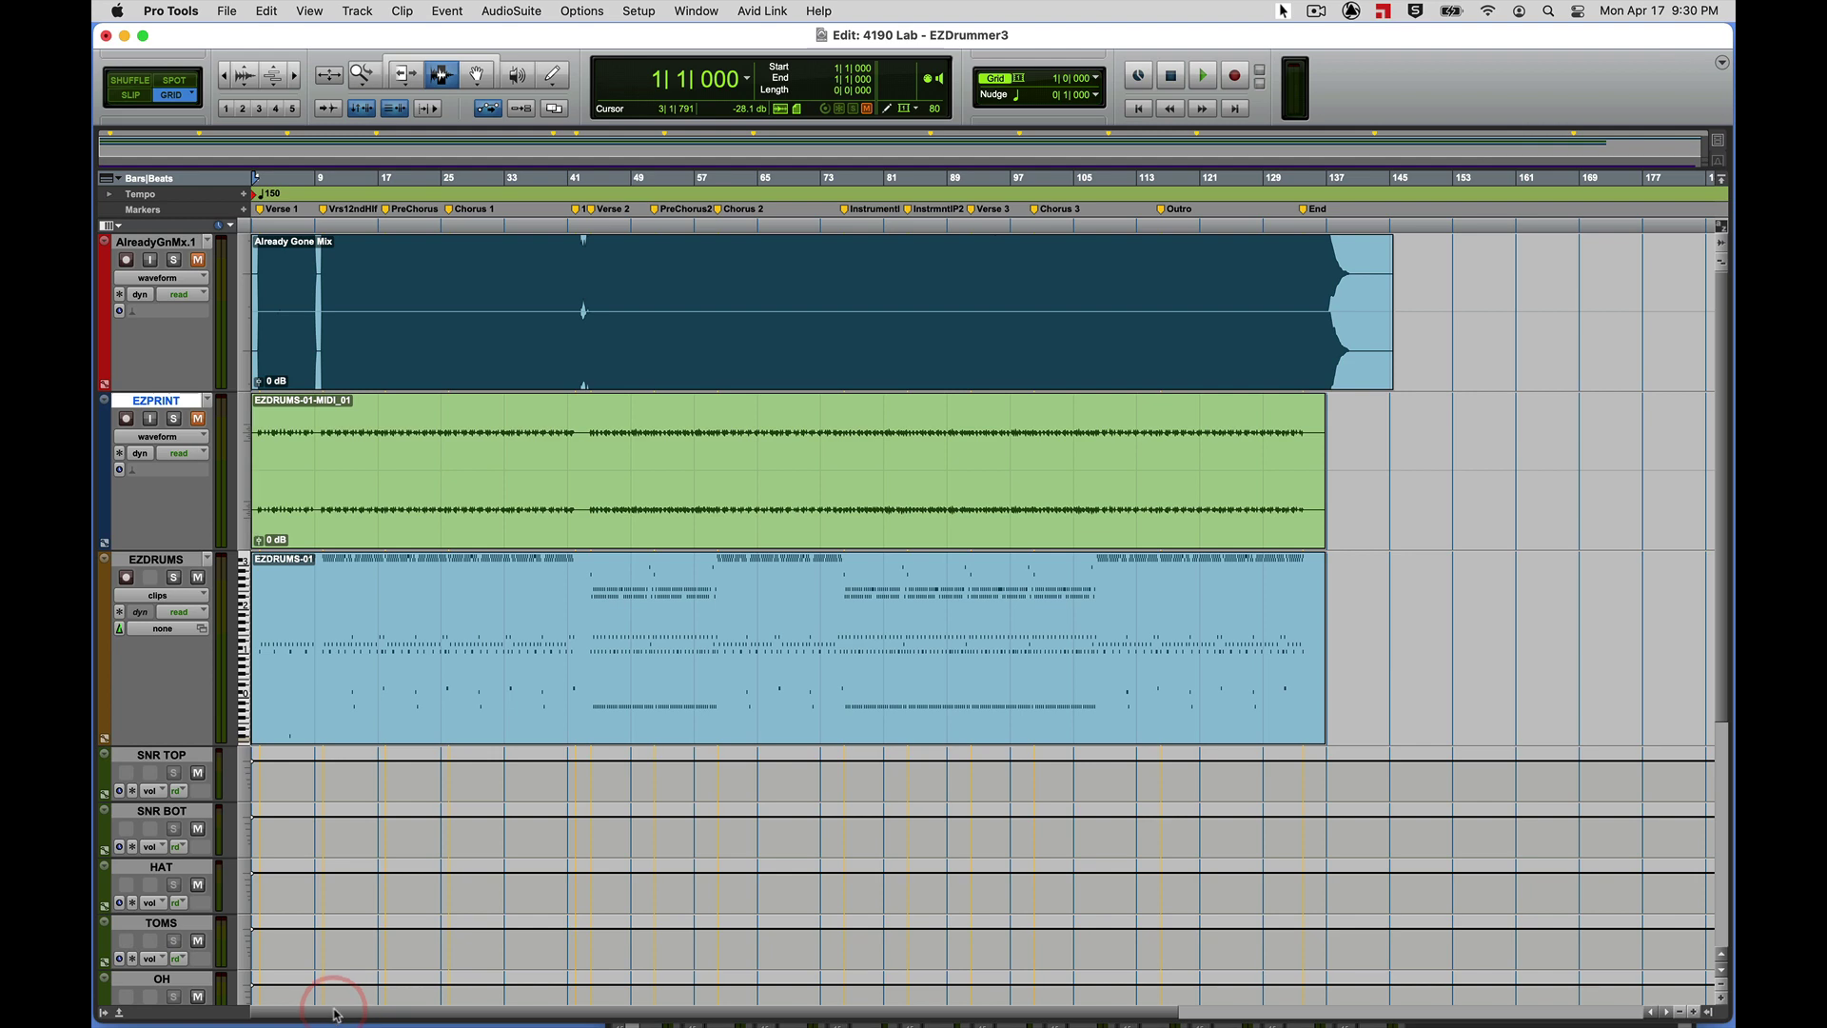
{"action": "key", "text": "alt+super"}
{"action": "key", "text": "alt+super+bracketleft"}
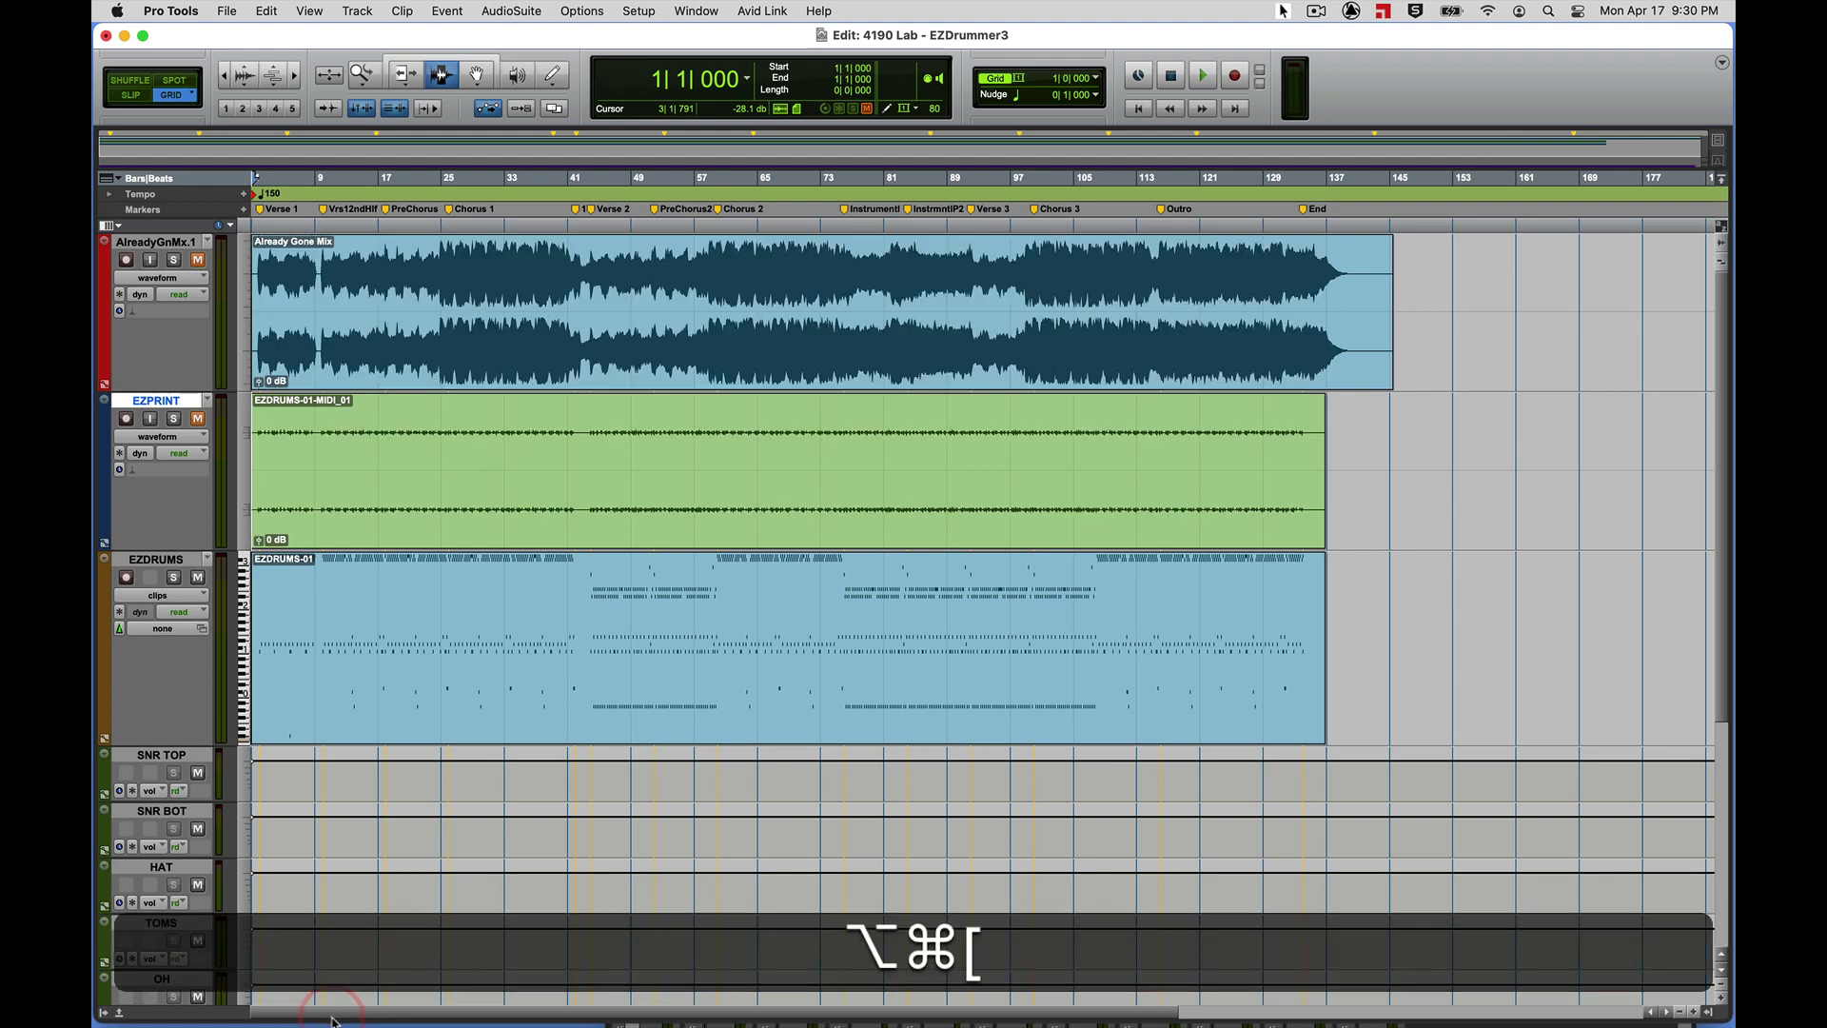
{"action": "key", "text": "alt+super+bracketleft"}
{"action": "key", "text": "super+bracketleft"}
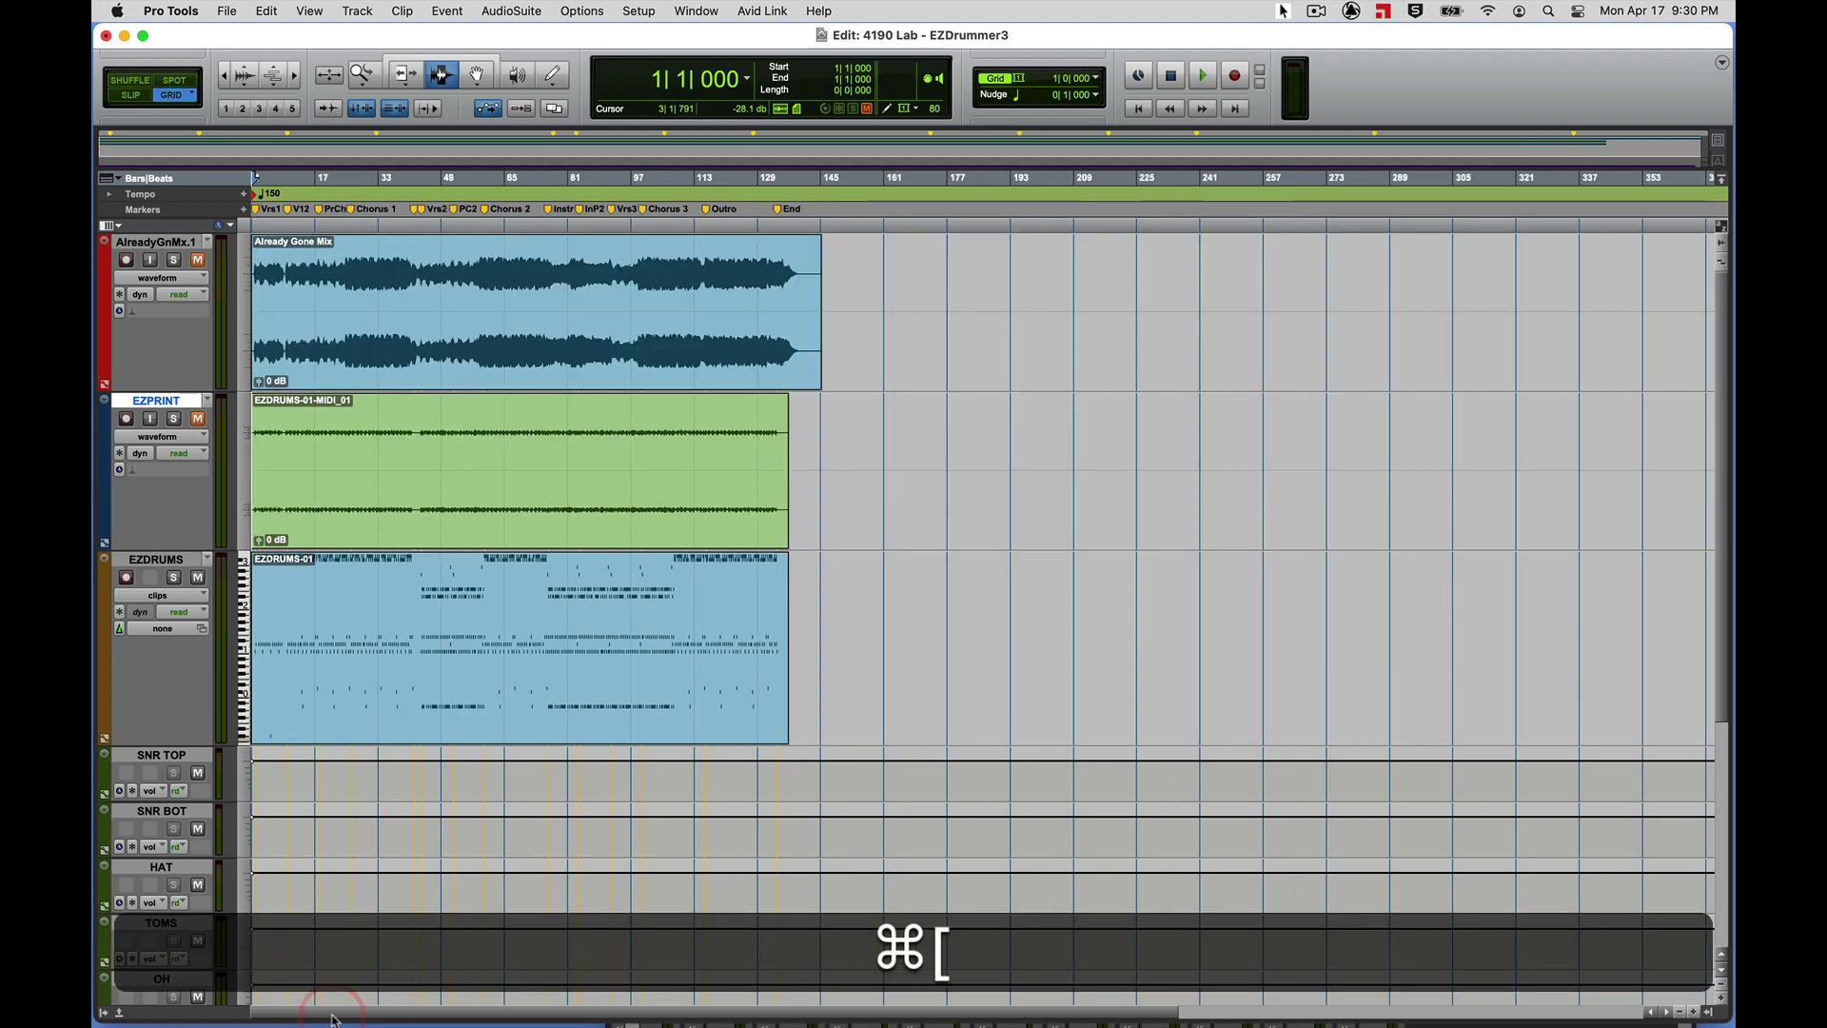